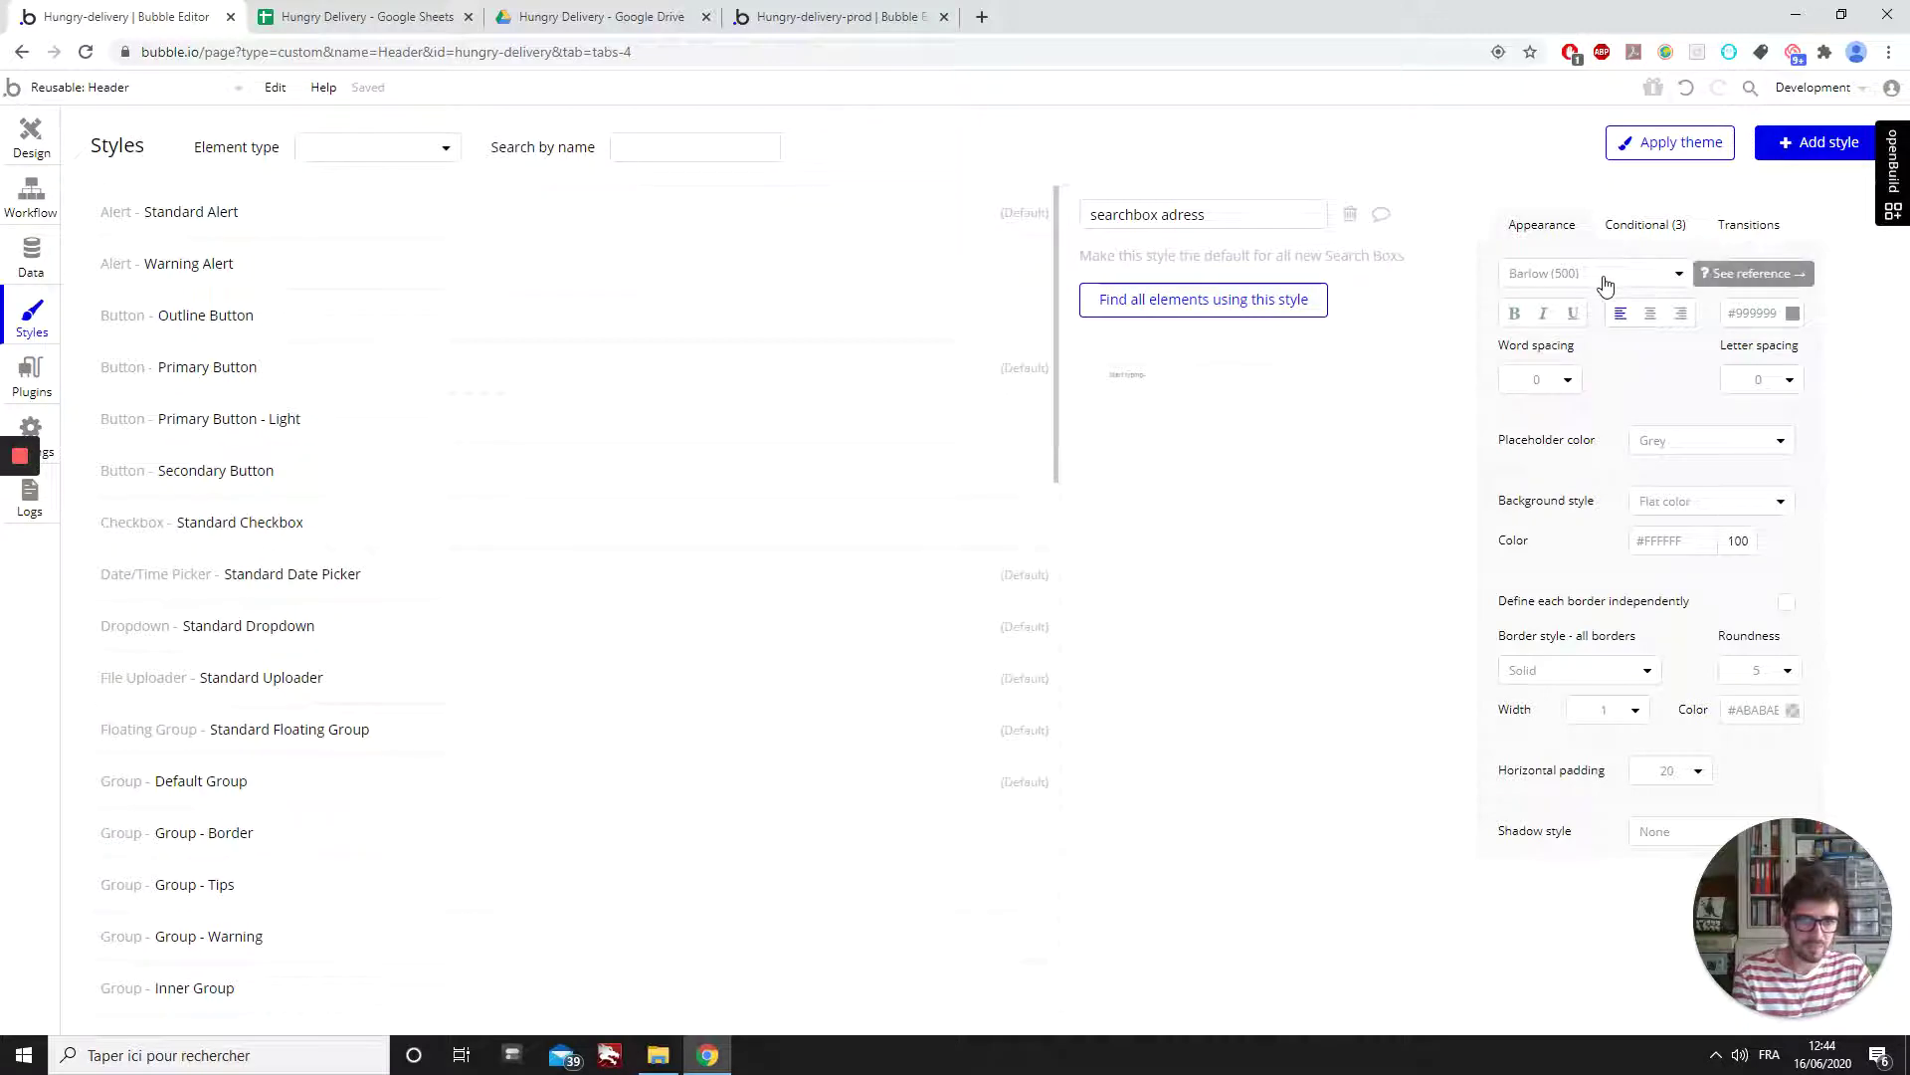
- Look up the title text's font in the Hungry-delivery-prod editor and set the "searchbox adress" style's font to Cantora One (regular)
{"action": "left_click", "coordinate": [821, 17]}
{"action": "double_click", "coordinate": [673, 229]}
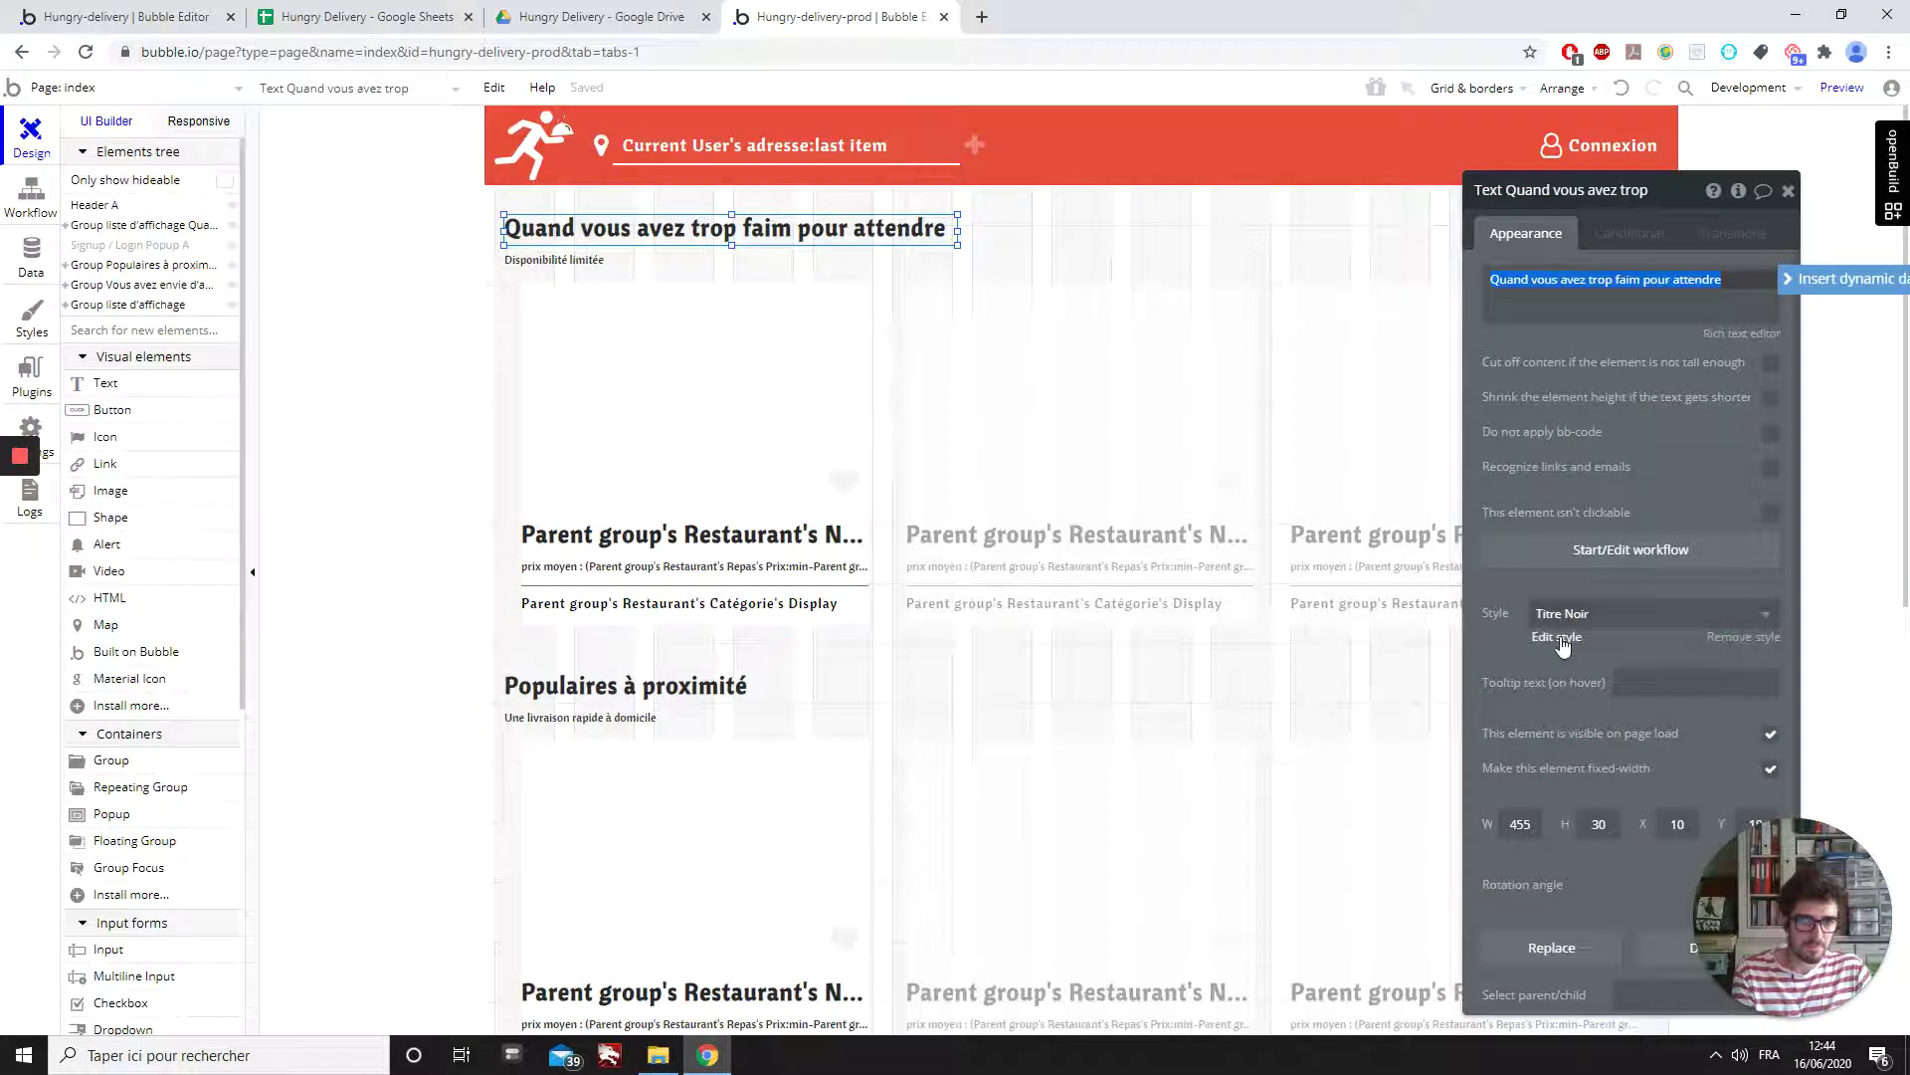
{"action": "left_click", "coordinate": [1559, 638]}
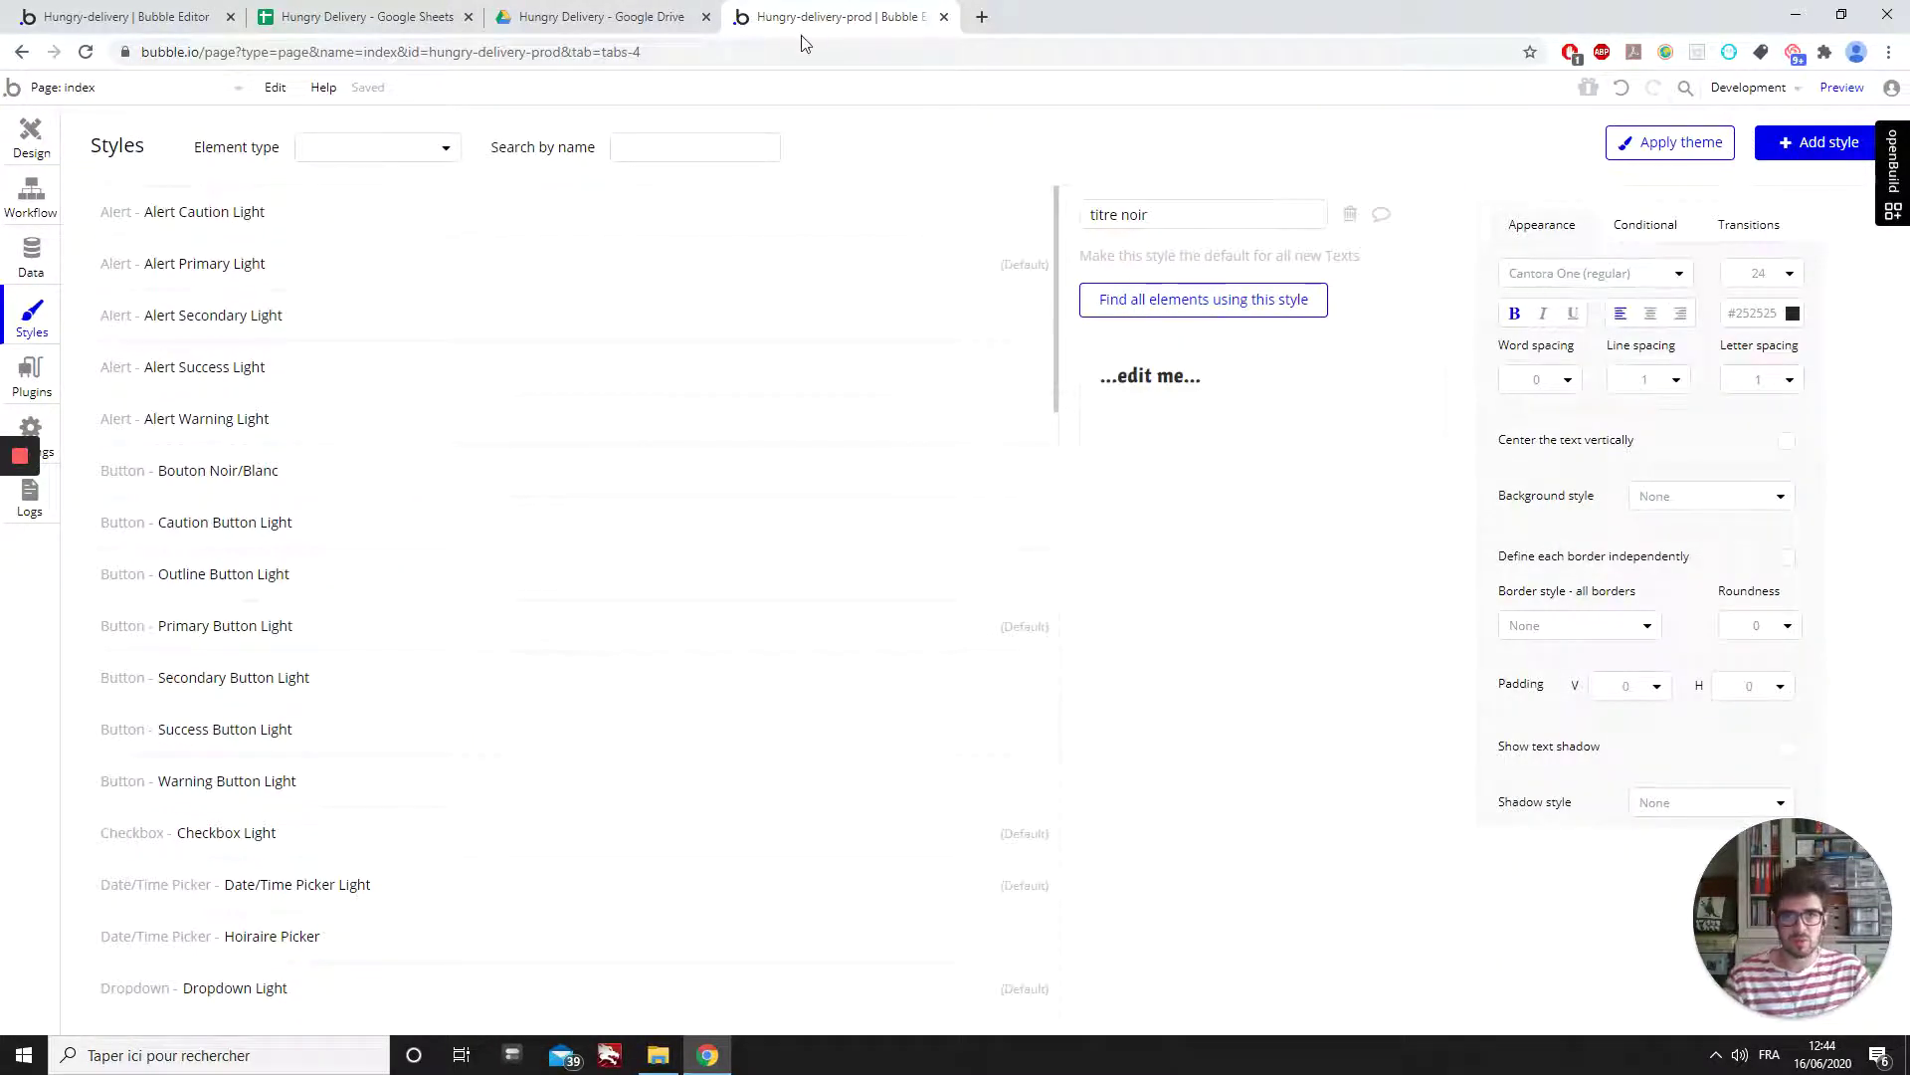
{"action": "left_click", "coordinate": [124, 17]}
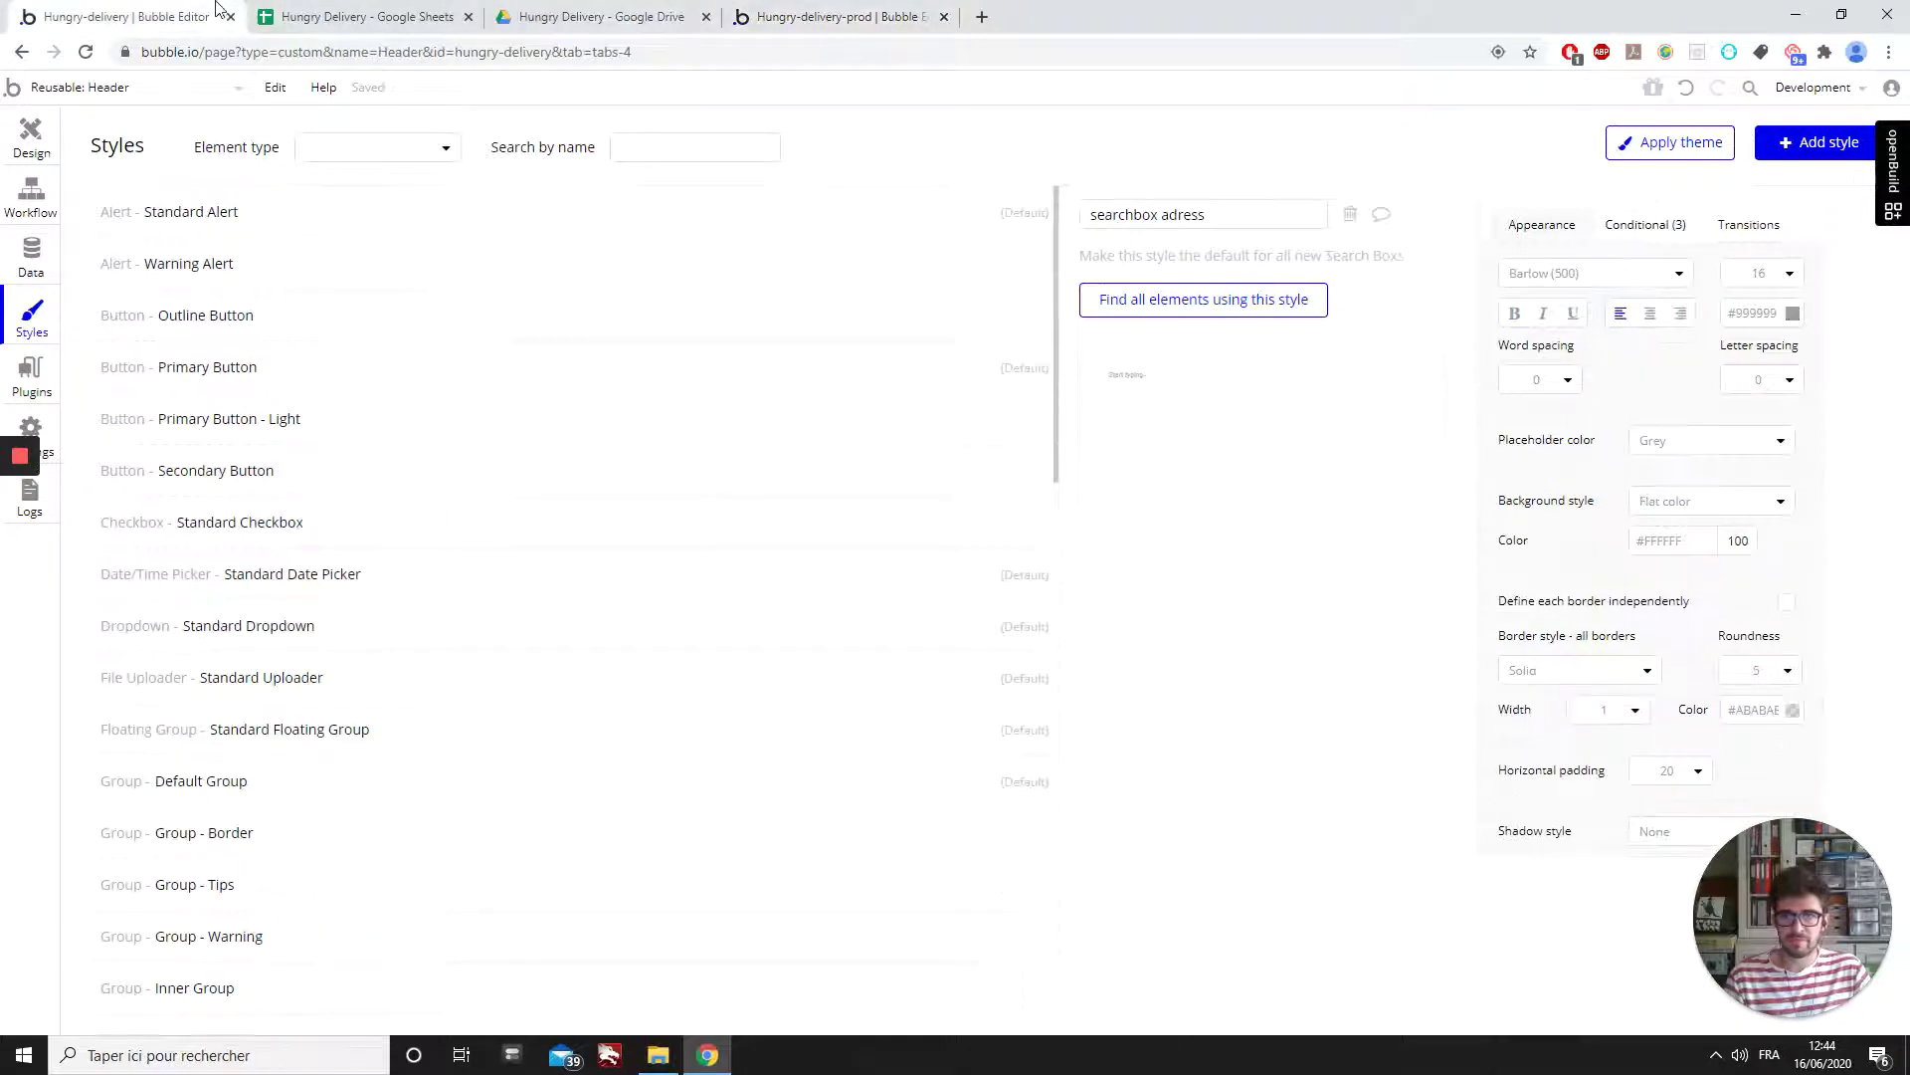
{"action": "left_click", "coordinate": [1575, 273]}
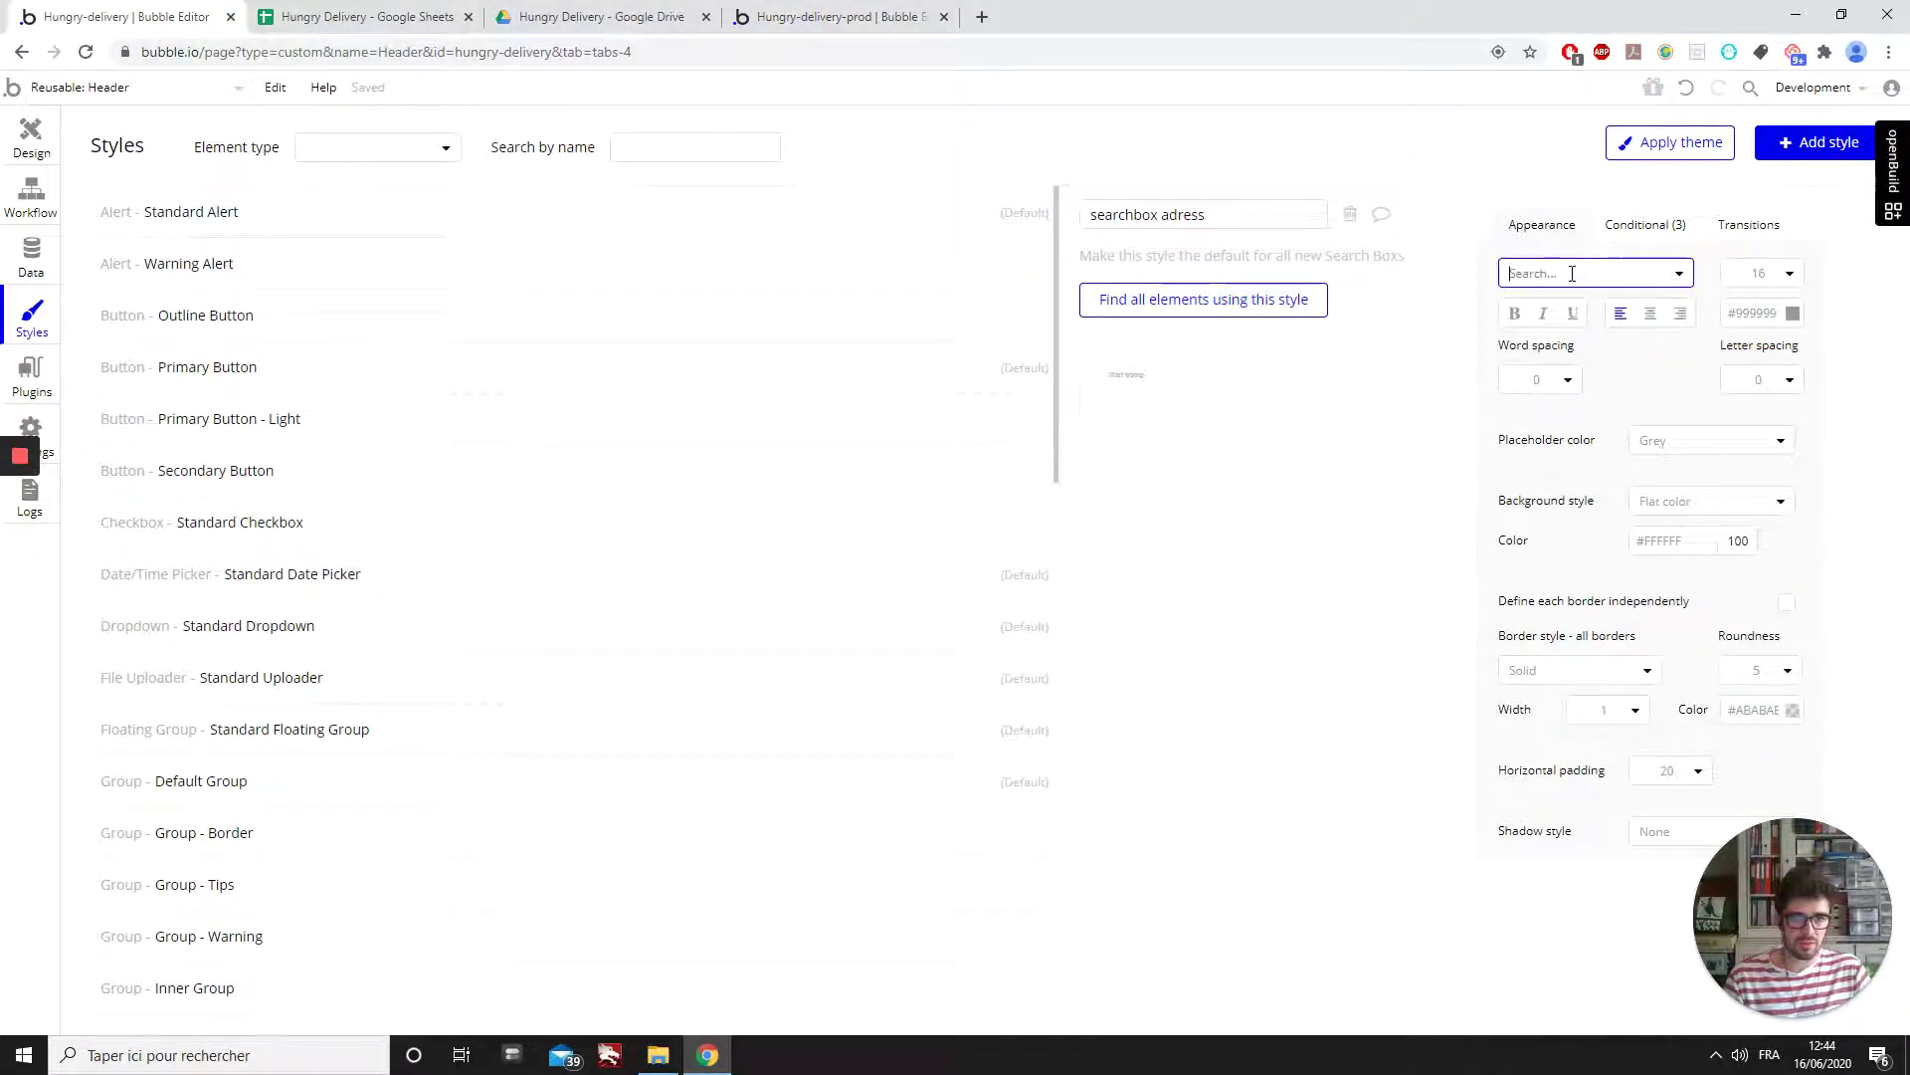
{"action": "type", "text": "canto"}
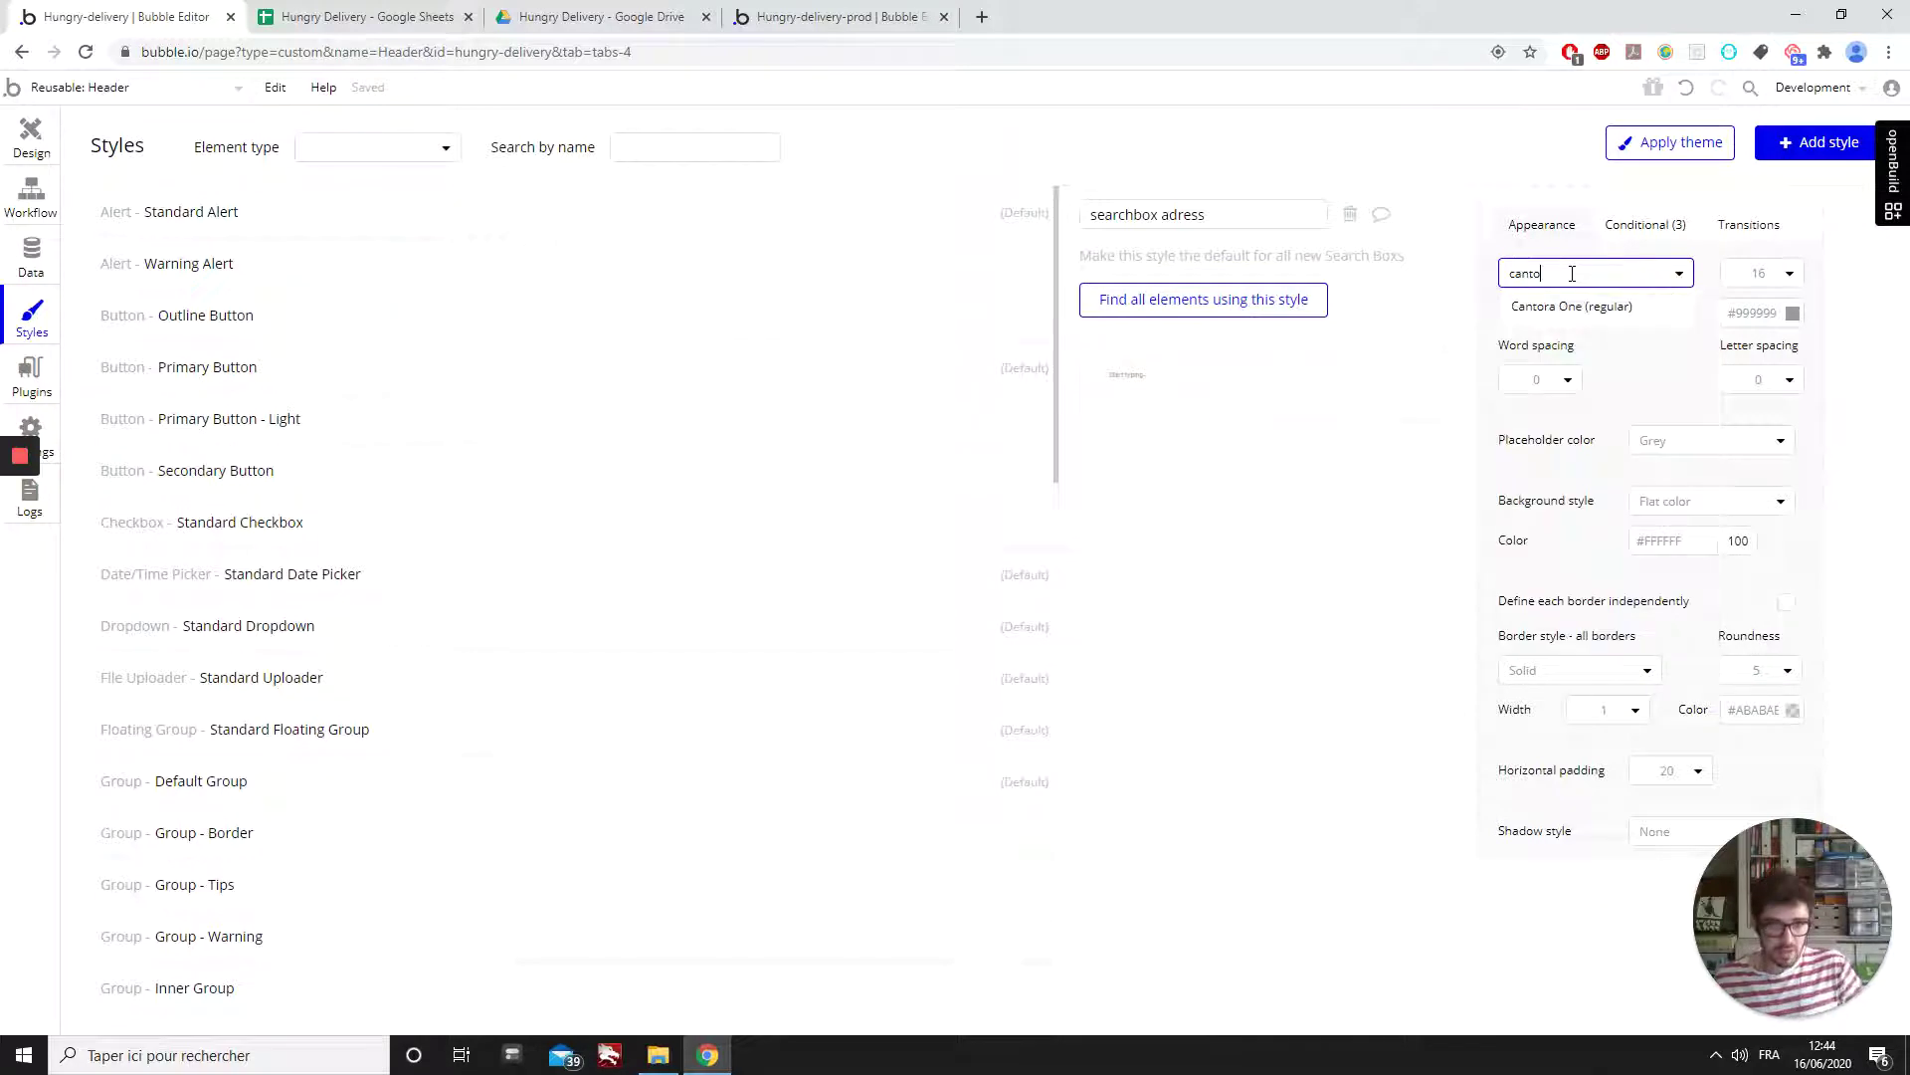
{"action": "left_click", "coordinate": [1571, 309]}
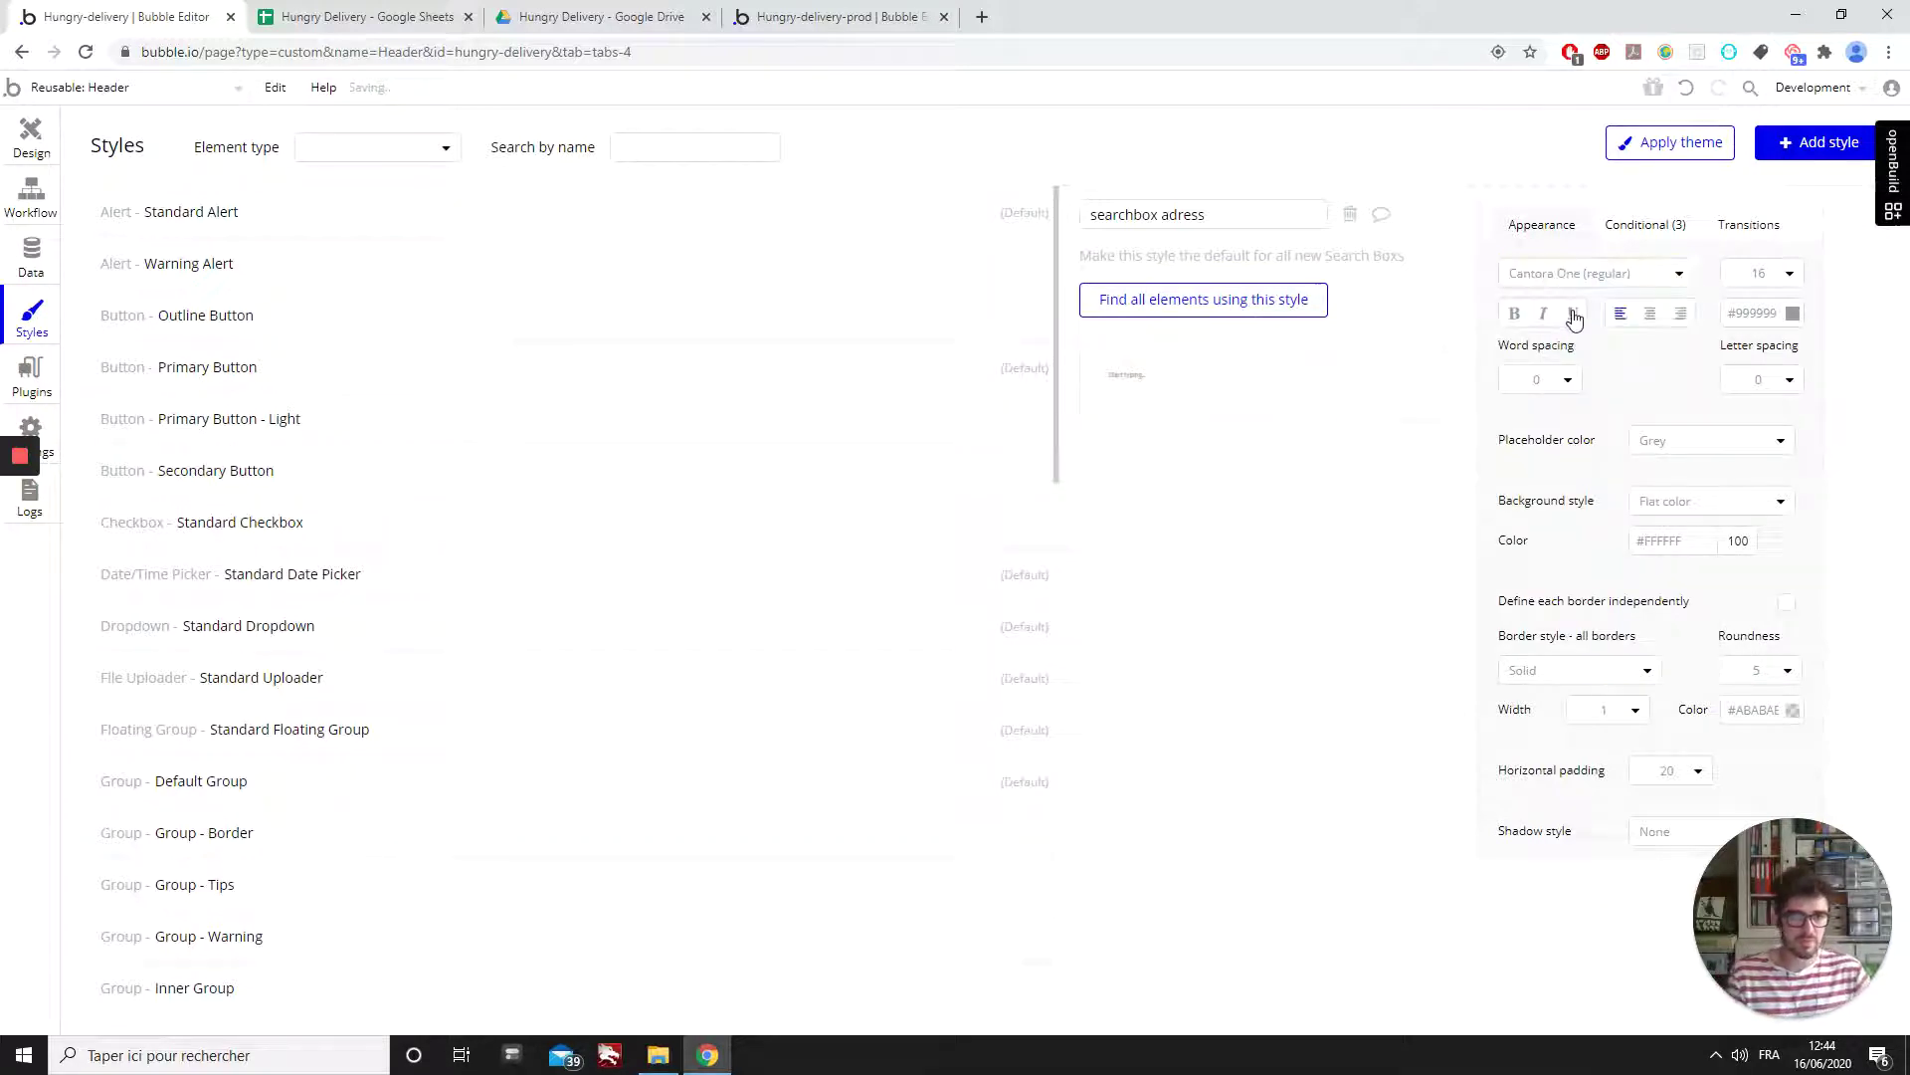
- Define each border of the "searchbox adress" style independently and set the top, right and left borders to None
{"action": "left_click", "coordinate": [1785, 605]}
{"action": "scroll", "coordinate": [1691, 617], "scroll_direction": "down", "scroll_amount": 3}
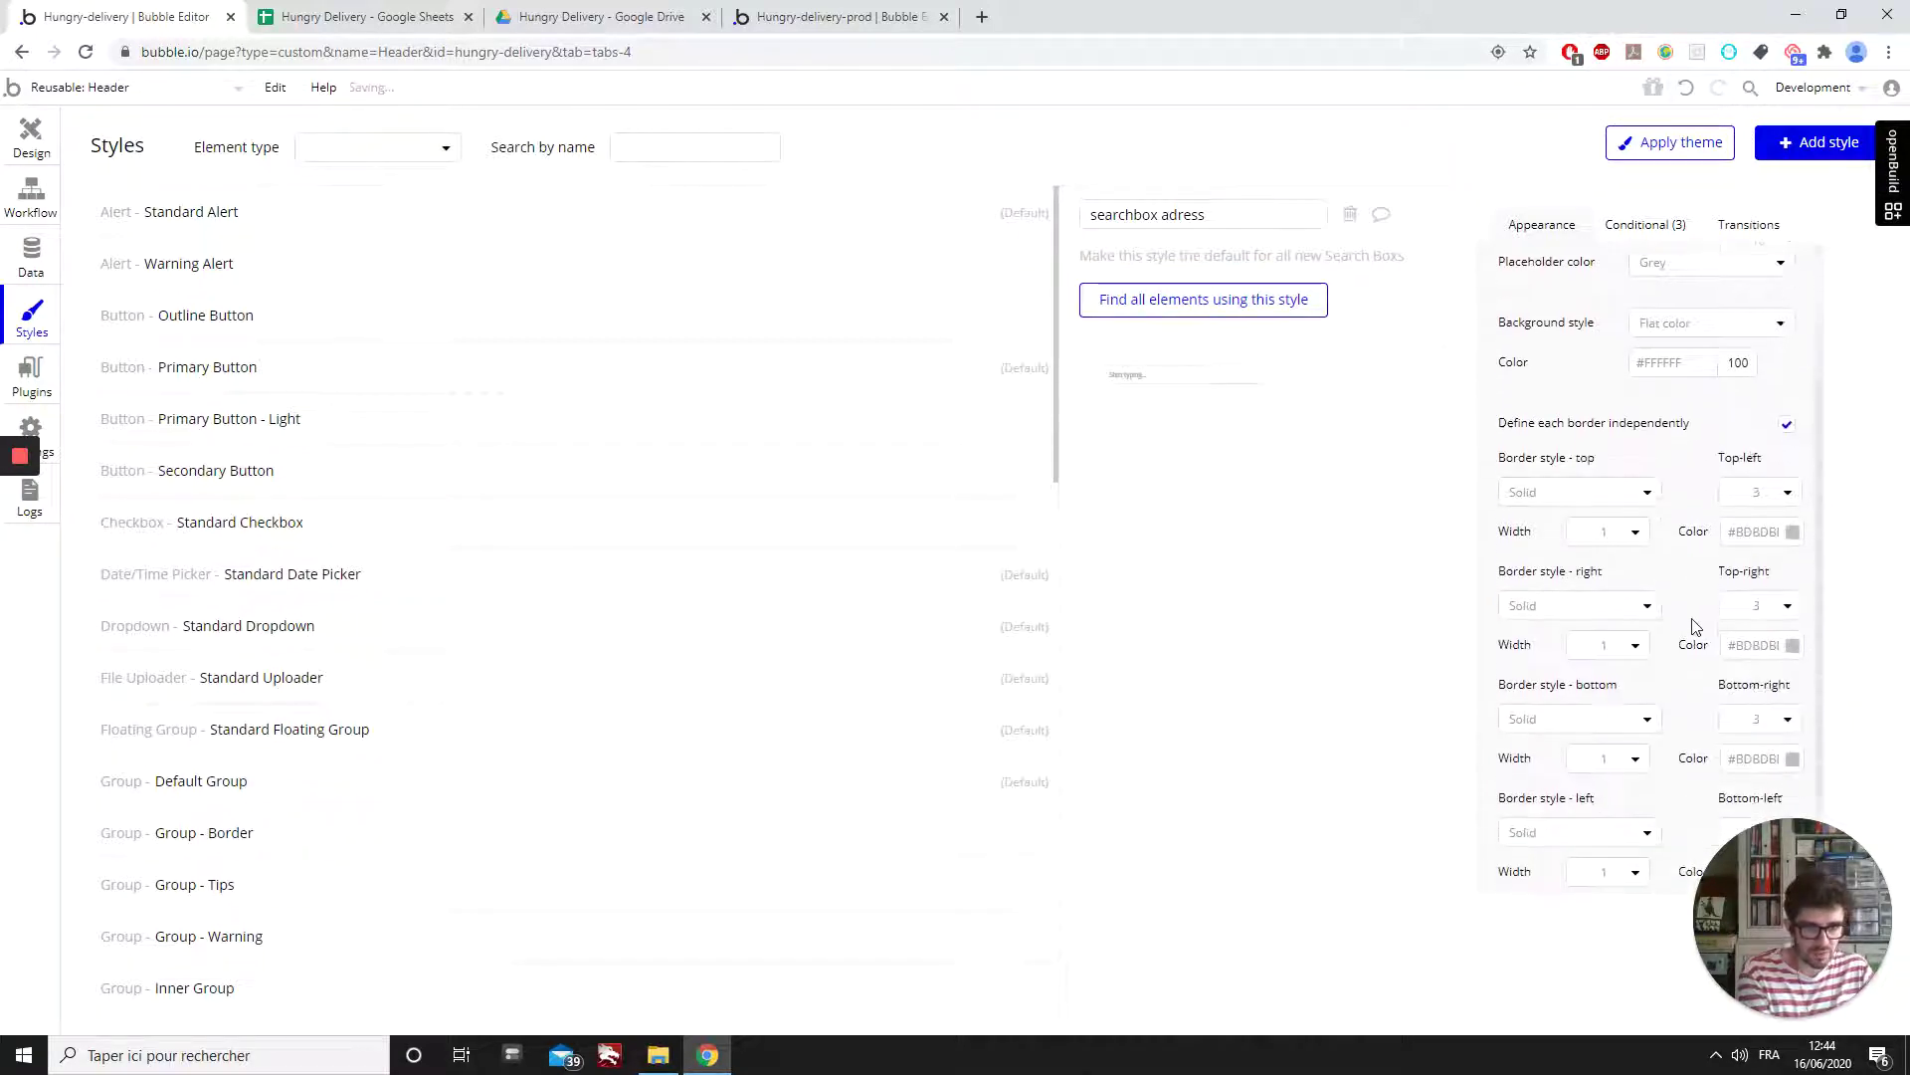
{"action": "left_click", "coordinate": [1555, 408]}
{"action": "left_click", "coordinate": [1542, 440]}
{"action": "left_click", "coordinate": [1551, 480]}
{"action": "left_click", "coordinate": [1542, 521]}
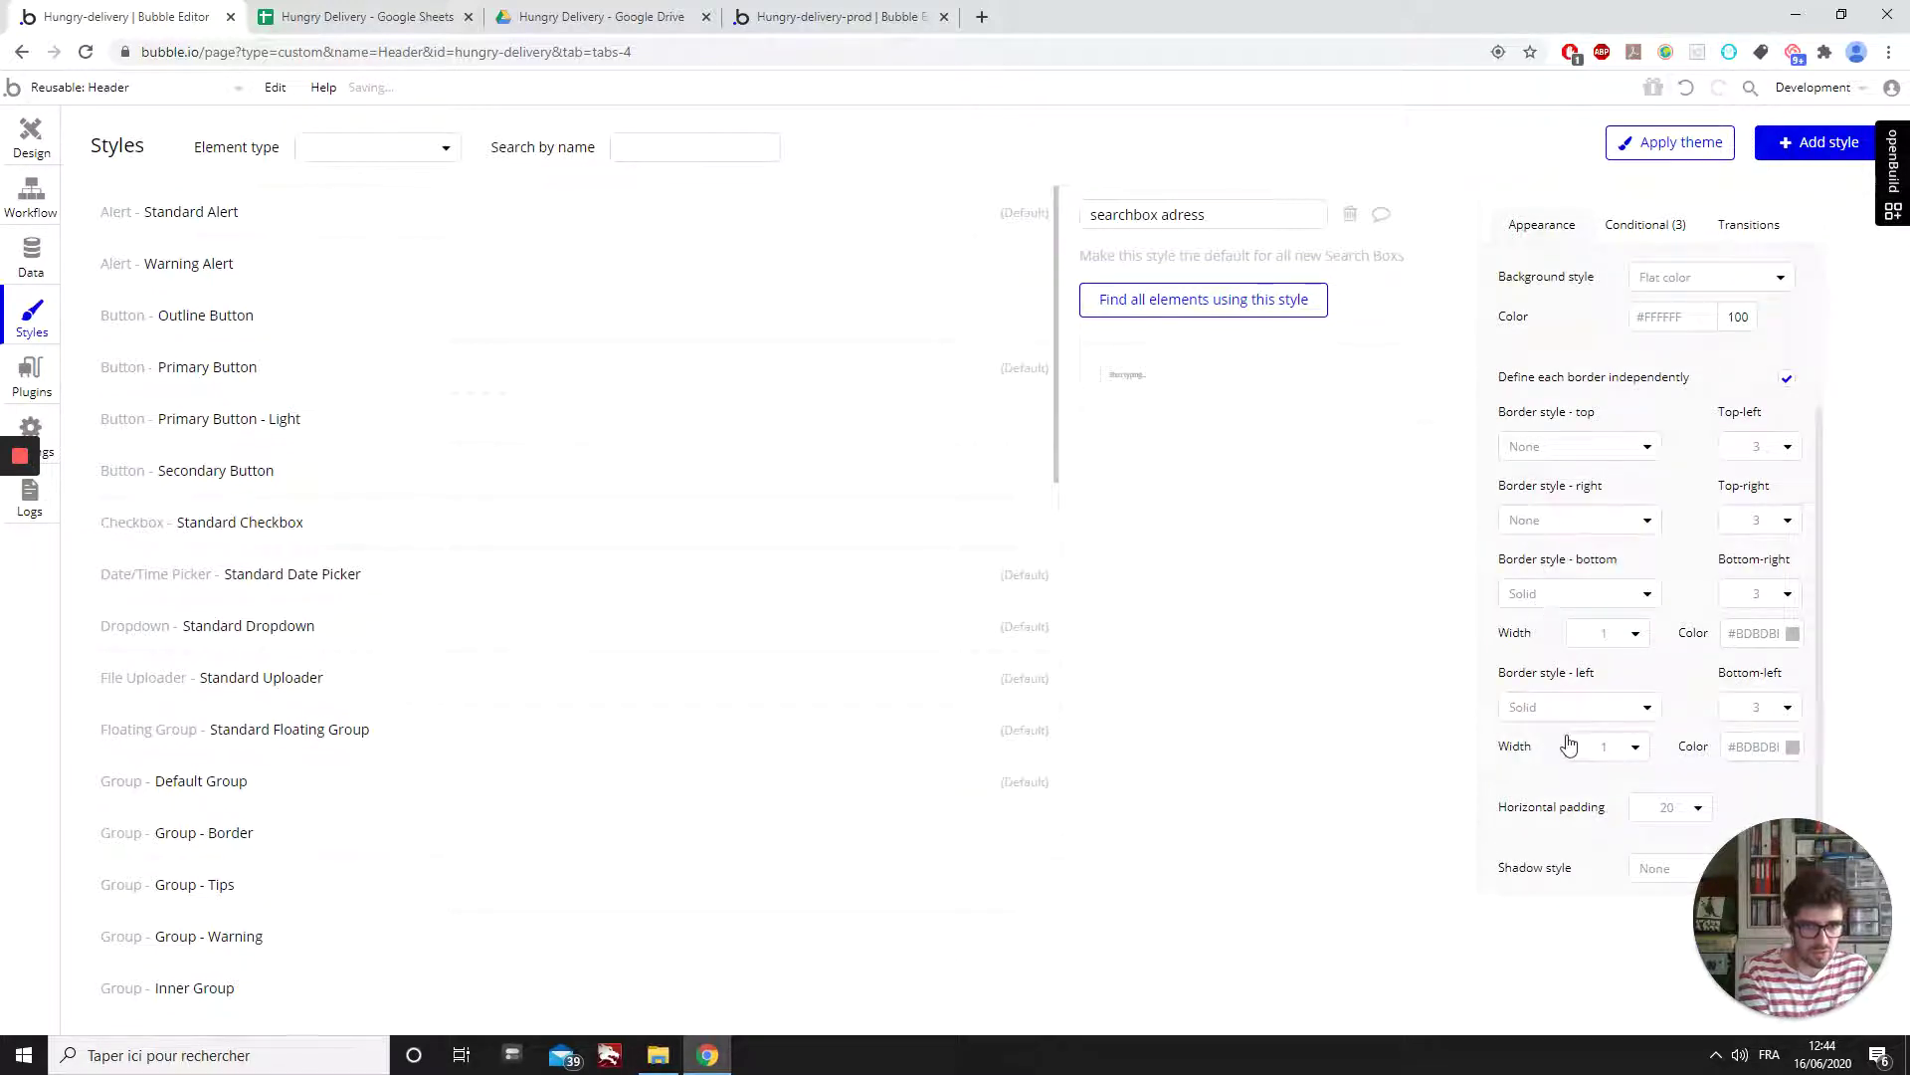
{"action": "left_click", "coordinate": [1542, 708]}
{"action": "left_click", "coordinate": [1542, 739]}
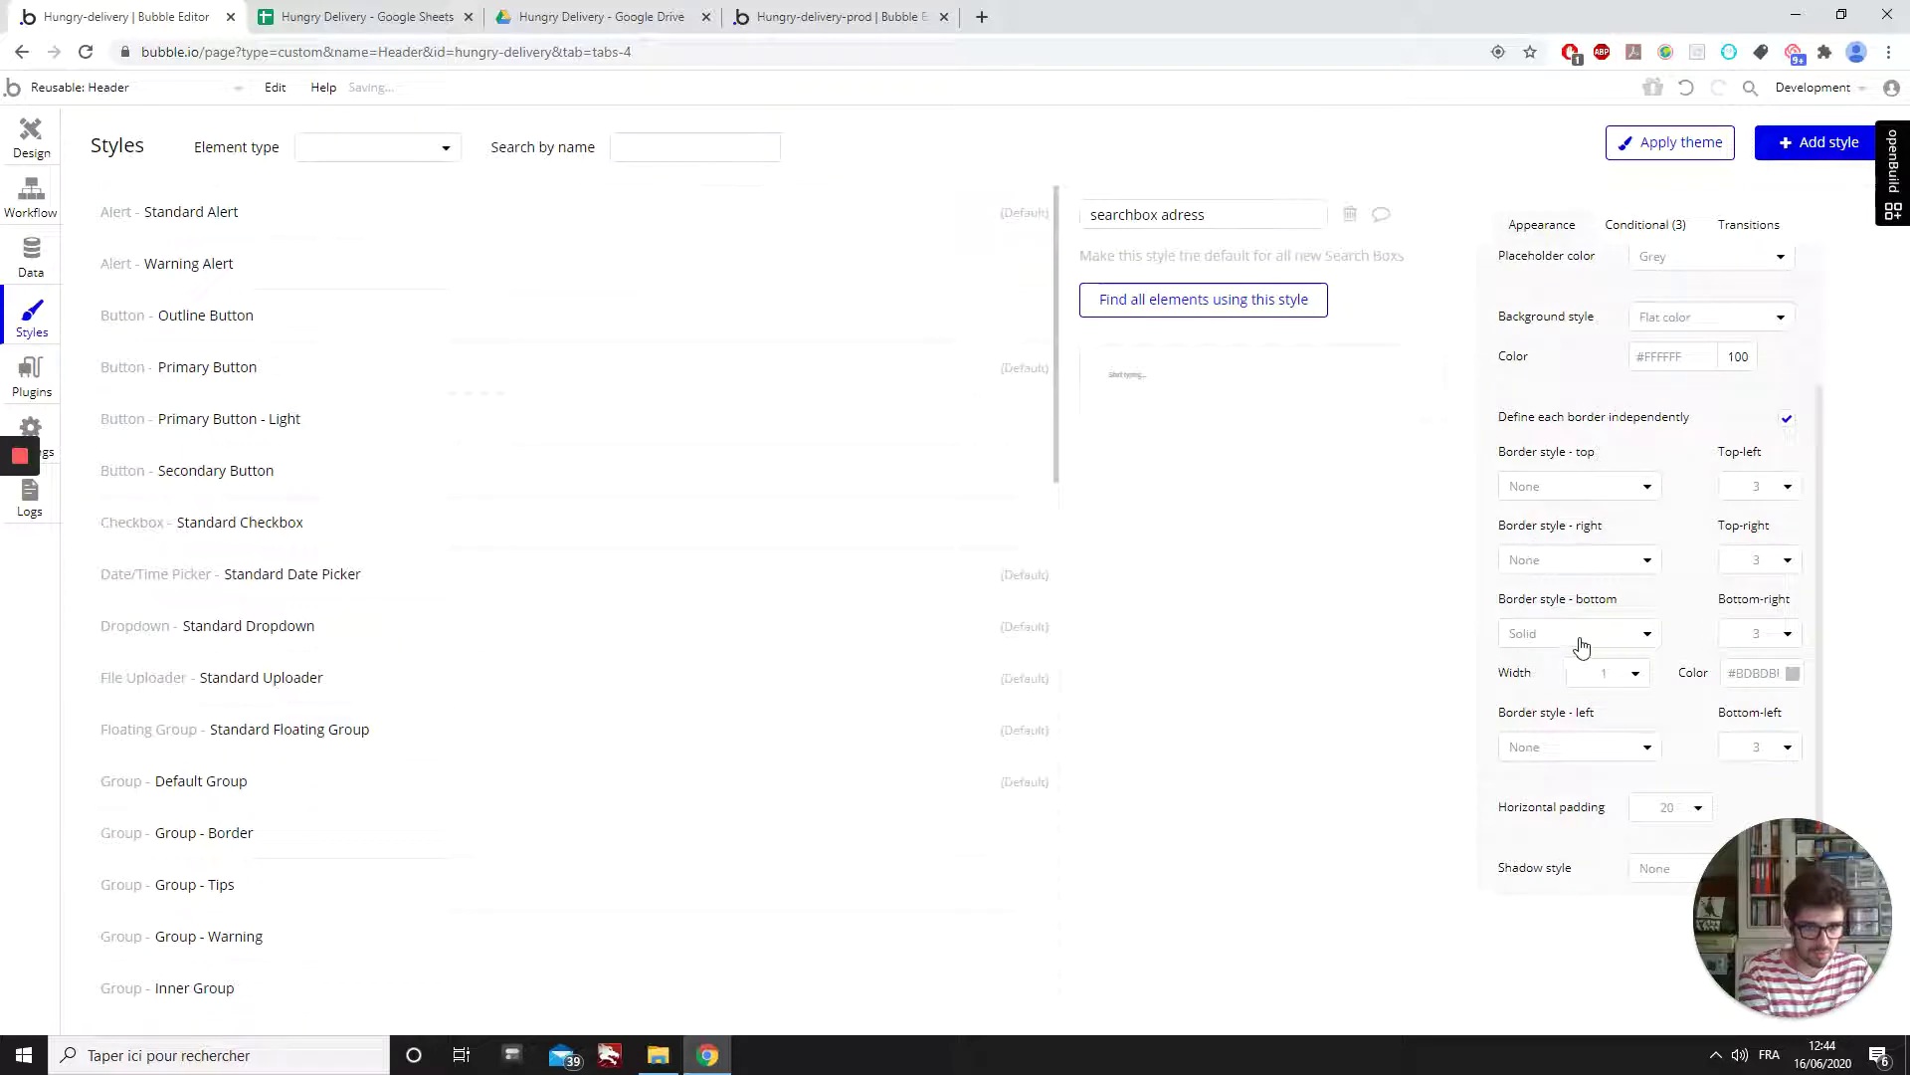
- Copy the red colour code E74C3C from the Hungry Delivery spreadsheet and return to the Hungry-delivery style editor
{"action": "left_click", "coordinate": [882, 12]}
{"action": "left_click", "coordinate": [547, 14]}
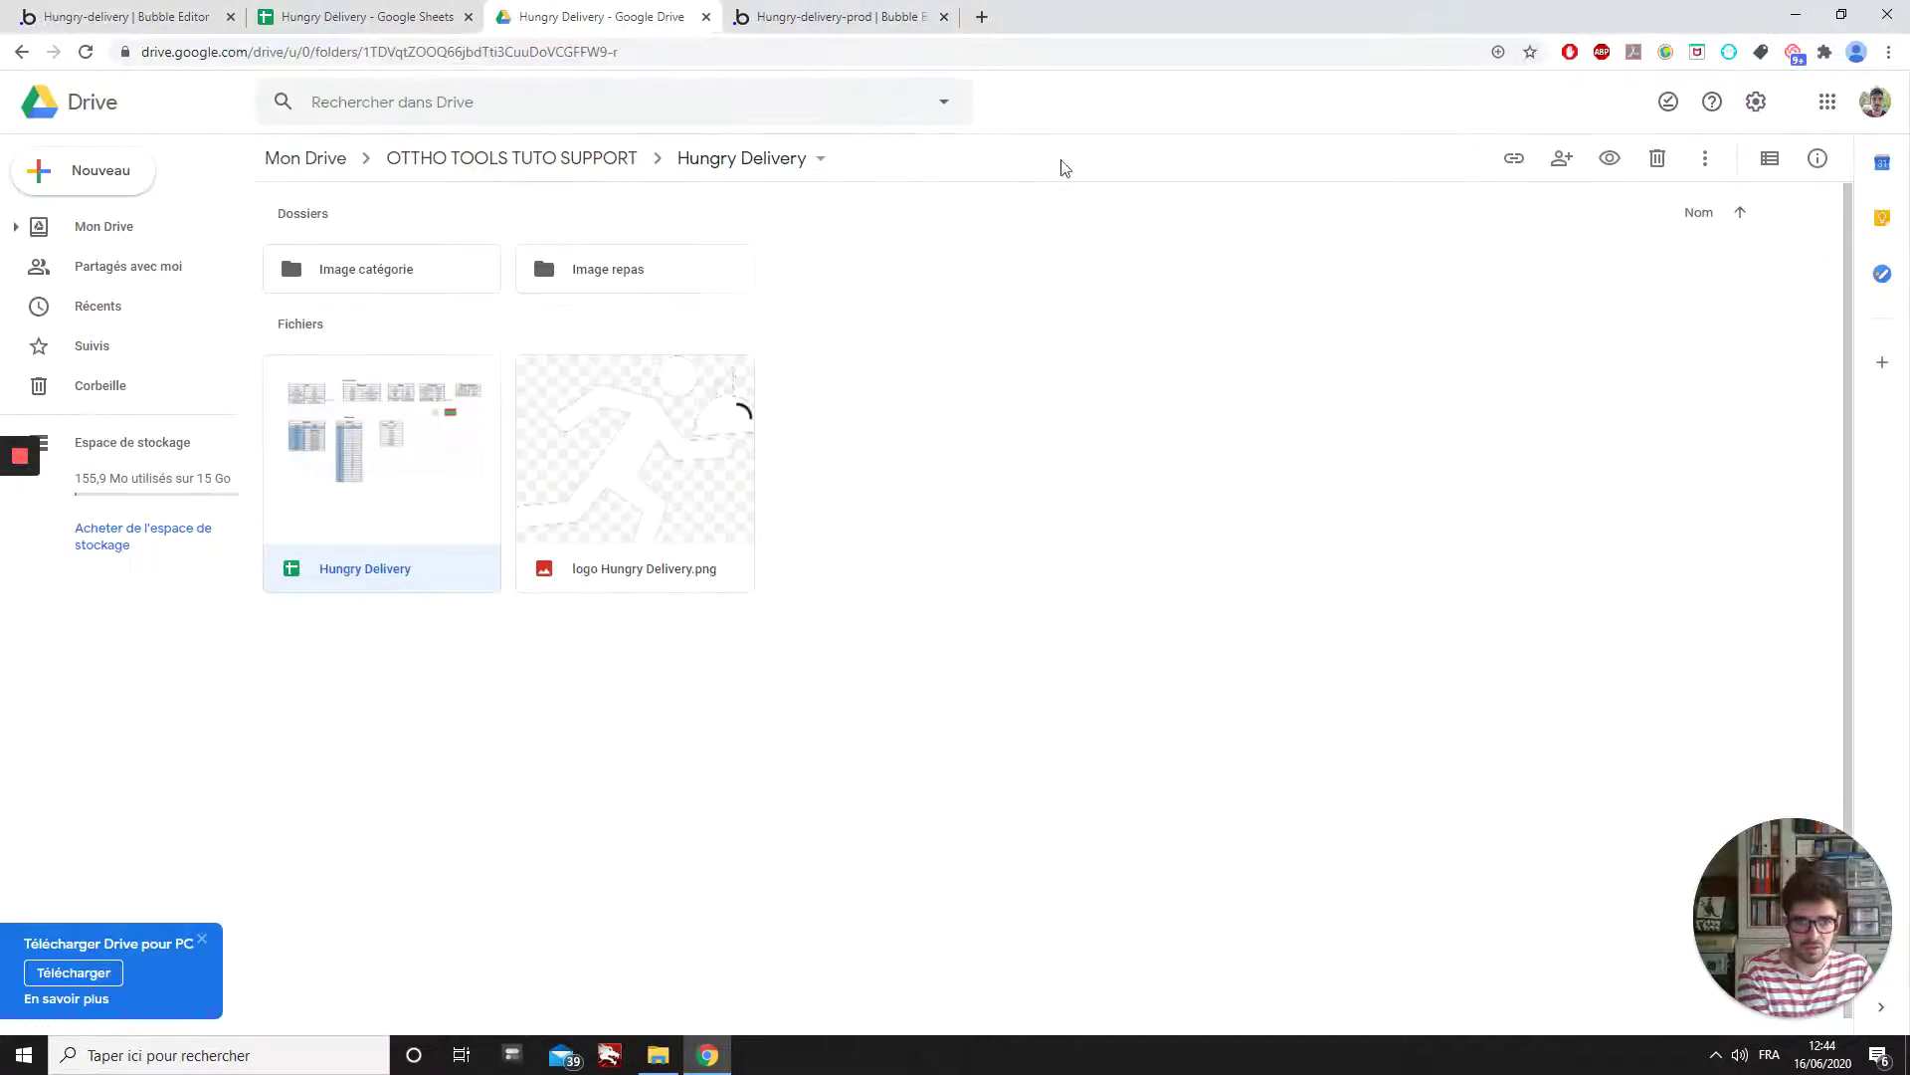
{"action": "left_click", "coordinate": [403, 14]}
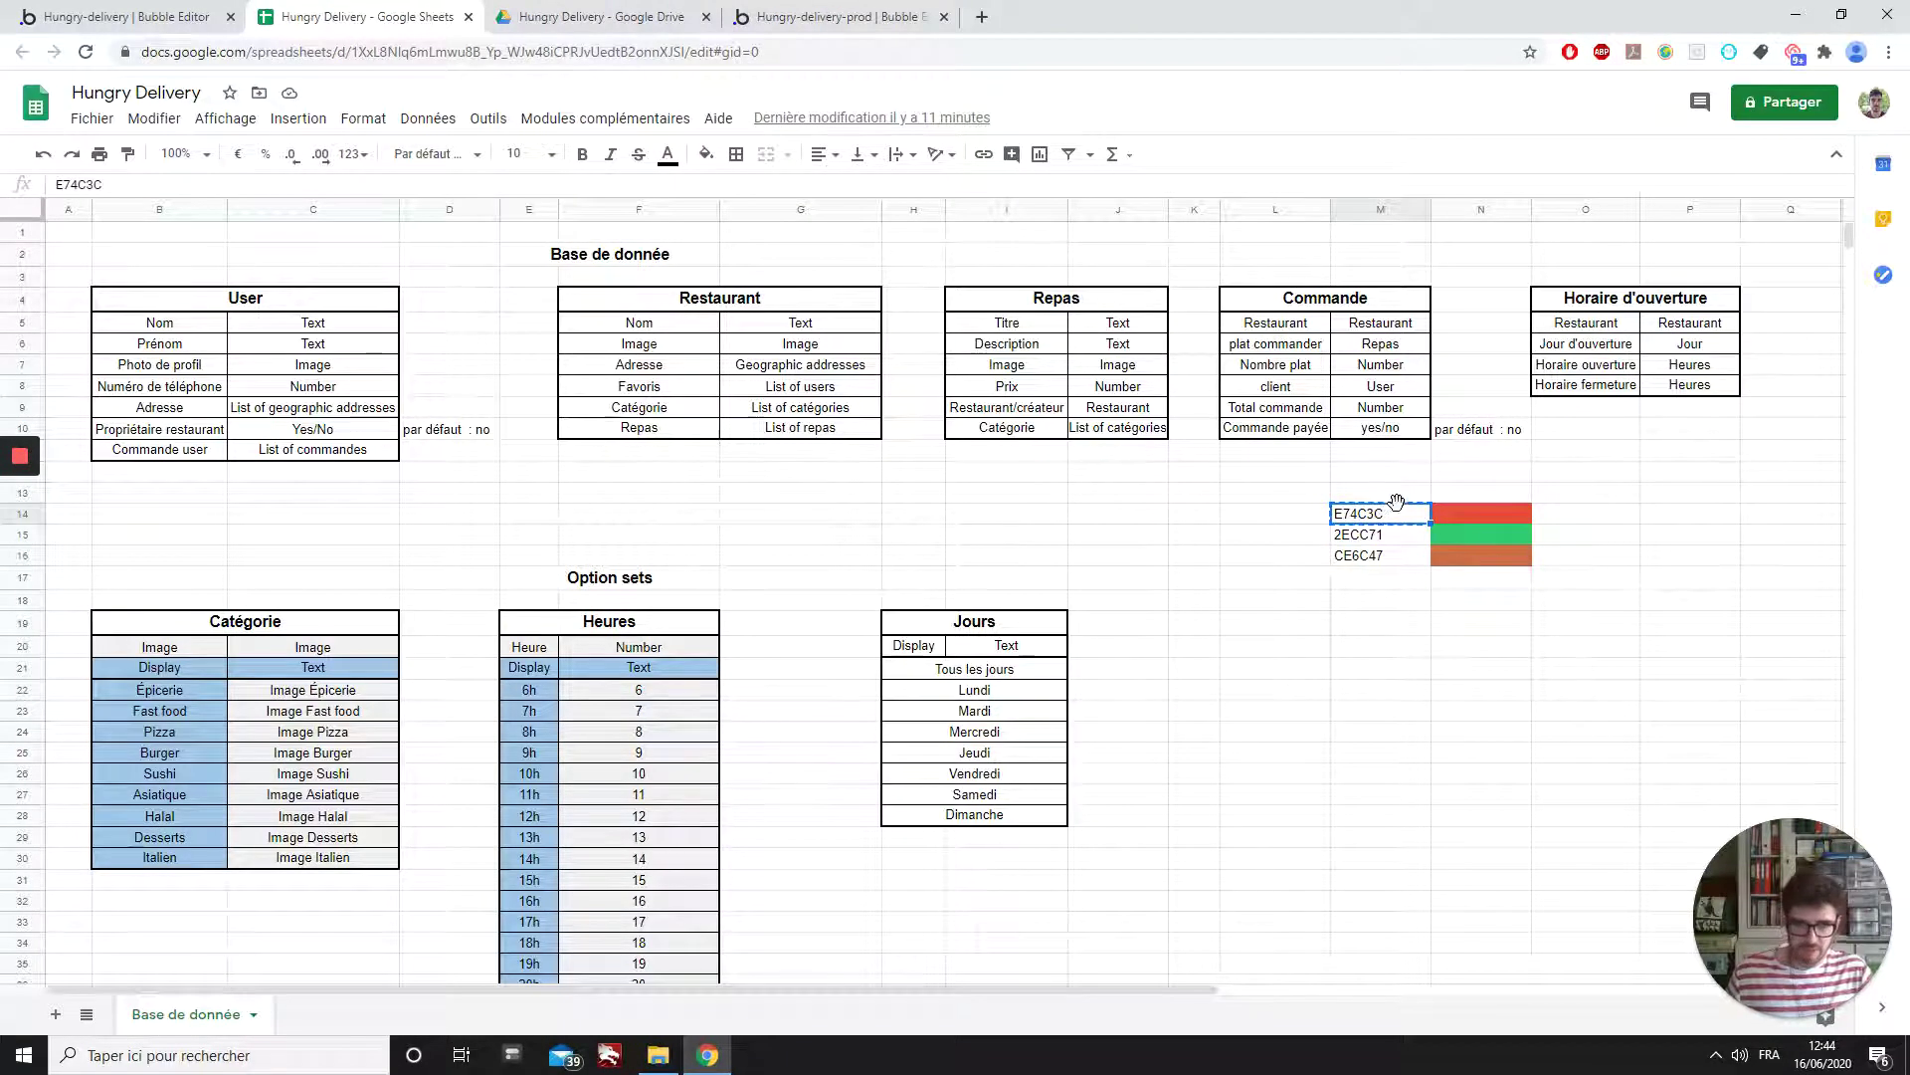
{"action": "left_click", "coordinate": [127, 16]}
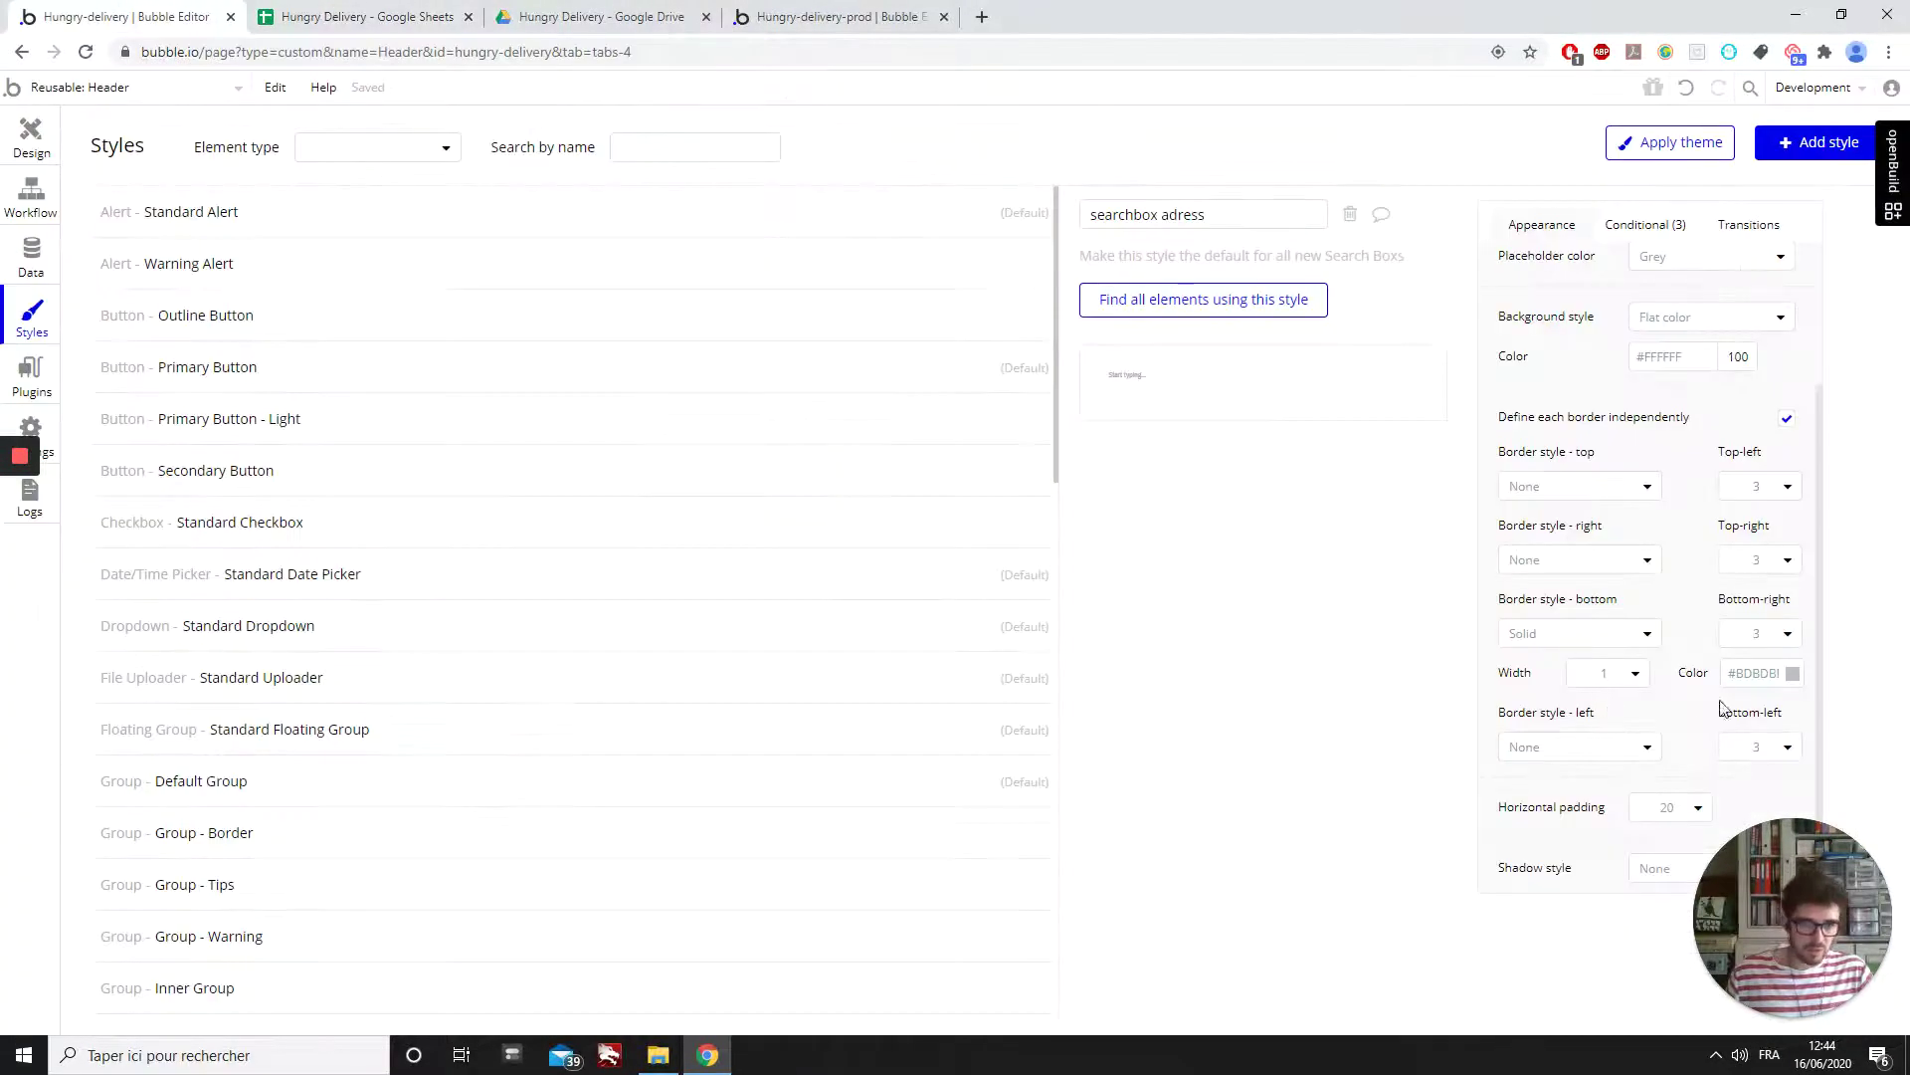
- Set the bottom border's colour to E74C3C and adjust it with the colour picker to #E64B3A
{"action": "right_click", "coordinate": [1762, 687]}
{"action": "key", "text": "Escape"}
{"action": "left_click", "coordinate": [1759, 674]}
{"action": "double_click", "coordinate": [1759, 674]}
{"action": "type", "text": "E74C3C"}
{"action": "left_click", "coordinate": [1794, 675]}
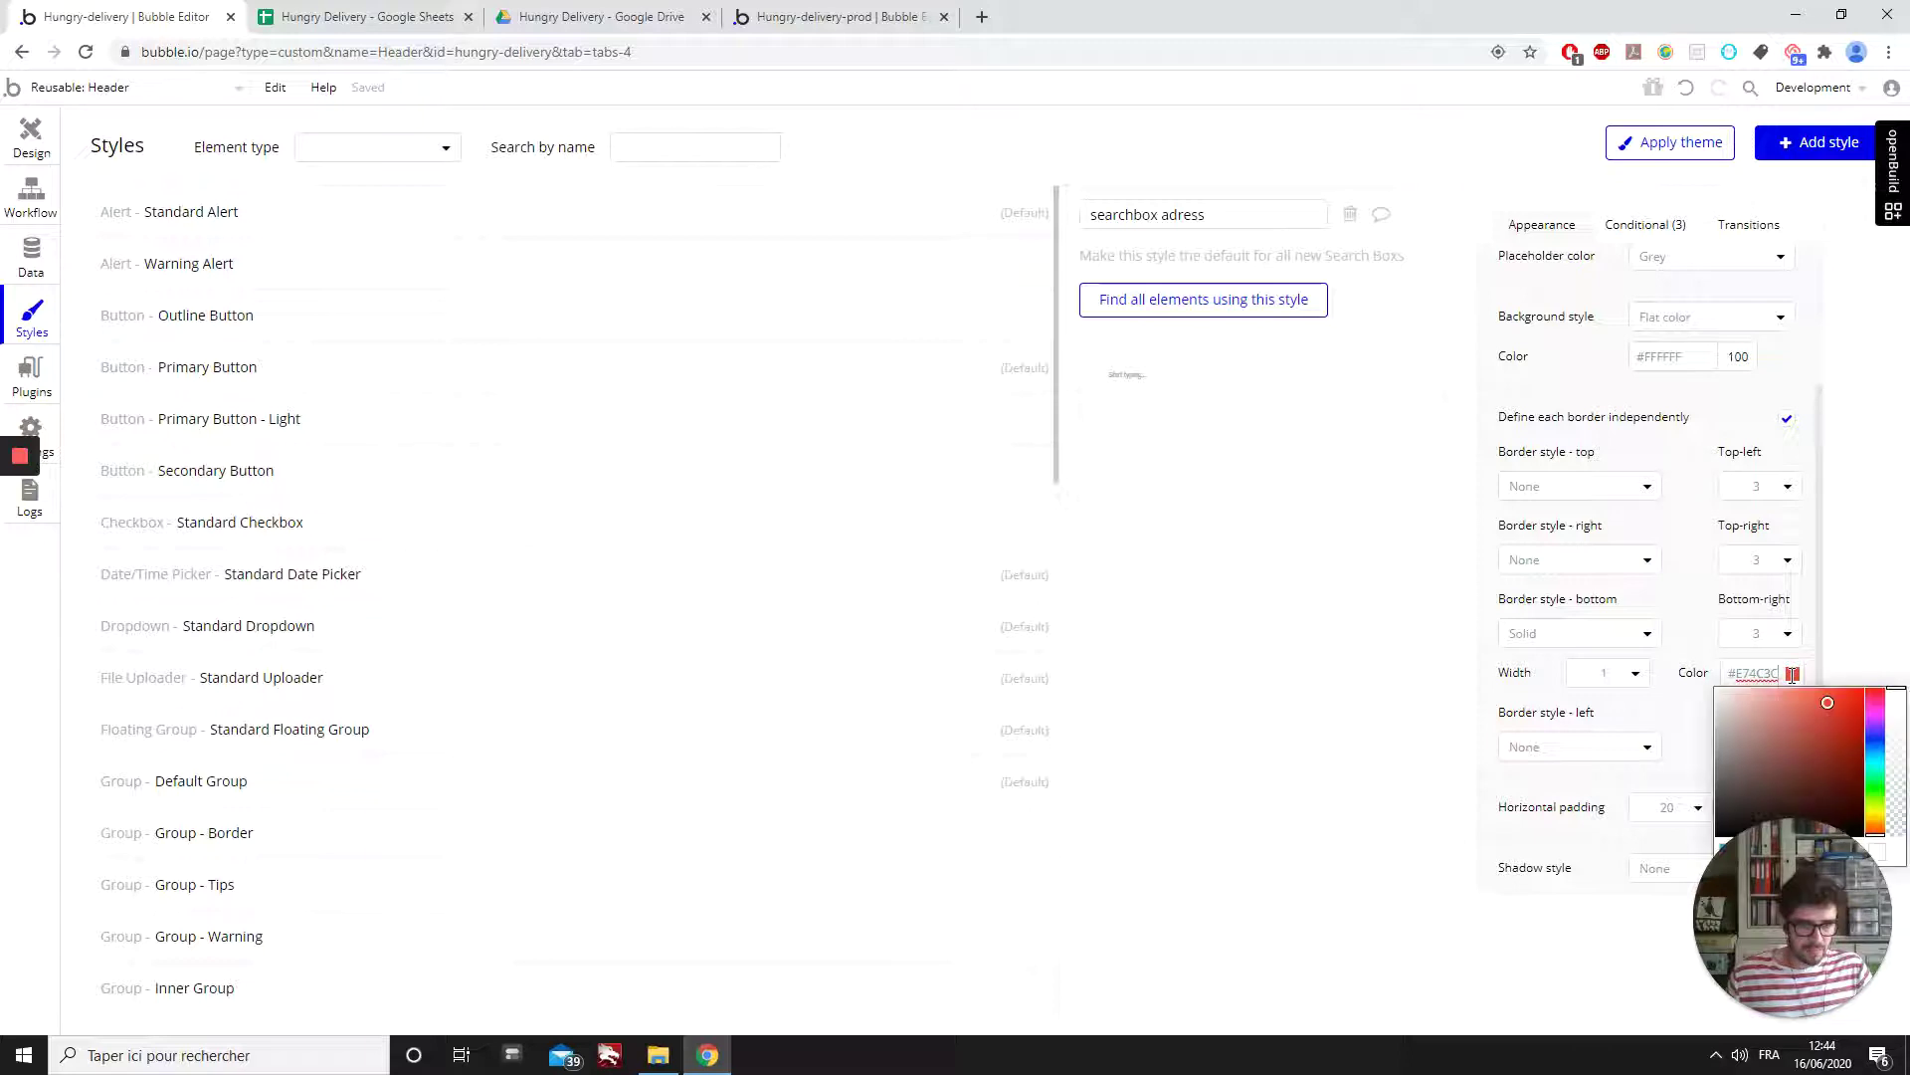
{"action": "left_click_drag", "start_coordinate": [1896, 761], "coordinate": [1899, 766]}
{"action": "left_click", "coordinate": [1896, 595]}
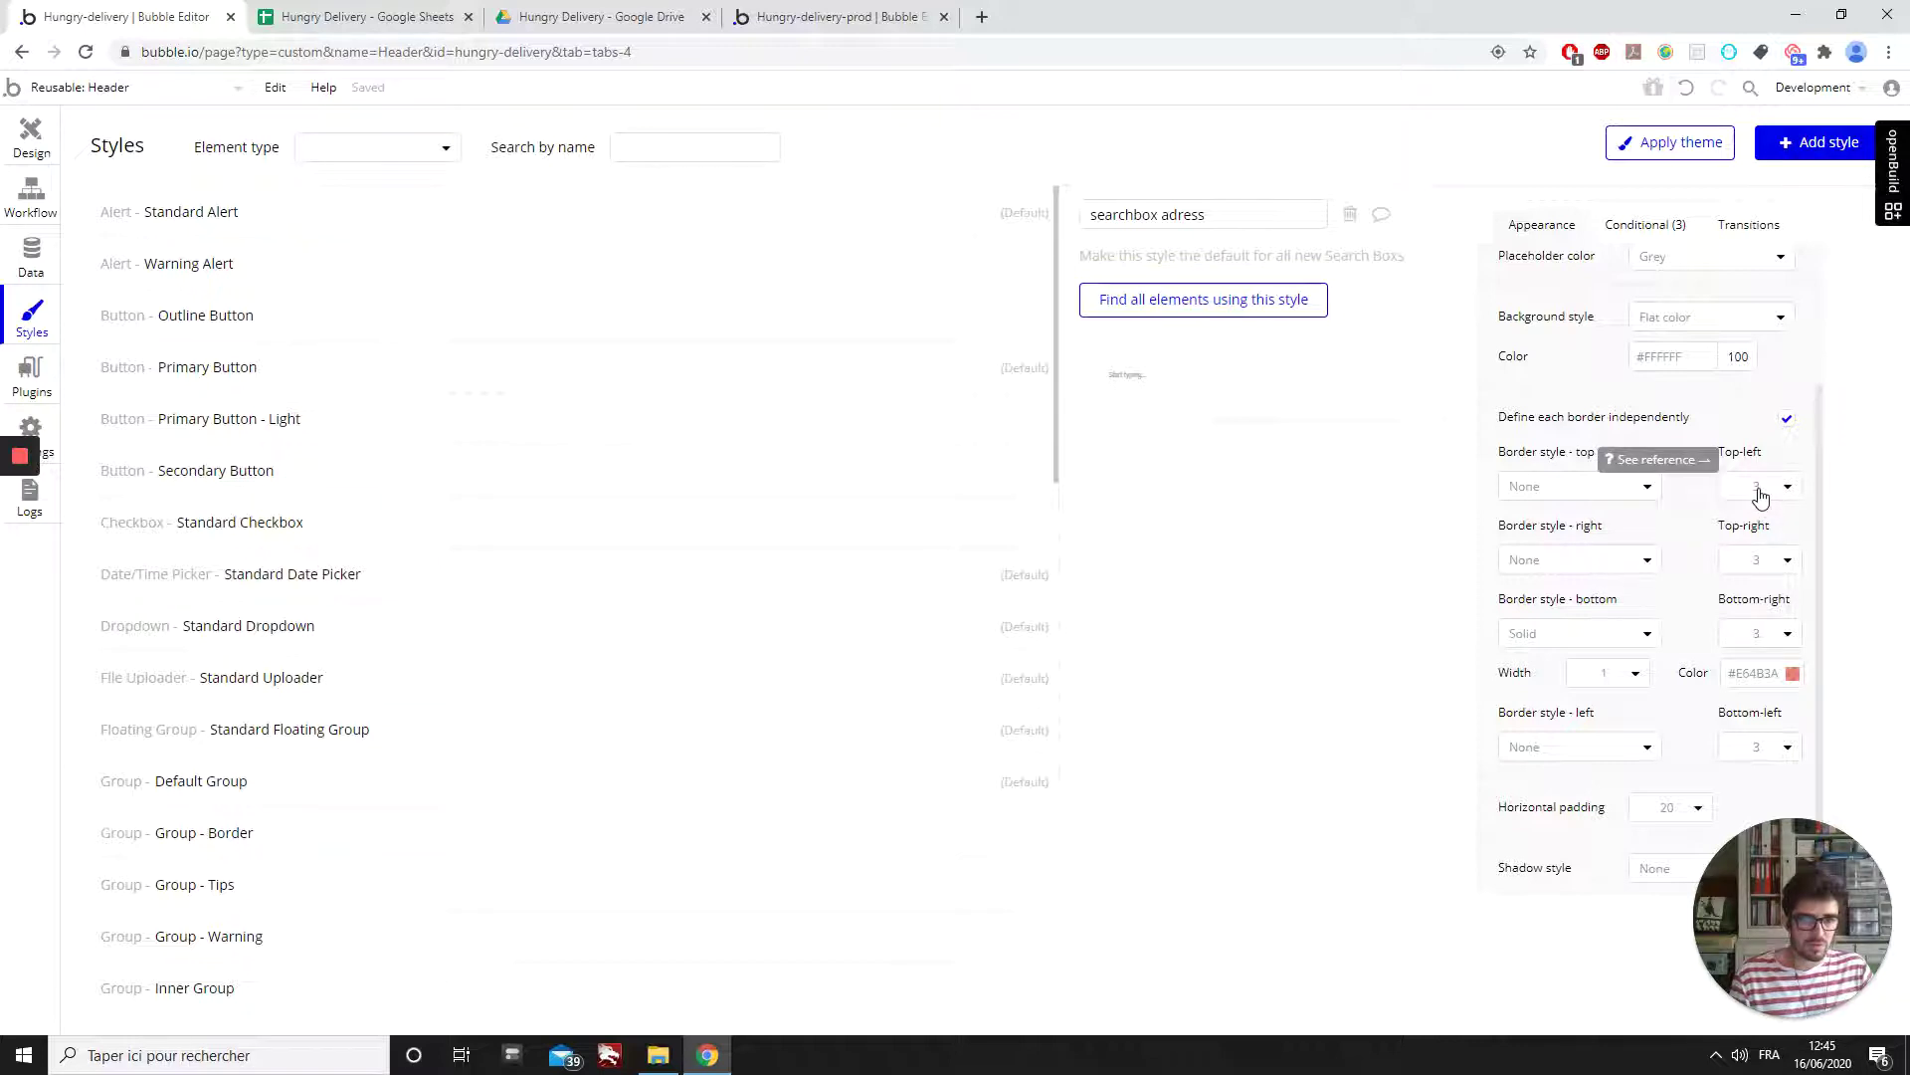
- Set the roundness of all four corners of the "searchbox adress" style to 0
{"action": "scroll", "coordinate": [1759, 494], "scroll_direction": "up", "scroll_amount": 3}
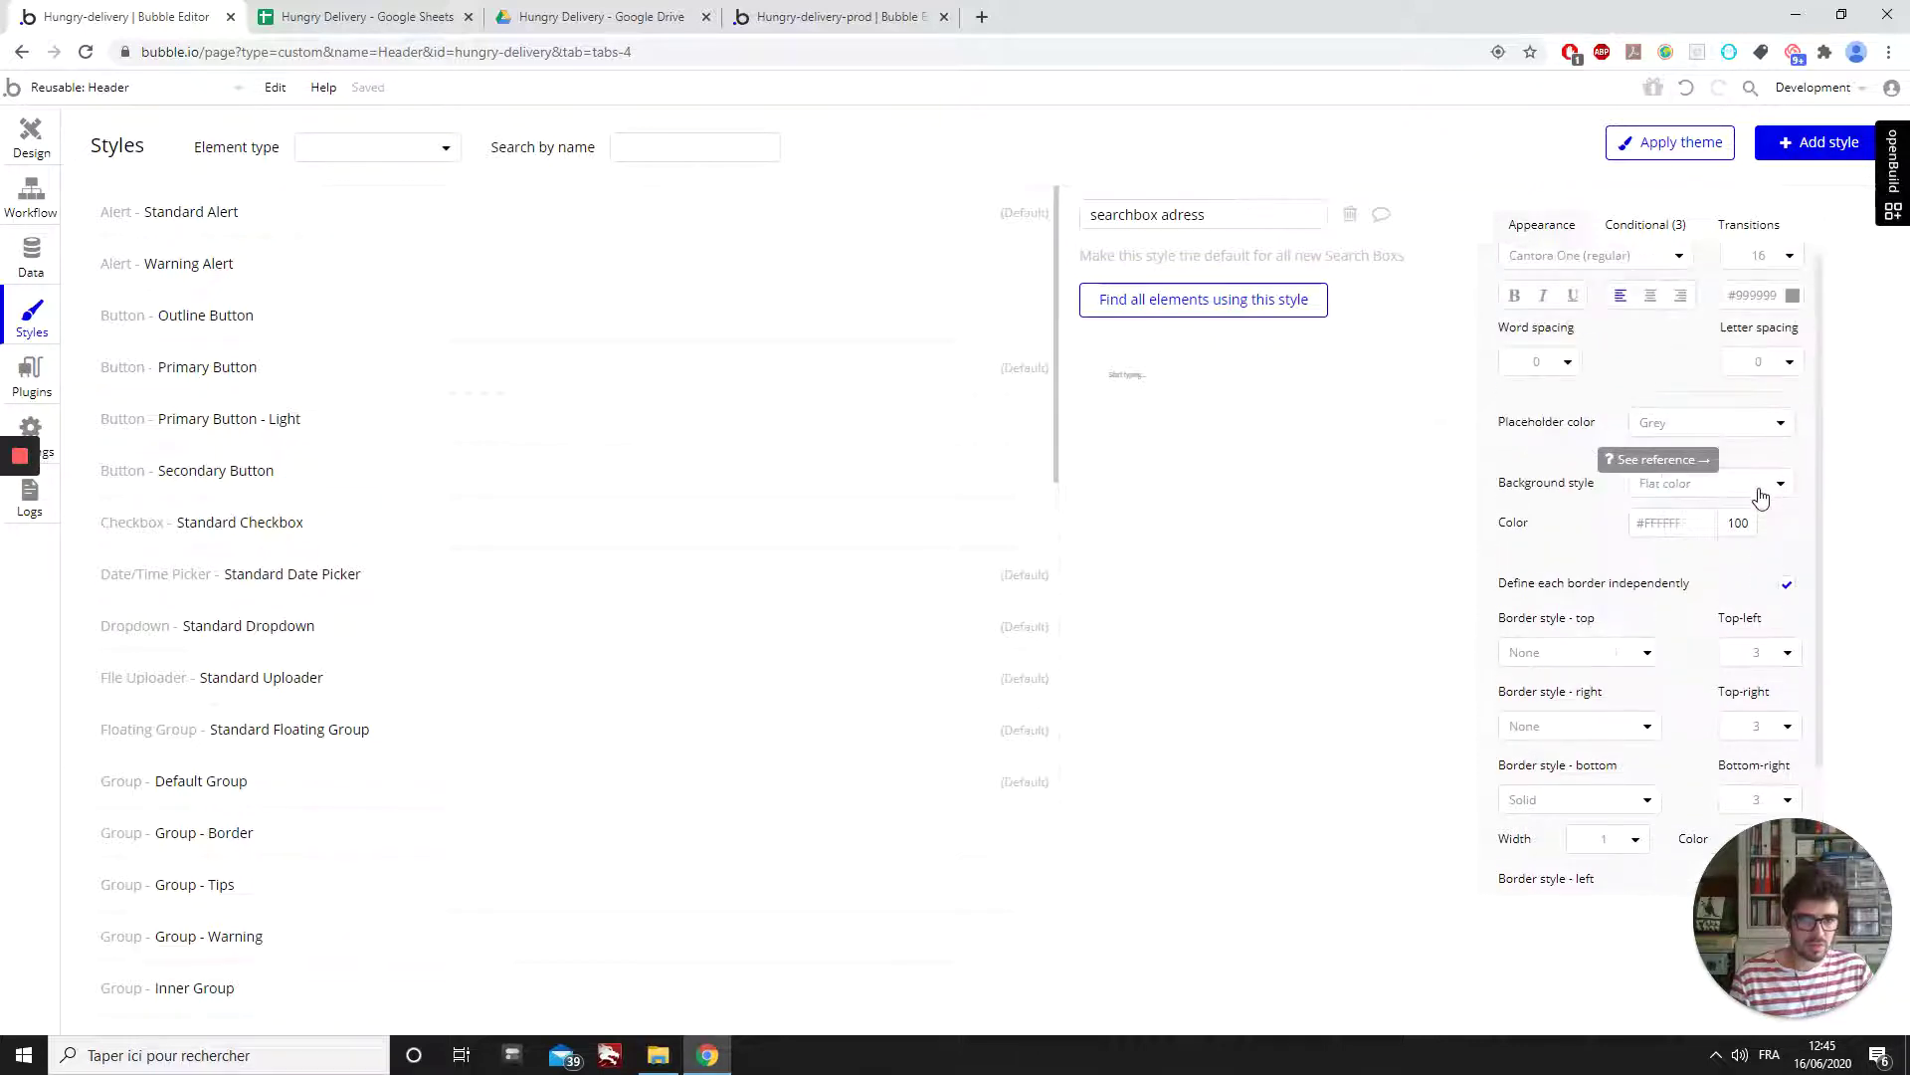
{"action": "scroll", "coordinate": [1612, 427], "scroll_direction": "down", "scroll_amount": 2}
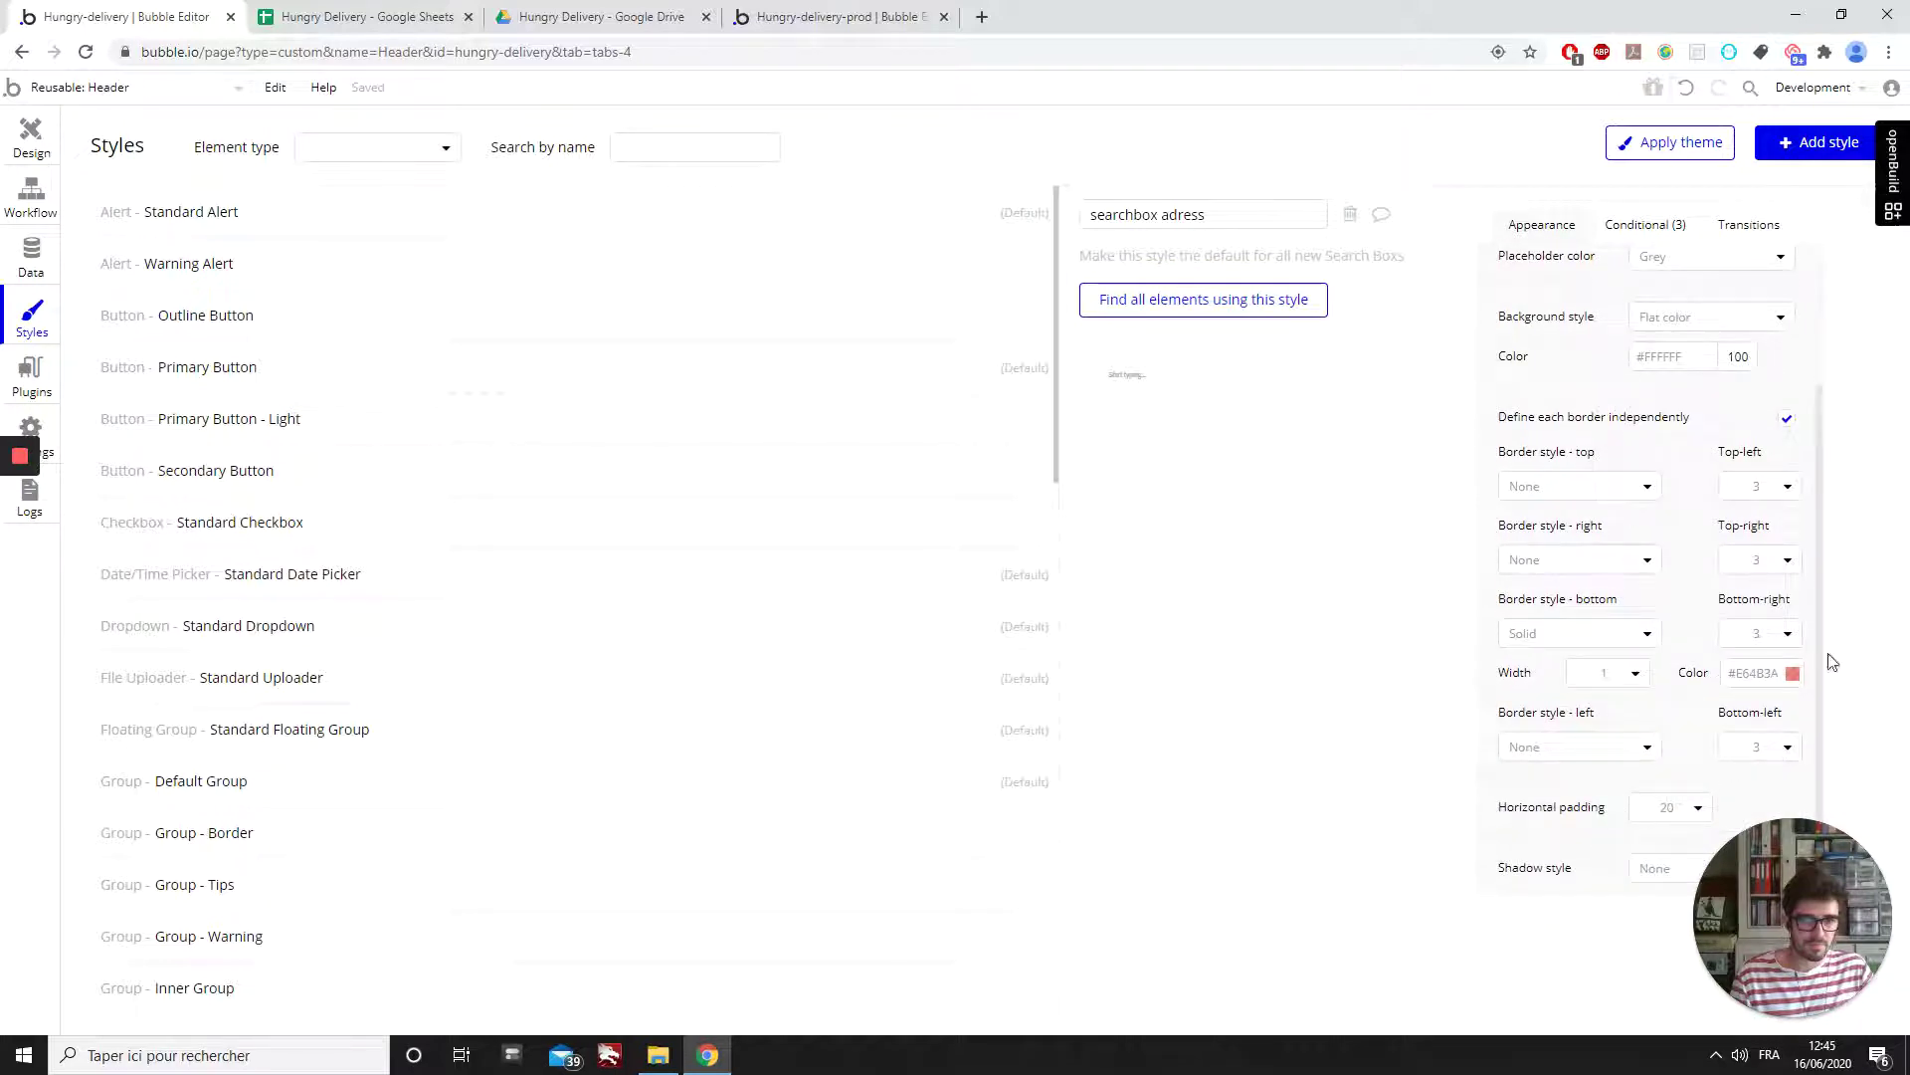
{"action": "left_click", "coordinate": [1760, 486]}
{"action": "left_click", "coordinate": [1753, 519]}
{"action": "left_click", "coordinate": [1749, 557]}
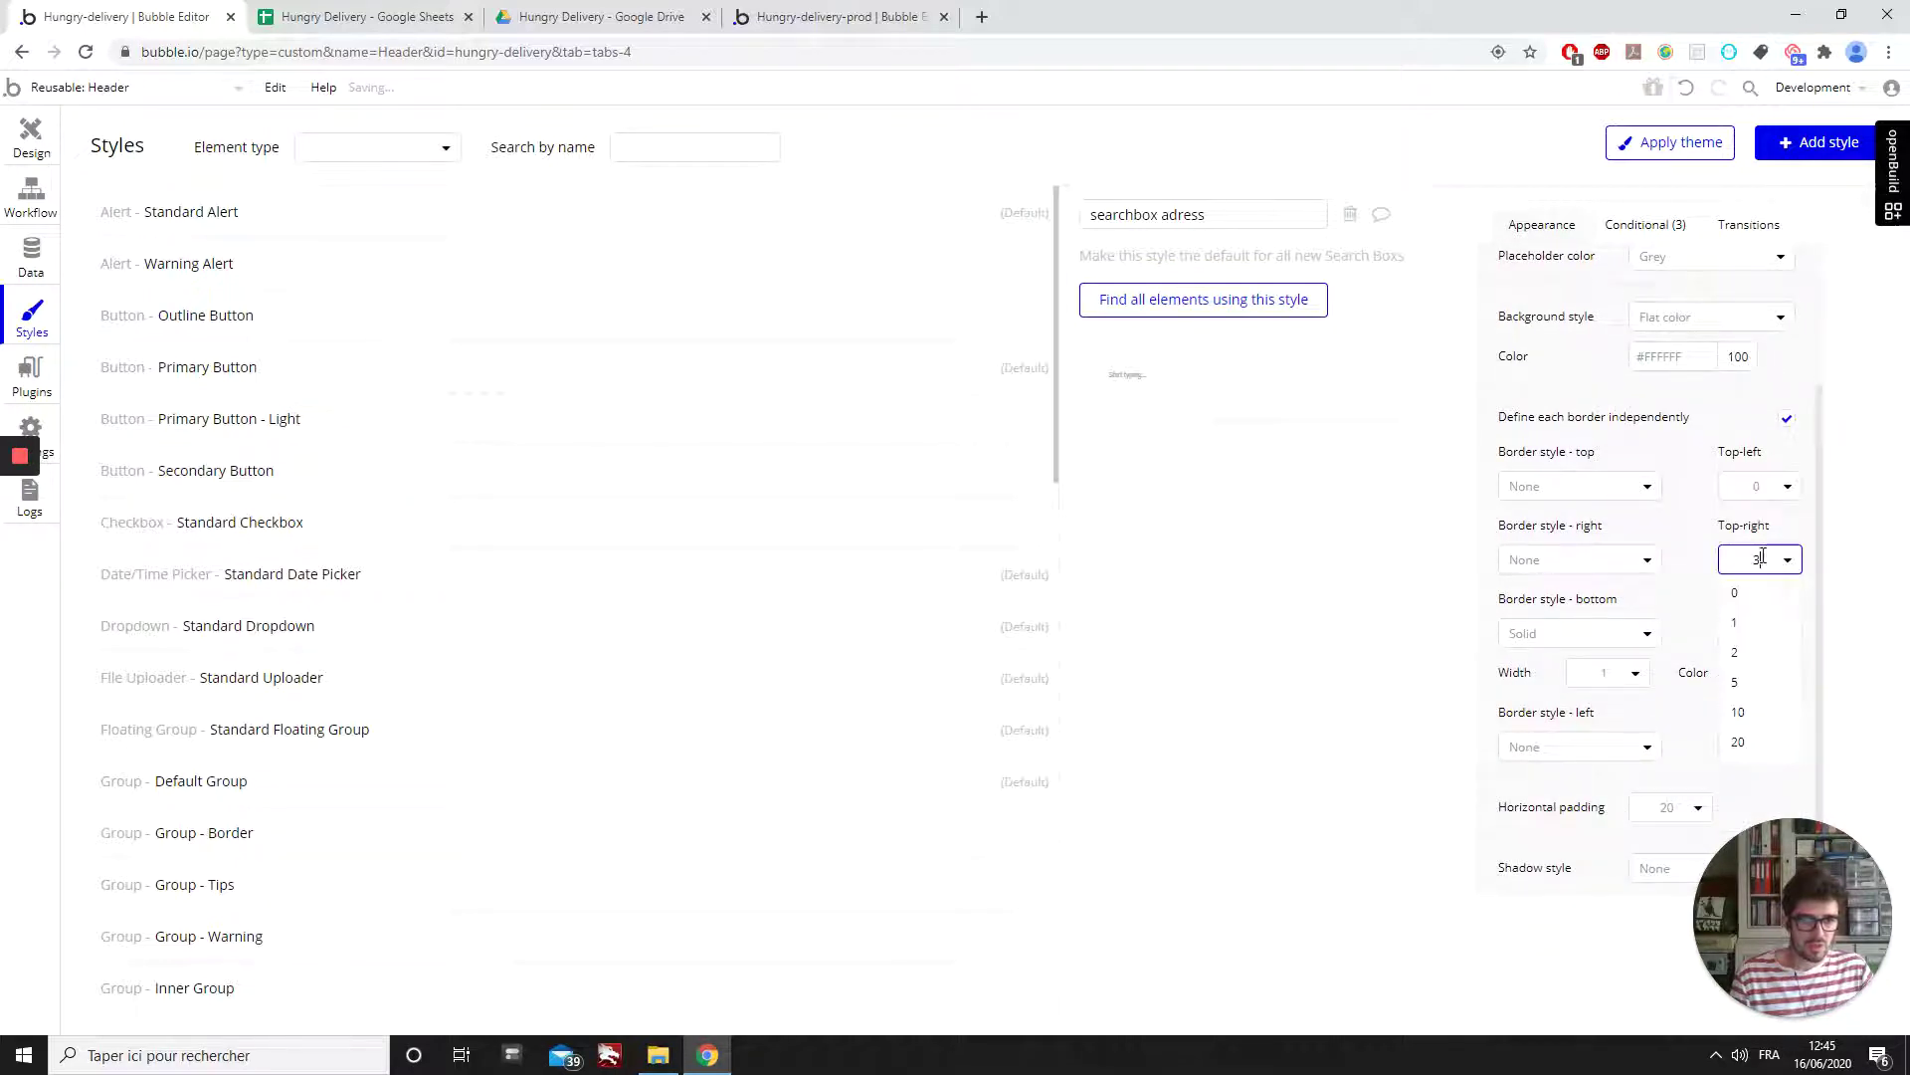
{"action": "left_click", "coordinate": [1766, 595]}
{"action": "left_click", "coordinate": [1759, 634]}
{"action": "left_click", "coordinate": [1761, 664]}
{"action": "left_click", "coordinate": [1759, 746]}
{"action": "key", "text": "BackSpace"}
{"action": "left_click", "coordinate": [1737, 780]}
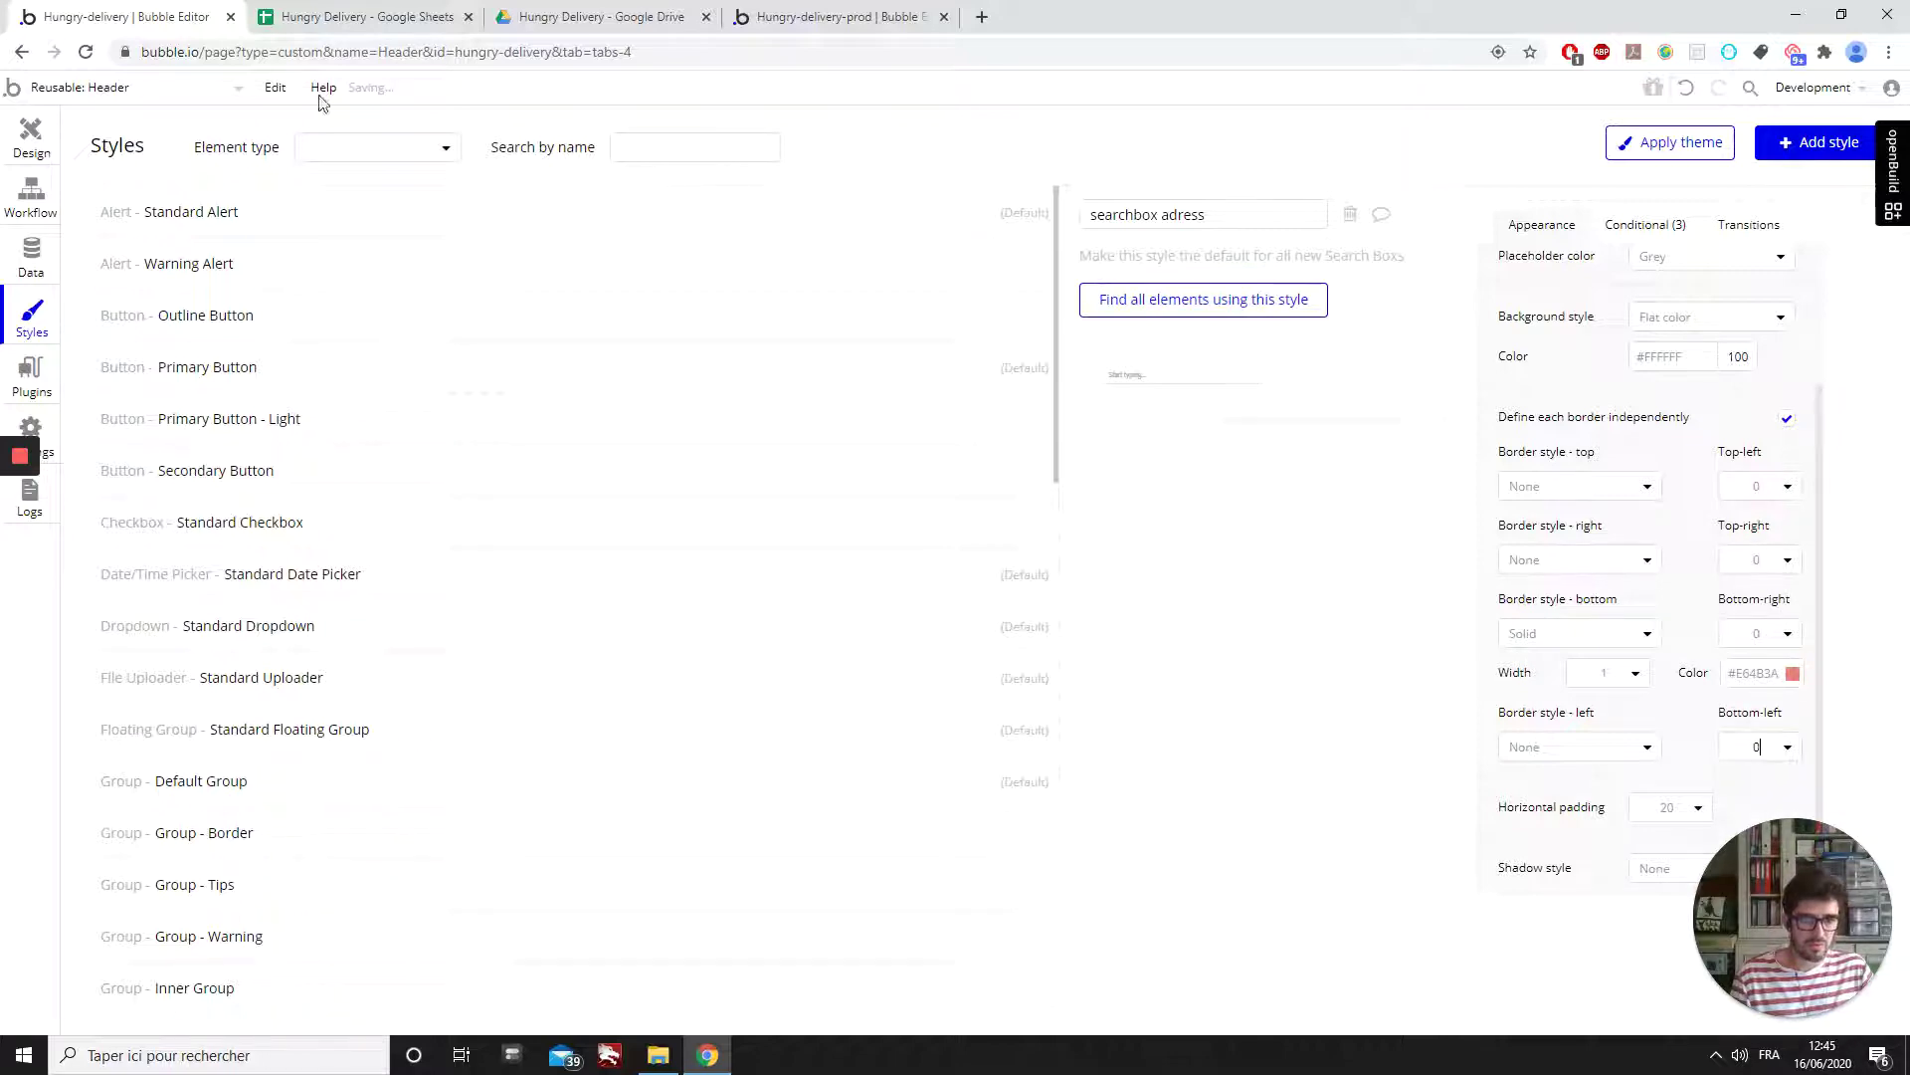
- Return to the Header design and reapply the Searchbox Adress style to the search box
{"action": "left_click", "coordinate": [1119, 300]}
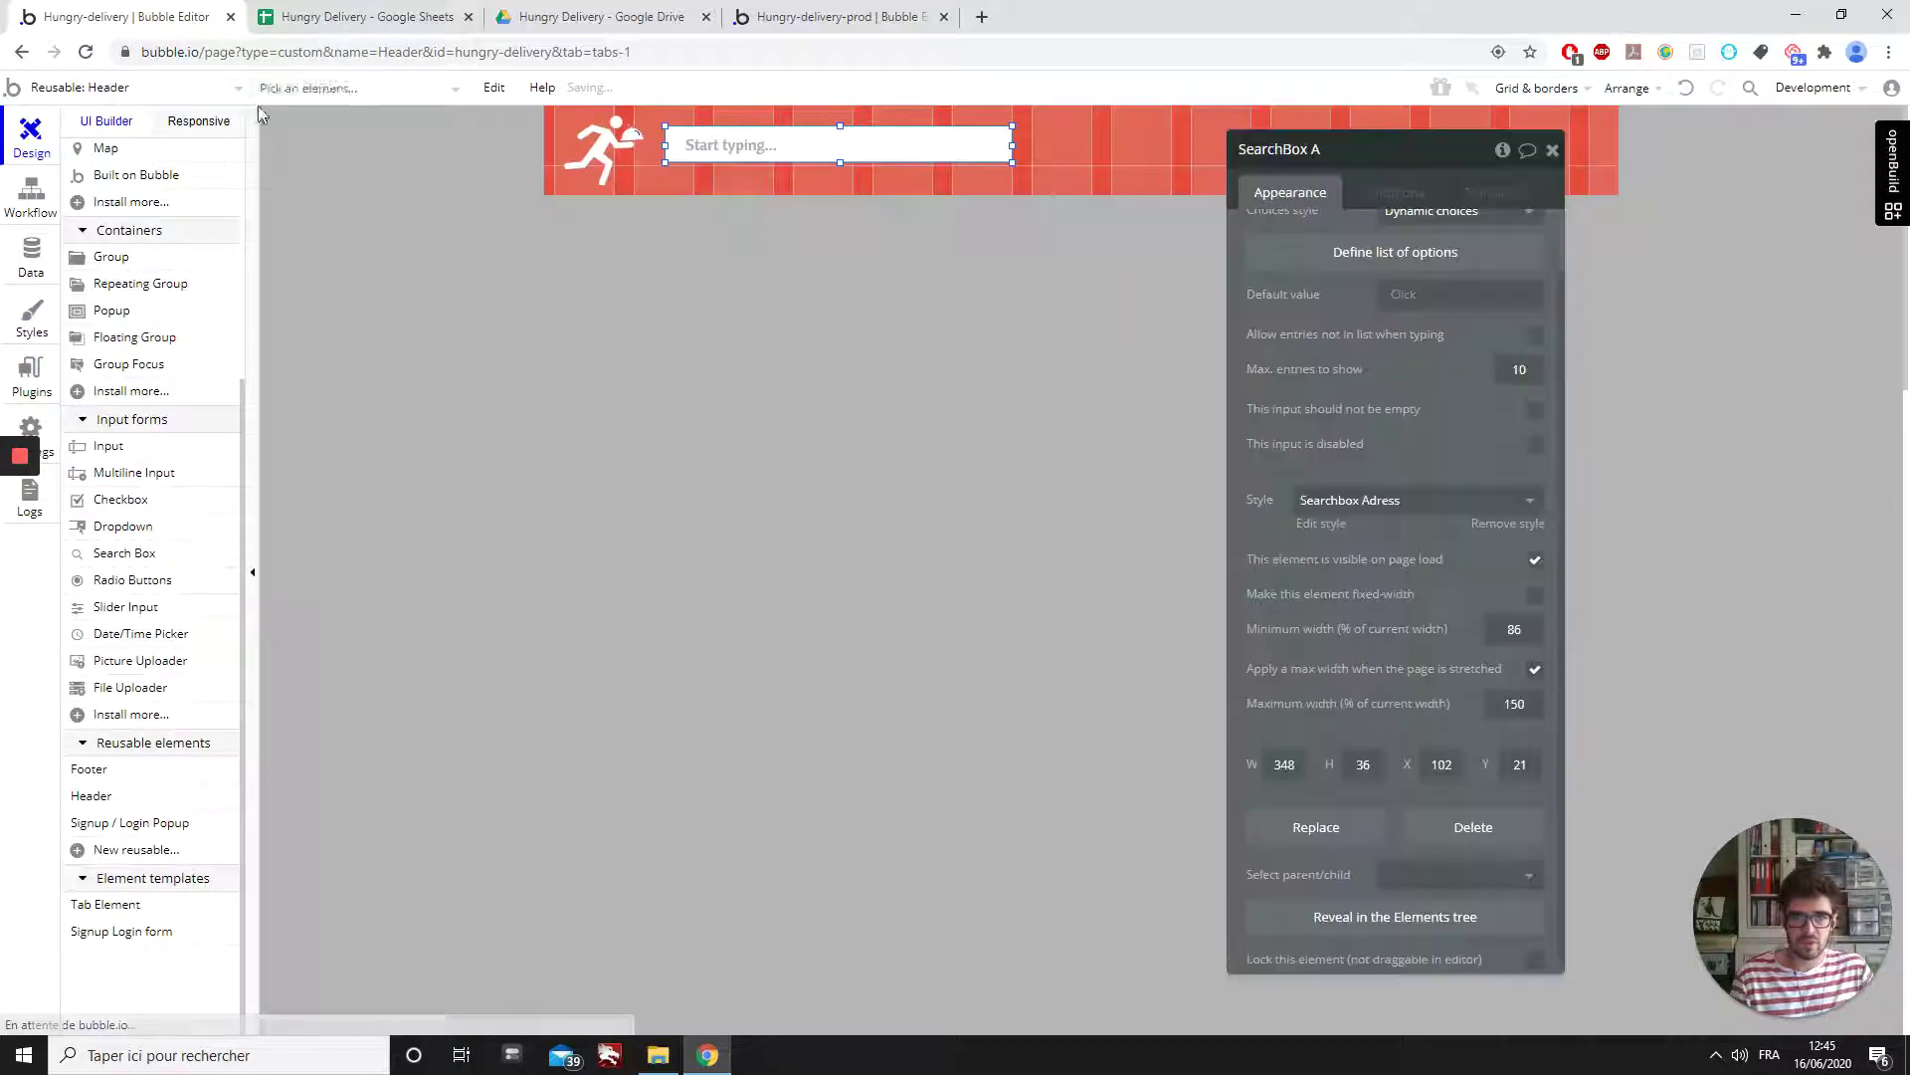
{"action": "left_click", "coordinate": [1401, 506]}
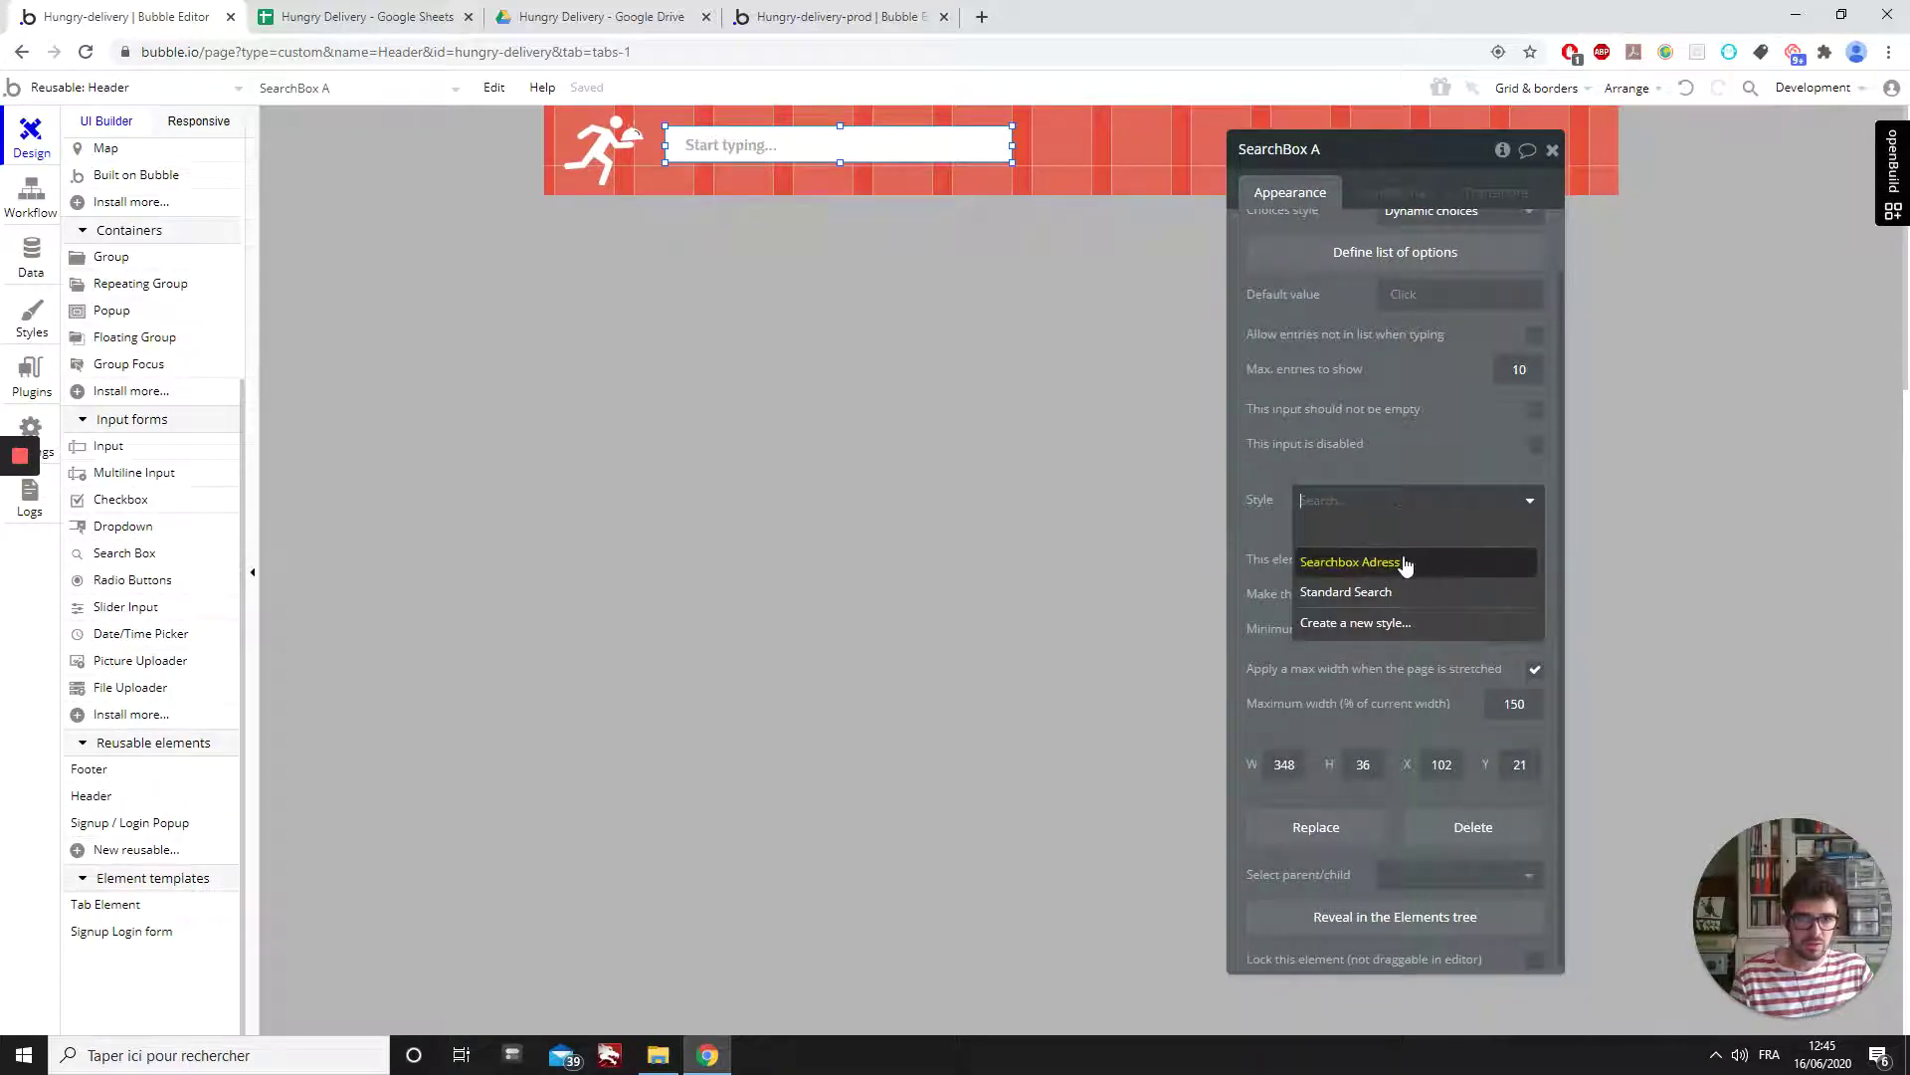
{"action": "left_click", "coordinate": [1403, 562]}
{"action": "left_click", "coordinate": [804, 293]}
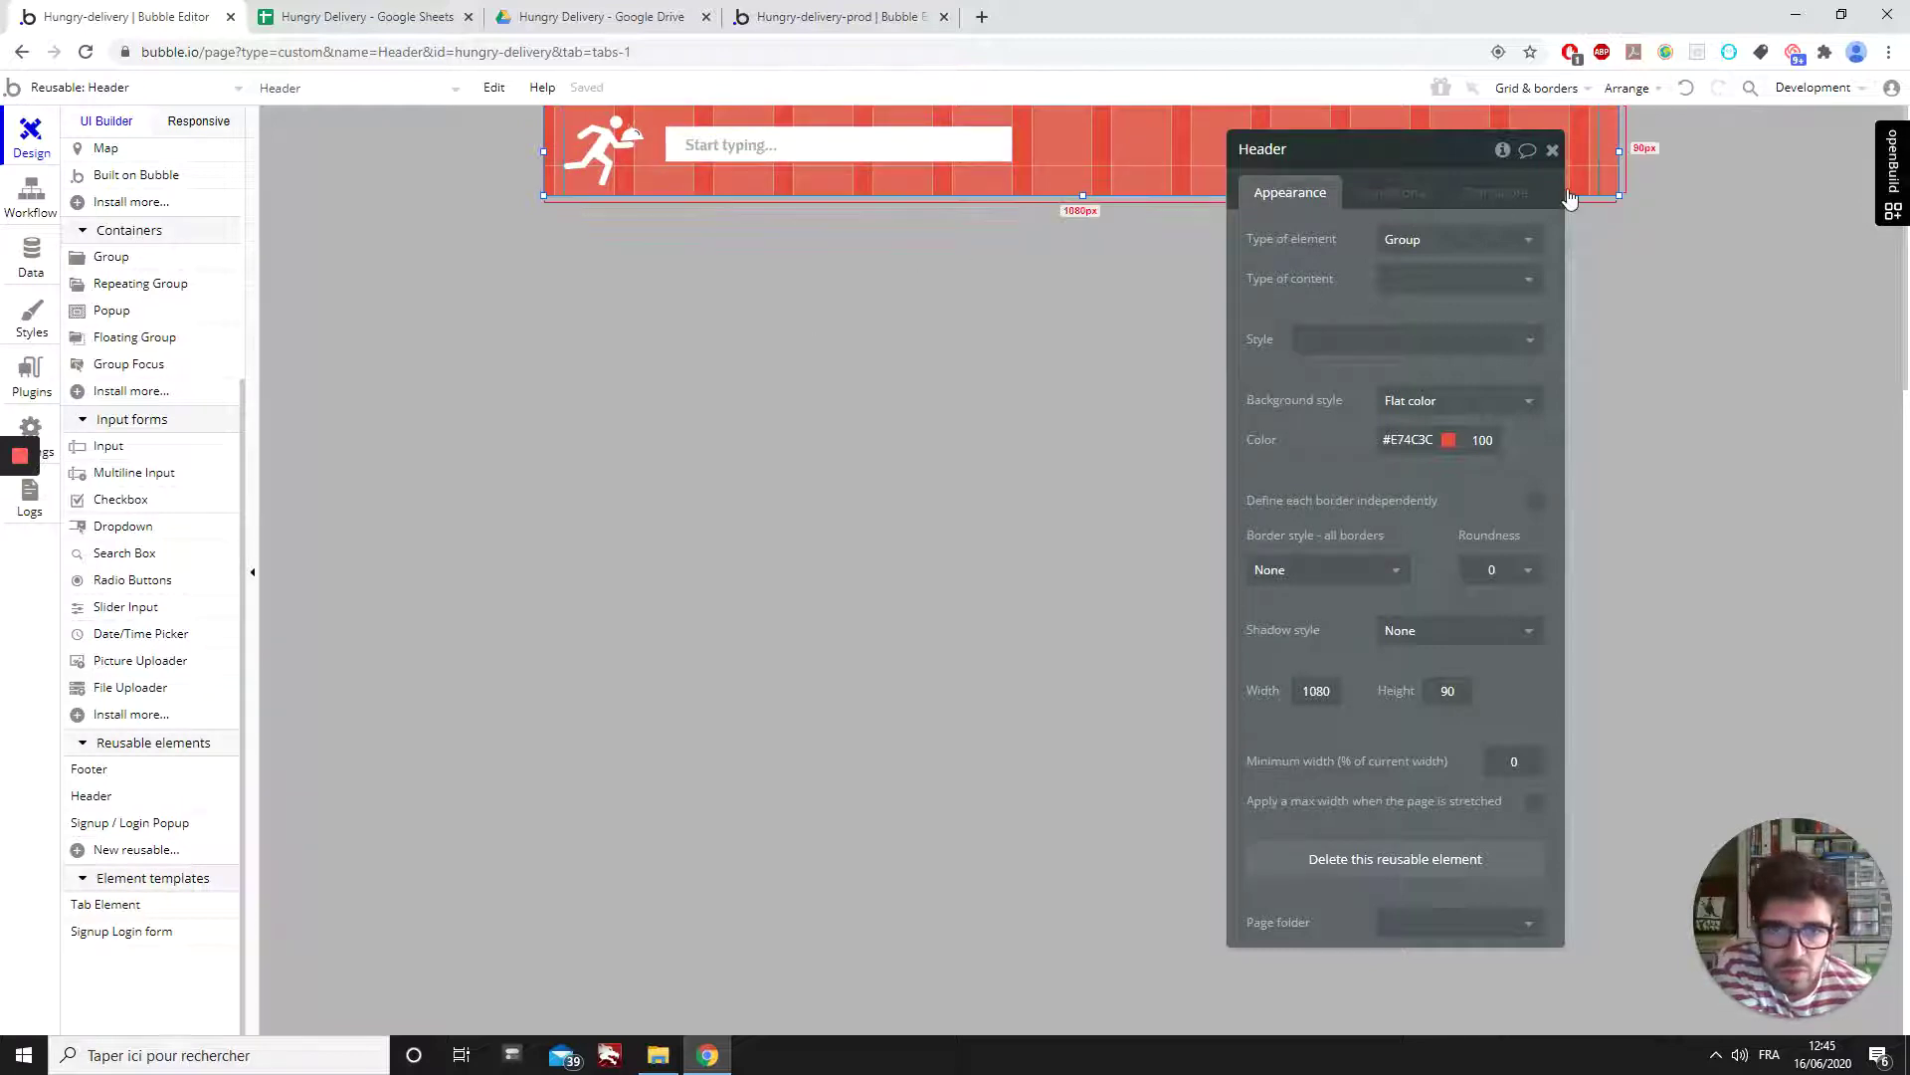
- Reopen the search box's style for editing and set the roundness of all four corners to 6
{"action": "left_click", "coordinate": [810, 142]}
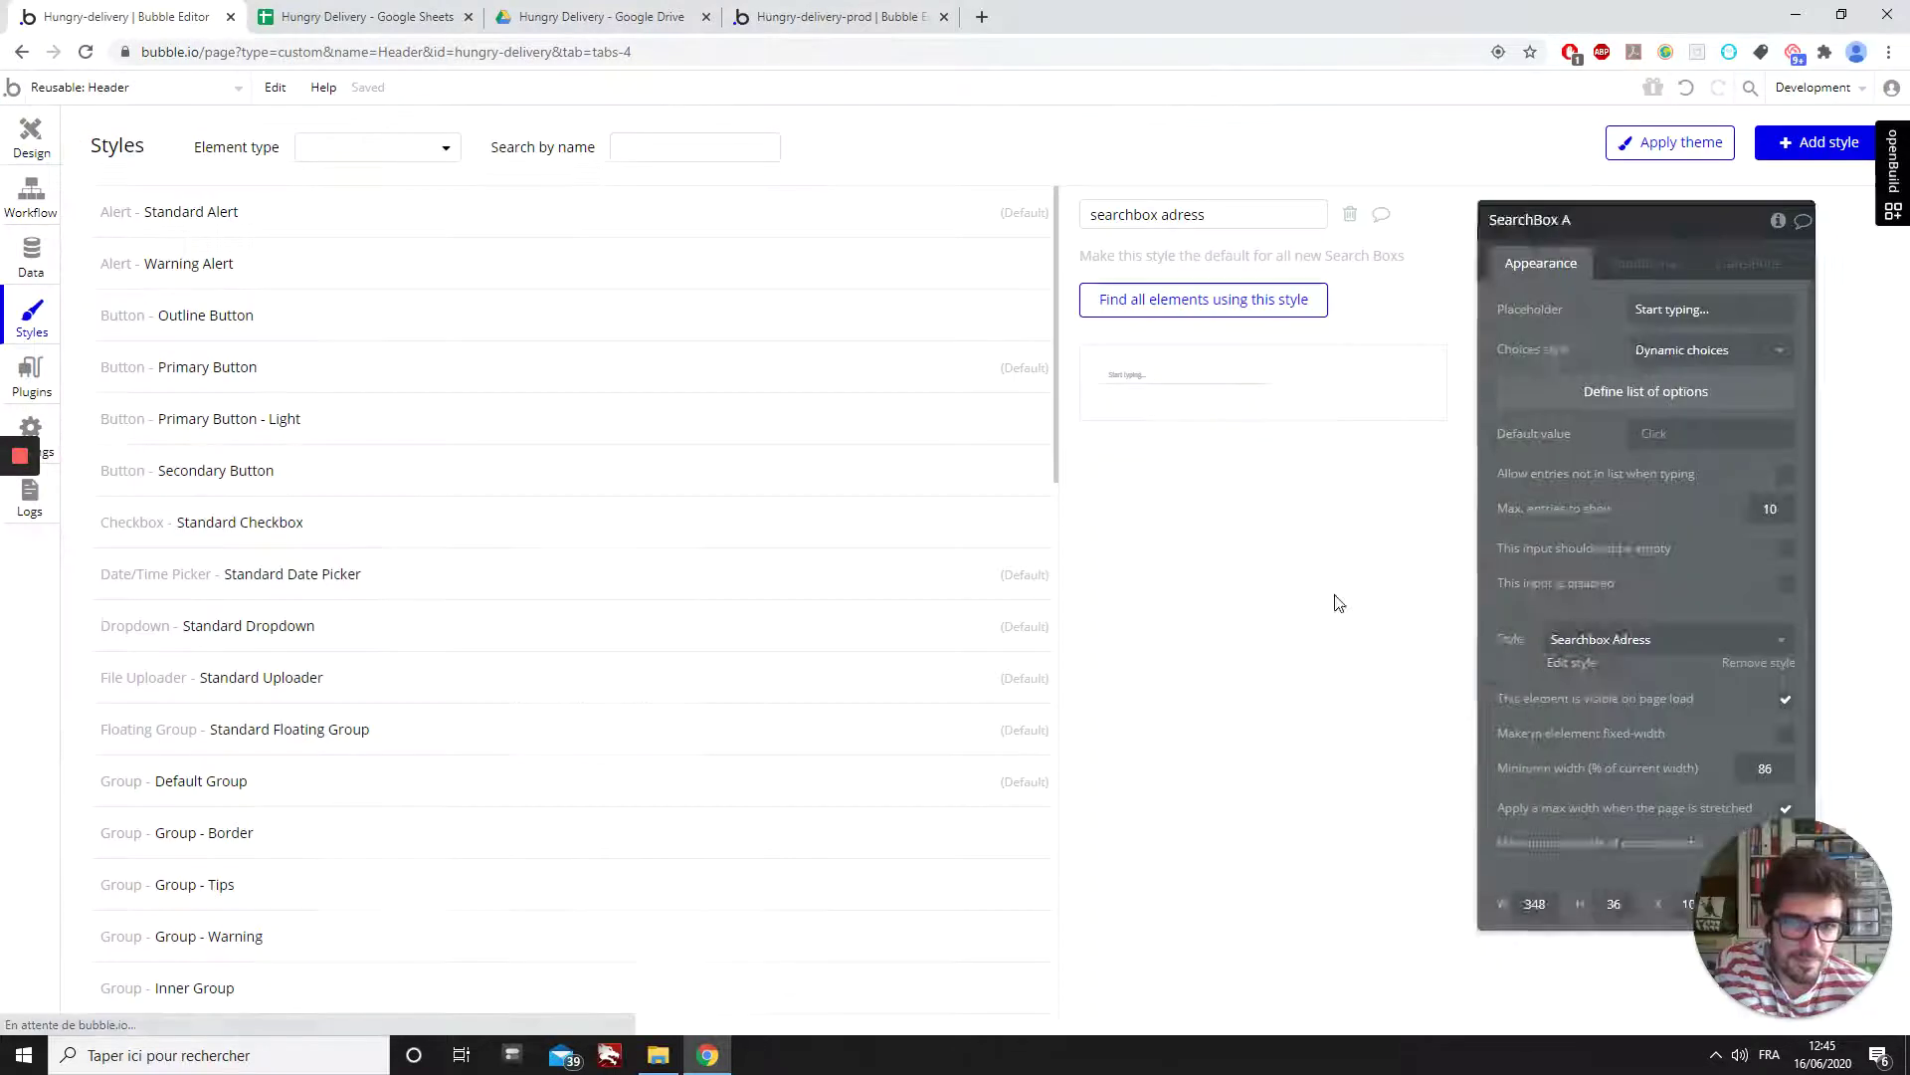
{"action": "left_click", "coordinate": [1321, 593]}
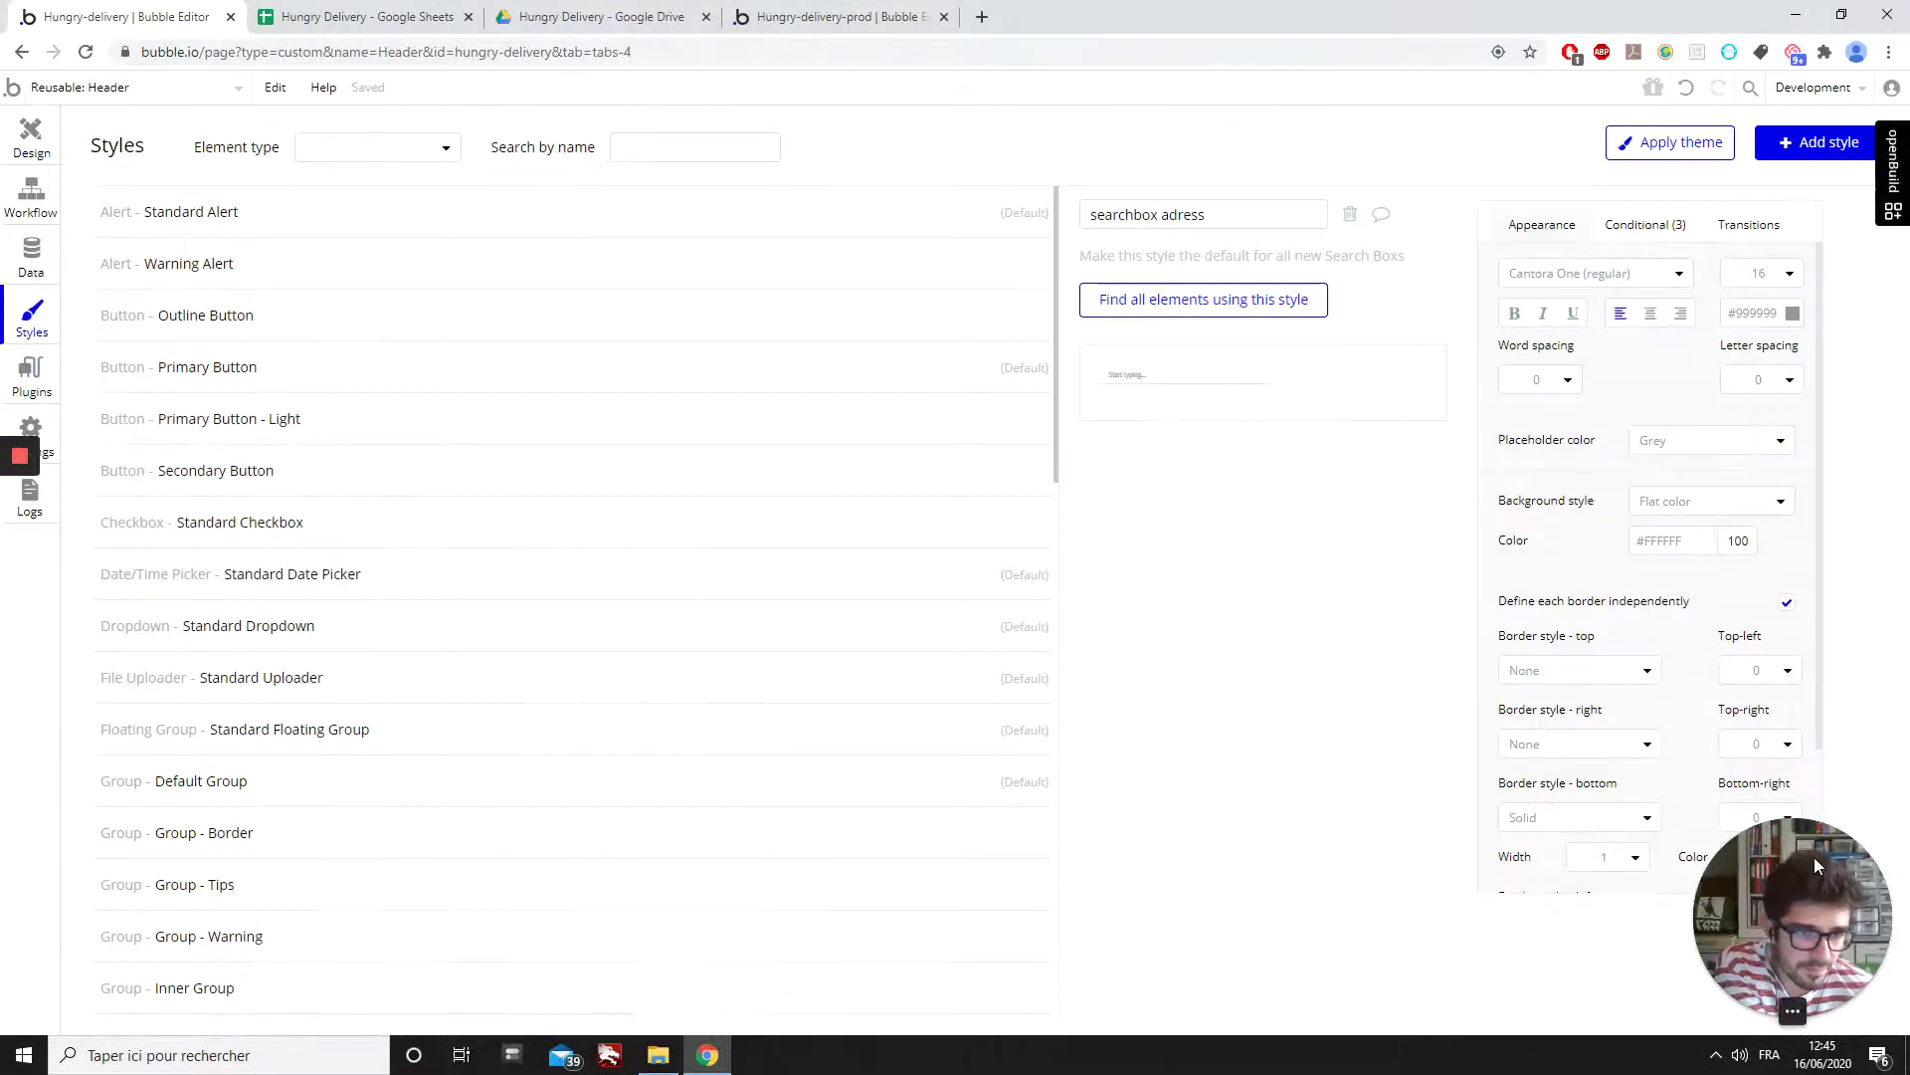
{"action": "scroll", "coordinate": [1688, 525], "scroll_direction": "down", "scroll_amount": 1}
{"action": "left_click", "coordinate": [1772, 582]}
{"action": "double_click", "coordinate": [1753, 571]}
{"action": "type", "text": "6"}
{"action": "double_click", "coordinate": [1762, 646]}
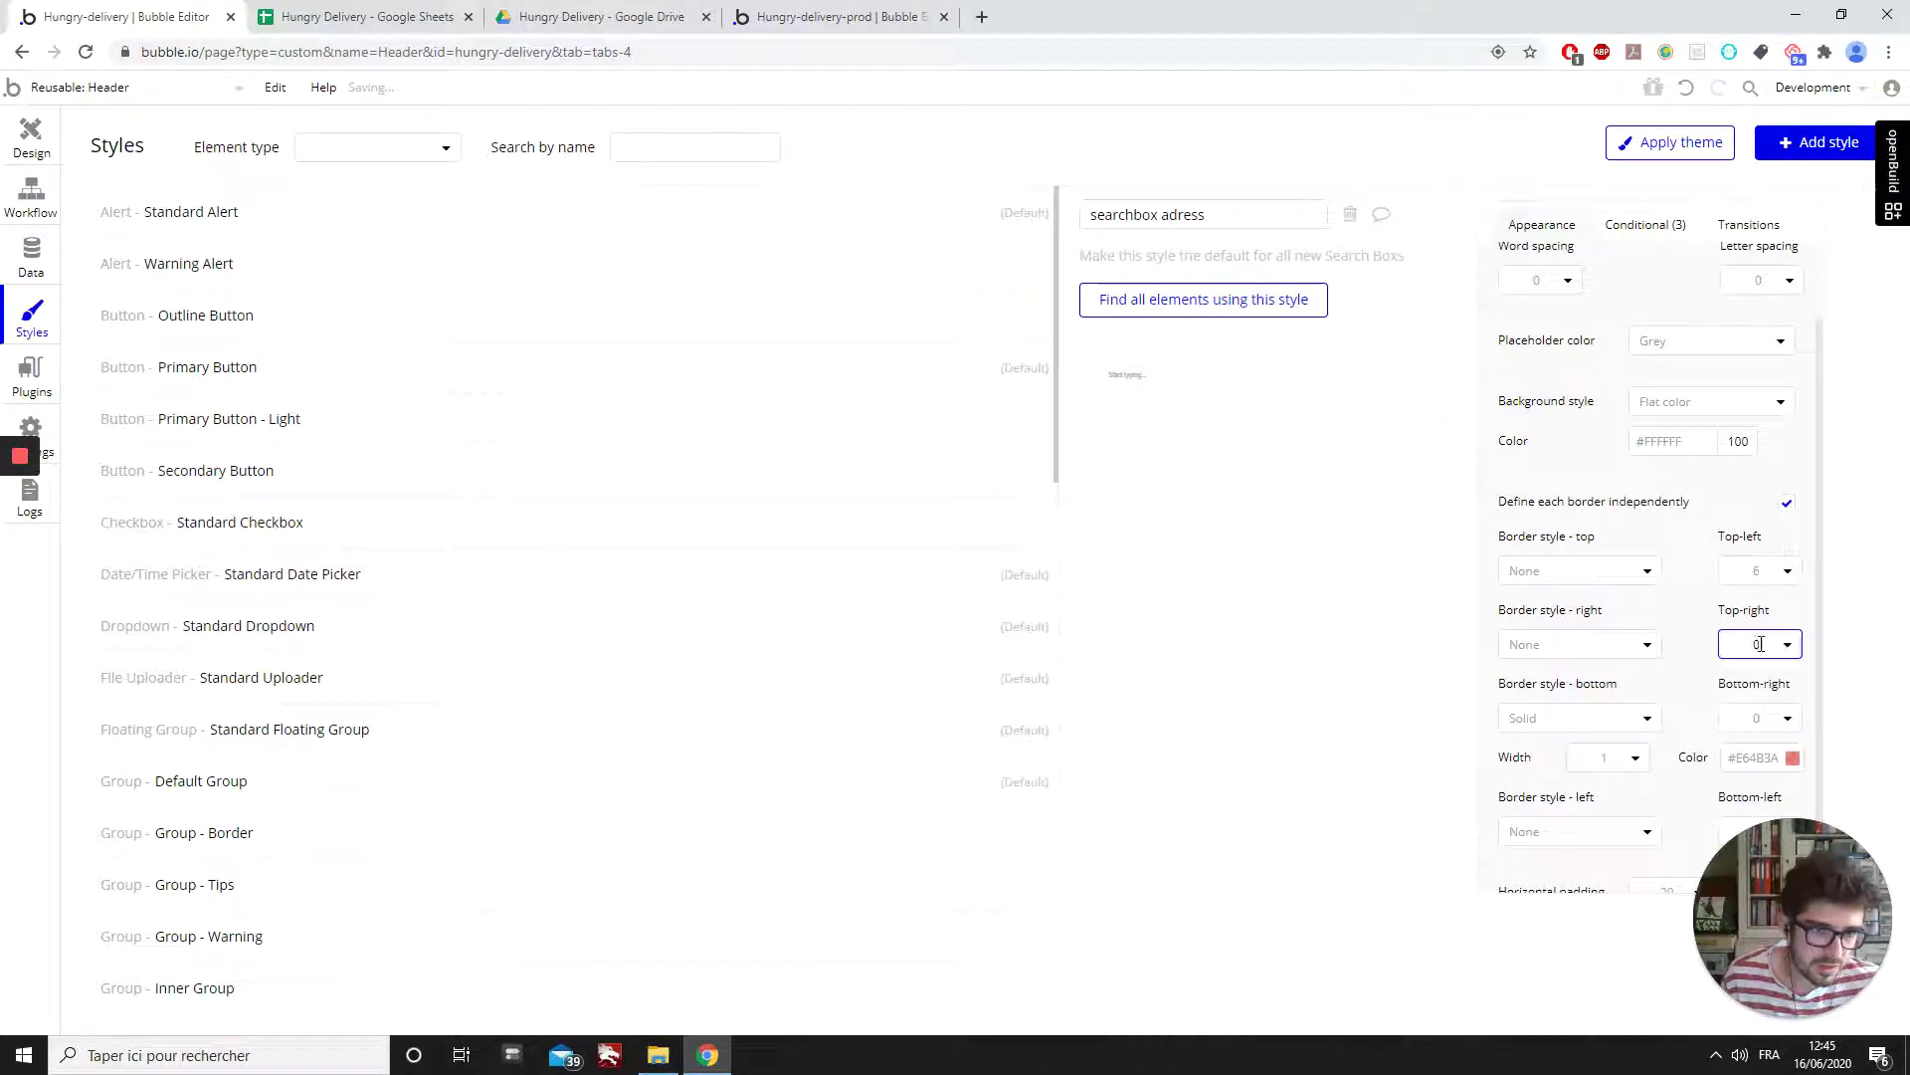
{"action": "left_click", "coordinate": [1755, 644]}
{"action": "type", "text": "6"}
{"action": "scroll", "coordinate": [1731, 662], "scroll_direction": "down", "scroll_amount": 1}
{"action": "left_click", "coordinate": [1750, 634]}
{"action": "double_click", "coordinate": [1746, 634]}
{"action": "left_click", "coordinate": [1761, 746]}
{"action": "double_click", "coordinate": [1761, 745]}
{"action": "type", "text": "6"}
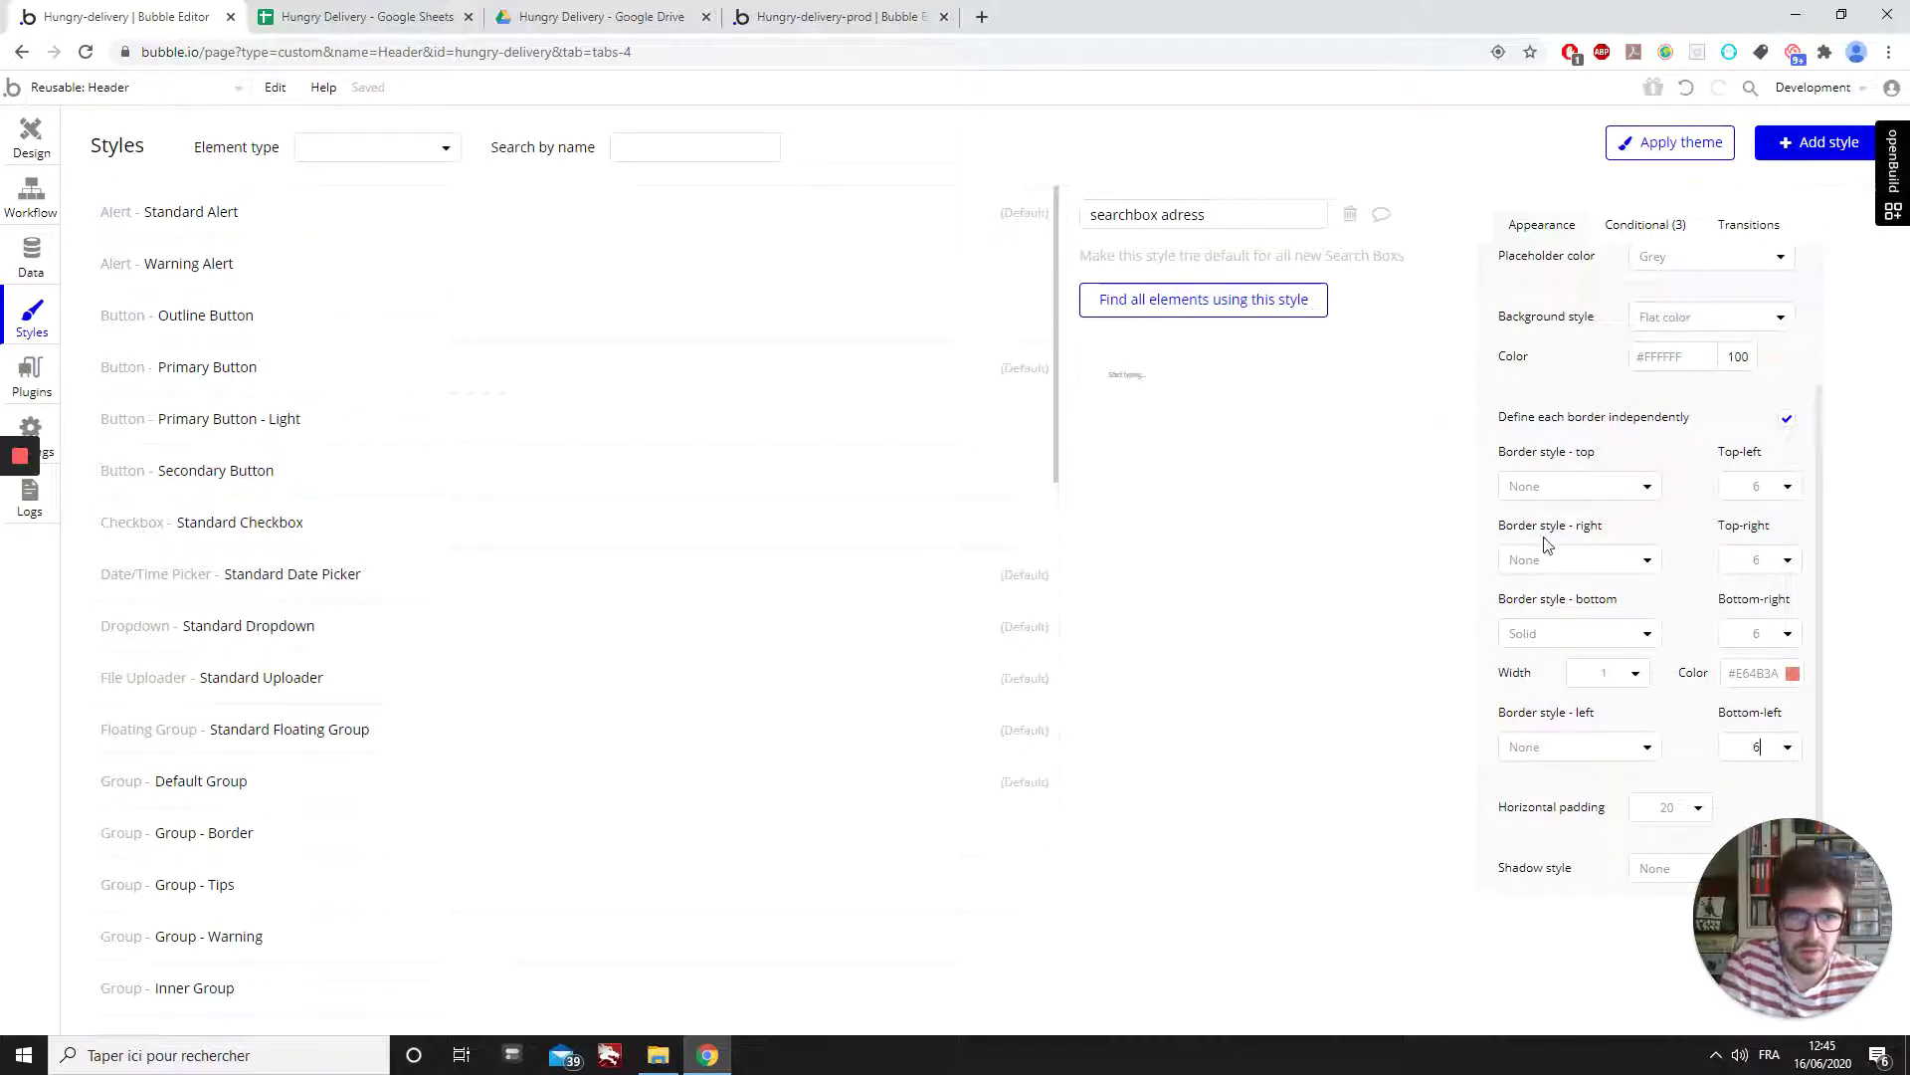
- Compare with the header in the Hungry-delivery-prod design, set the search box style's background to None, and return to the Header design
{"action": "scroll", "coordinate": [1672, 398], "scroll_direction": "up", "scroll_amount": 2}
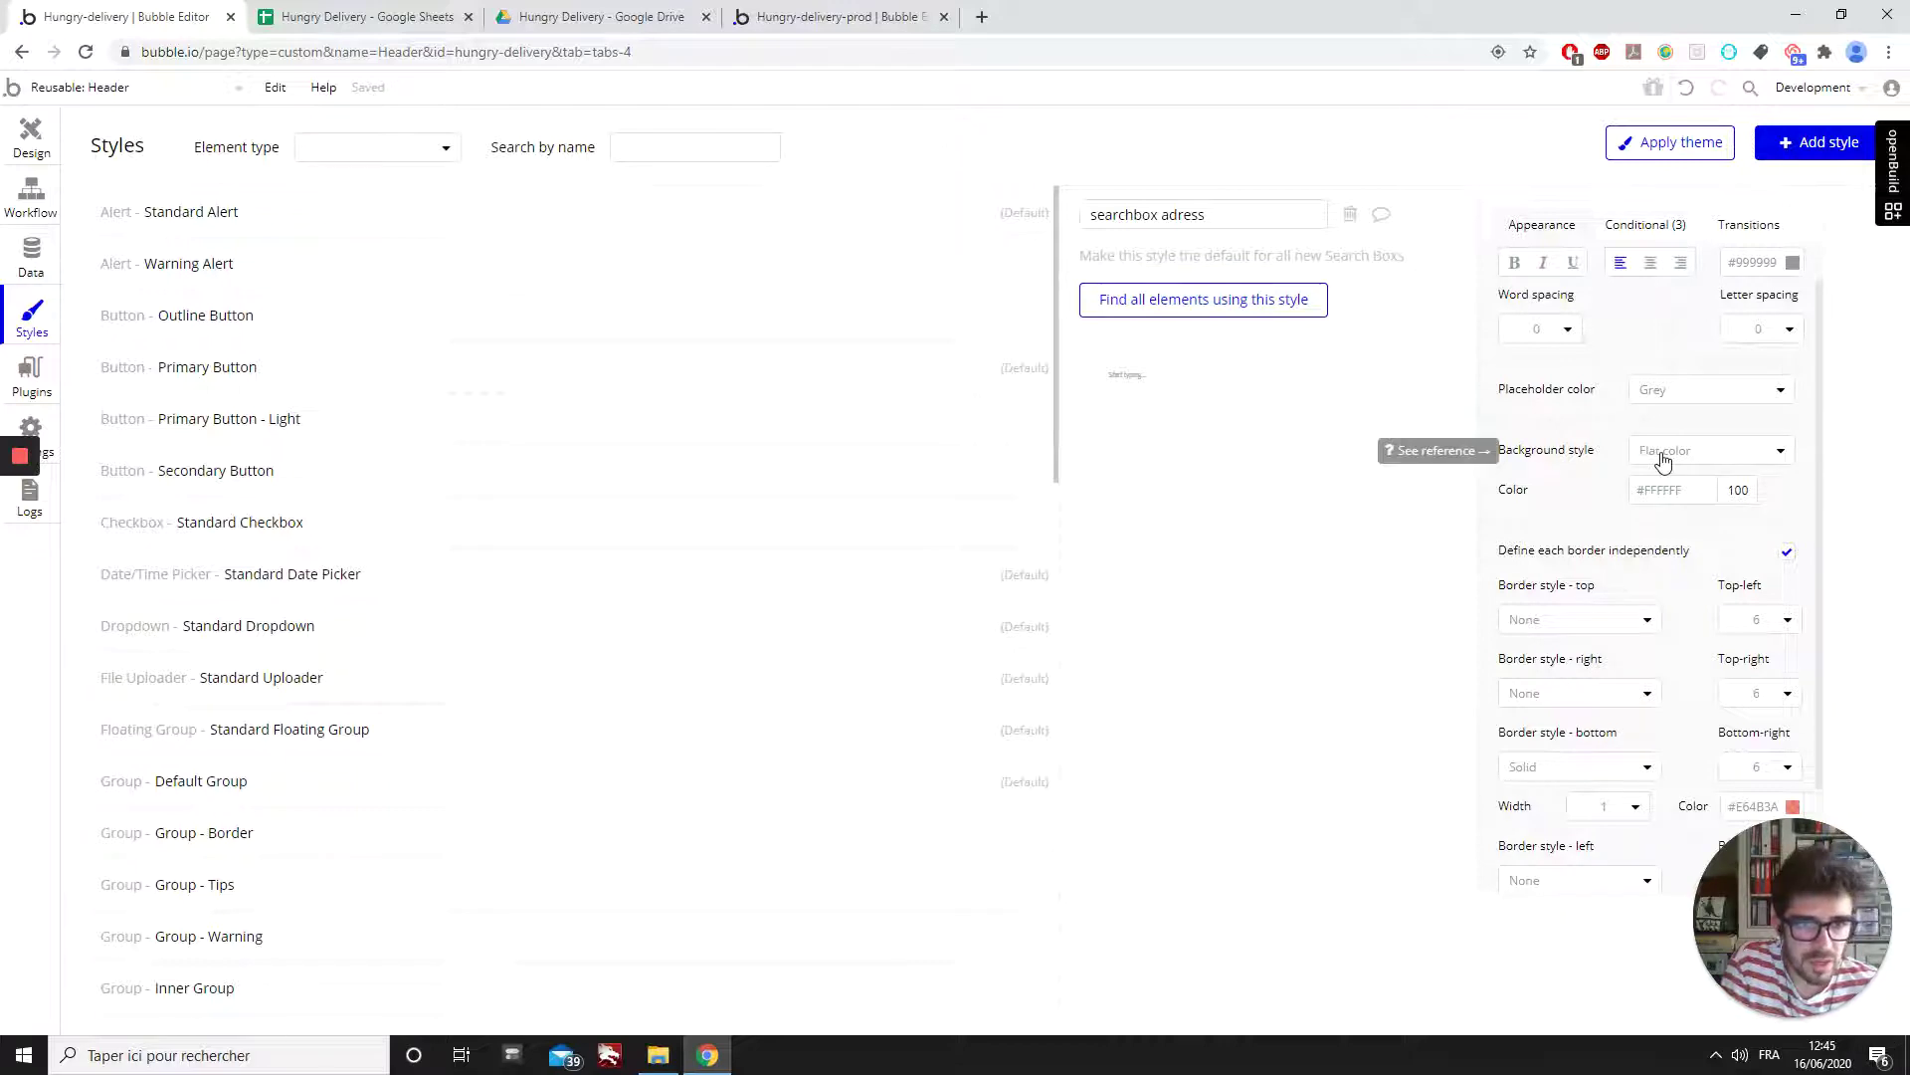
{"action": "left_click", "coordinate": [721, 17]}
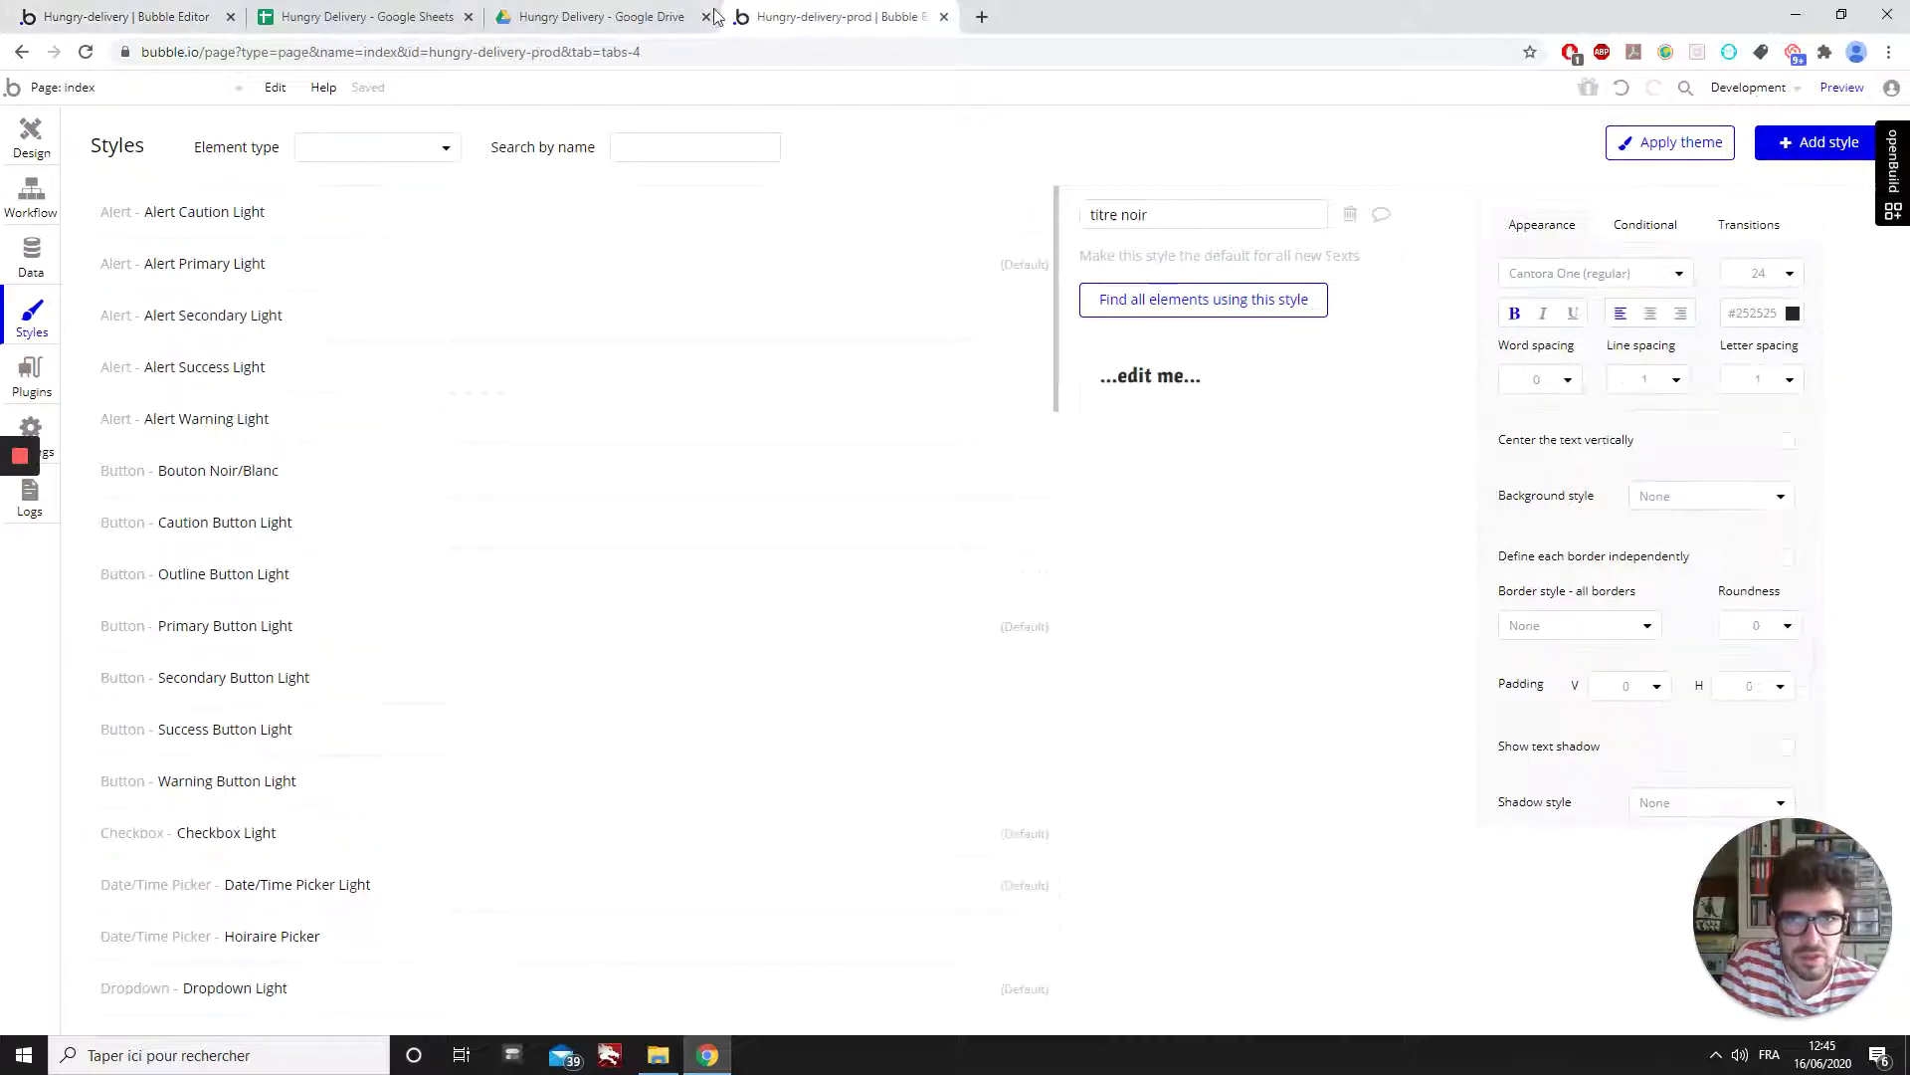
{"action": "left_click", "coordinate": [30, 137]}
{"action": "left_click", "coordinate": [107, 14]}
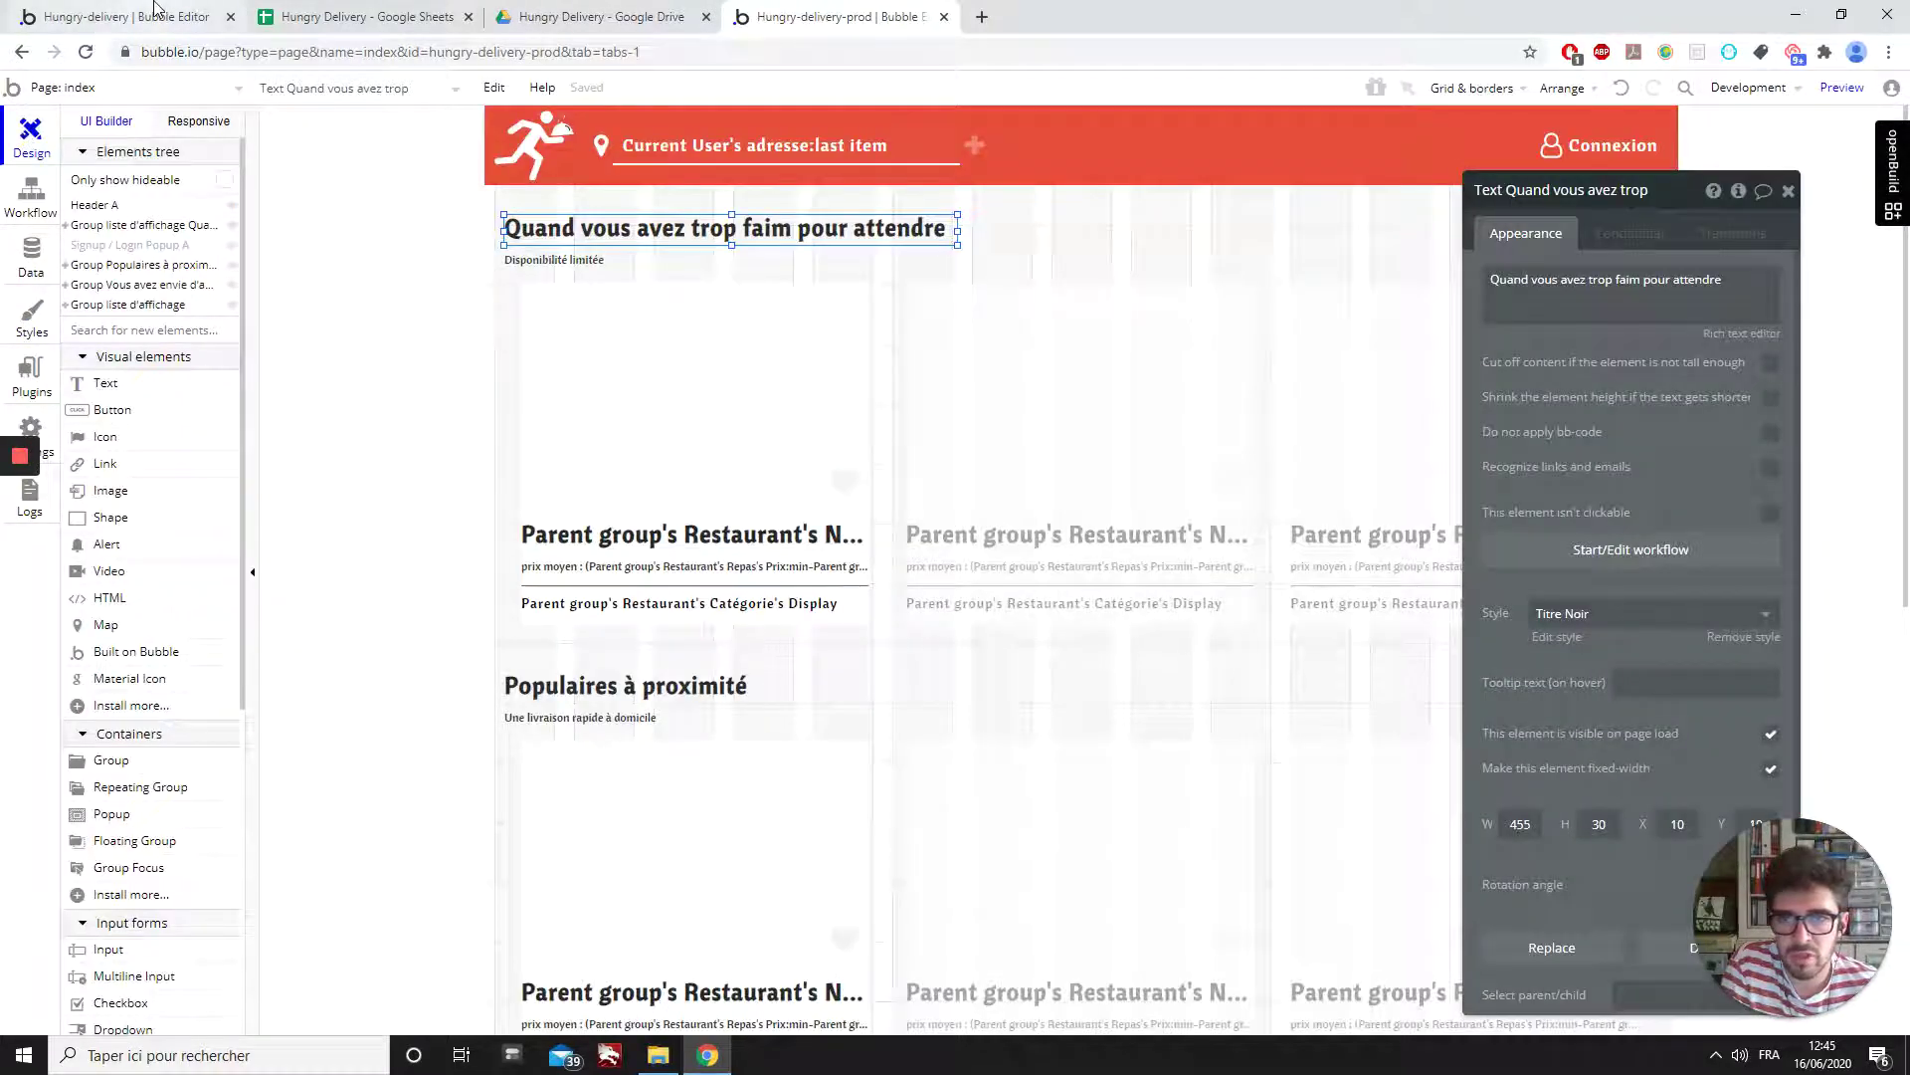
{"action": "left_click", "coordinate": [1690, 460]}
{"action": "left_click", "coordinate": [1658, 485]}
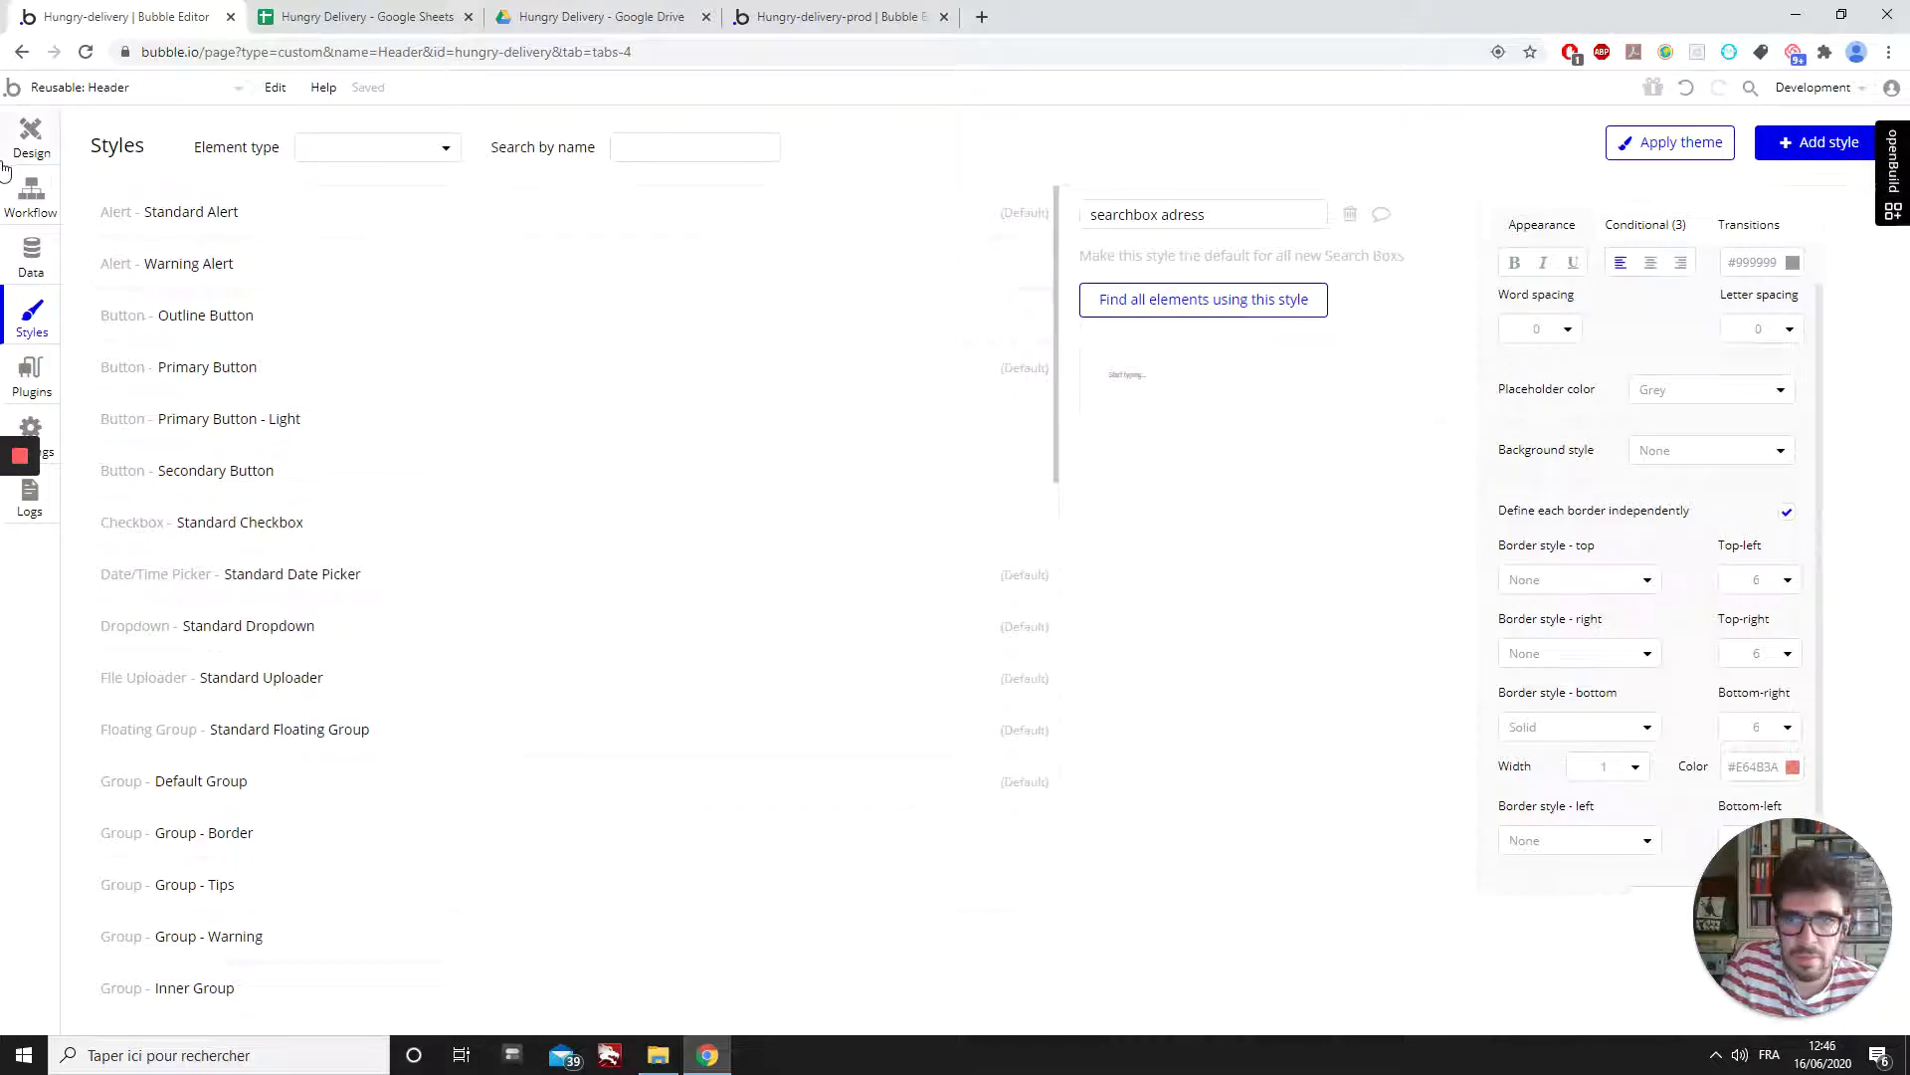
{"action": "left_click", "coordinate": [27, 145]}
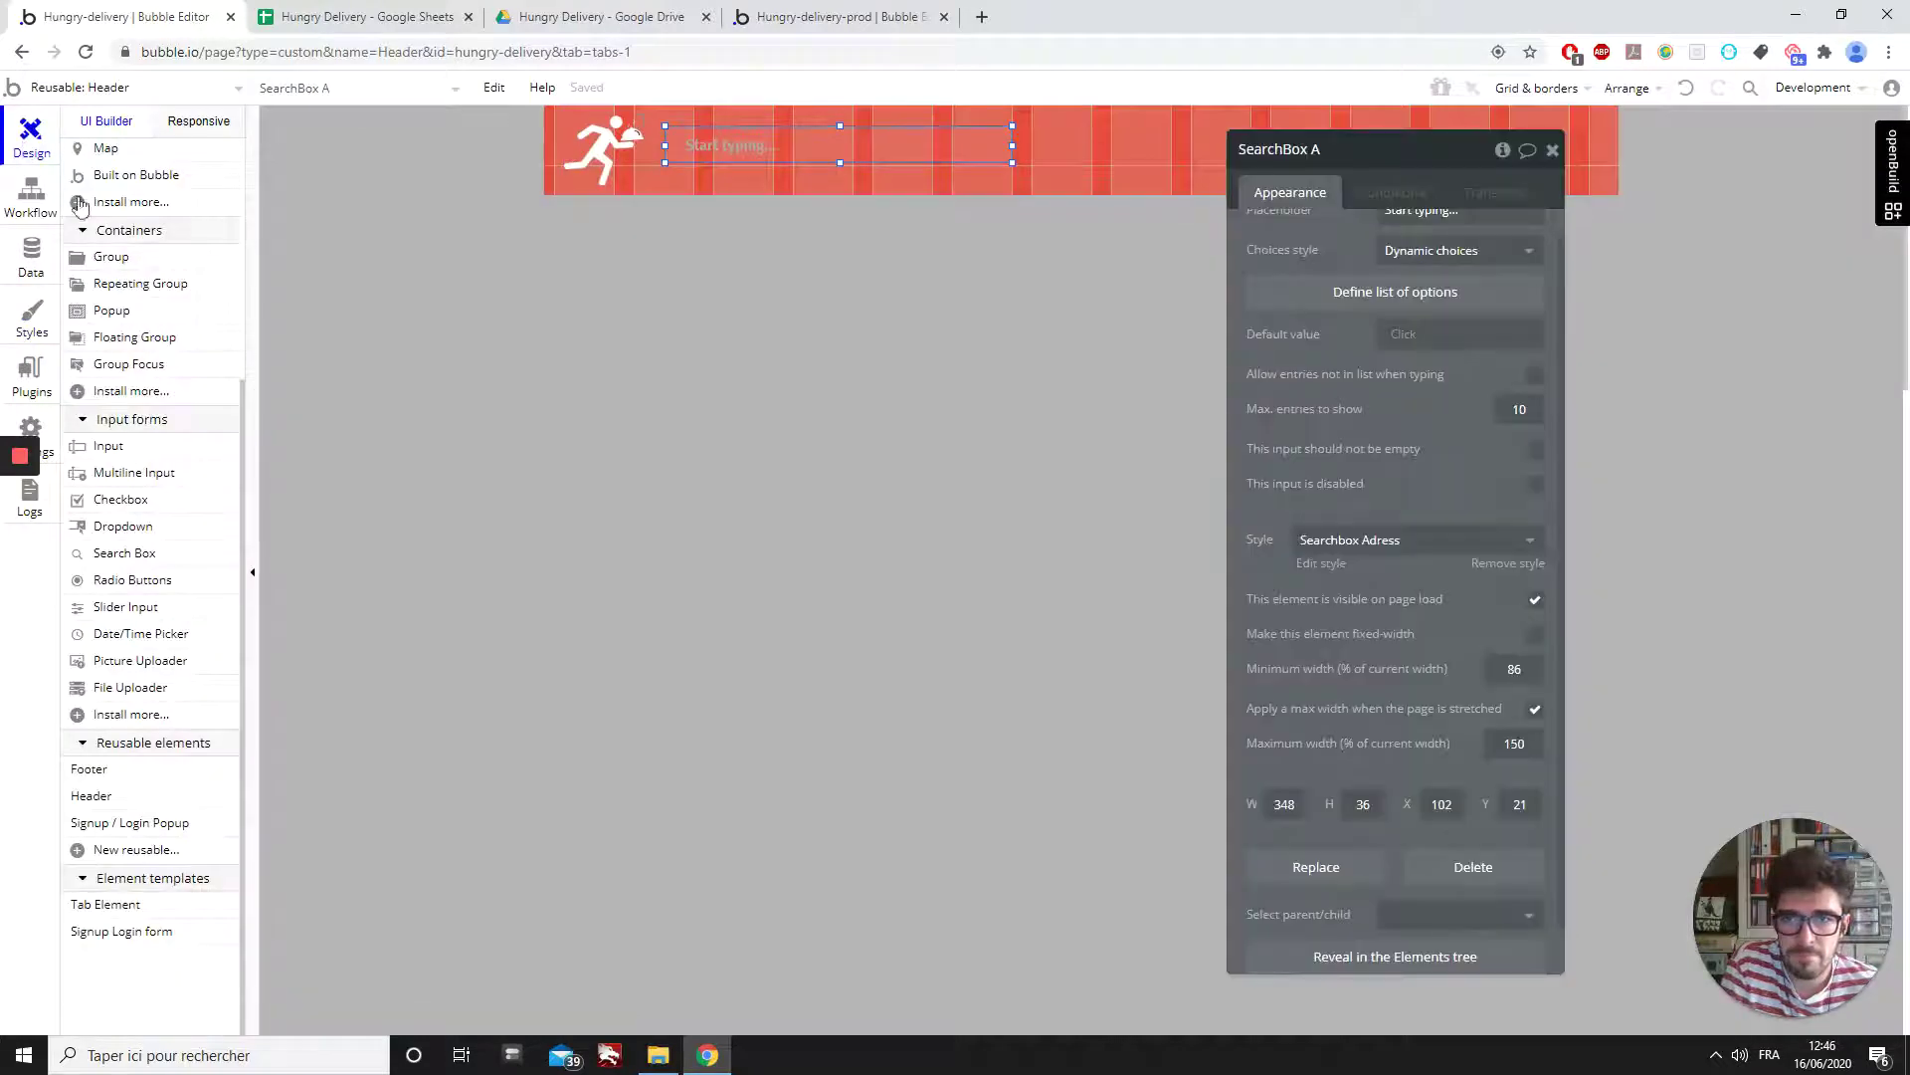
- Edit the Searchbox Adress style again to set its font colour to #FFFFFF, and return to the Header design
{"action": "left_click", "coordinate": [31, 271]}
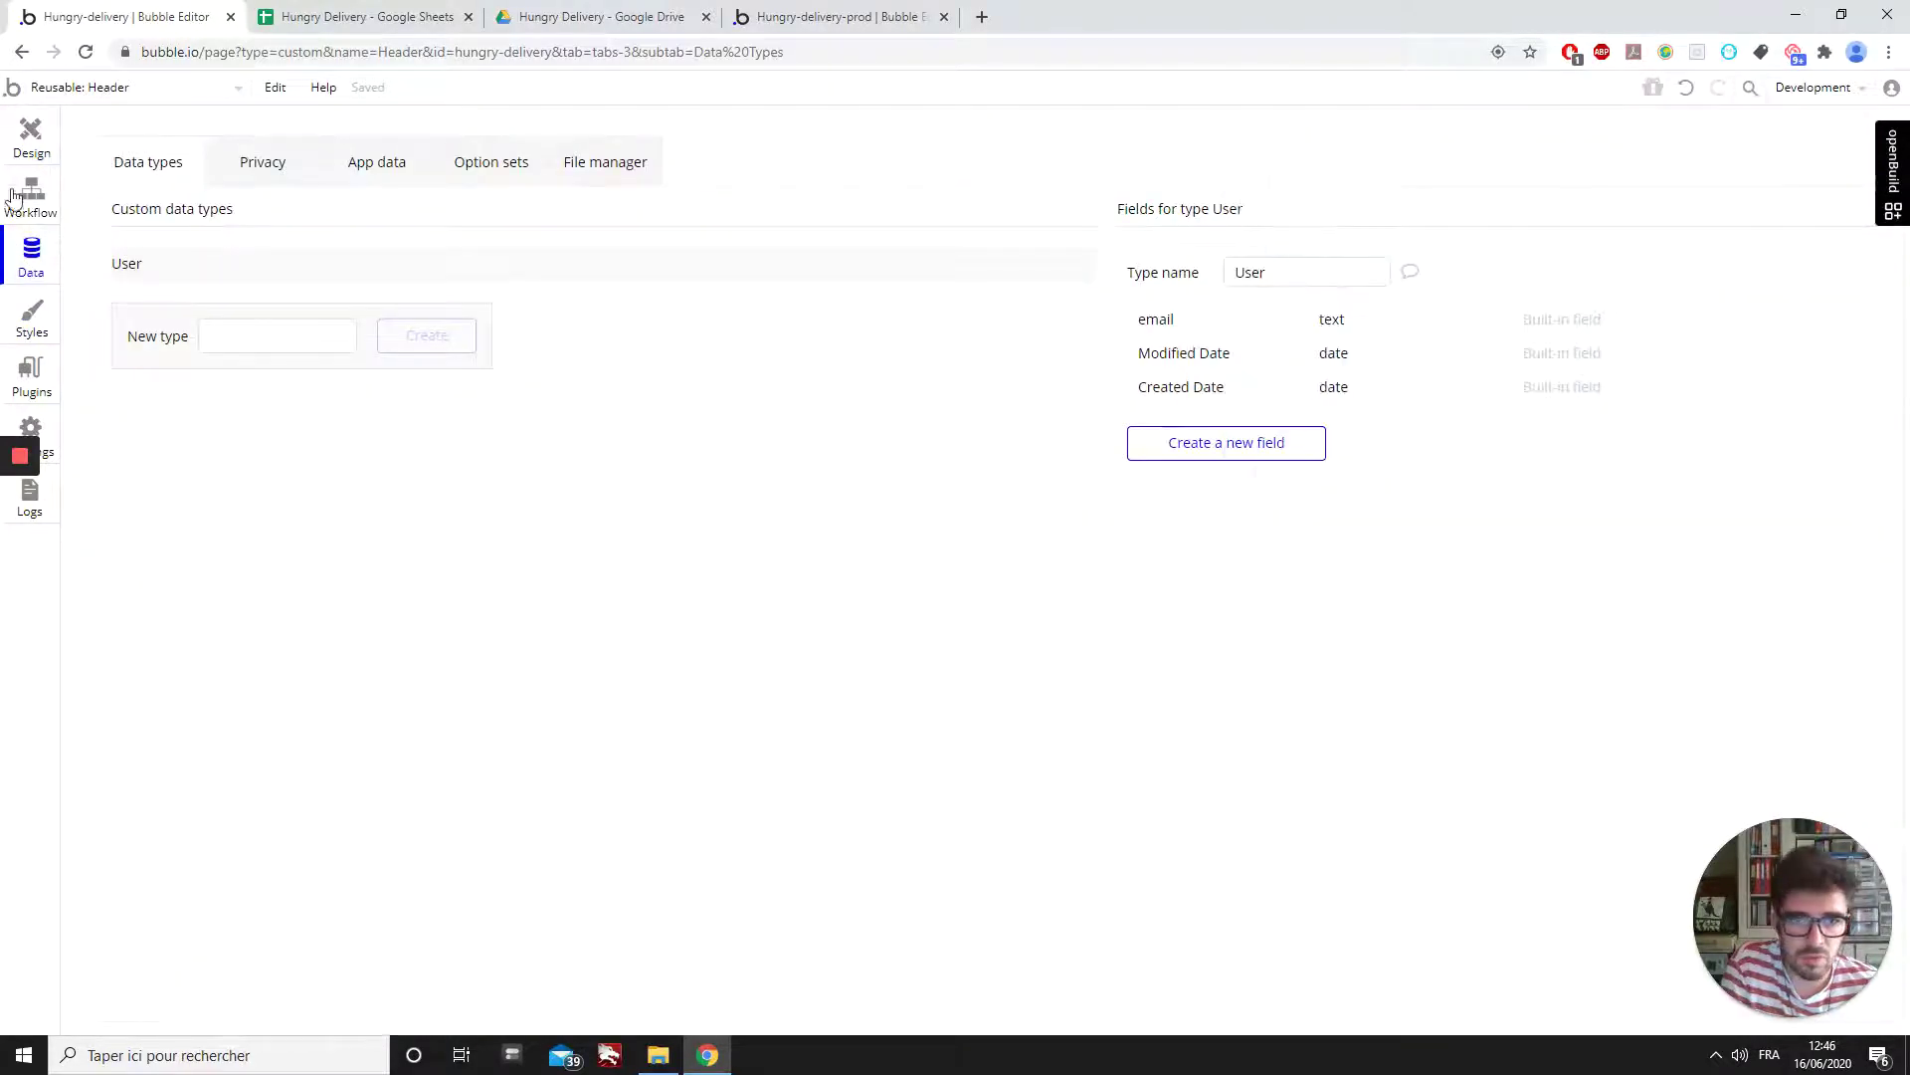
{"action": "left_click", "coordinate": [6, 148]}
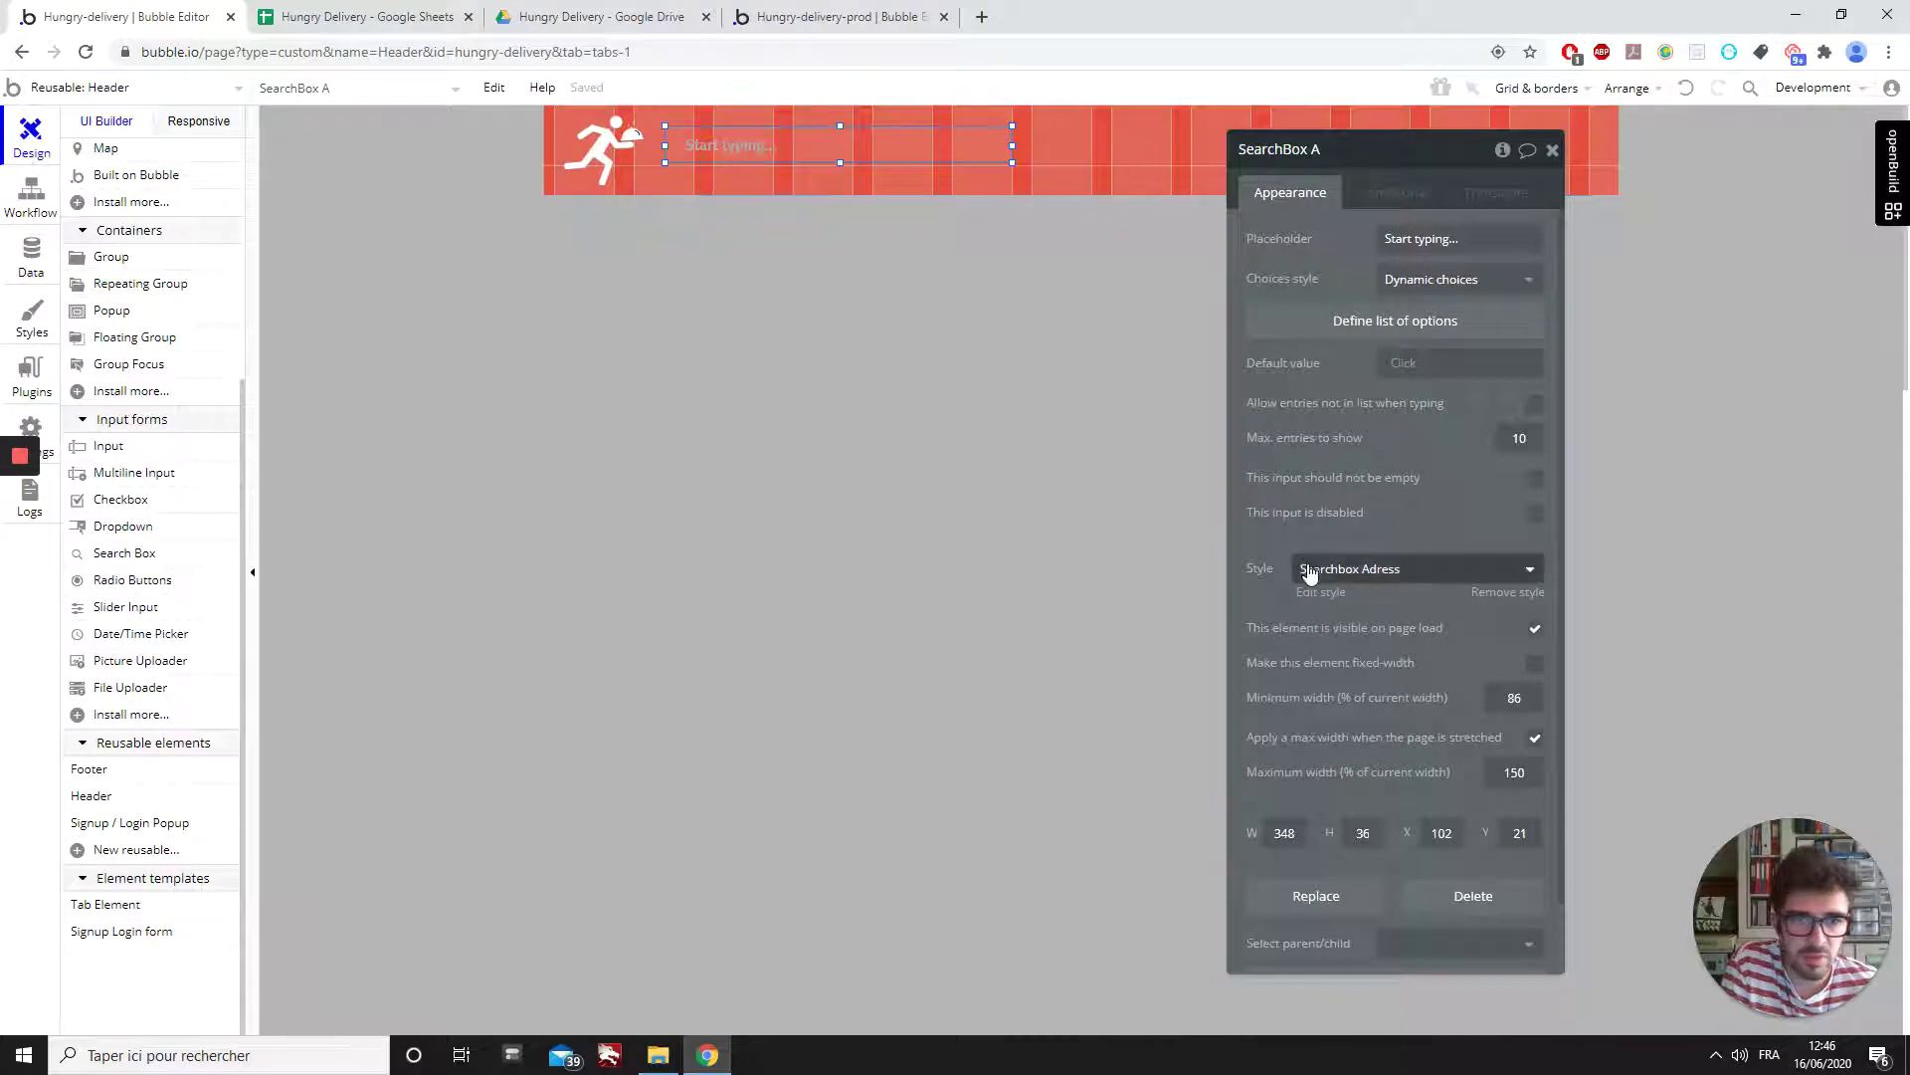
{"action": "left_click", "coordinate": [1321, 593]}
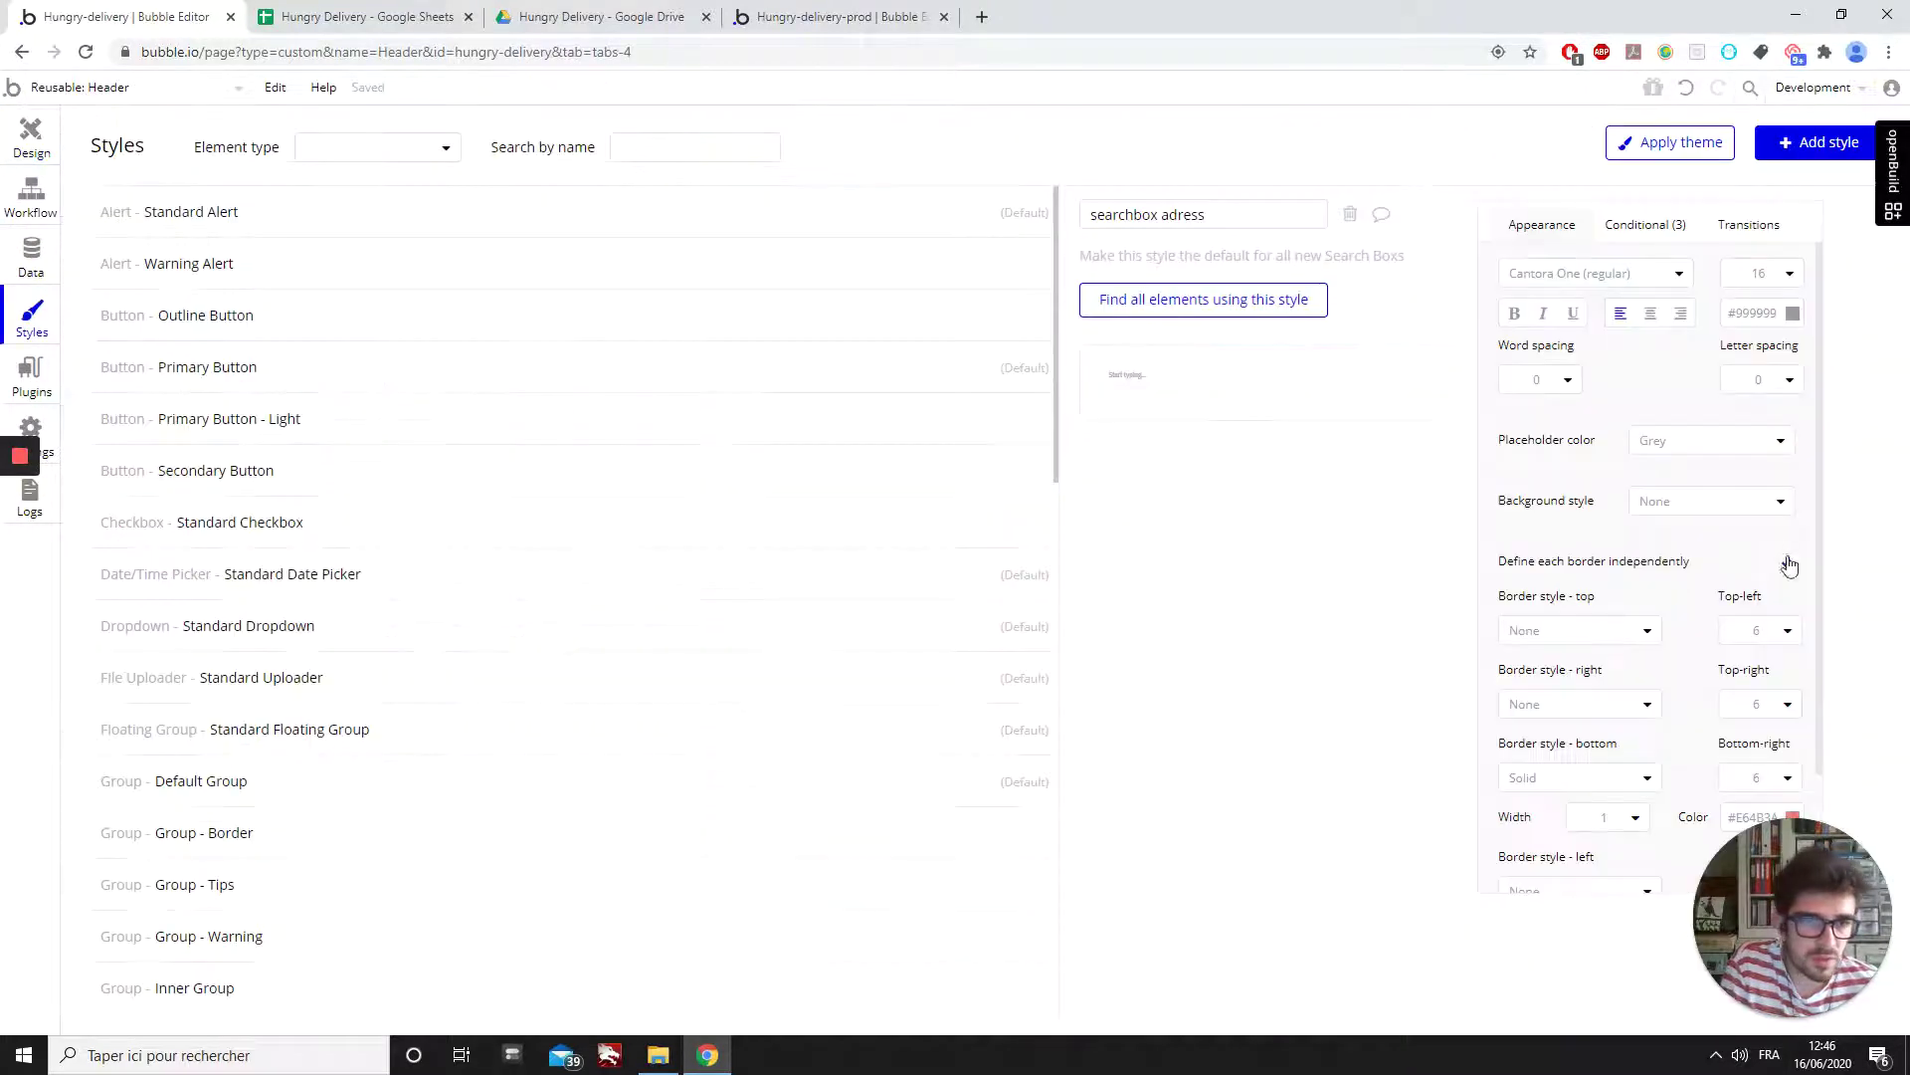
{"action": "left_click", "coordinate": [1772, 315]}
{"action": "left_click_drag", "start_coordinate": [1777, 398], "coordinate": [1059, 192]}
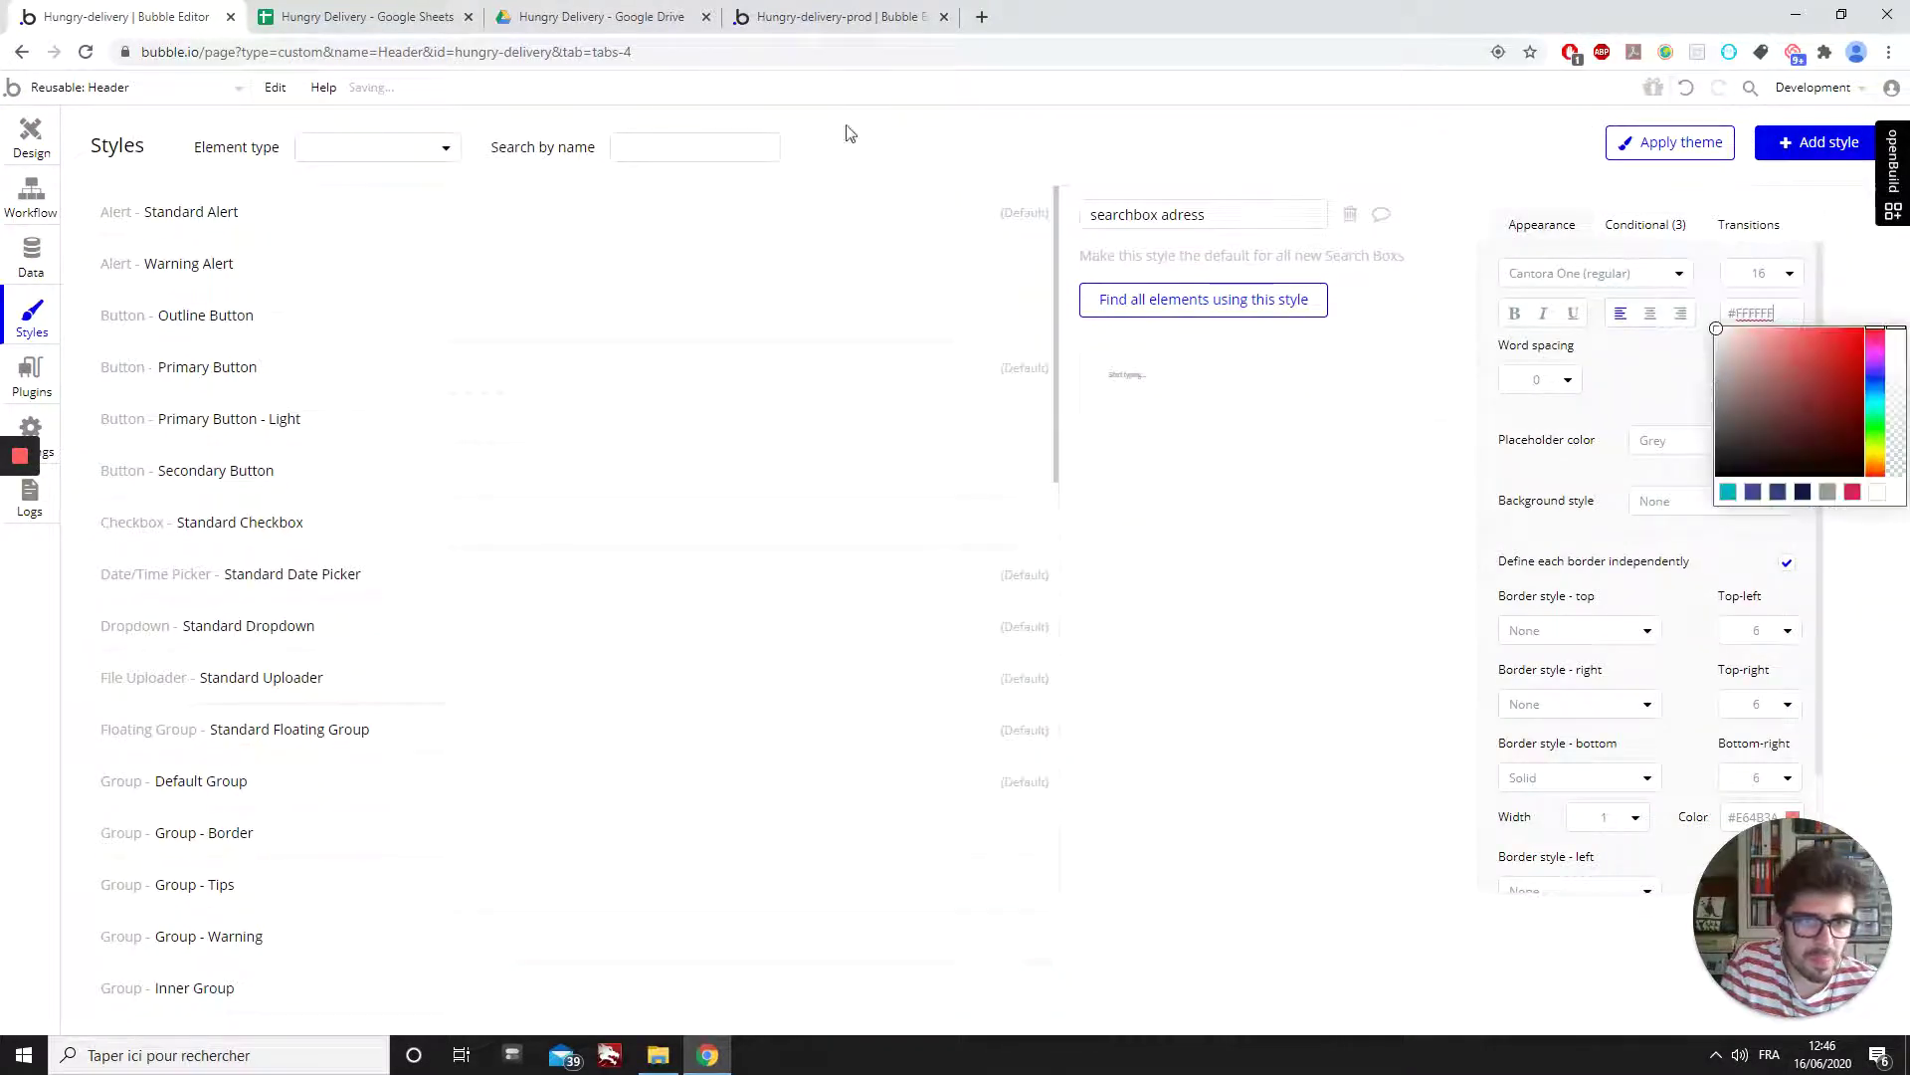
{"action": "left_click", "coordinate": [31, 135]}
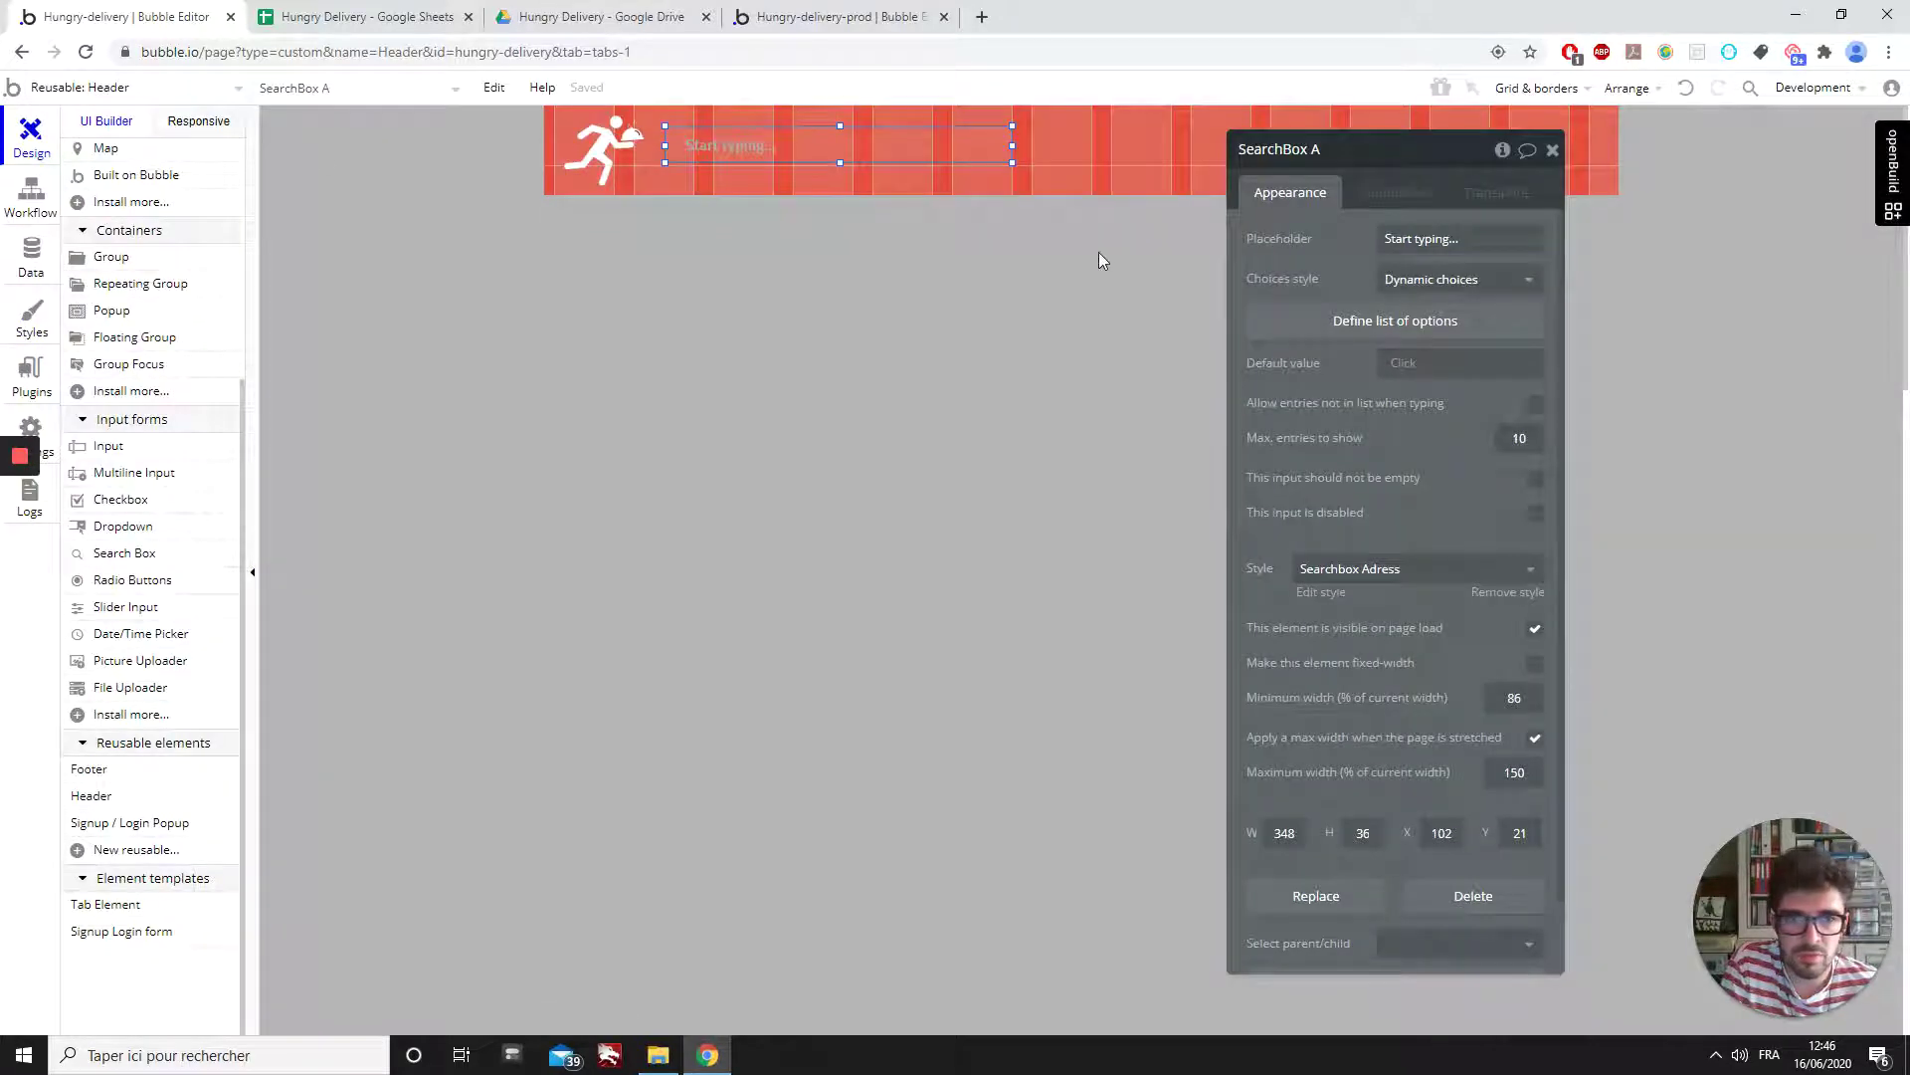
- Edit the Searchbox Adress style, undo its last font colour change, set the placeholder colour to White, and return to the Header design
{"action": "left_click", "coordinate": [15, 262]}
{"action": "left_click", "coordinate": [14, 209]}
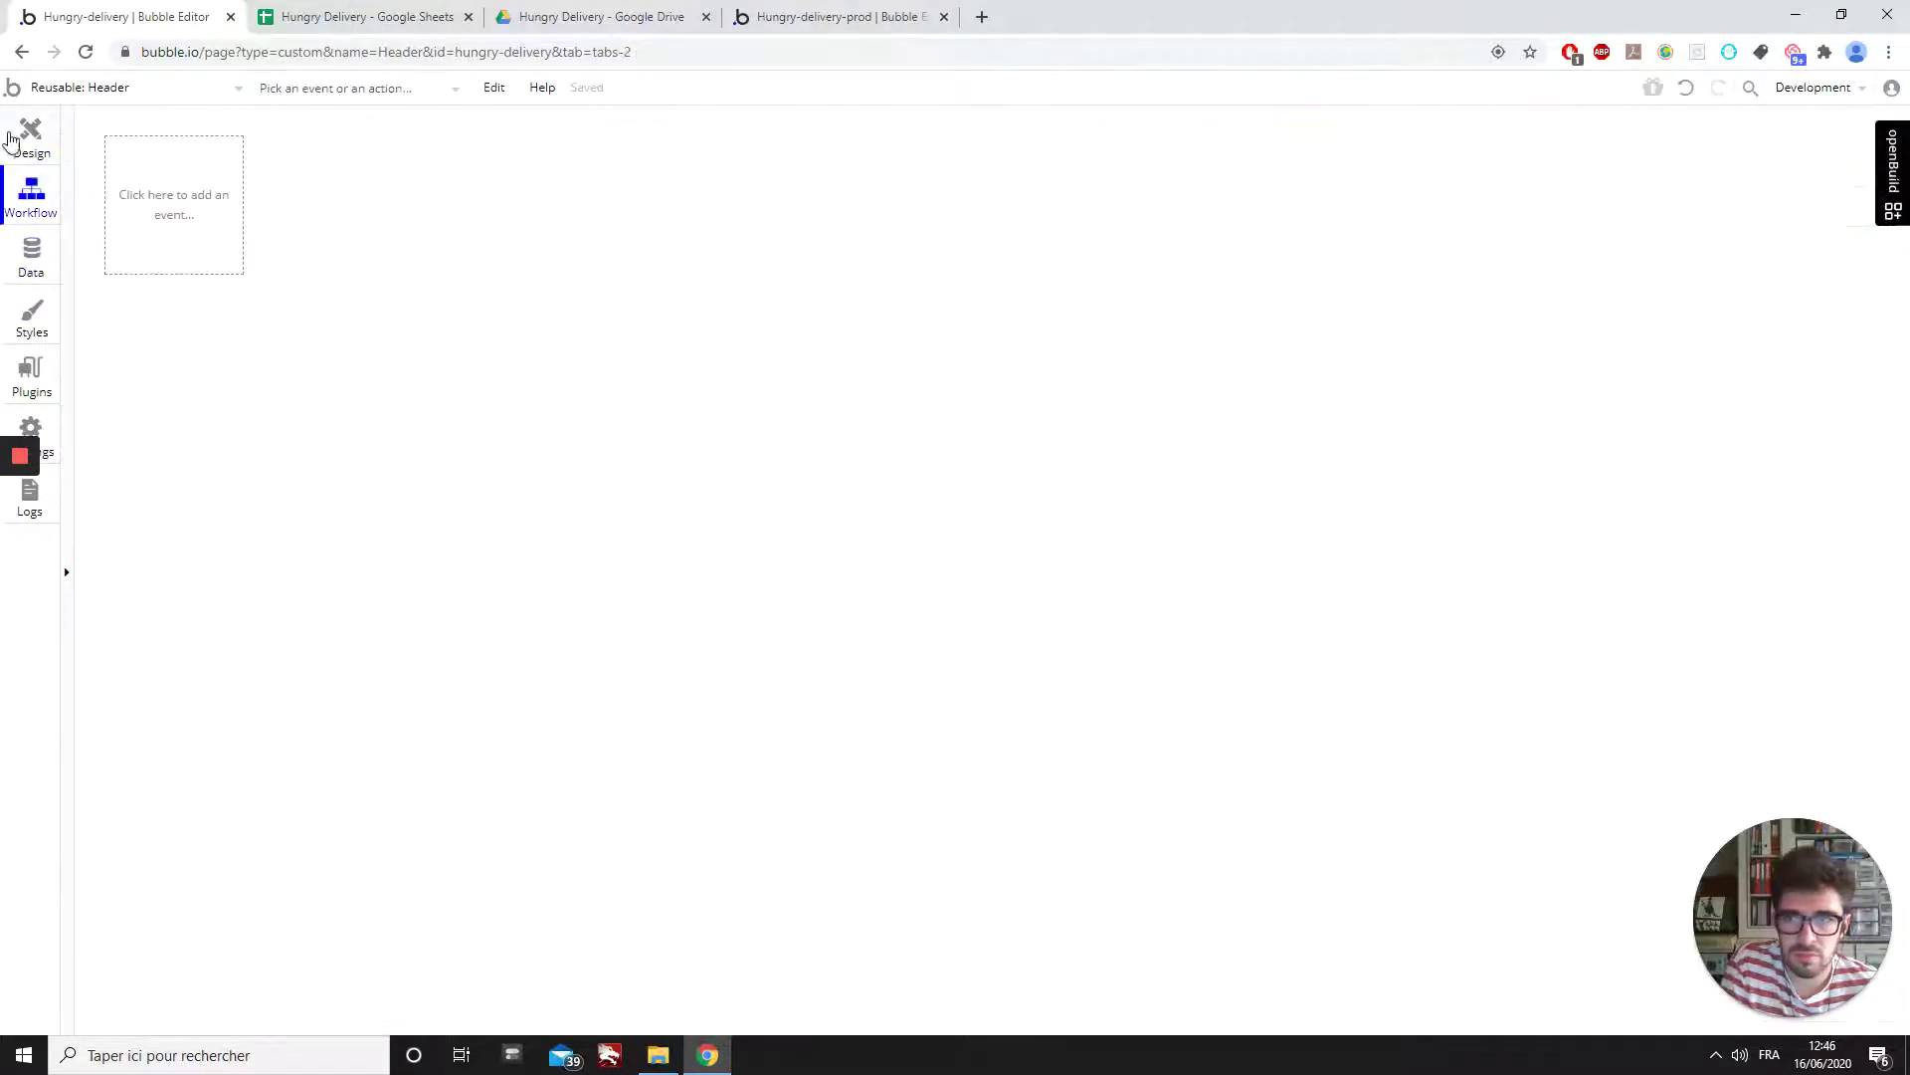
{"action": "left_click", "coordinate": [16, 145]}
{"action": "left_click", "coordinate": [1322, 592]}
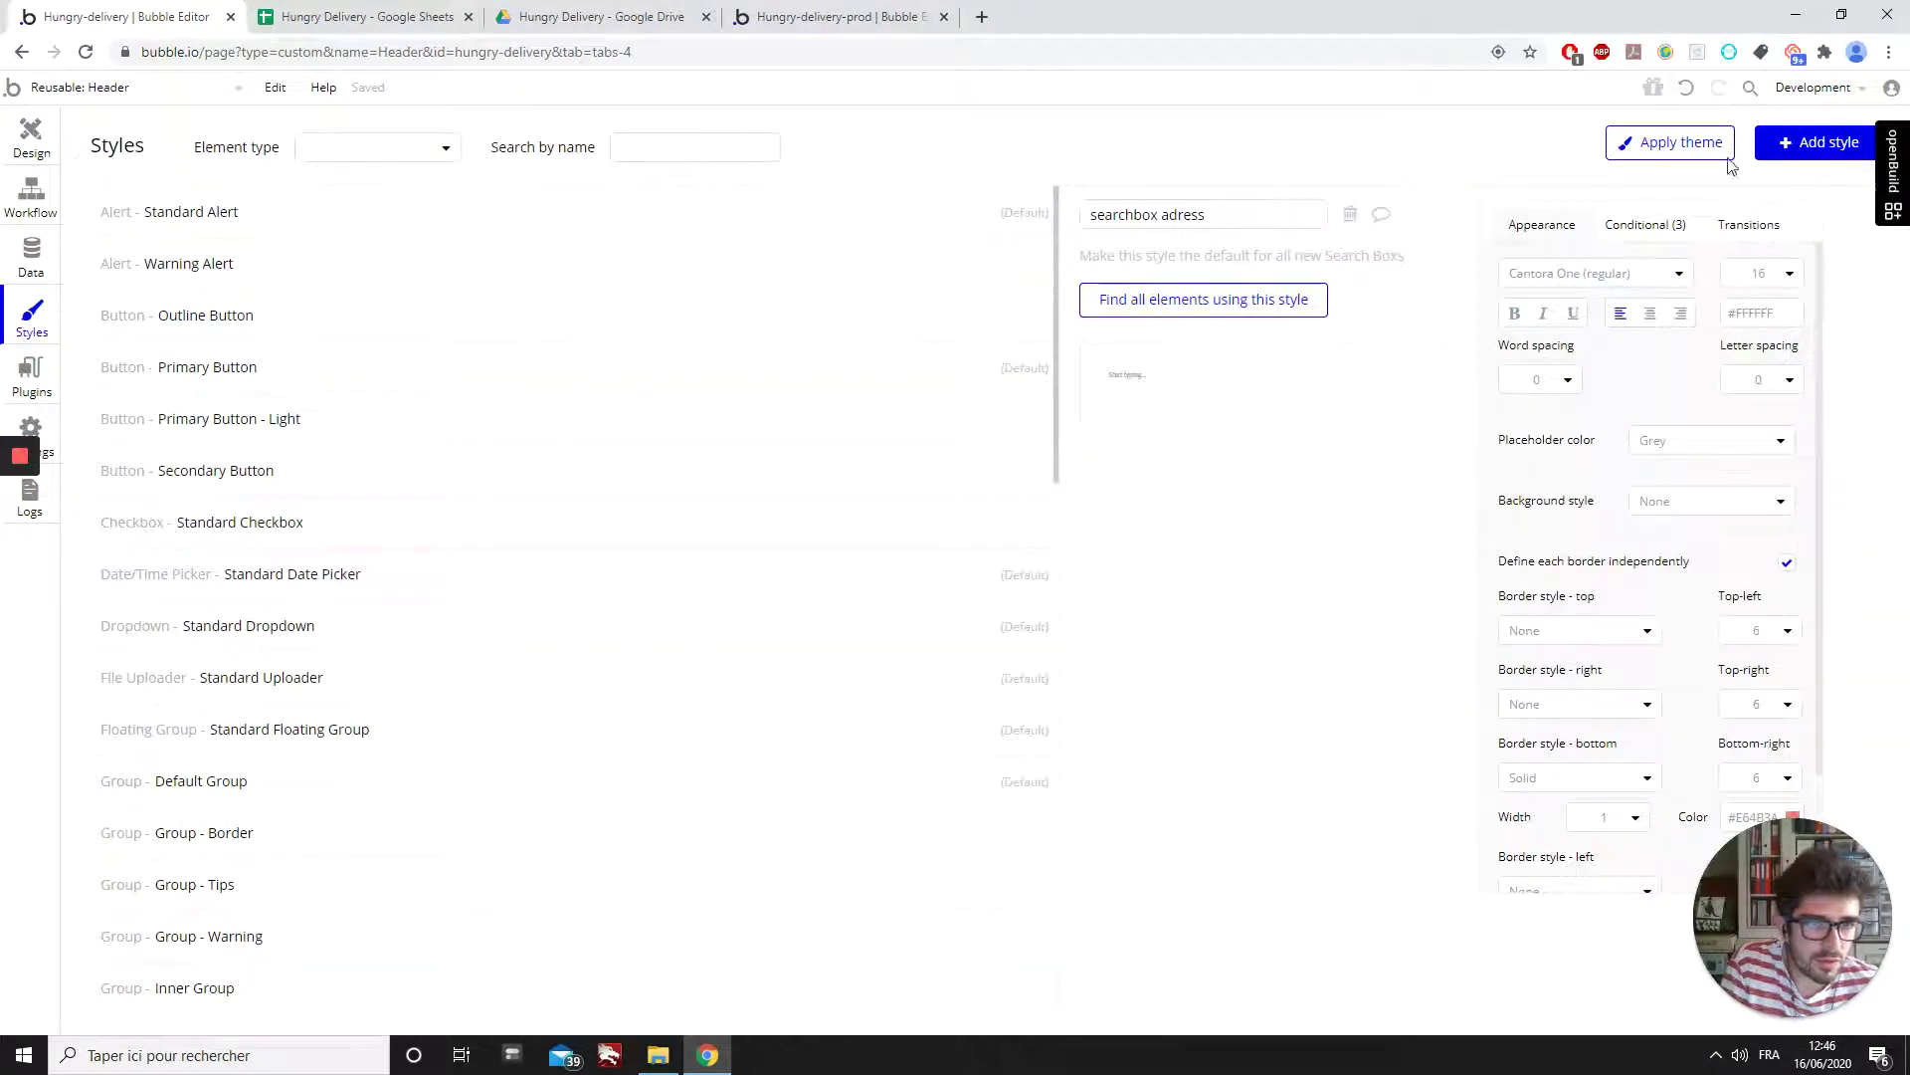
{"action": "left_click", "coordinate": [1685, 87]}
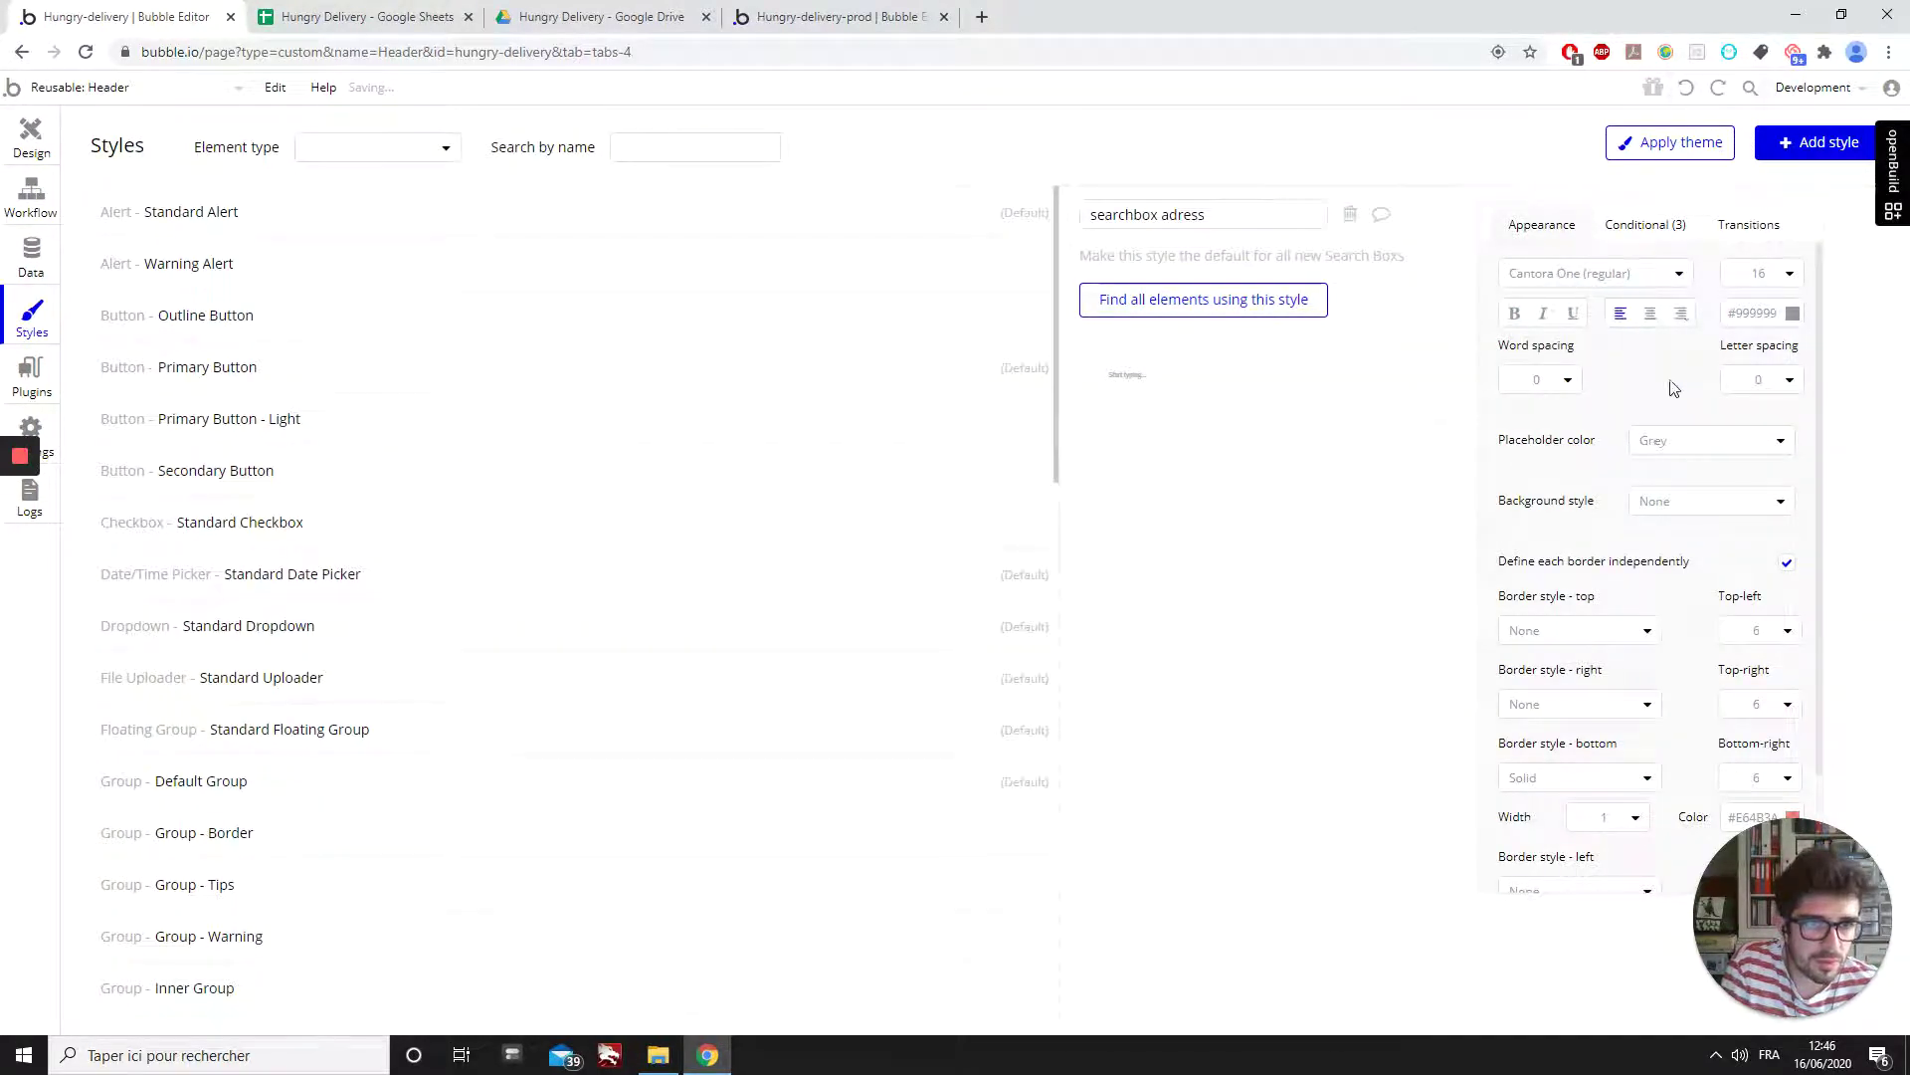
{"action": "left_click", "coordinate": [1681, 449]}
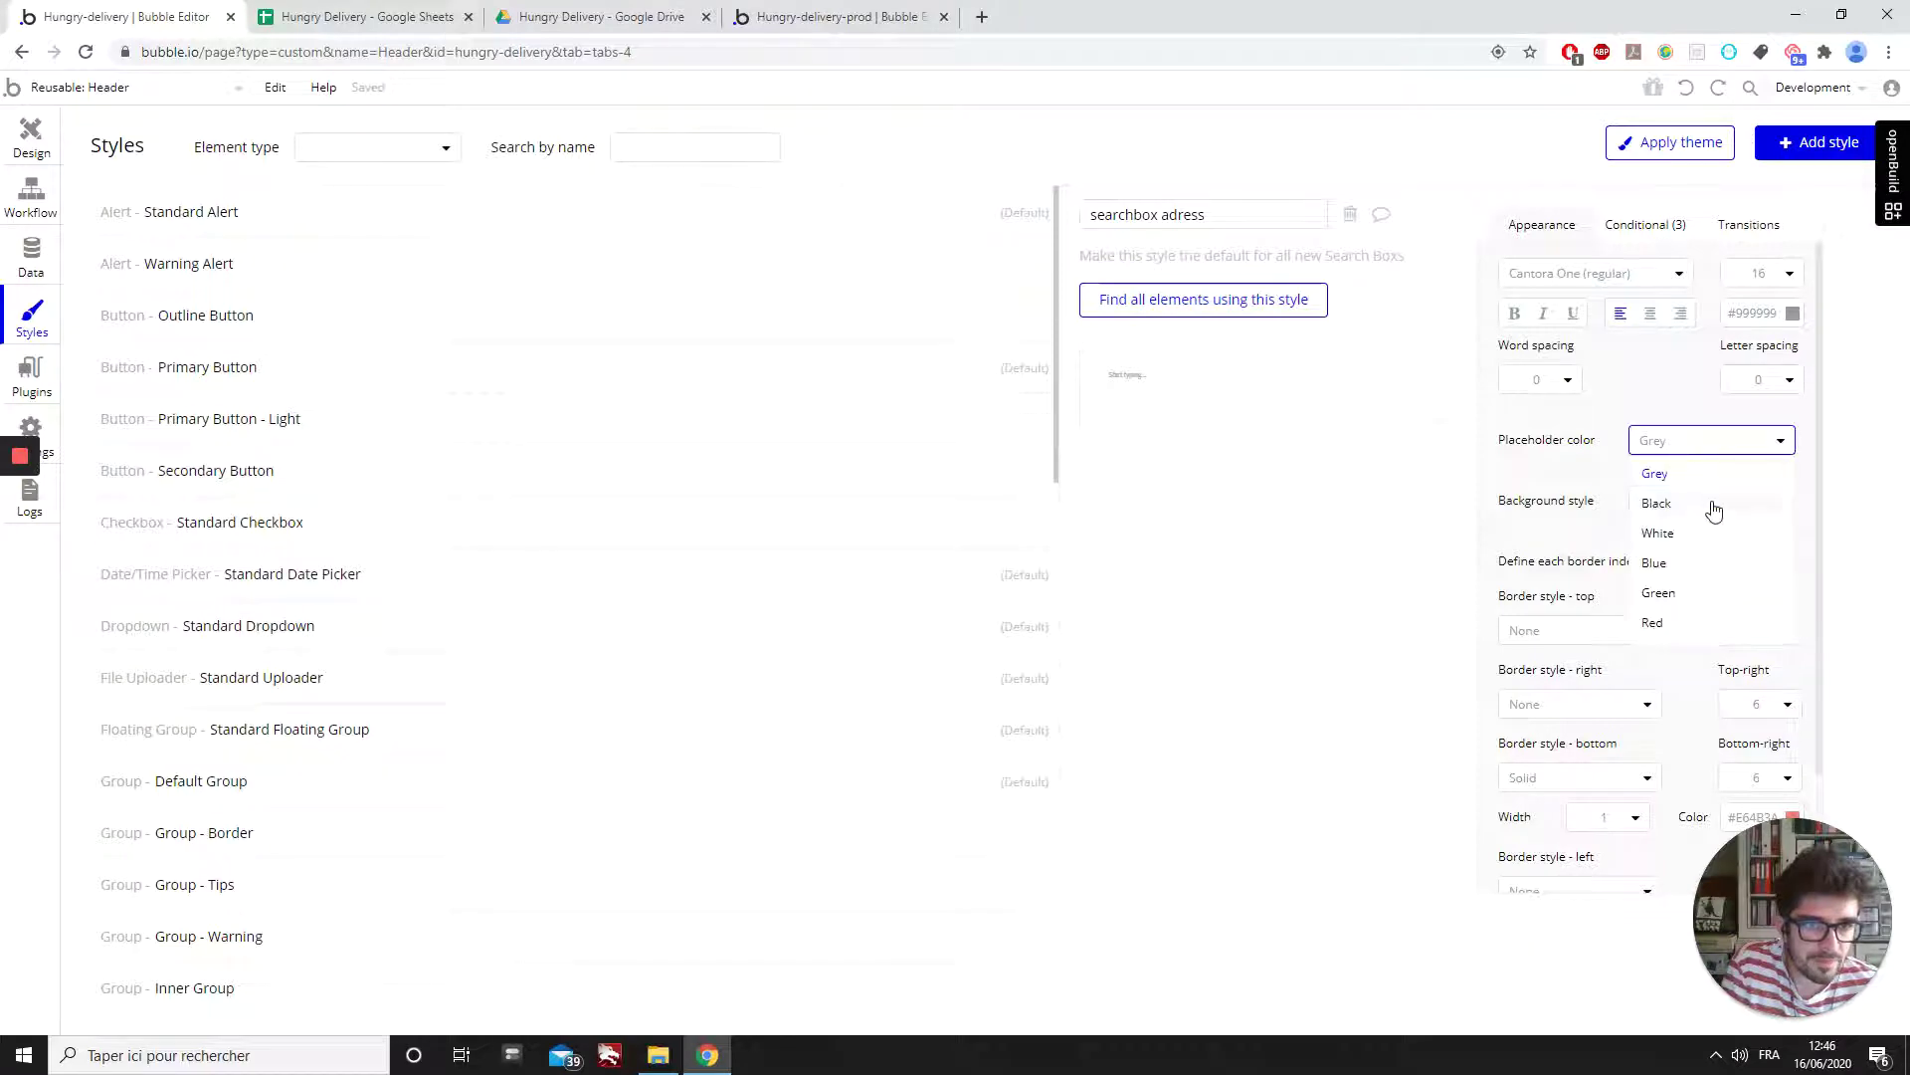
{"action": "left_click", "coordinate": [1676, 538]}
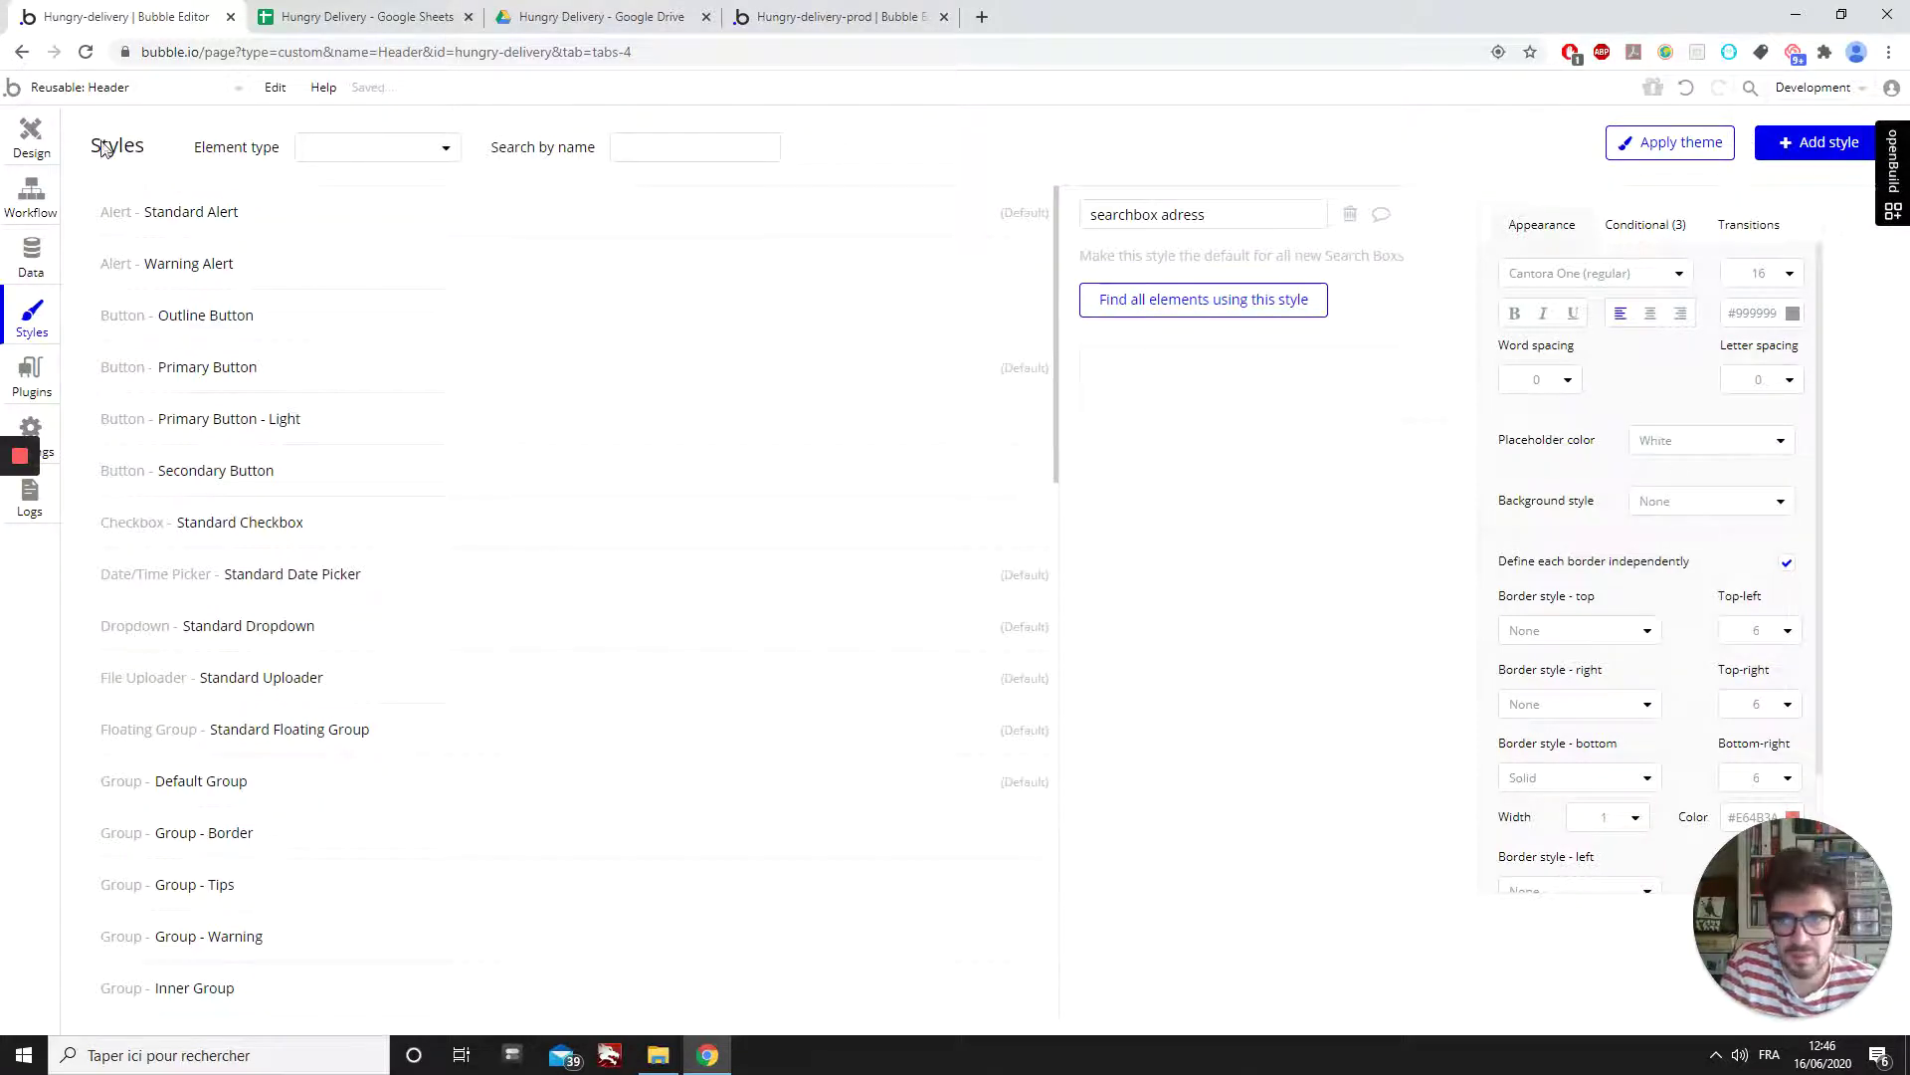
{"action": "left_click", "coordinate": [38, 140]}
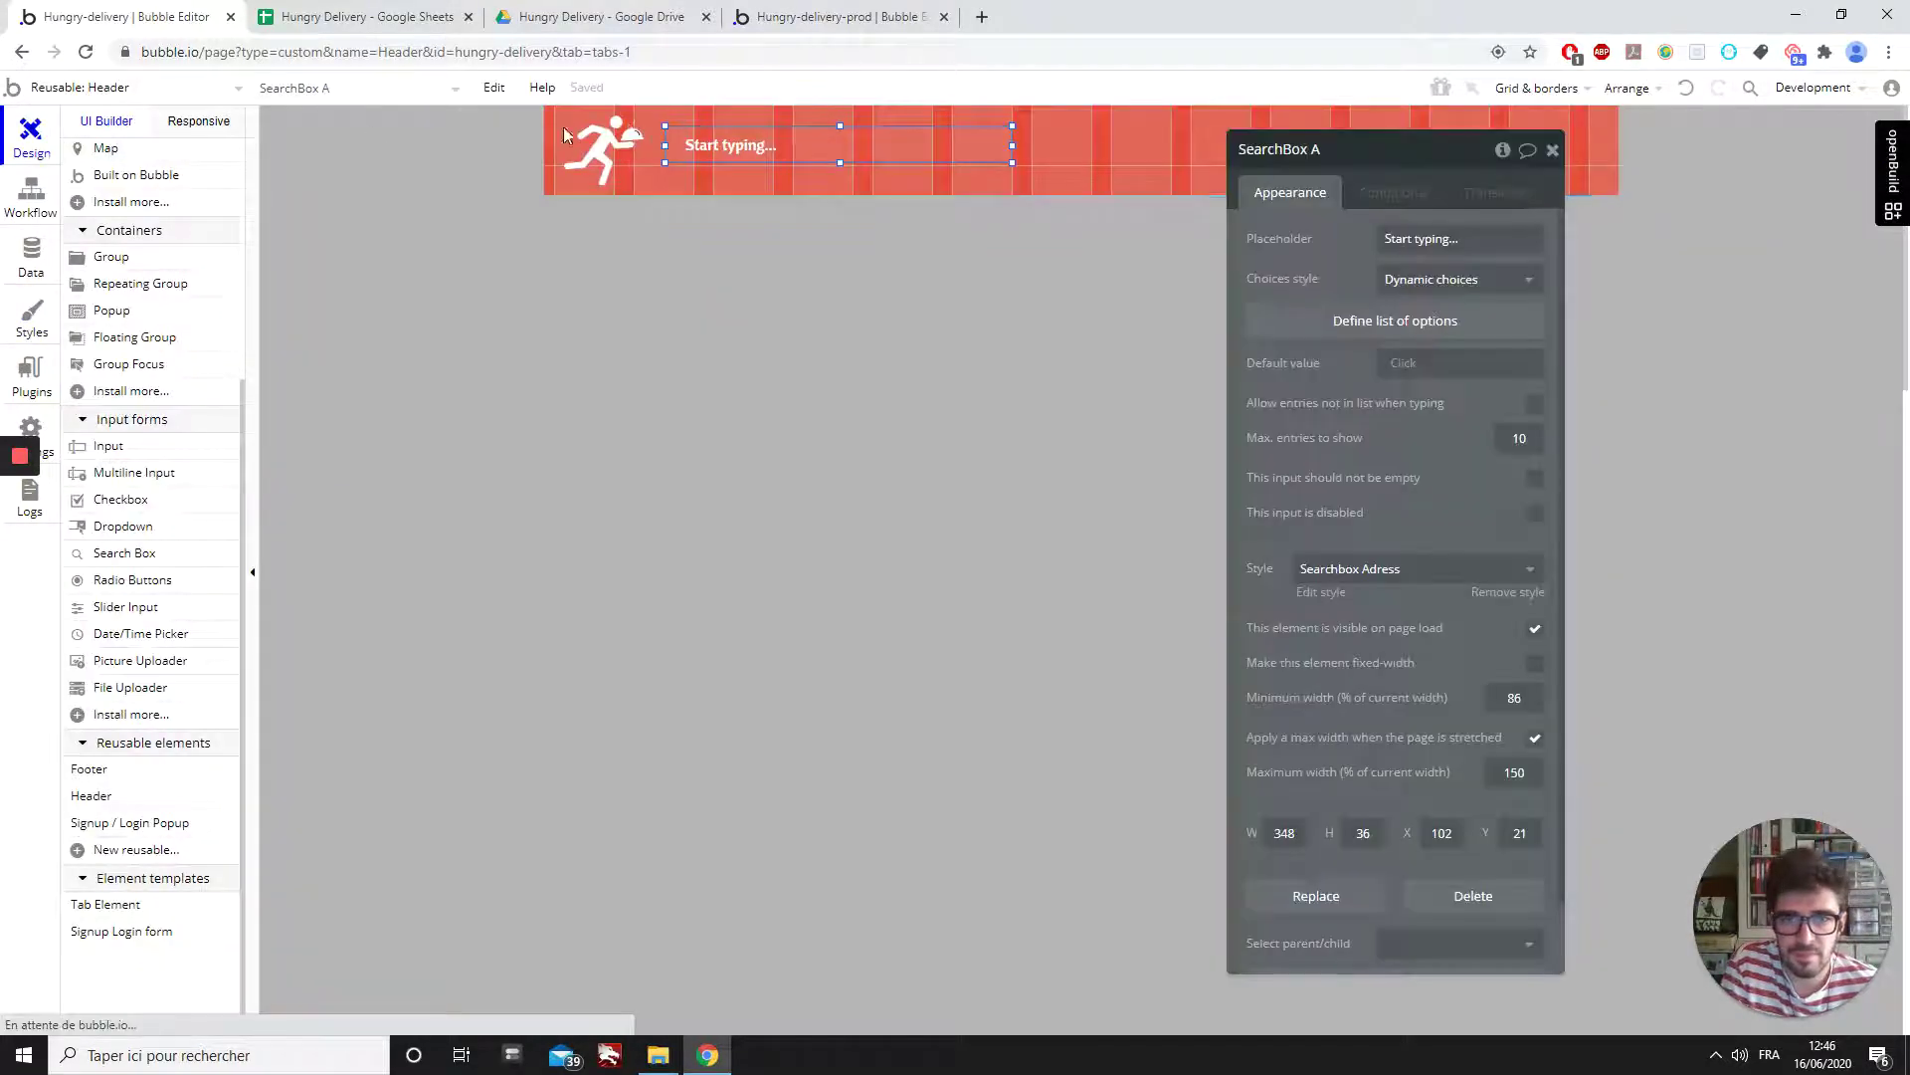
{"action": "left_click", "coordinate": [1553, 152]}
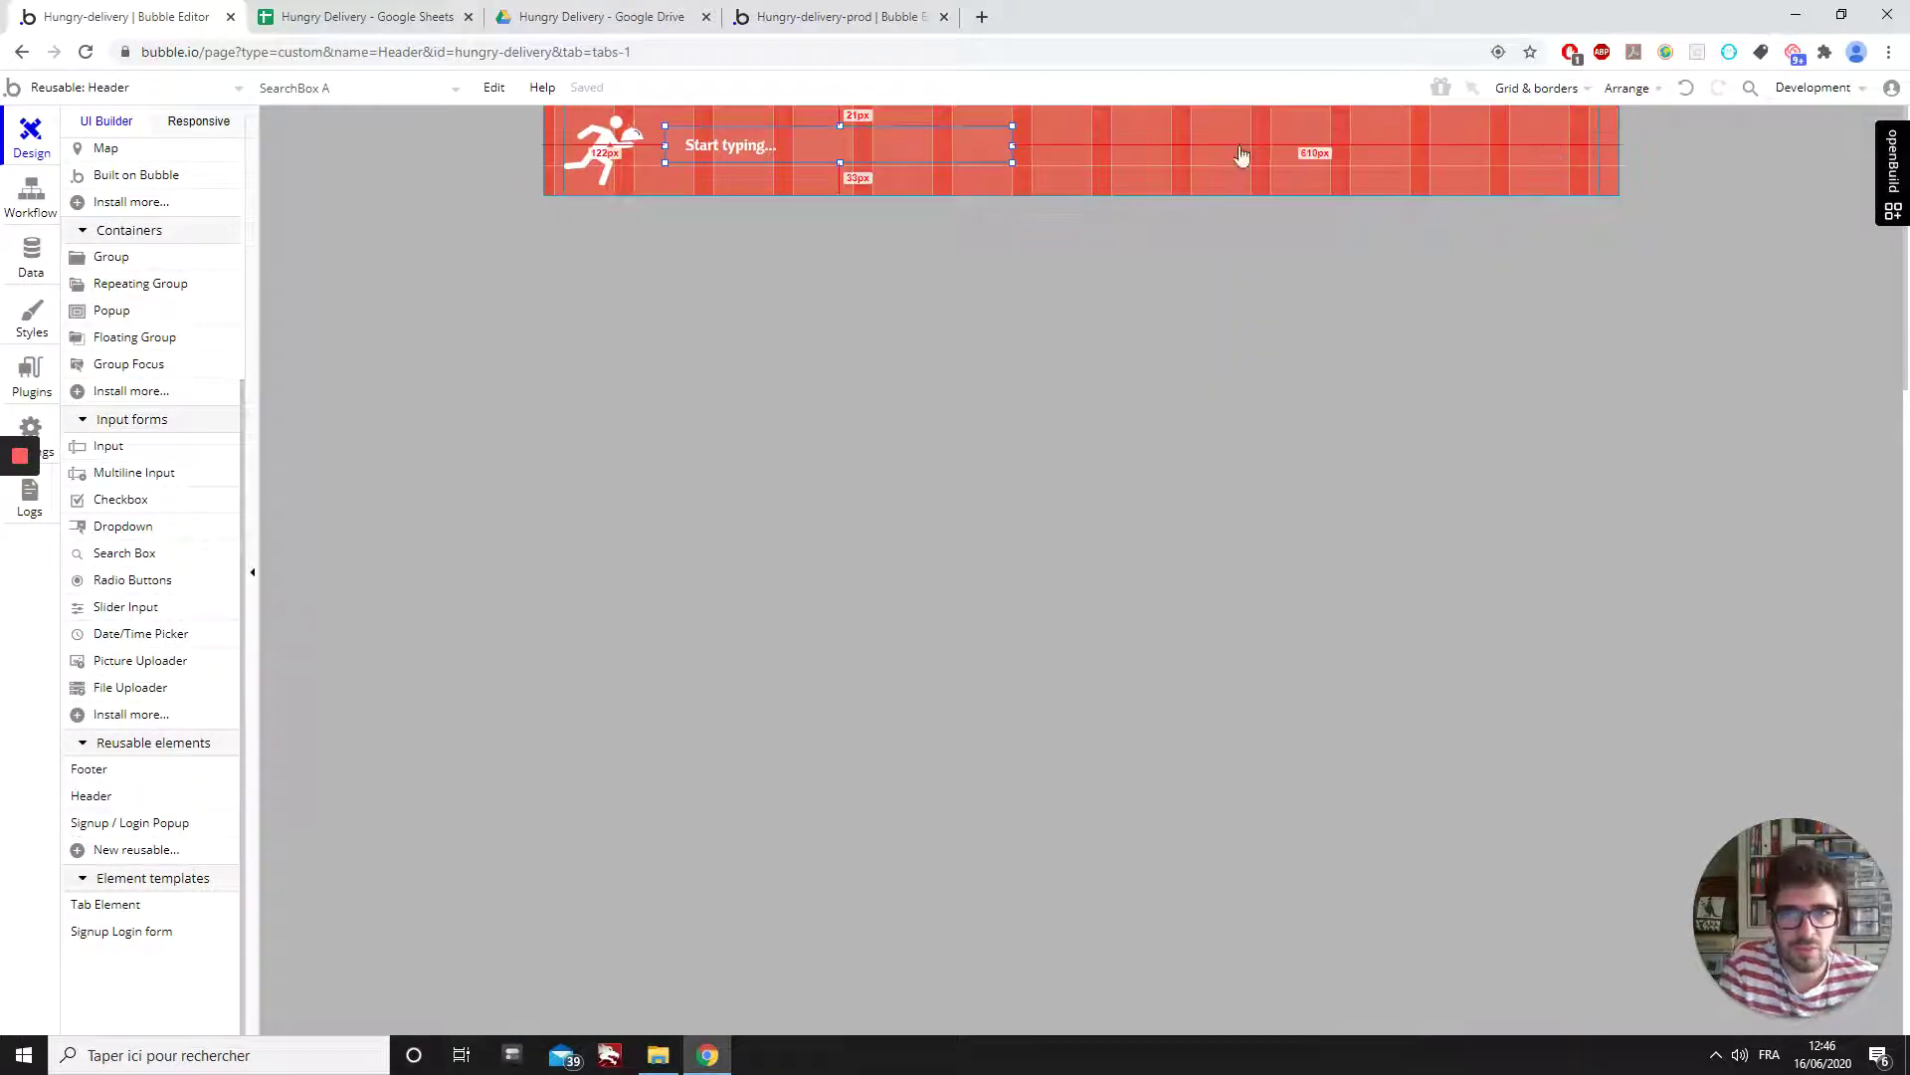
- Open the index page, preview it, and enter sample text in the header's search box to test its font colour
{"action": "left_click", "coordinate": [115, 88]}
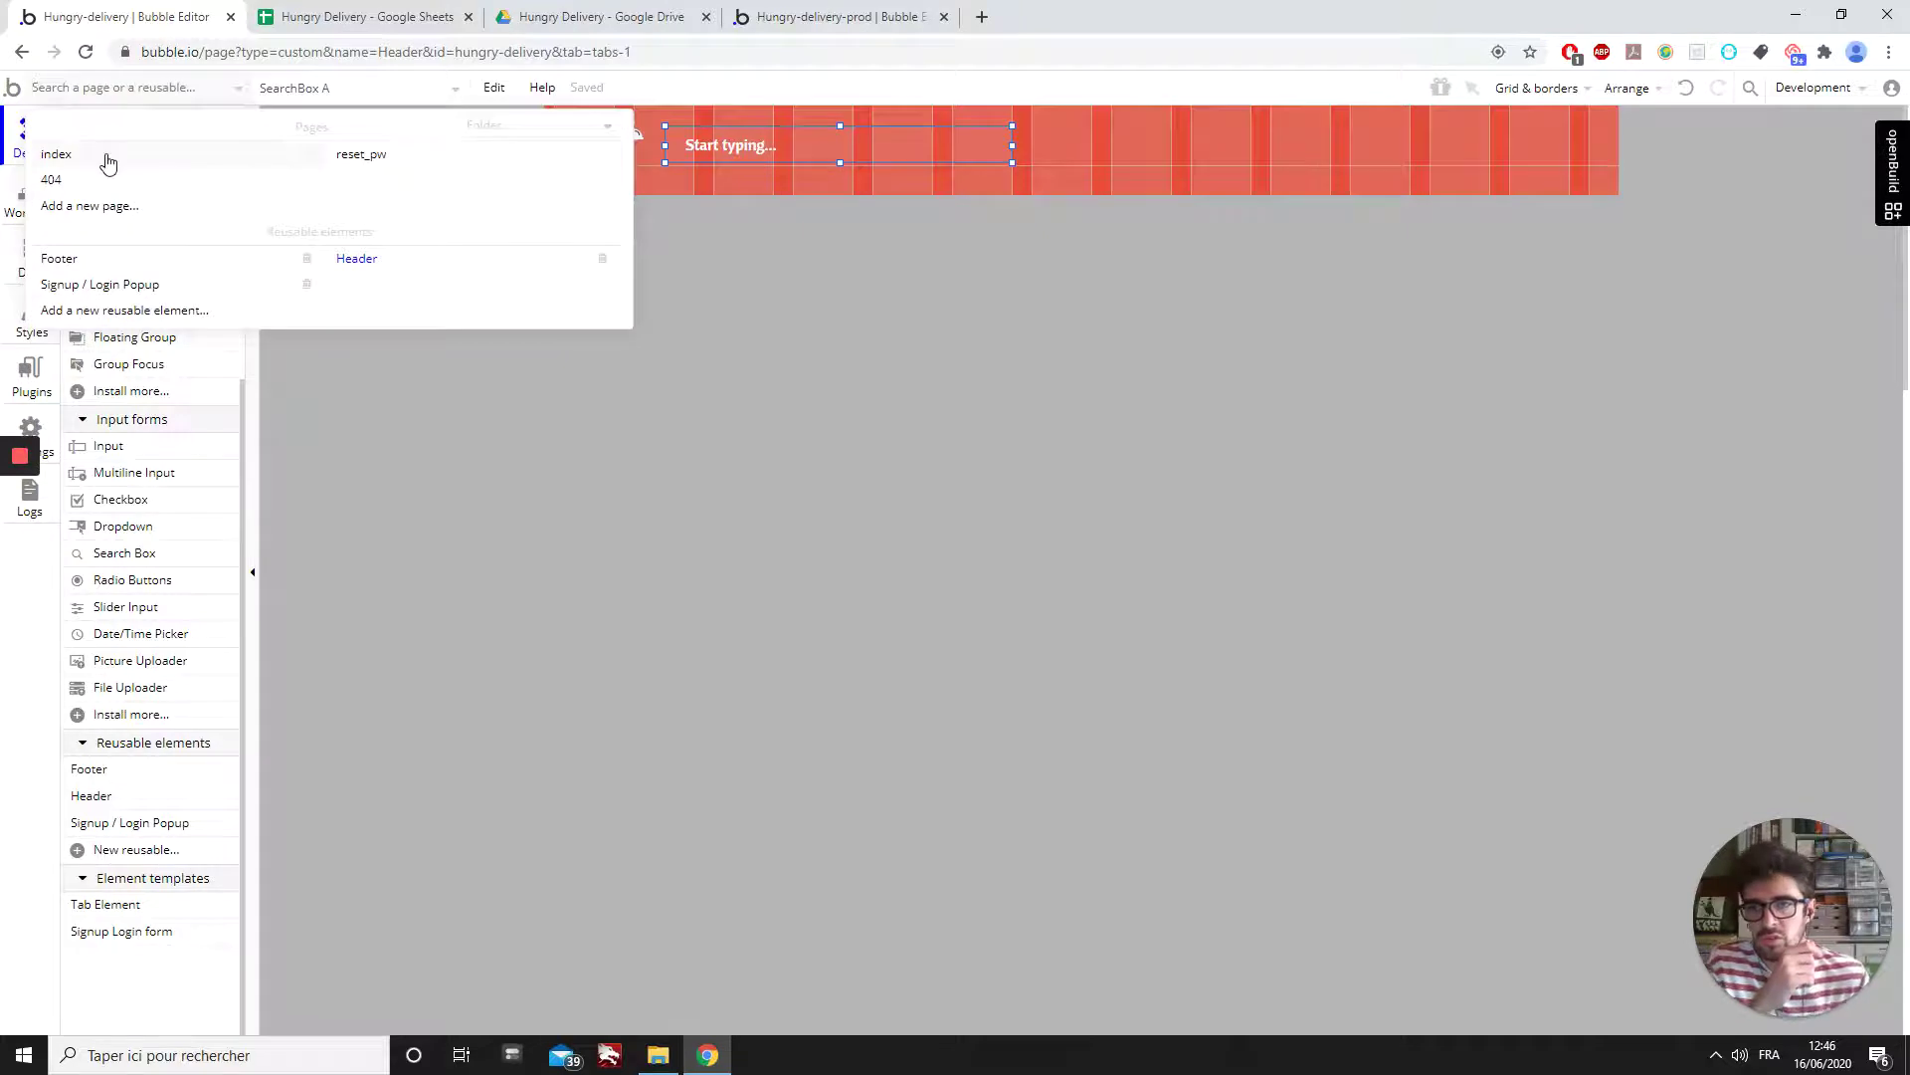
{"action": "left_click", "coordinate": [107, 158]}
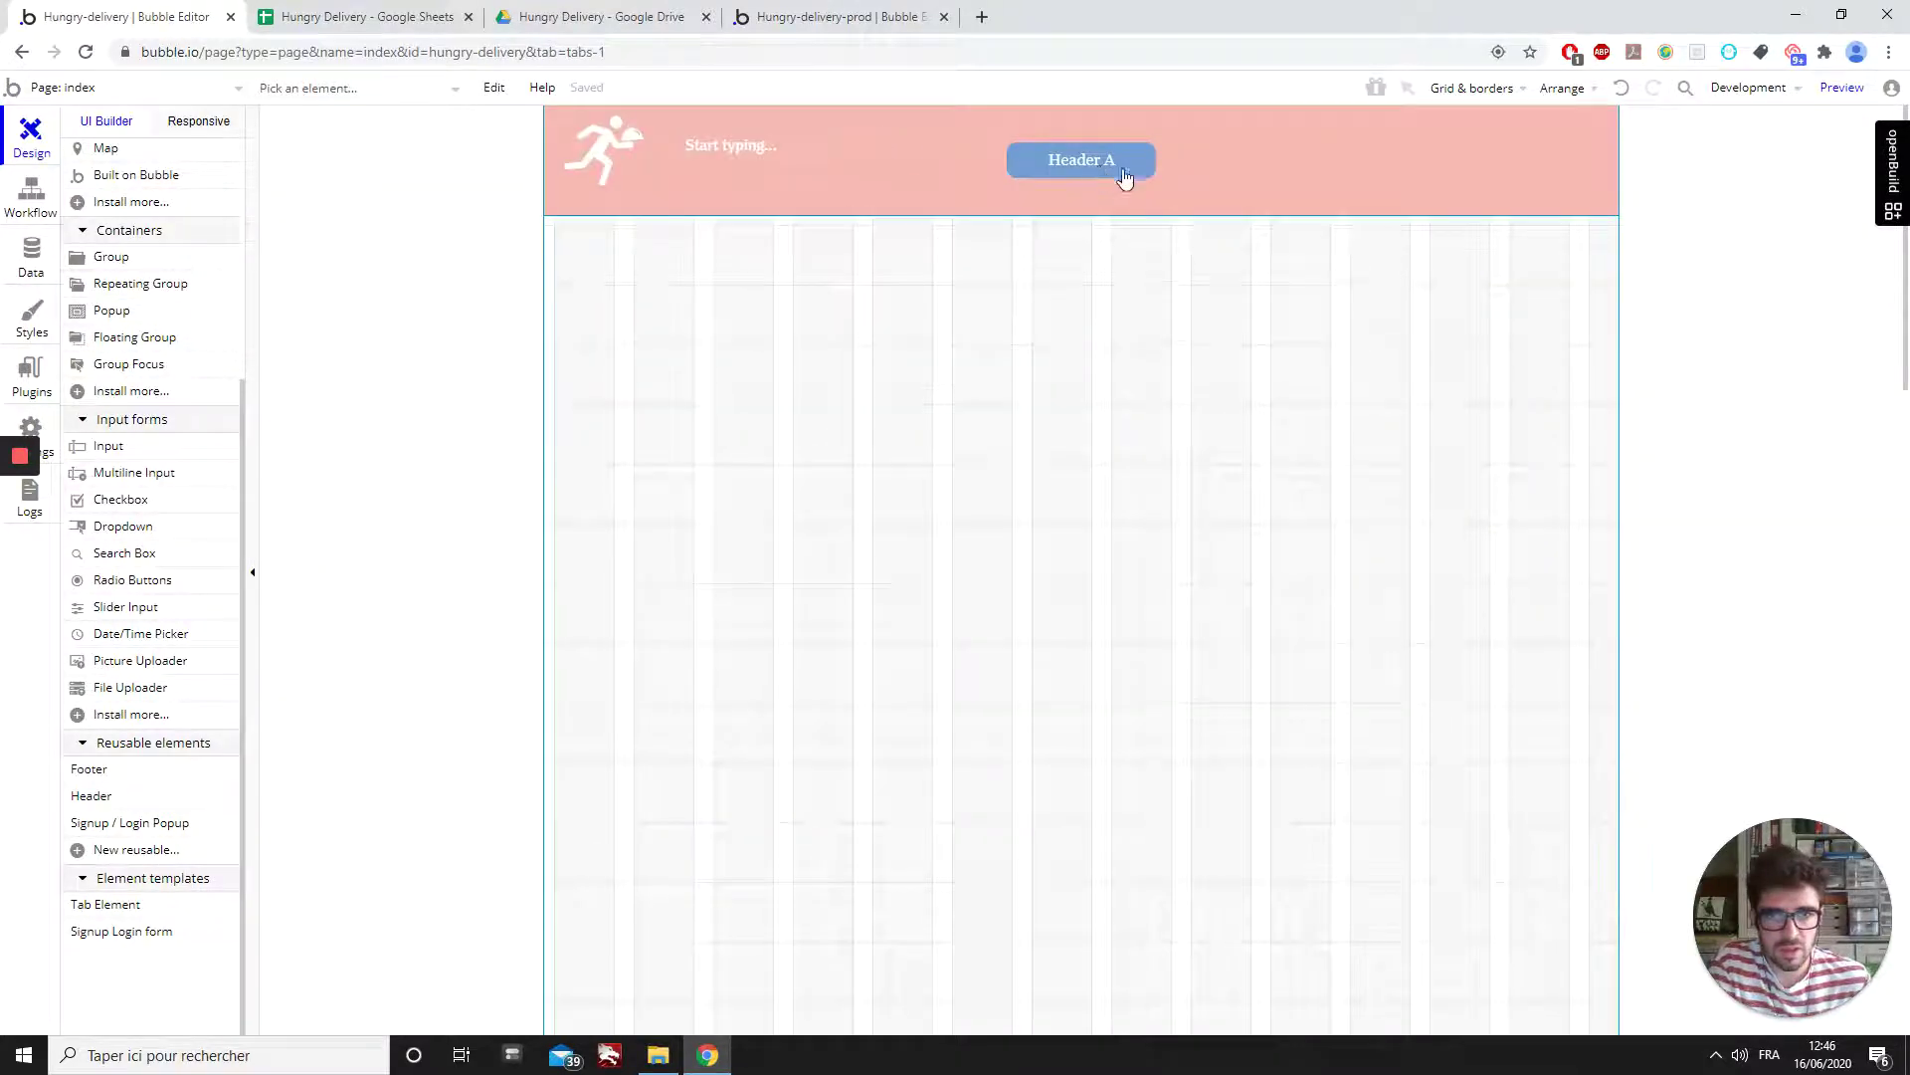
{"action": "left_click", "coordinate": [1841, 88]}
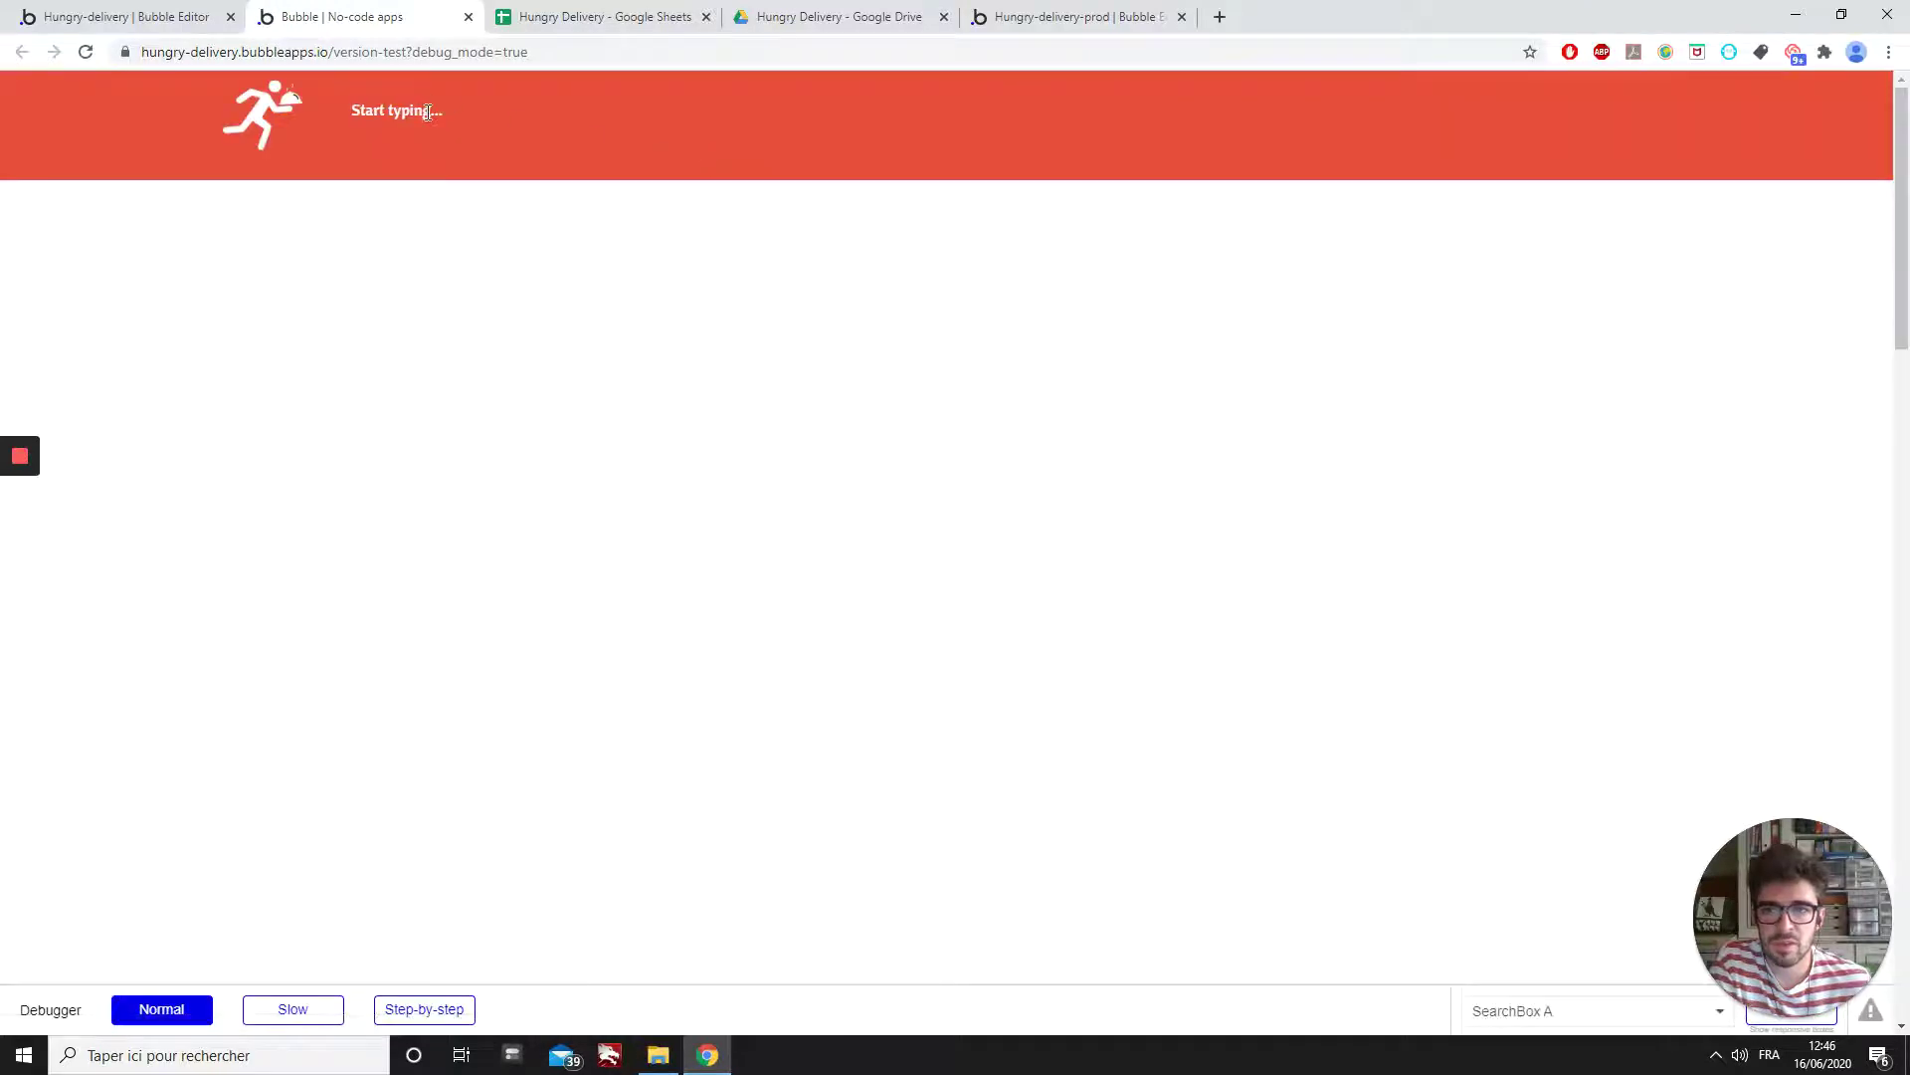
{"action": "left_click", "coordinate": [428, 111]}
{"action": "type", "text": "rhd"}
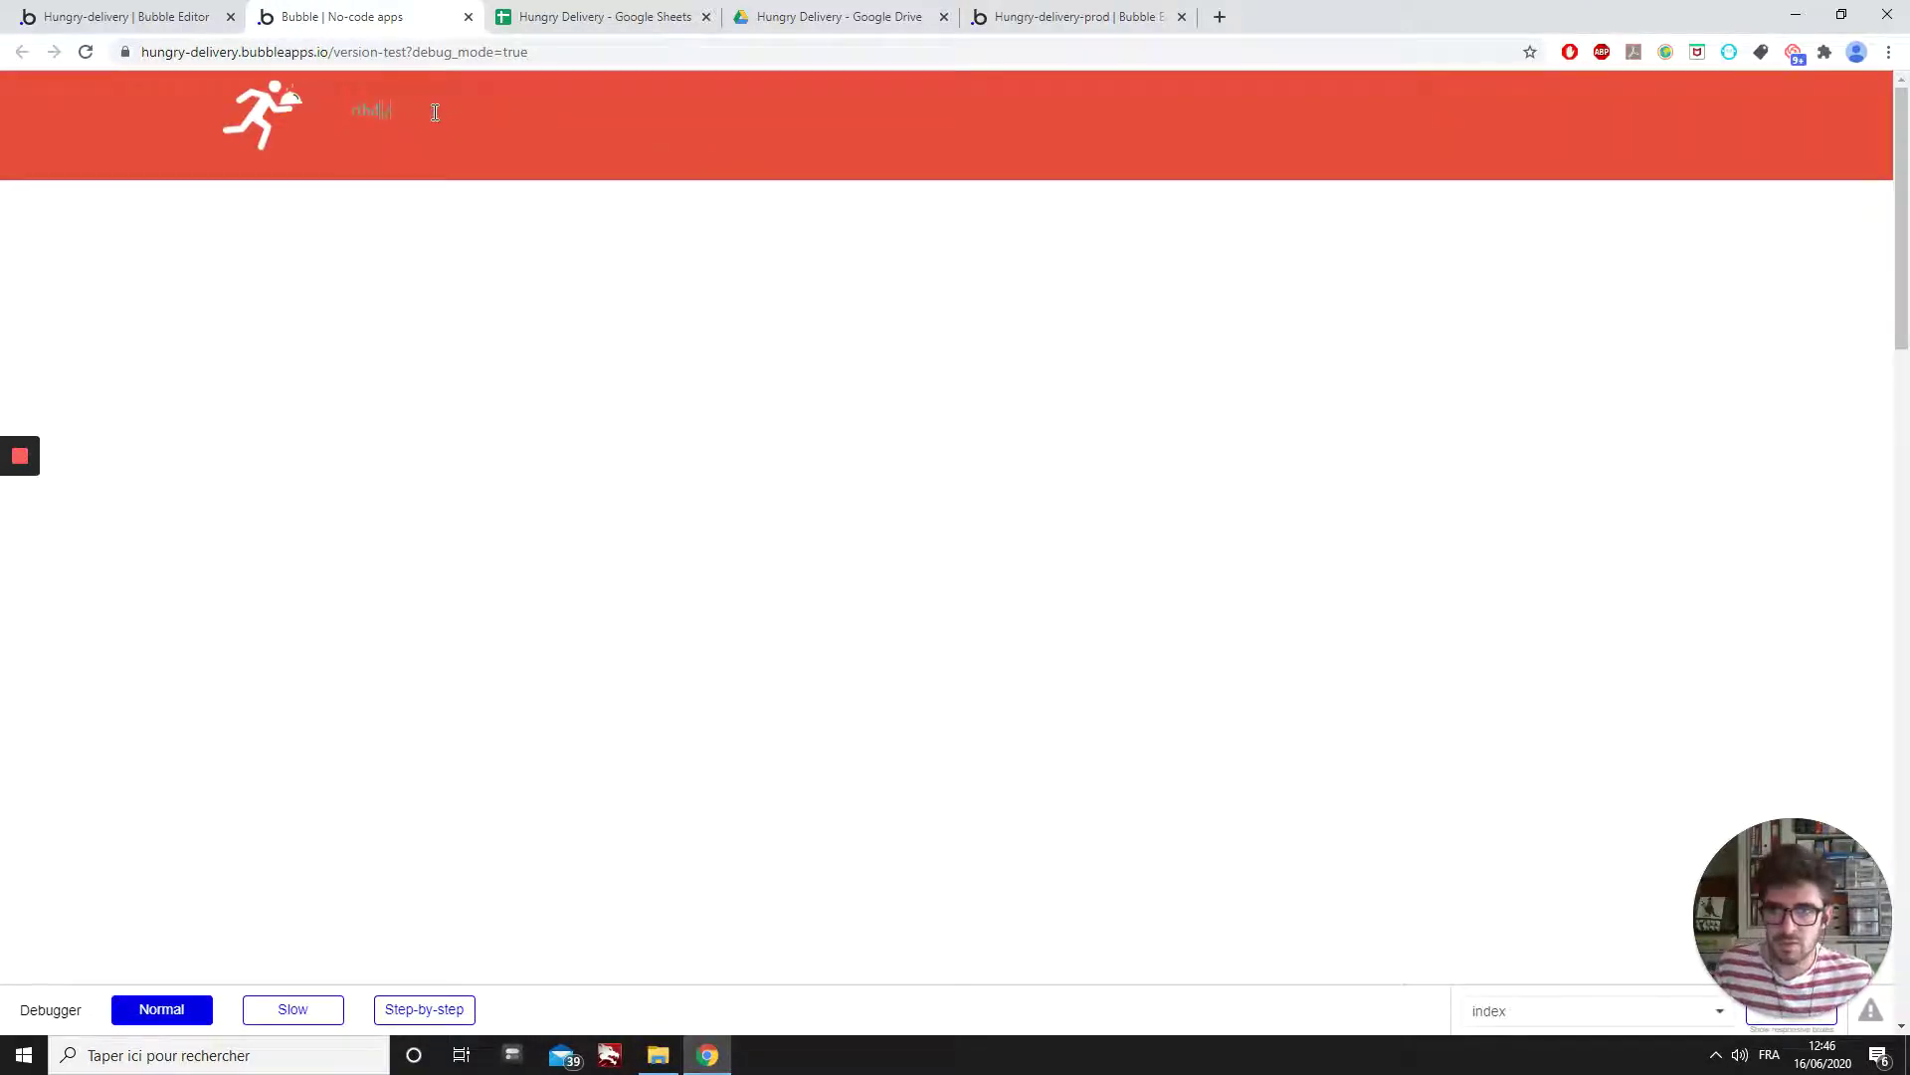
- Return to the editor and open the Header A element of the index page for editing
{"action": "left_click", "coordinate": [129, 16]}
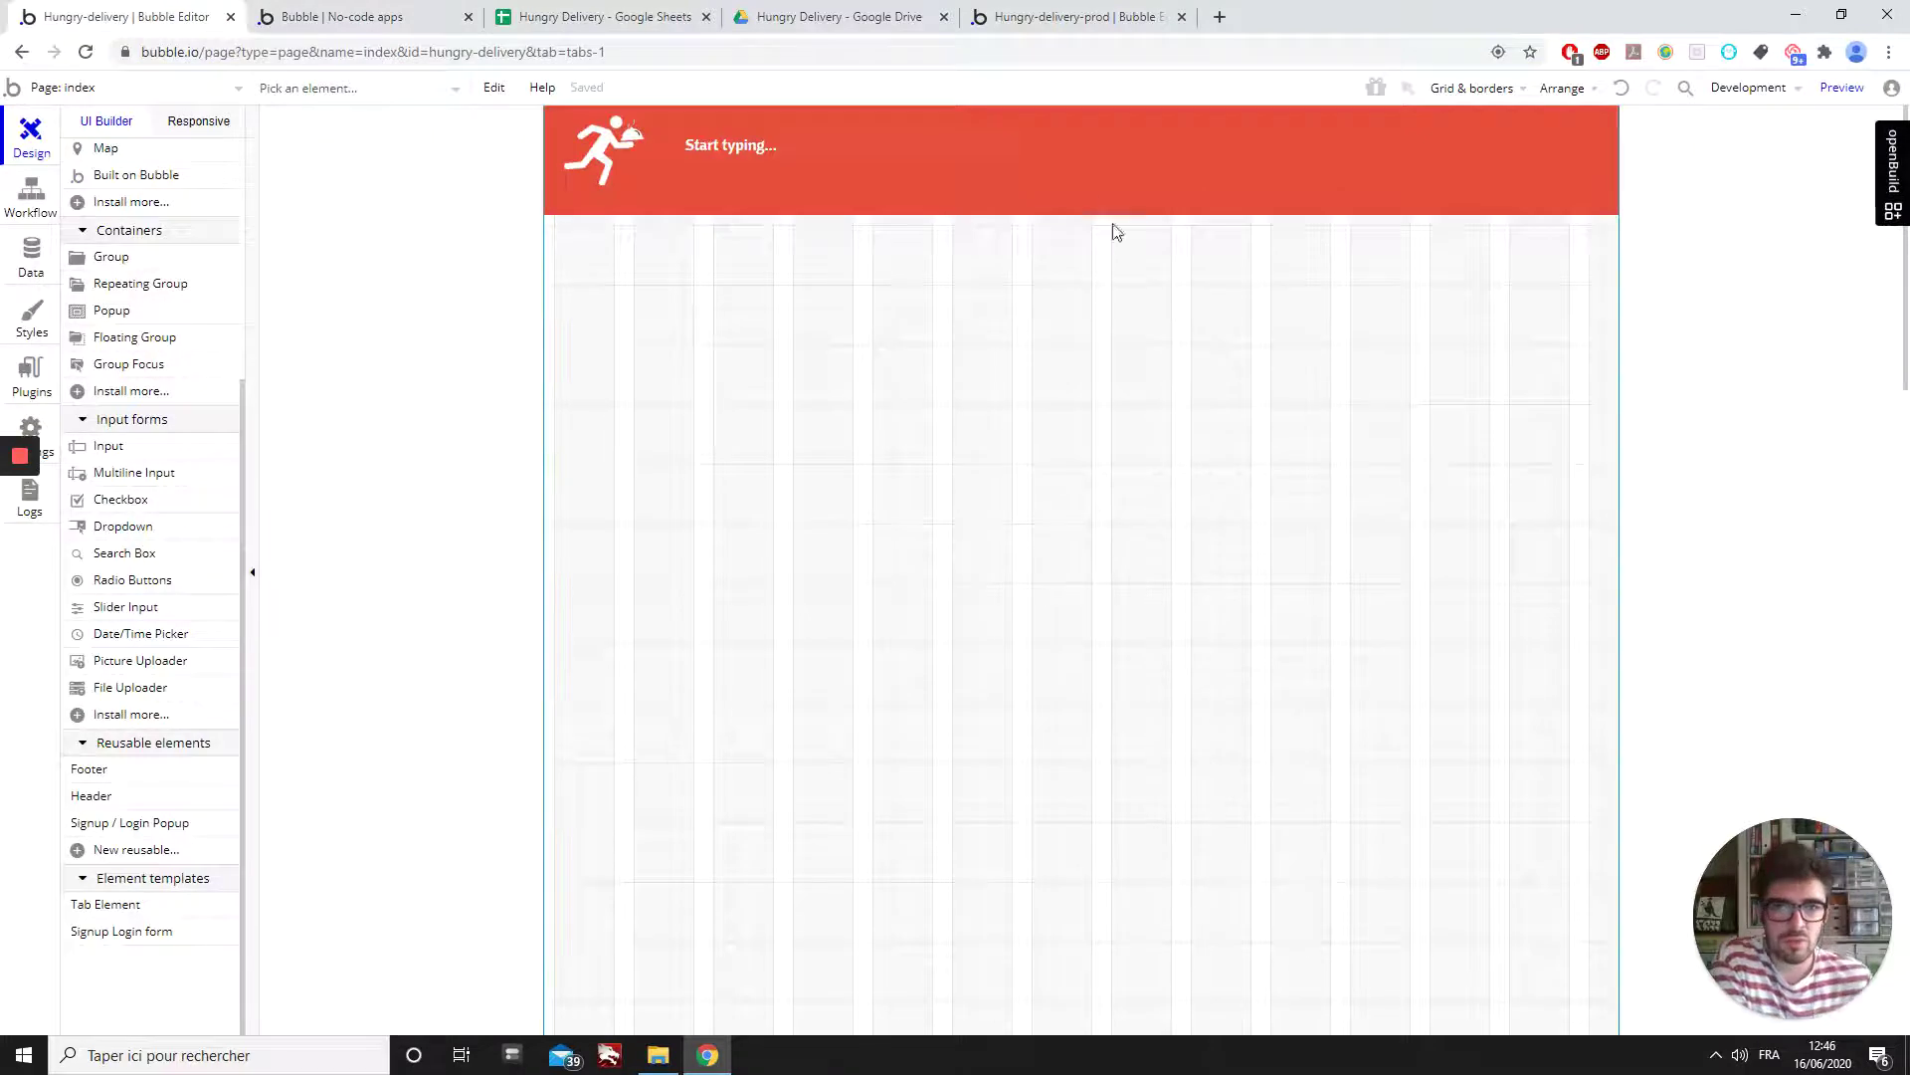
{"action": "left_click", "coordinate": [1038, 162]}
{"action": "double_click", "coordinate": [1038, 162]}
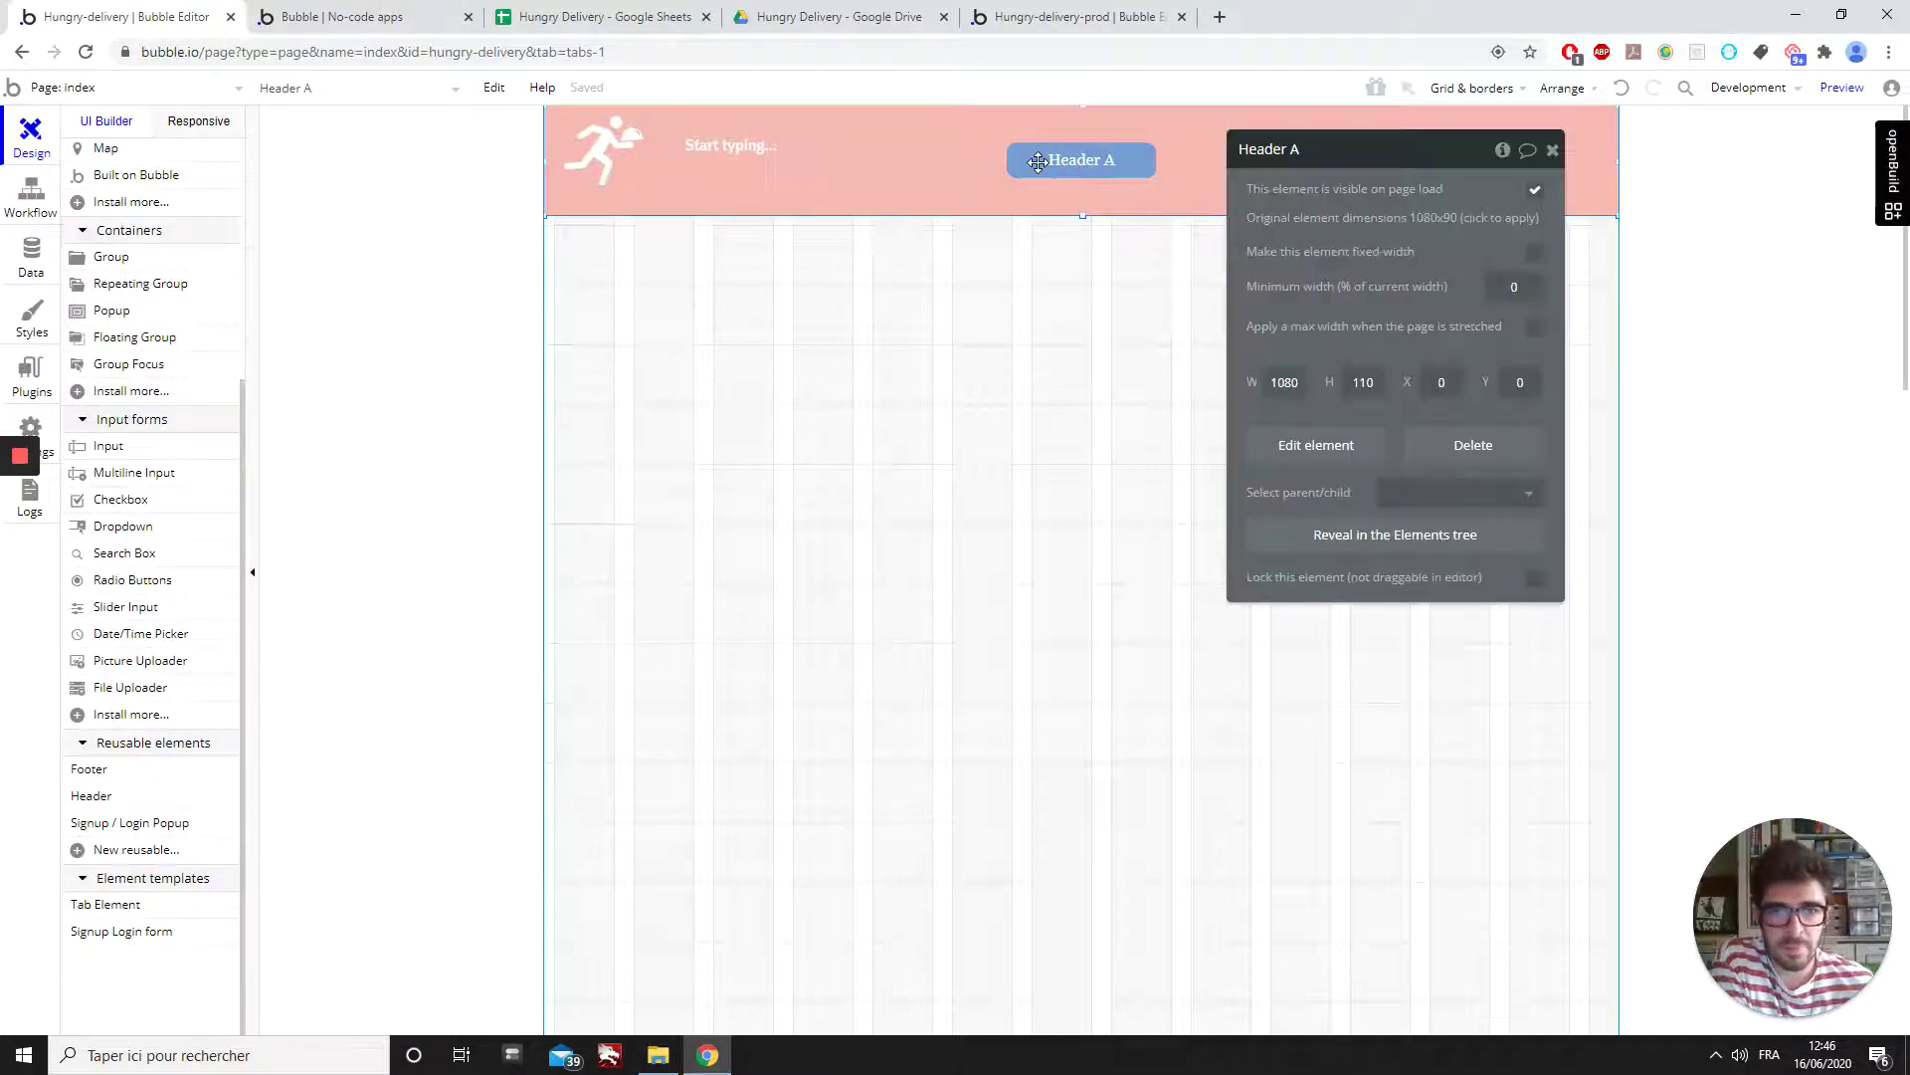
{"action": "left_click", "coordinate": [1320, 448]}
- Set the font colour of the search box's Searchbox Adress style to #FFFFFF and return to the Header design
{"action": "double_click", "coordinate": [744, 149]}
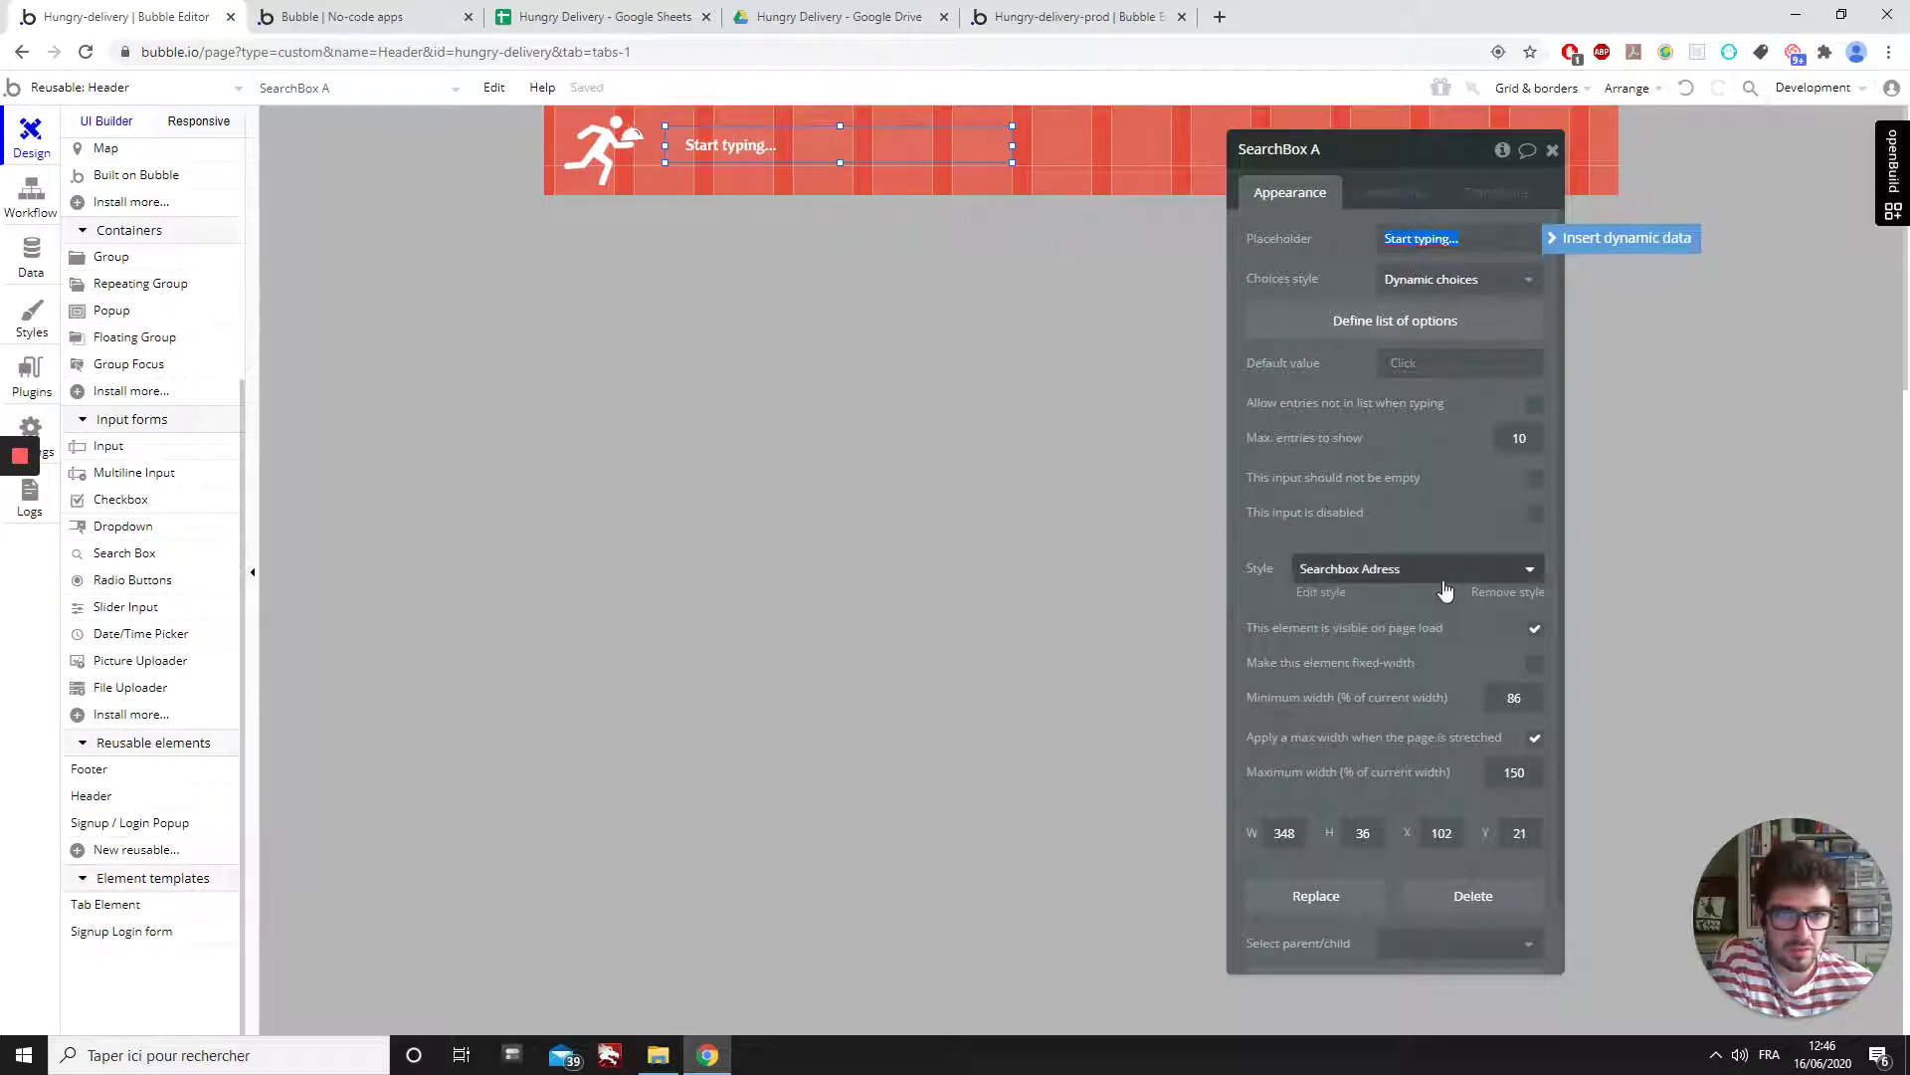
{"action": "left_click", "coordinate": [1328, 594]}
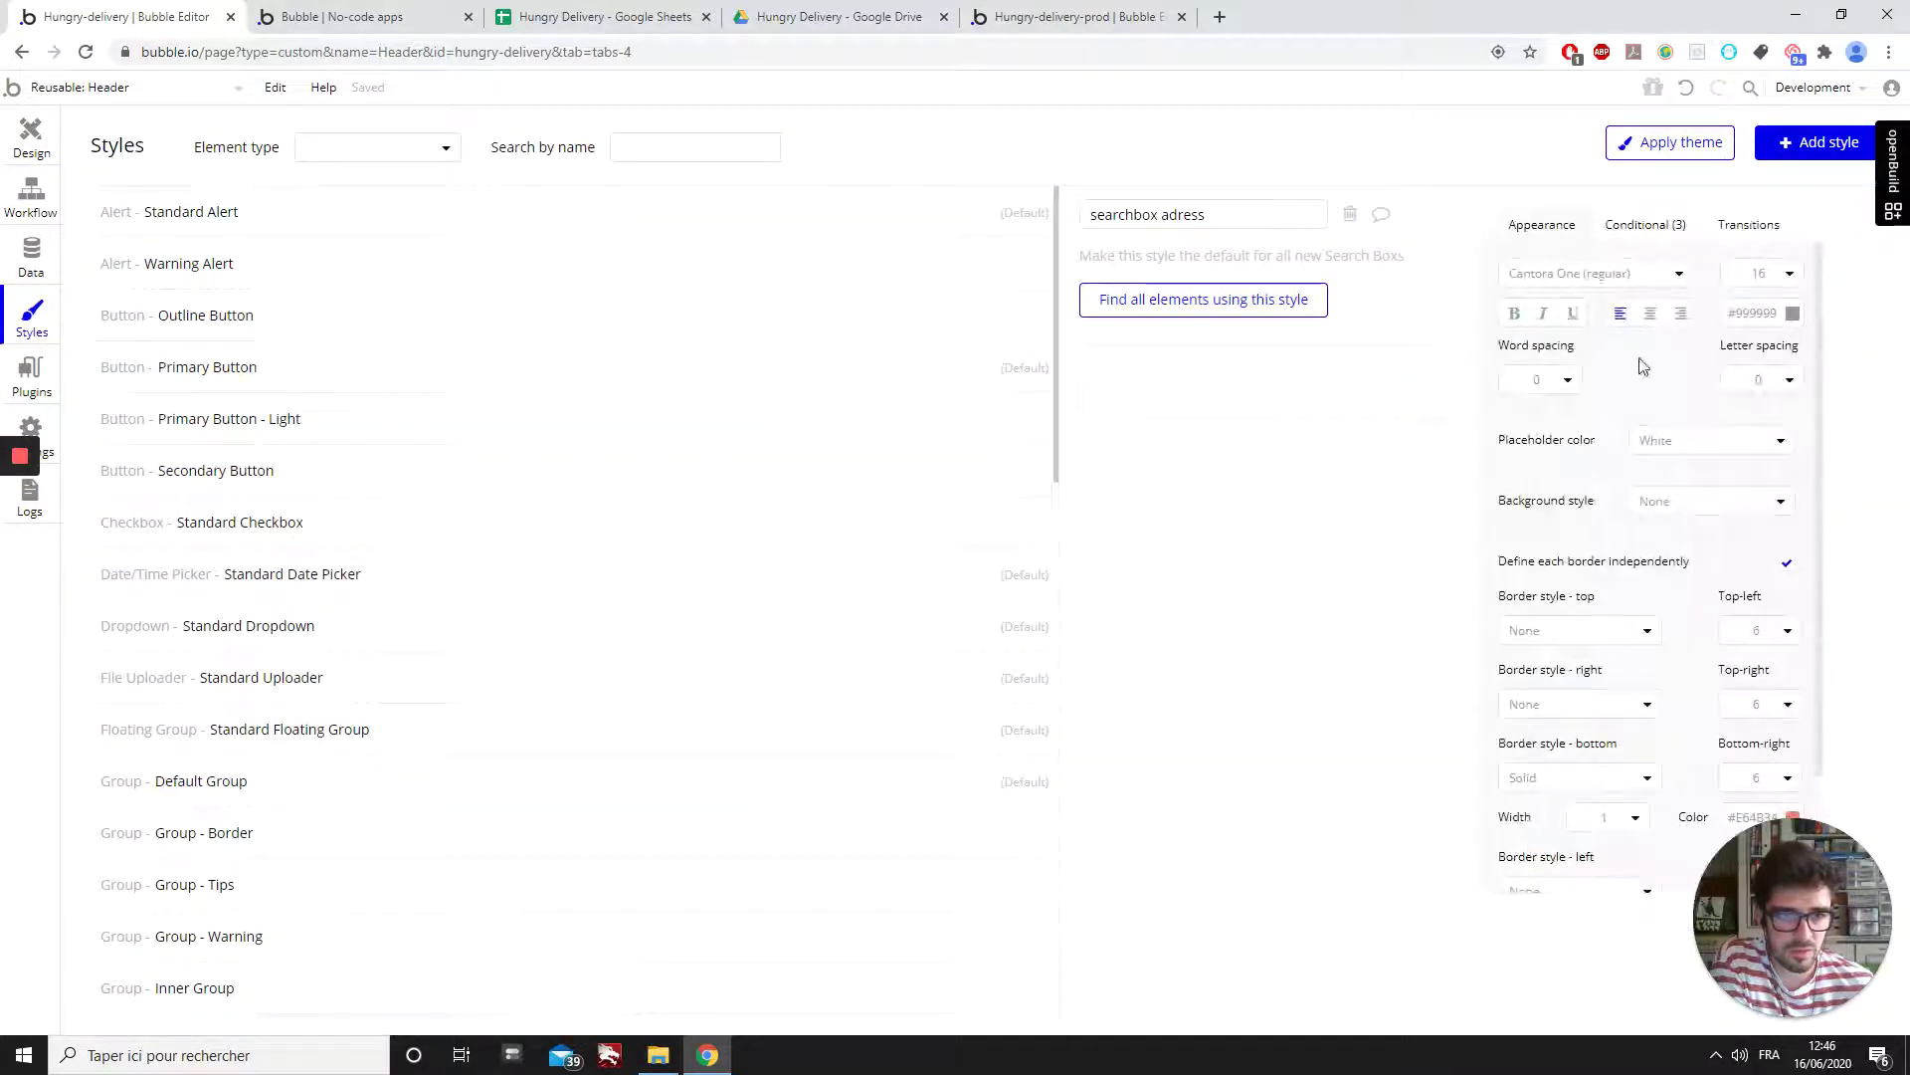
{"action": "left_click", "coordinate": [1769, 316]}
{"action": "type", "text": "FFFFFF"}
{"action": "left_click", "coordinate": [1264, 496]}
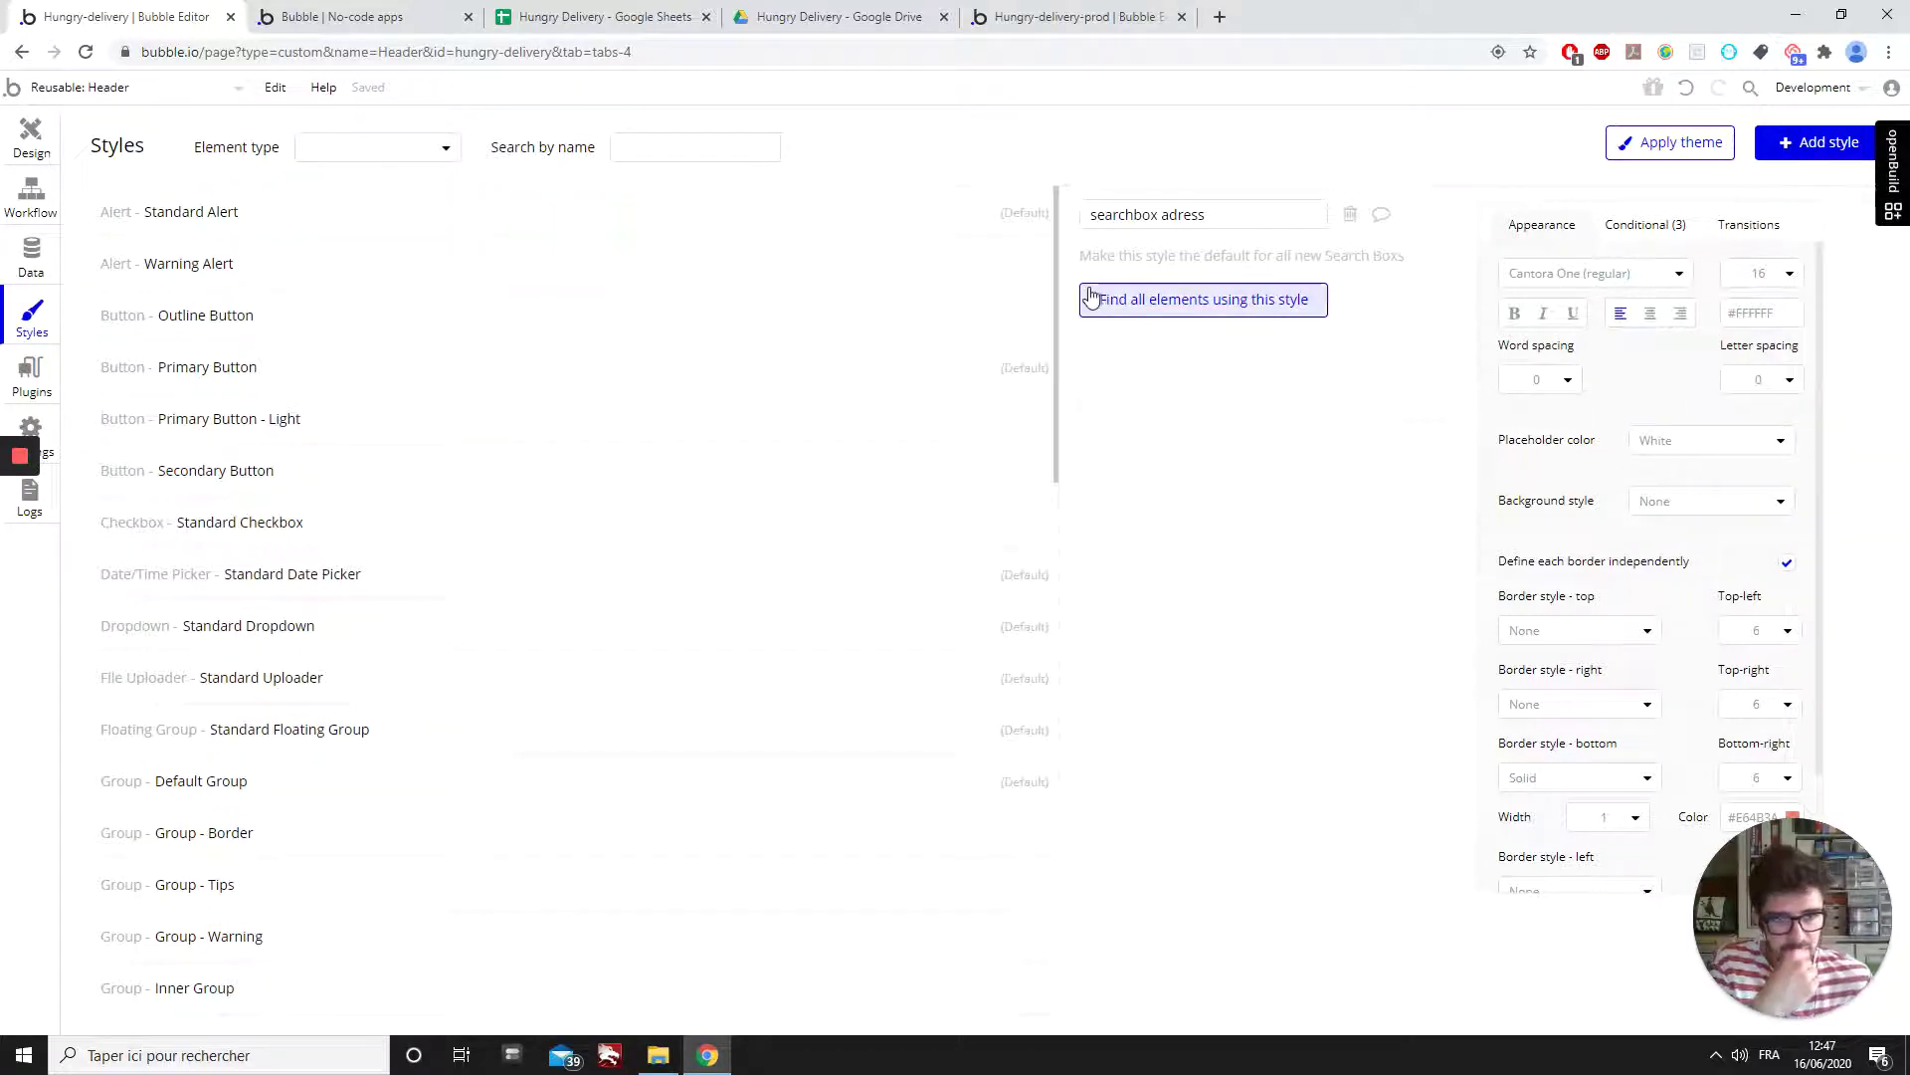
{"action": "left_click", "coordinate": [24, 136]}
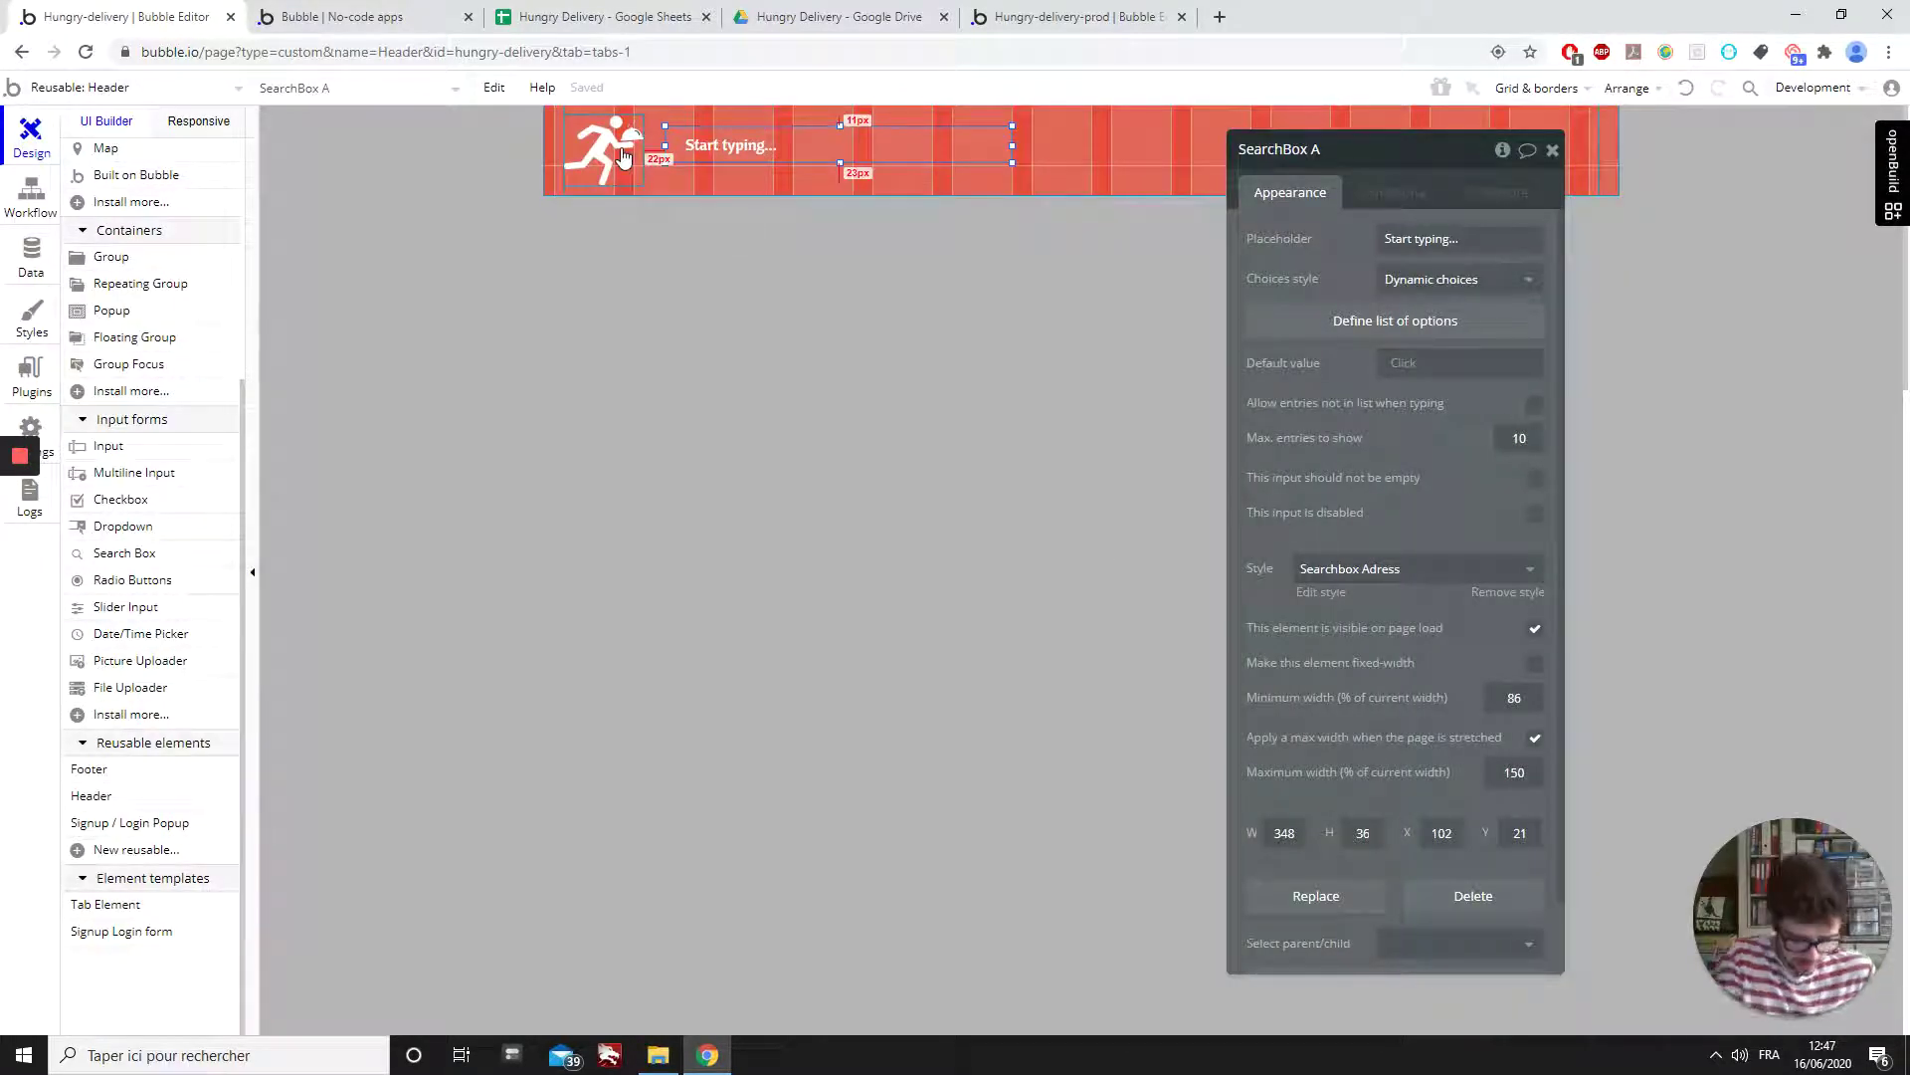
- Nudge the search box left to X 100 and set its height to 45
{"action": "key", "text": "Left"}
{"action": "key", "text": "Left"}
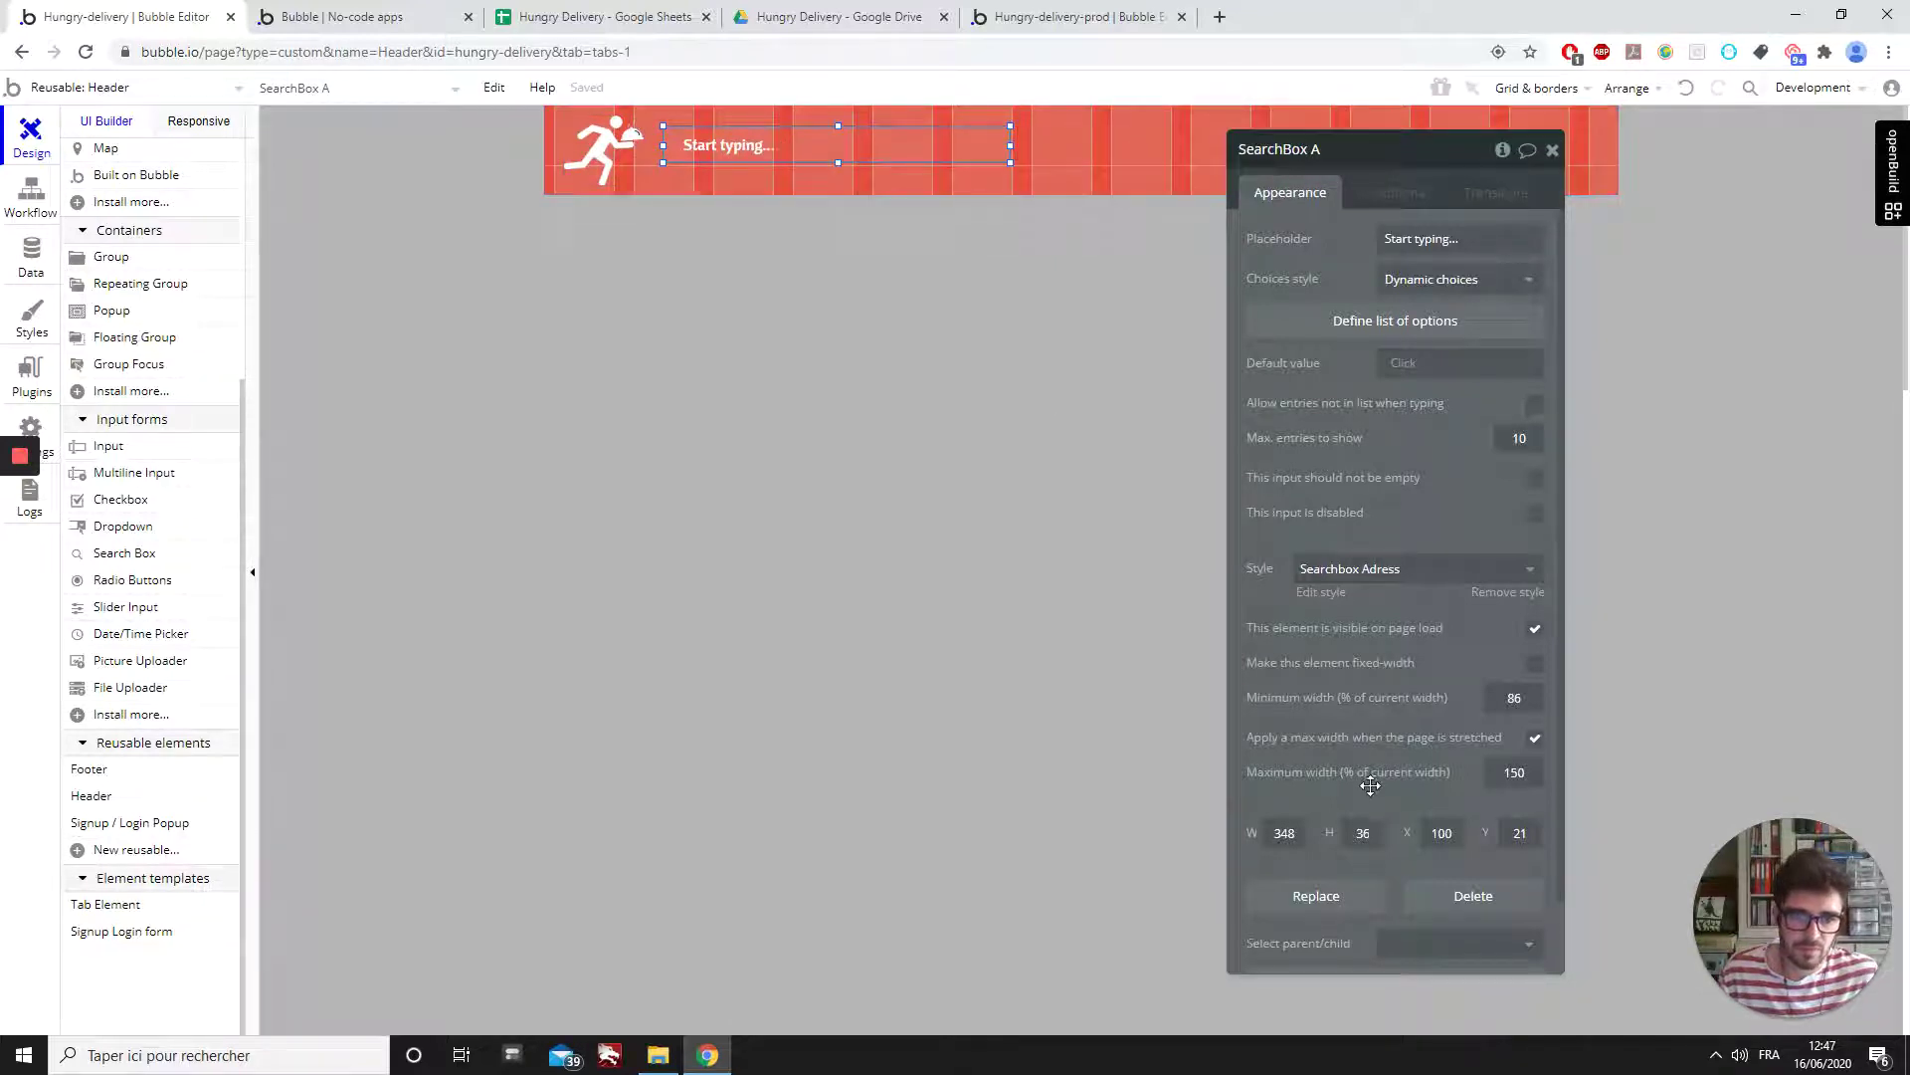
{"action": "left_click_drag", "start_coordinate": [1376, 829], "coordinate": [1318, 873]}
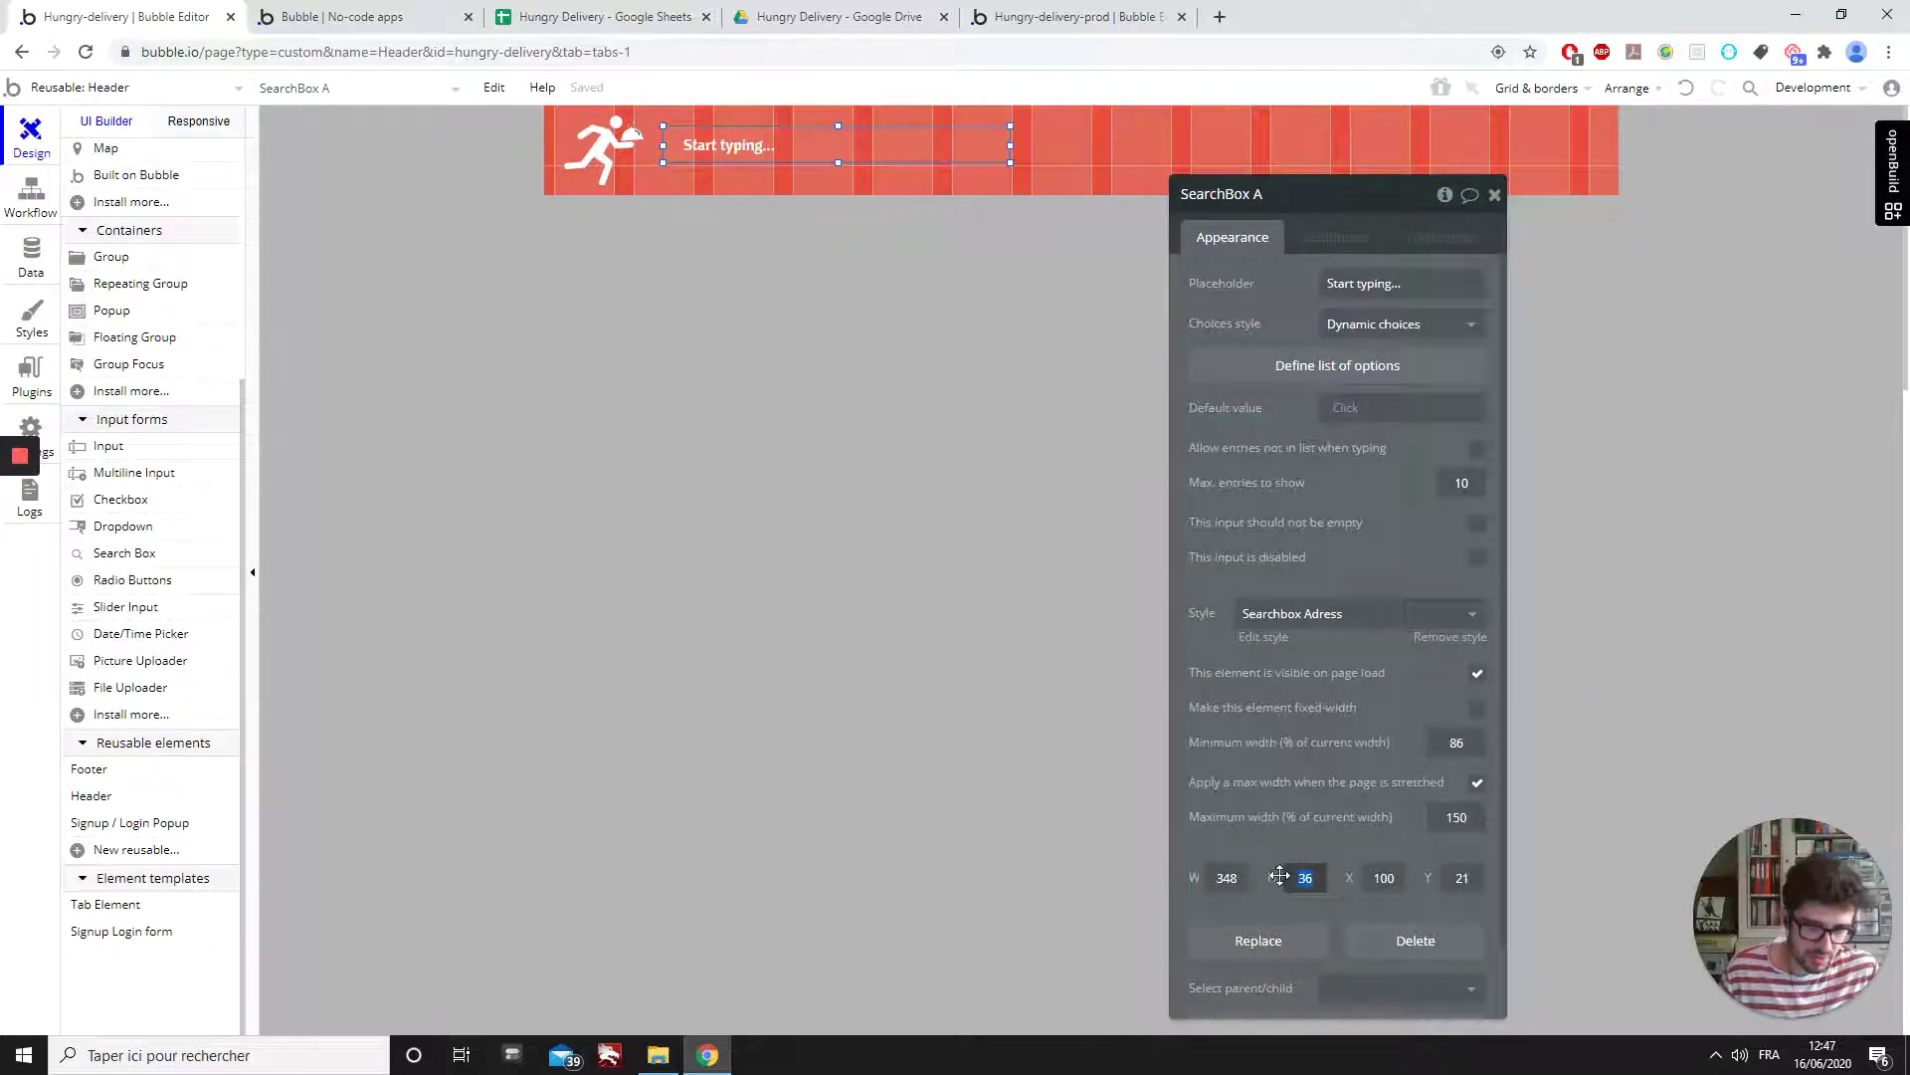
{"action": "type", "text": "45"}
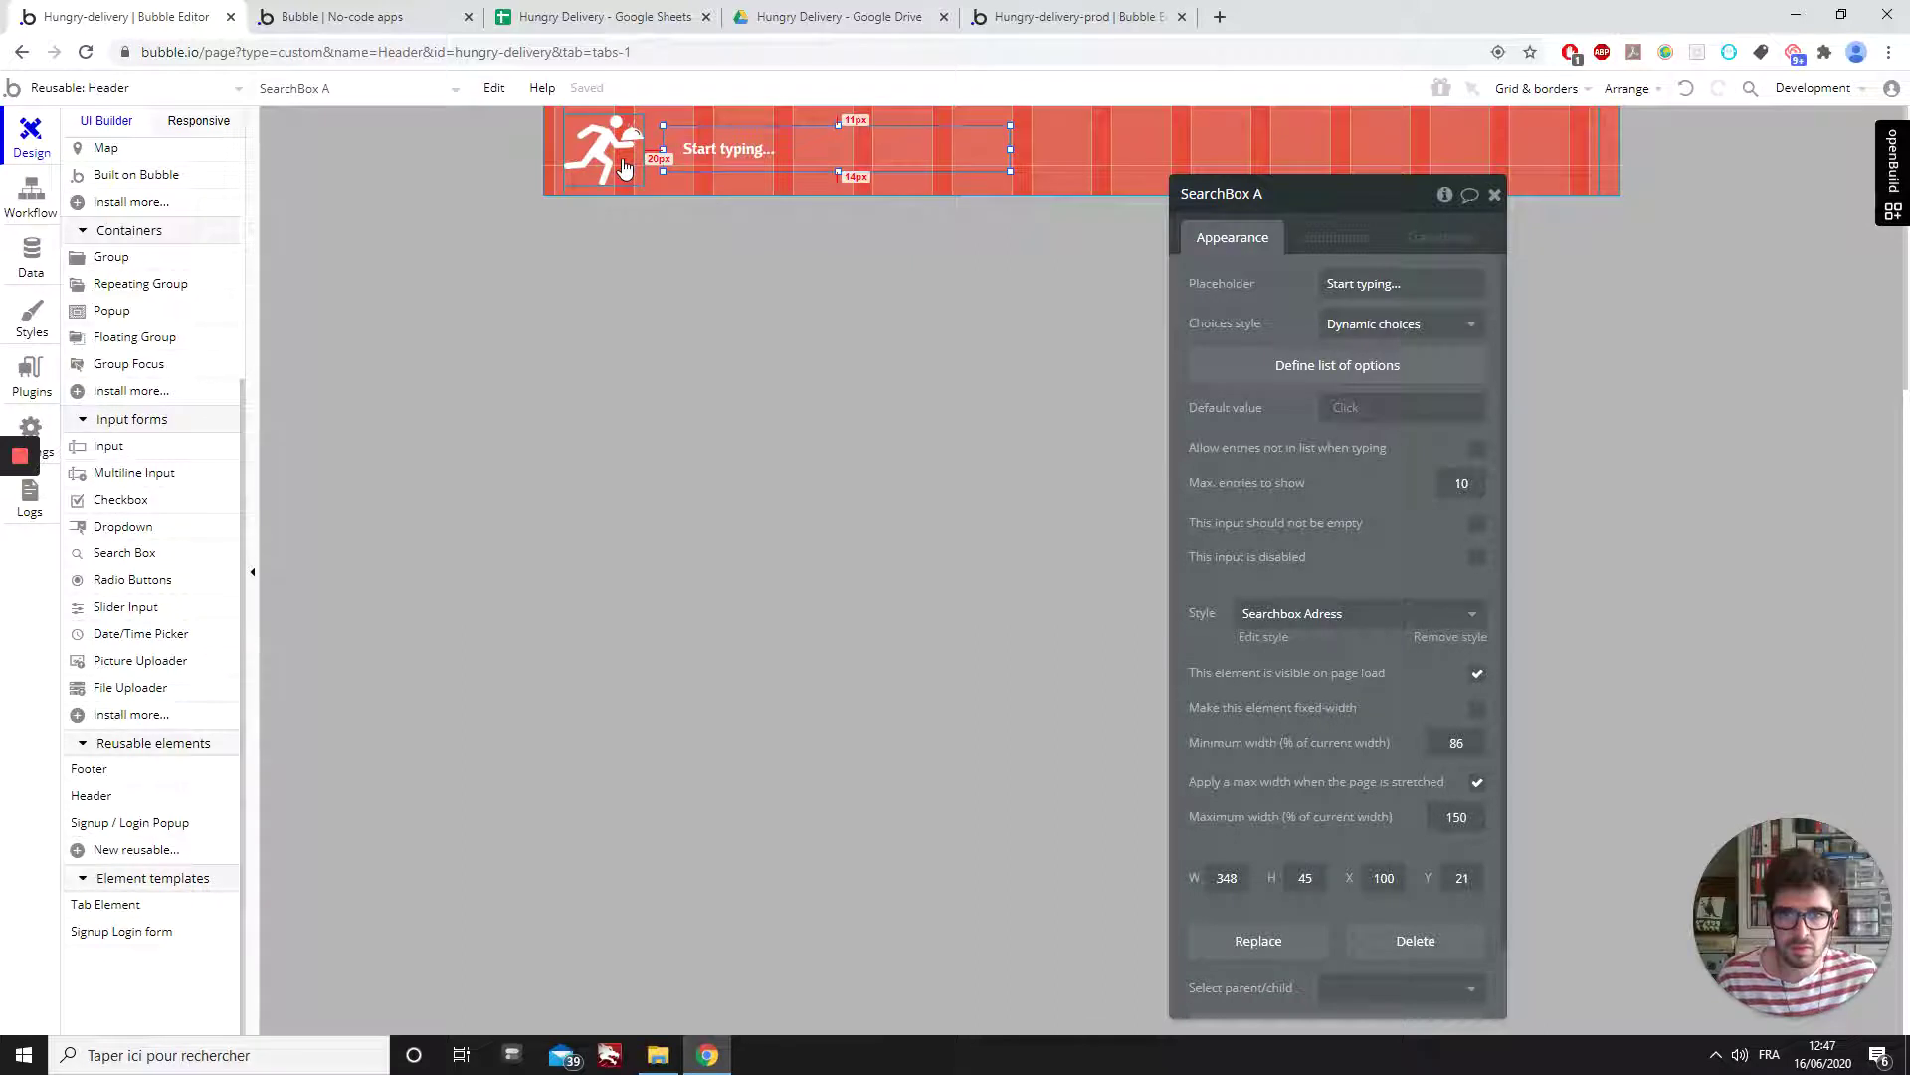
- Nudge the search box down to Y 25 and close its properties
{"action": "key", "text": "Down"}
{"action": "key", "text": "Down"}
{"action": "key", "text": "Down"}
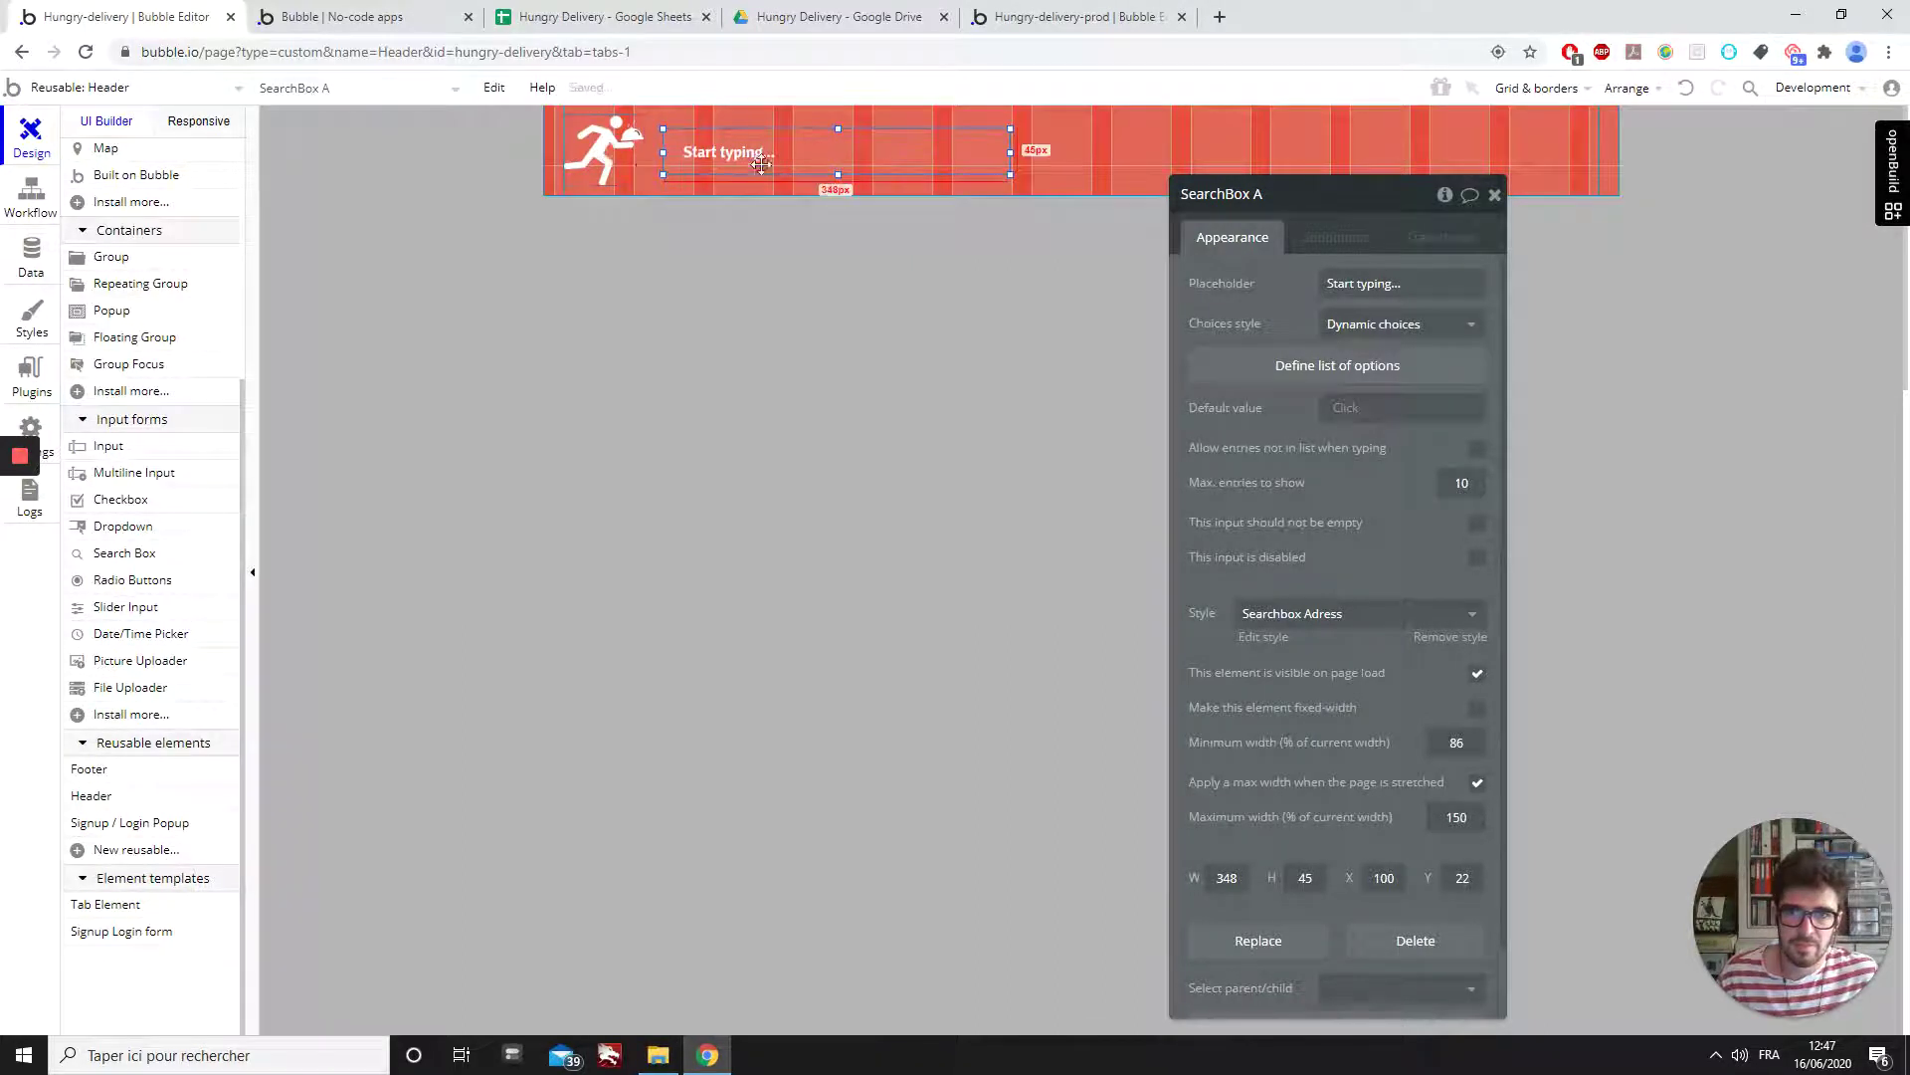
{"action": "key", "text": "Down"}
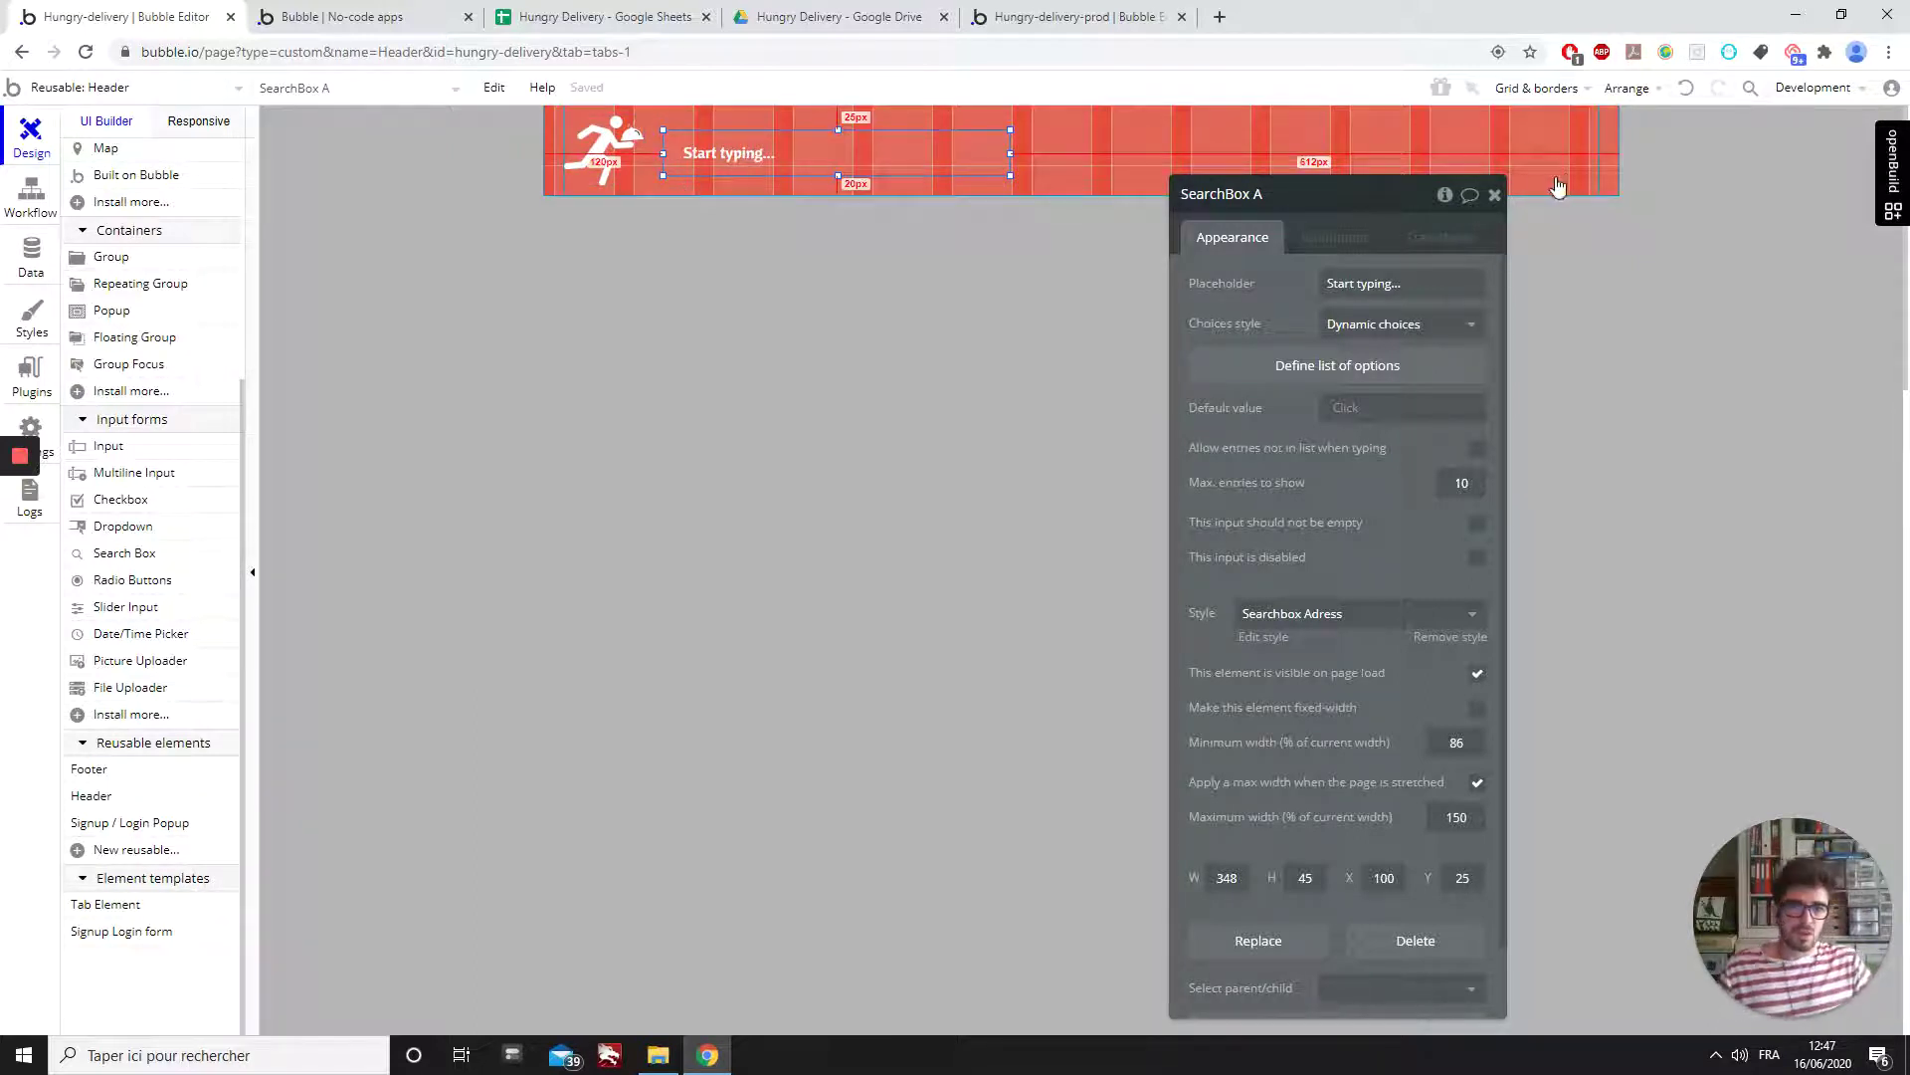
{"action": "left_click", "coordinate": [1494, 194]}
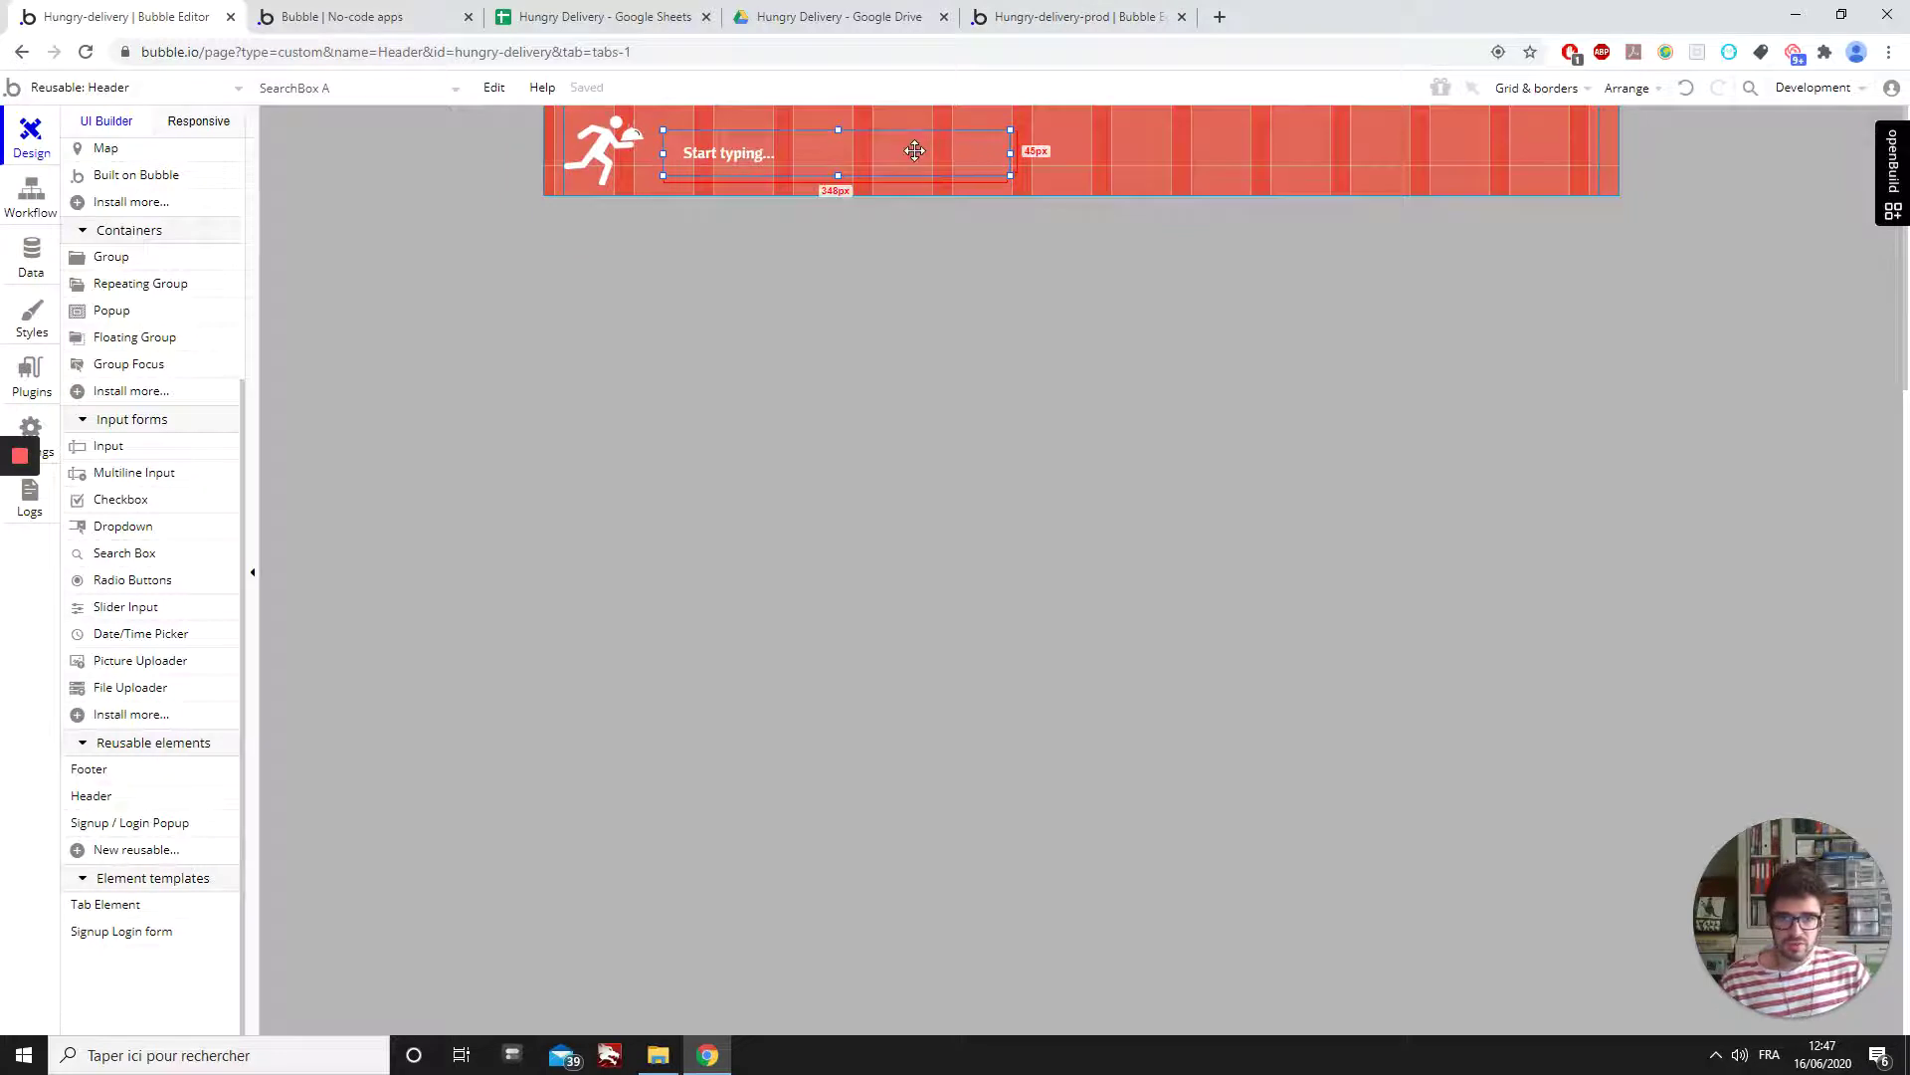
{"action": "left_click", "coordinate": [697, 333]}
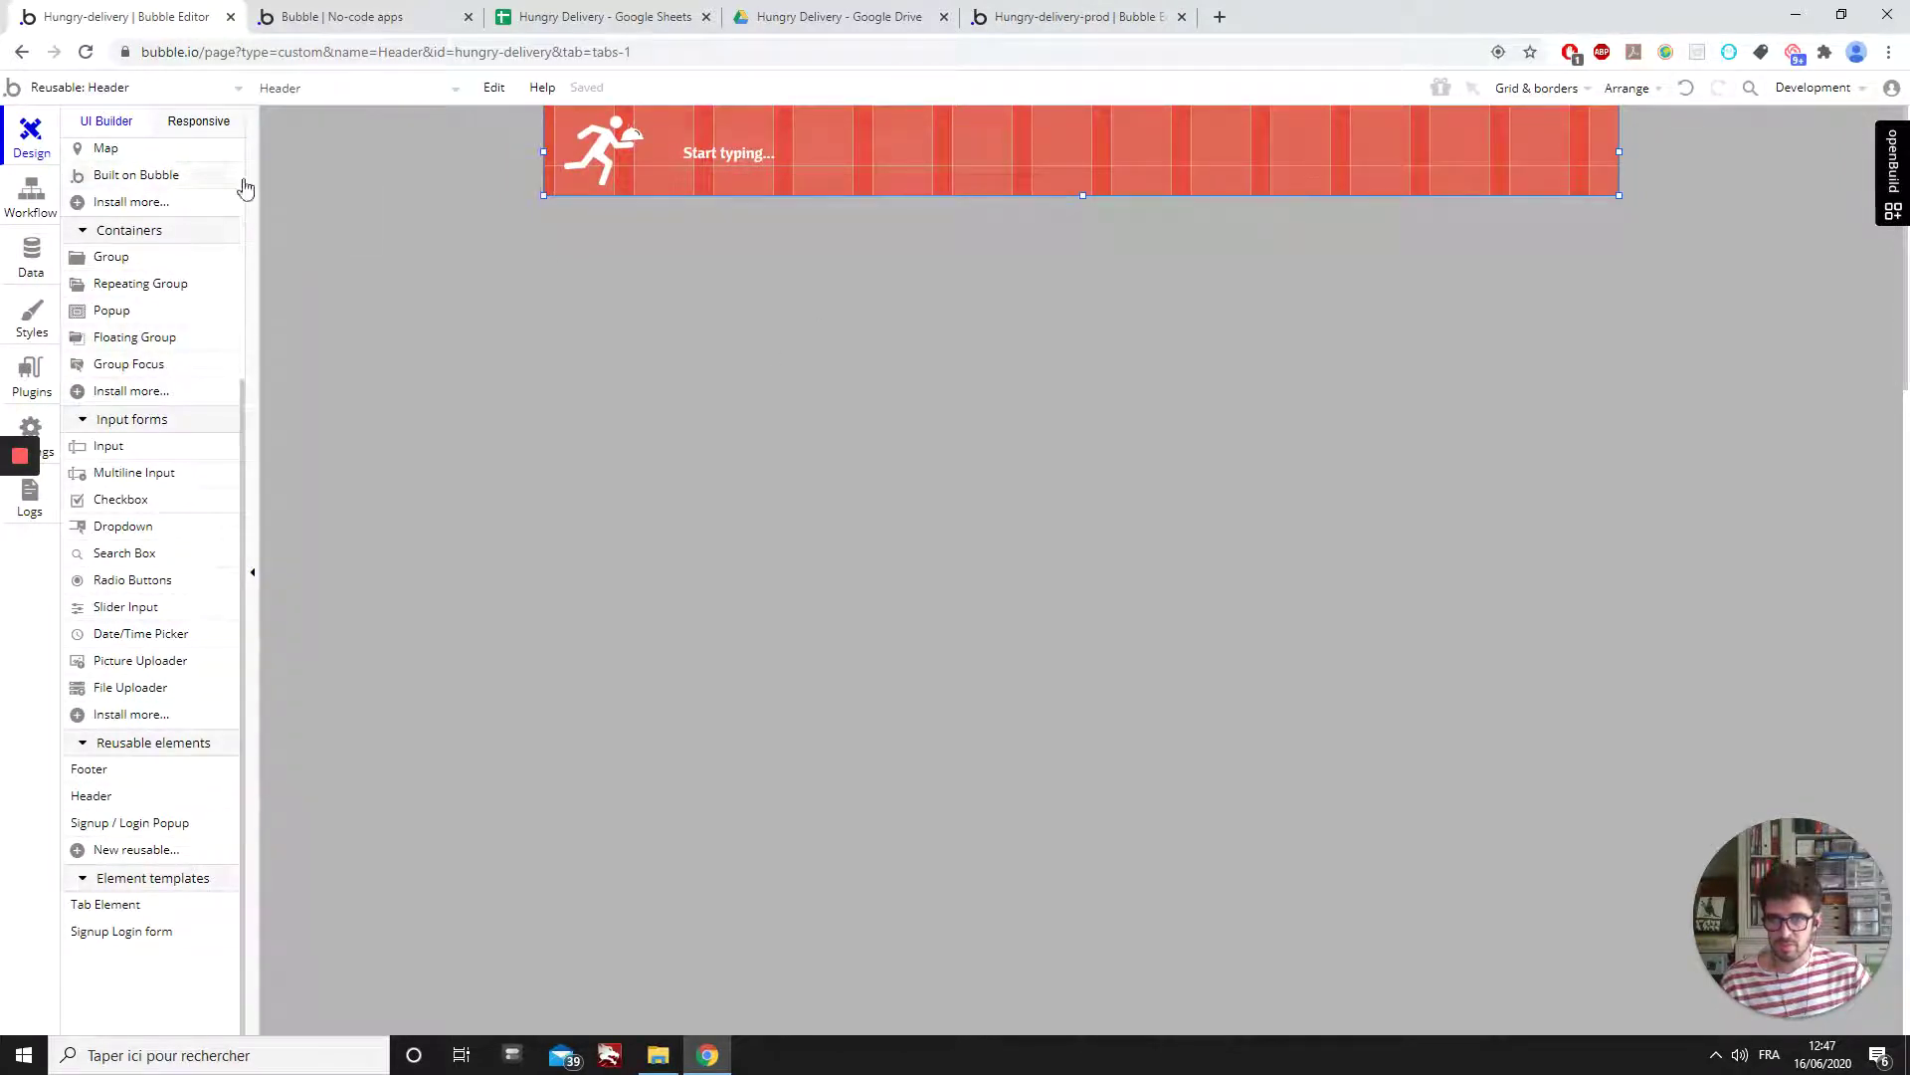
{"action": "left_click", "coordinate": [776, 169]}
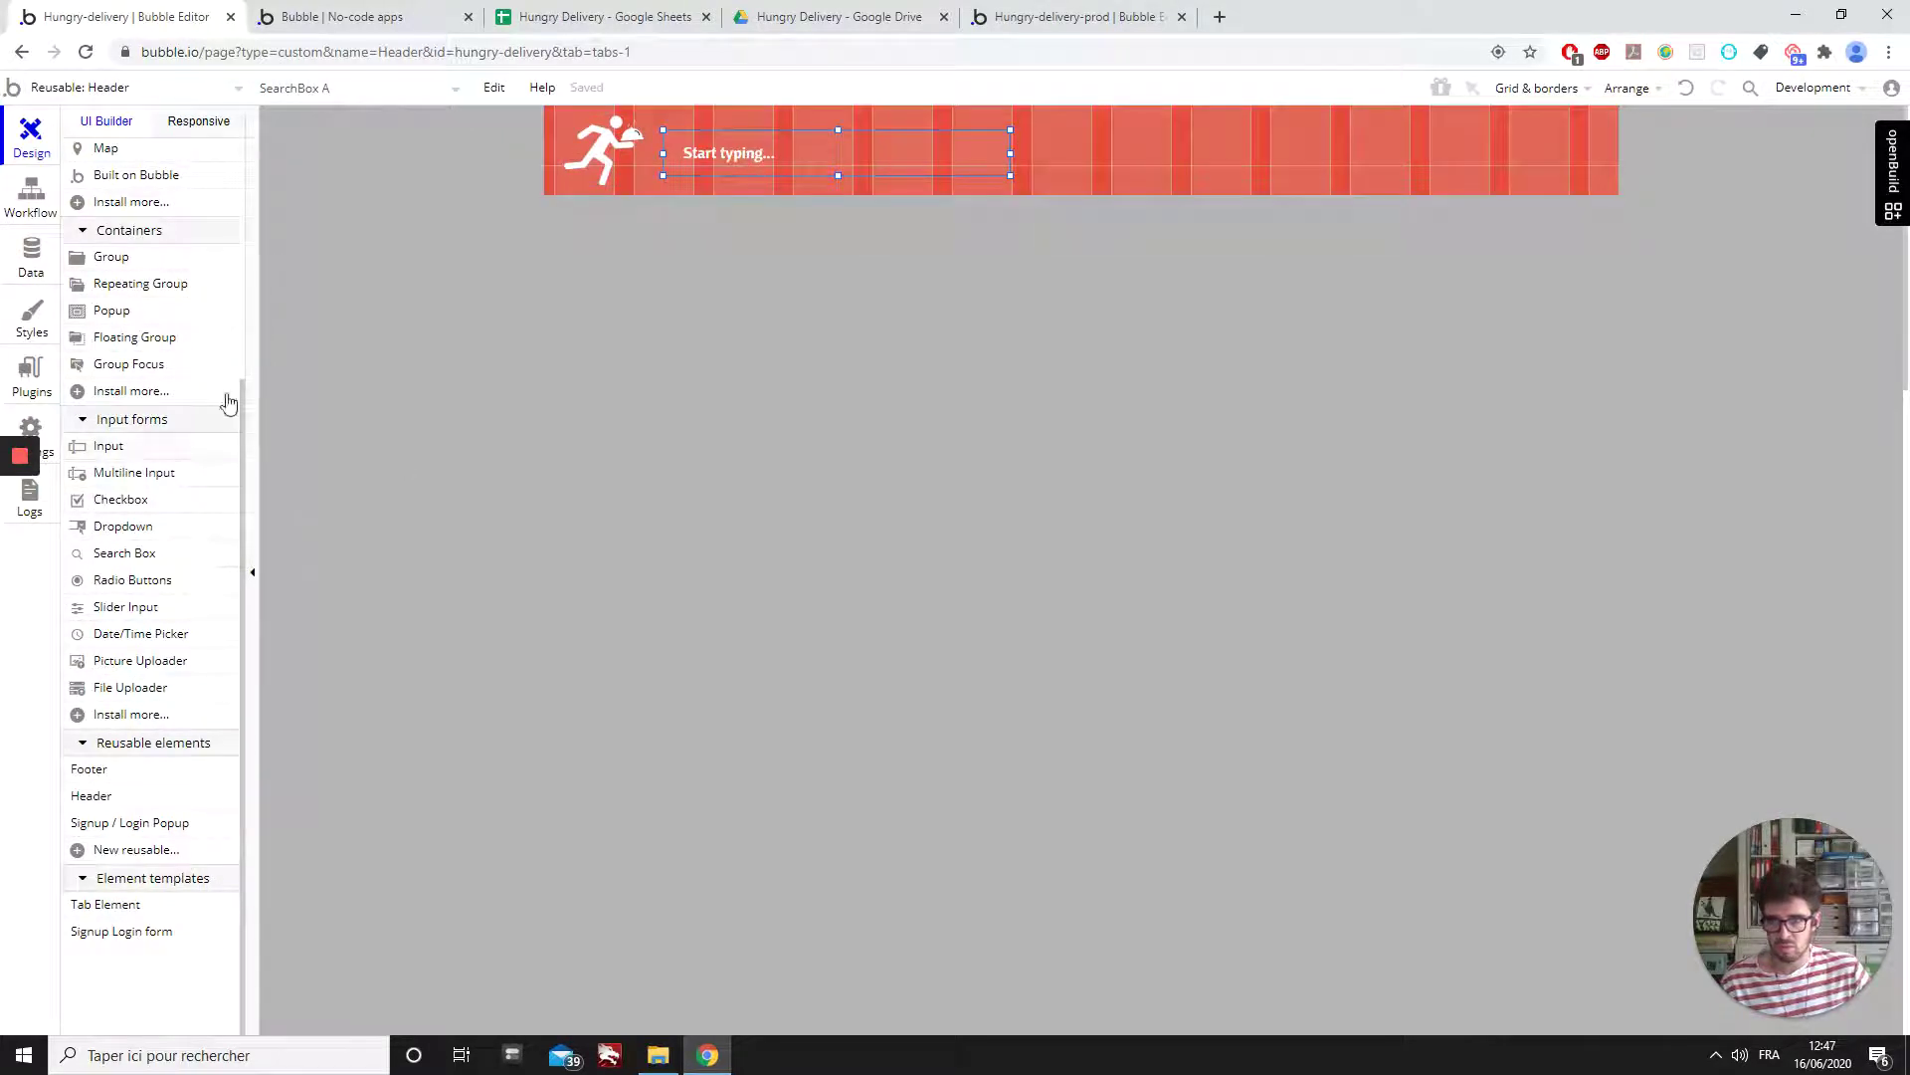
- Draw a group about 235 by 50 near the header's right end and name it Group connexion
{"action": "left_click", "coordinate": [151, 261]}
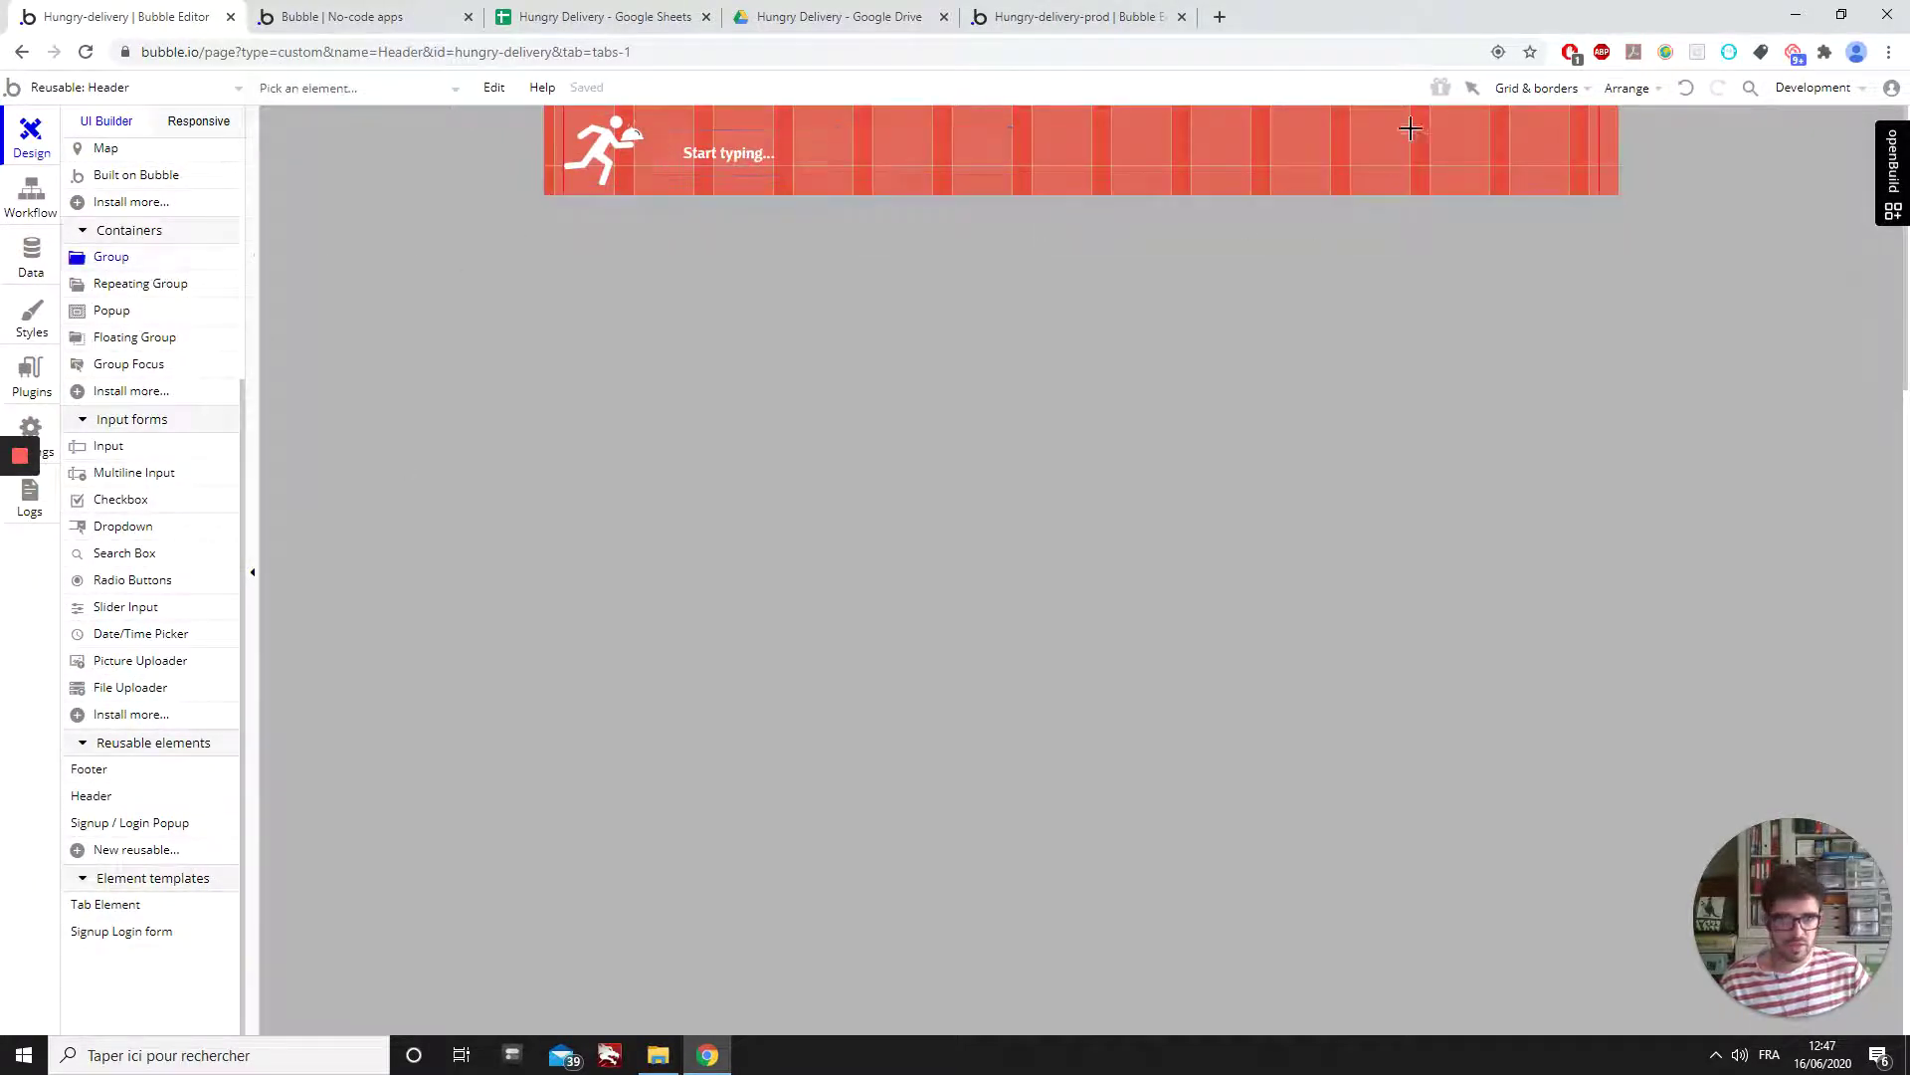
{"action": "mouse_move", "coordinate": [1336, 119]}
{"action": "left_mouse_down"}
{"action": "mouse_move", "coordinate": [1440, 169]}
{"action": "mouse_move", "coordinate": [1569, 171]}
{"action": "left_mouse_up"}
{"action": "left_click", "coordinate": [1256, 196]}
{"action": "key", "text": "BackSpace"}
{"action": "type", "text": "connexion"}
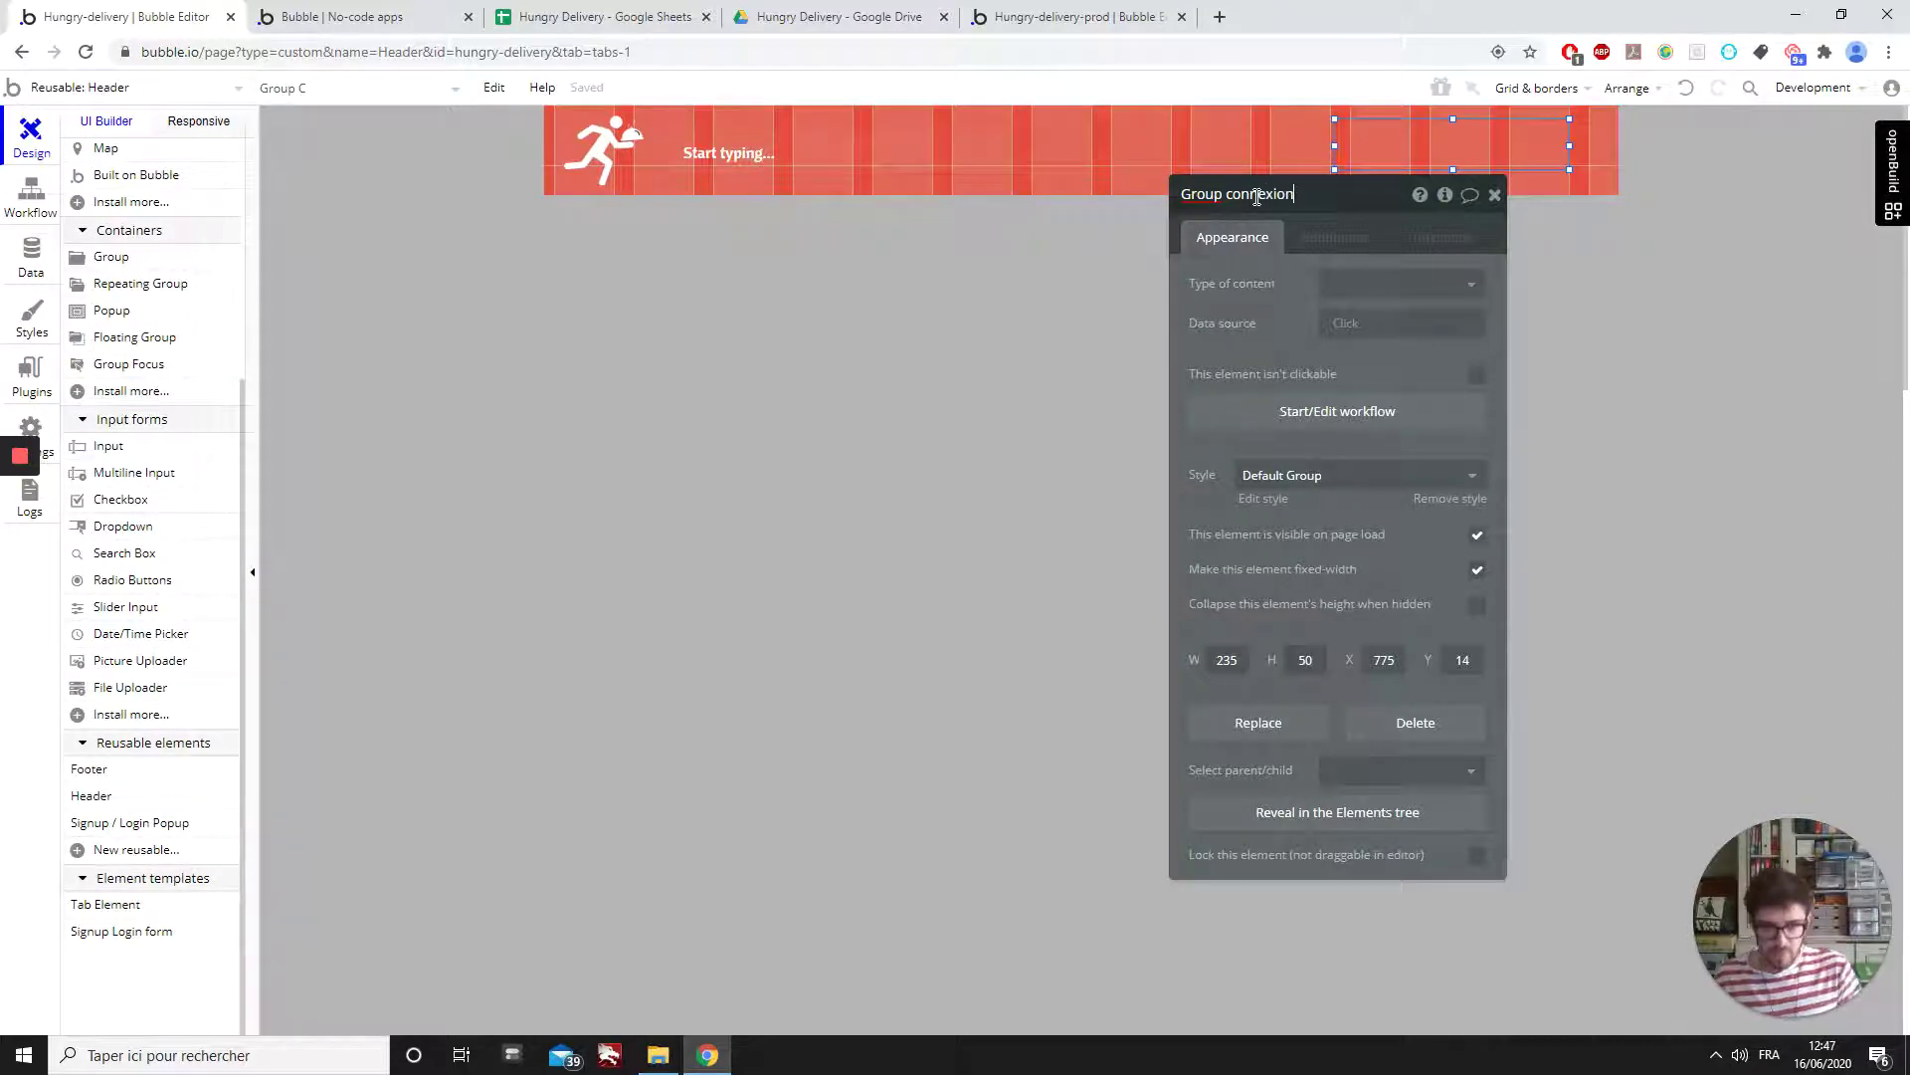
{"action": "left_click", "coordinate": [1499, 198]}
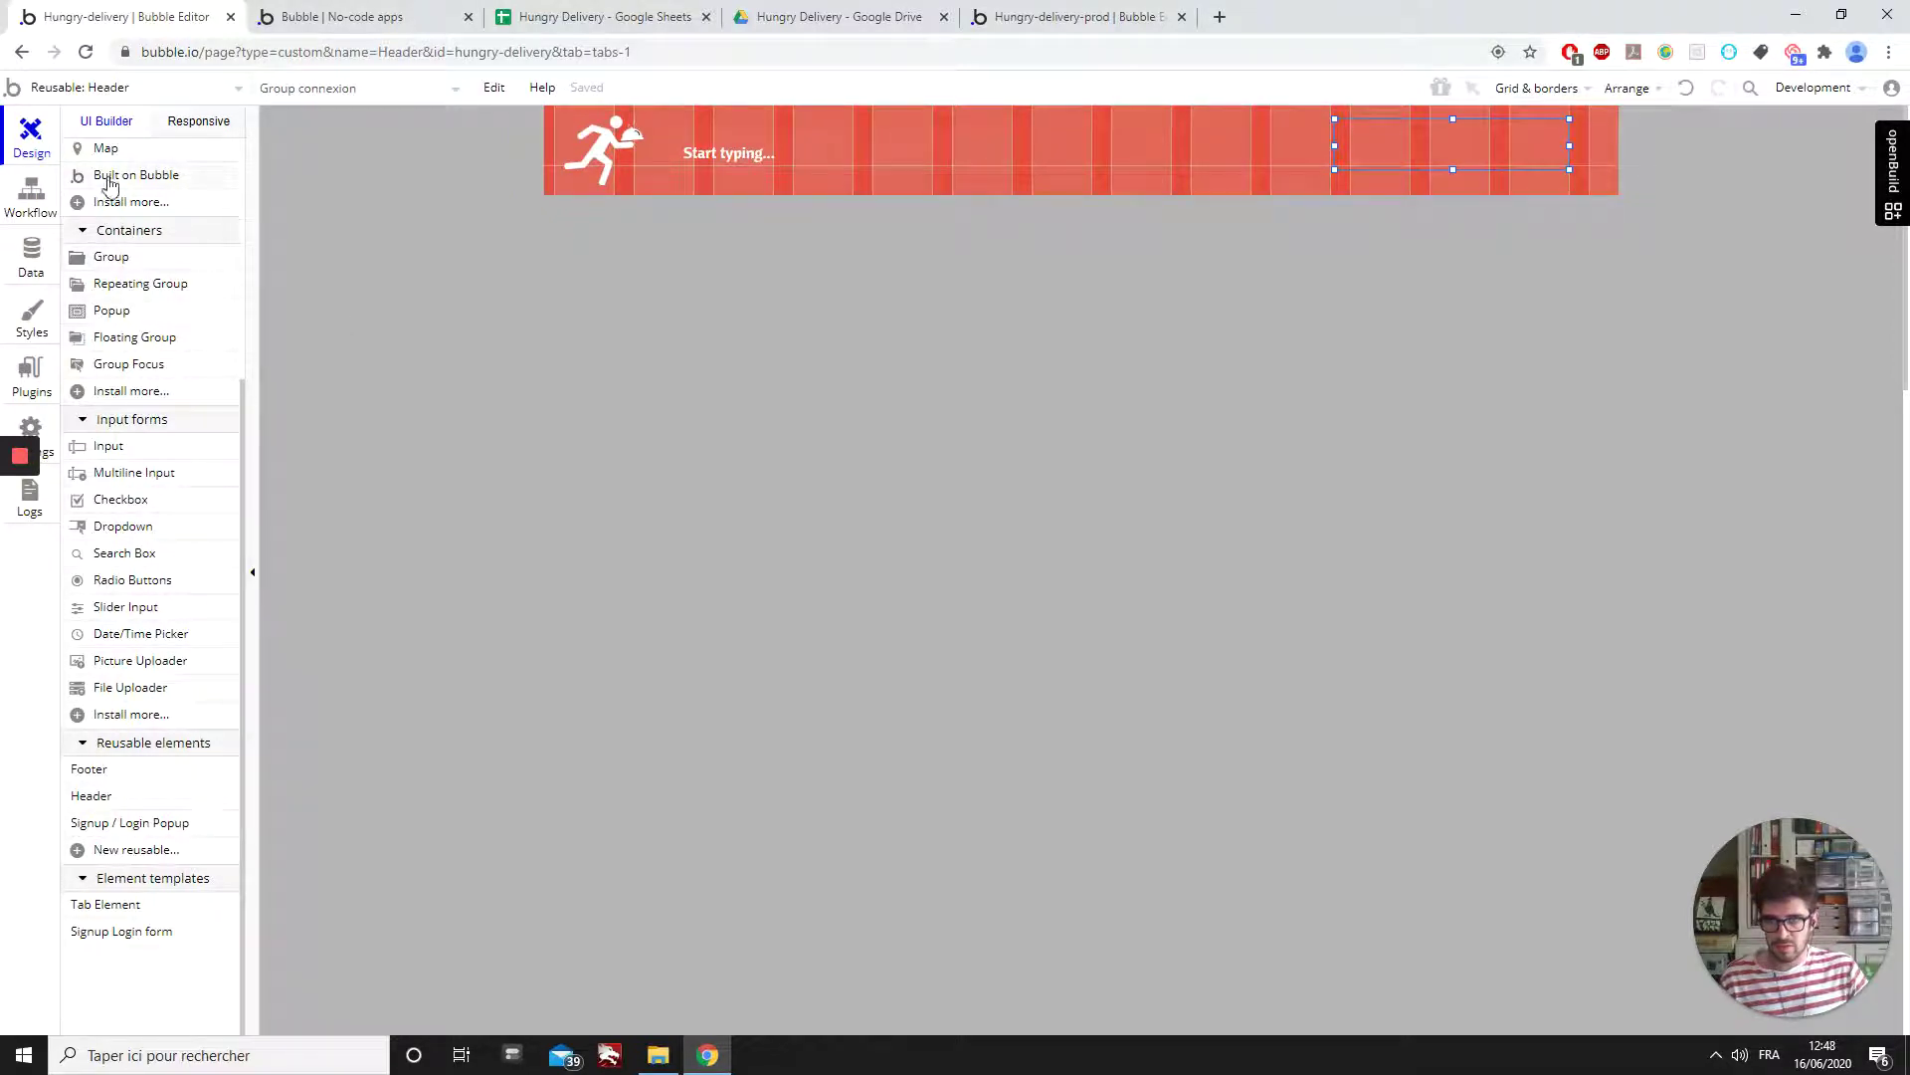
- Add a text element about 174 by 26 inside Group connexion, reading "Connexion"
{"action": "scroll", "coordinate": [125, 311], "scroll_direction": "up", "scroll_amount": 2}
{"action": "scroll", "coordinate": [125, 310], "scroll_direction": "up", "scroll_amount": 2}
{"action": "left_click", "coordinate": [112, 258]}
{"action": "left_click_drag", "start_coordinate": [1387, 130], "coordinate": [1560, 154]}
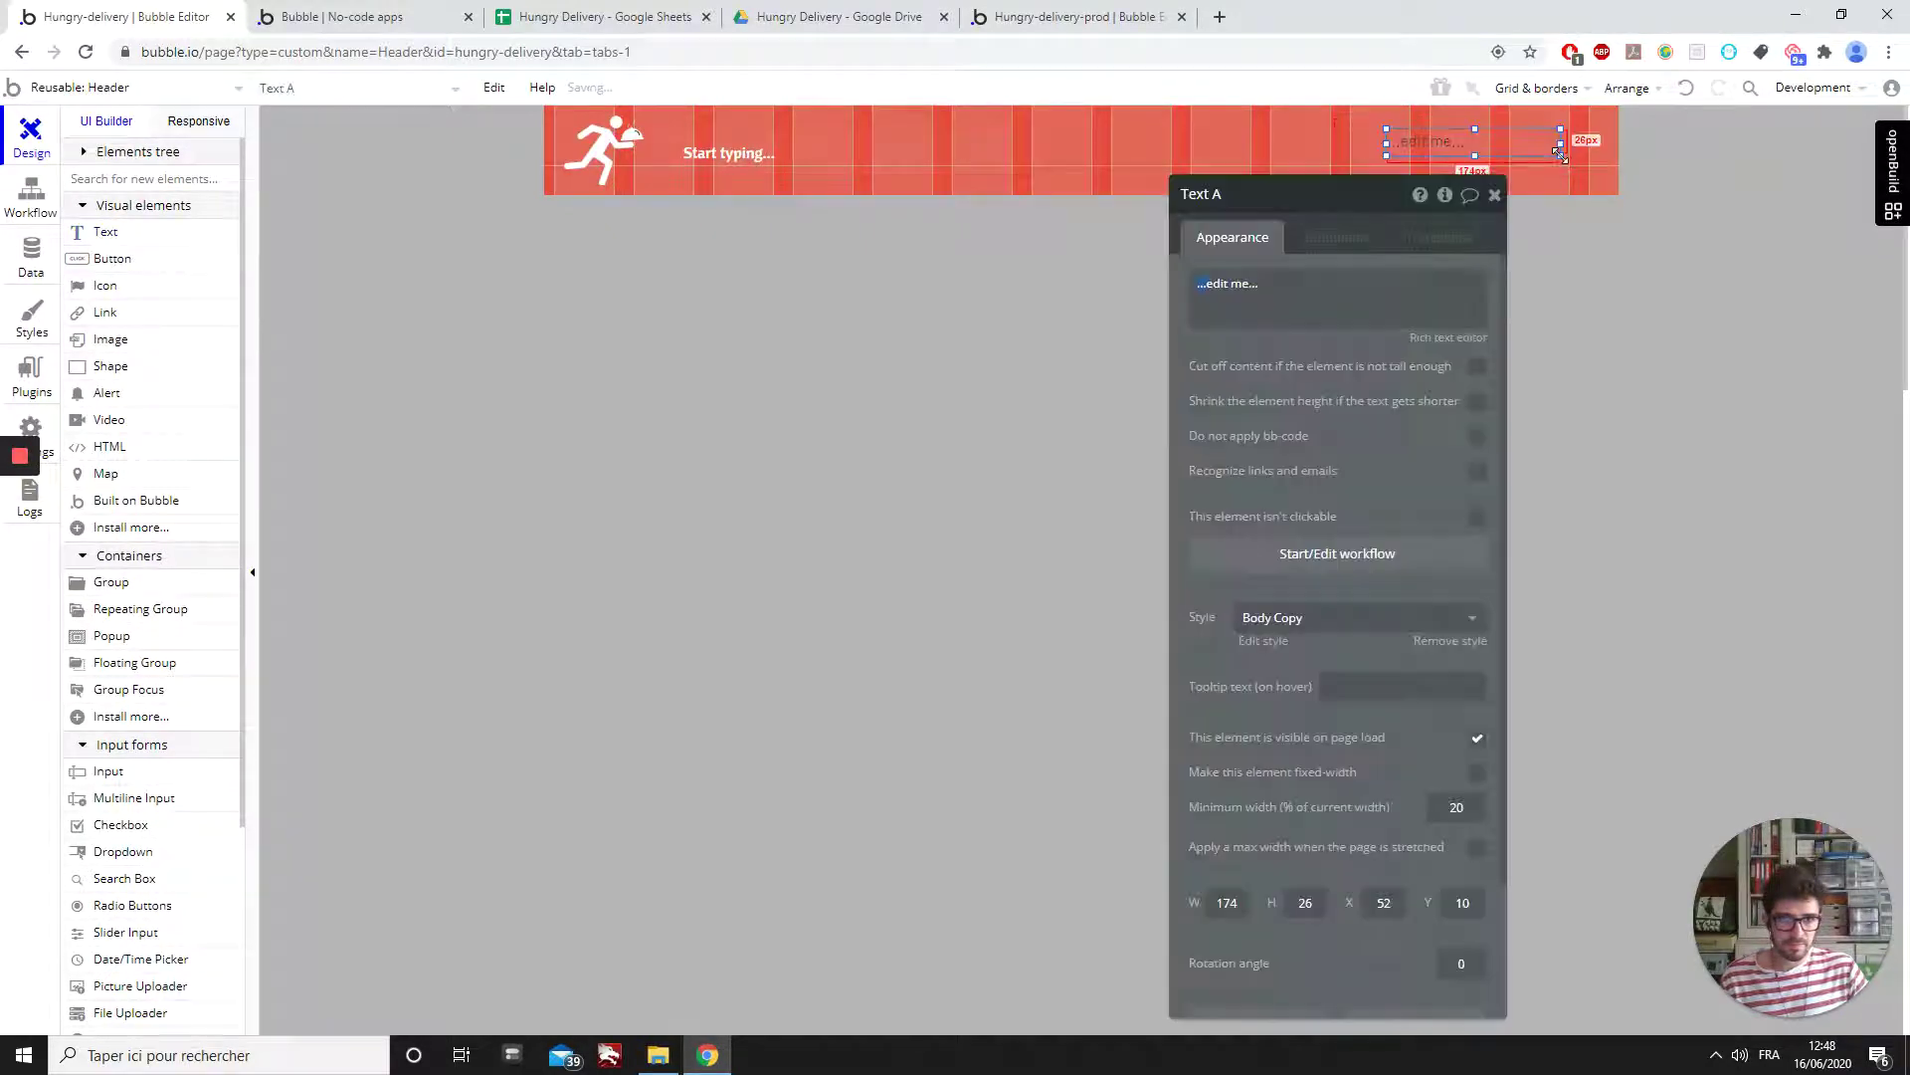
{"action": "type", "text": "Connexion"}
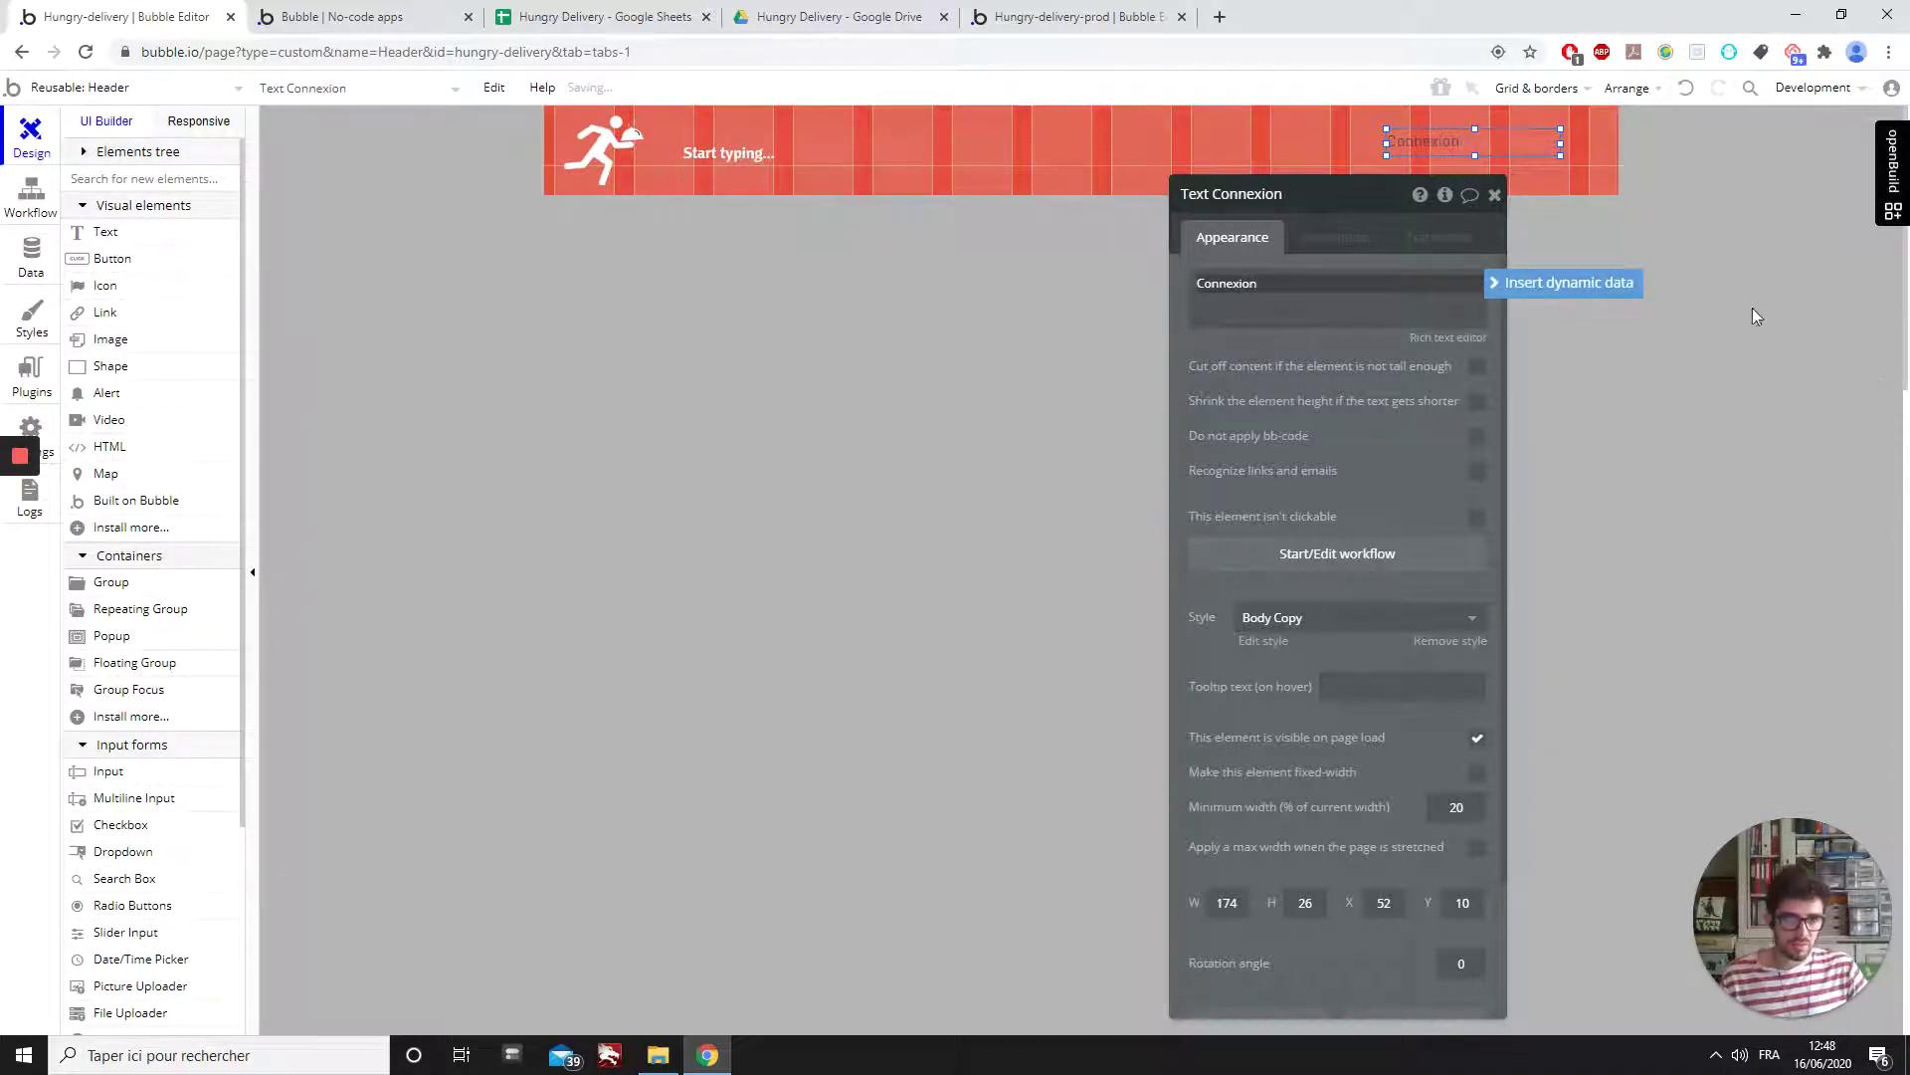
- Apply the Body Small style to the Connexion text and open that style for editing
{"action": "left_click", "coordinate": [1274, 618]}
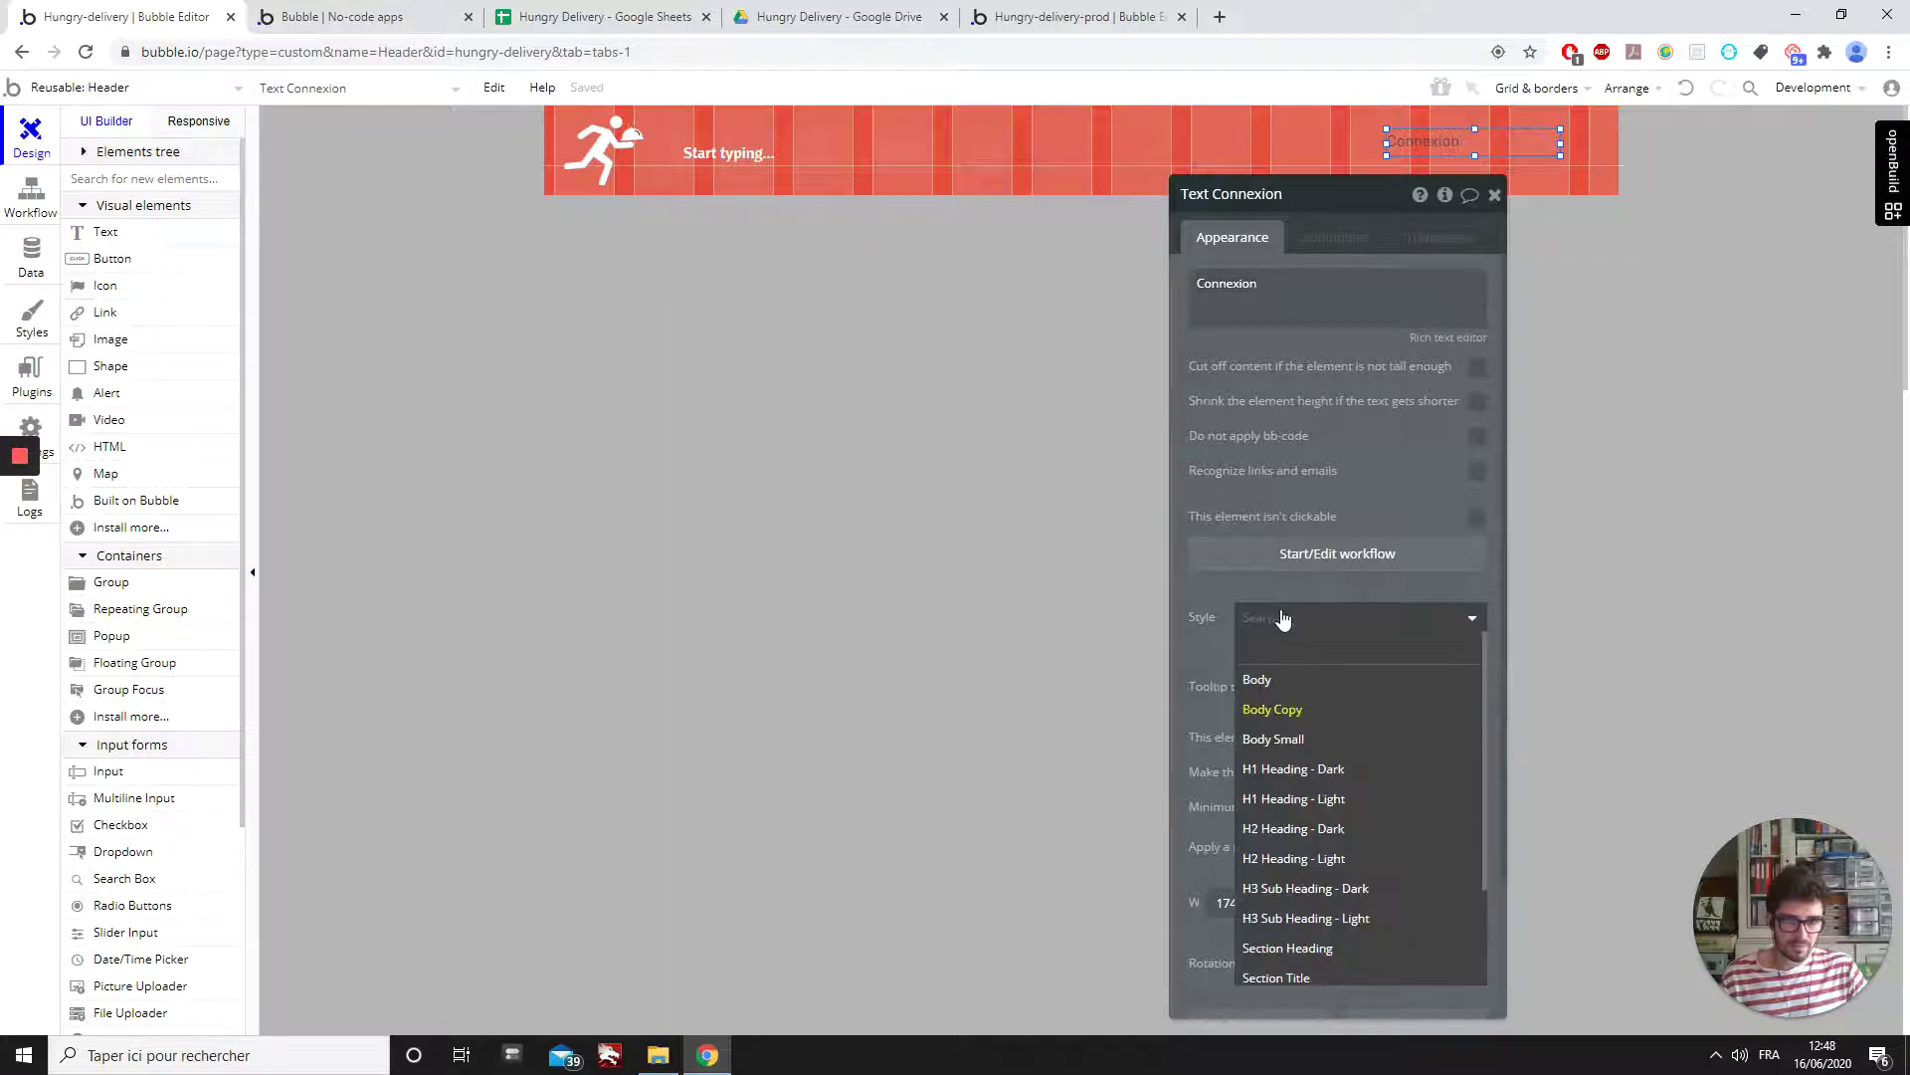
{"action": "right_click", "coordinate": [1288, 742]}
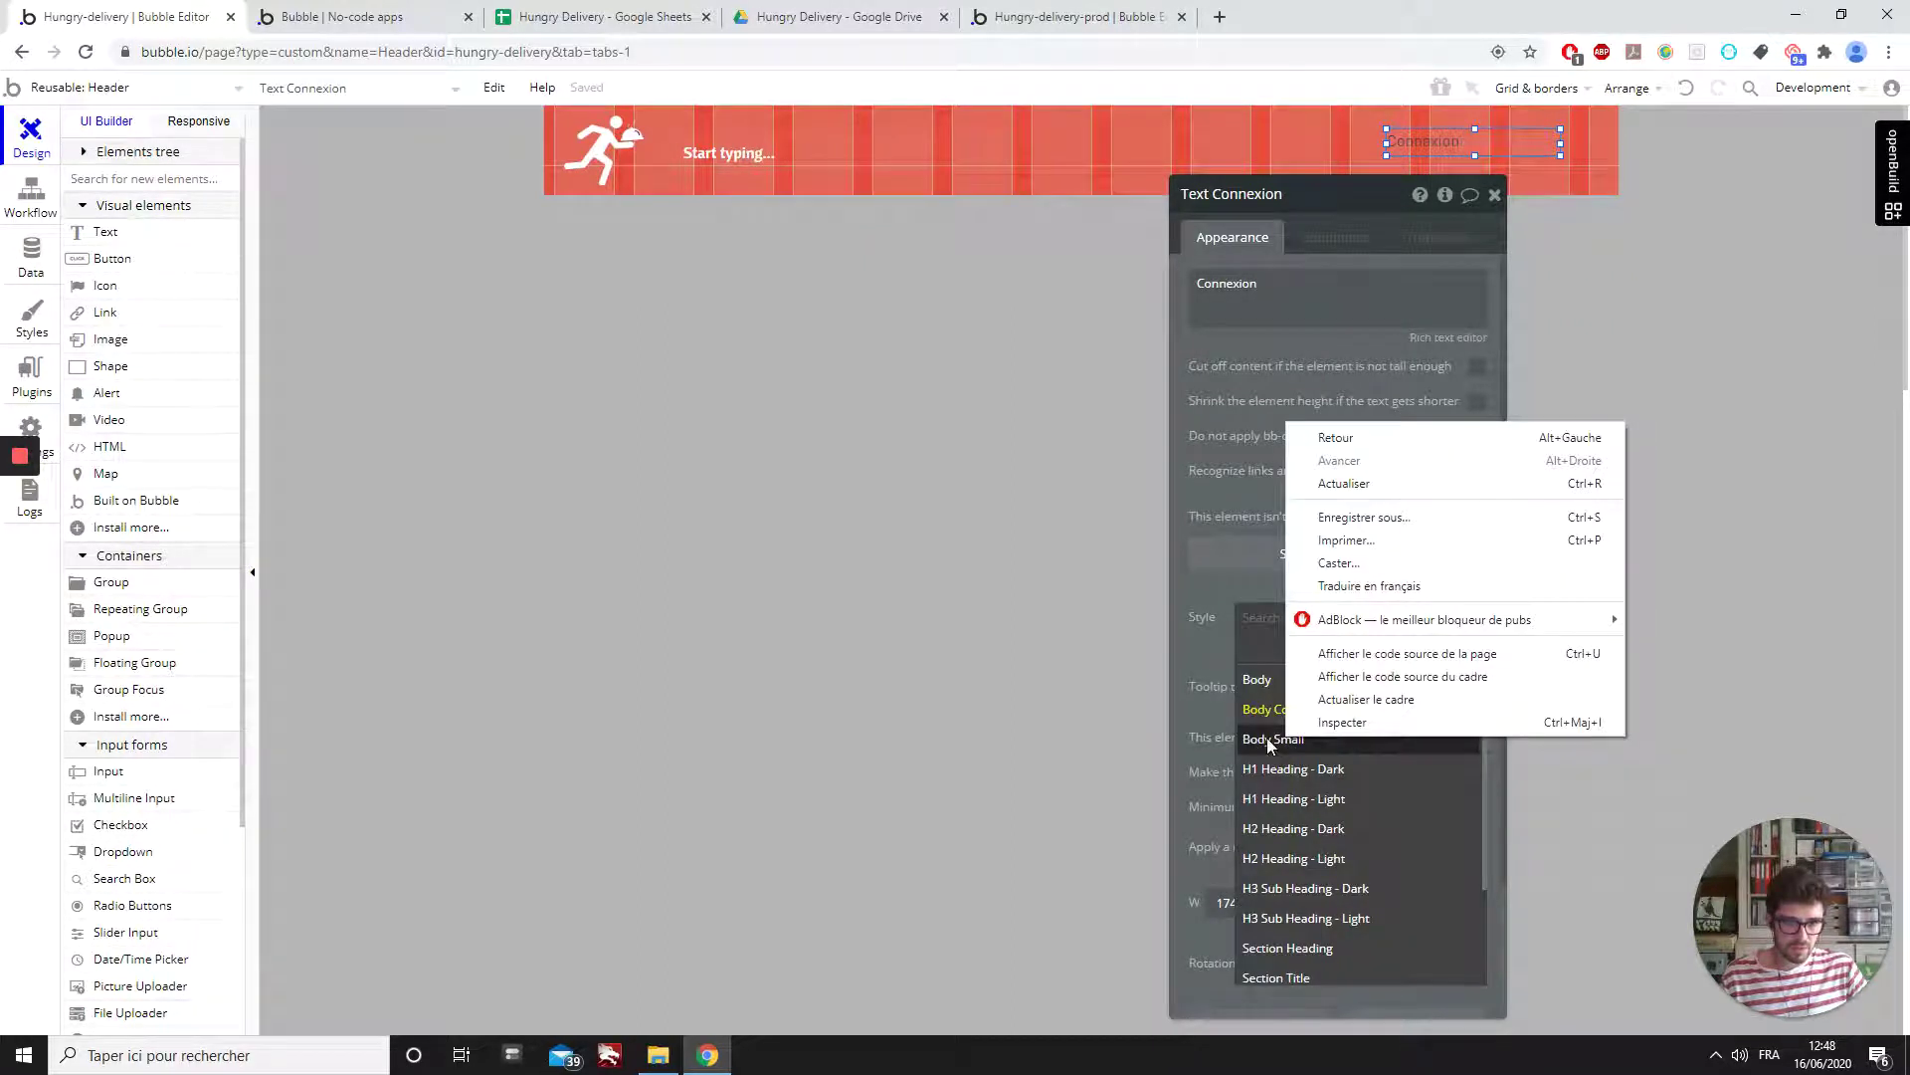
{"action": "left_click", "coordinate": [1272, 743]}
{"action": "left_click", "coordinate": [1294, 619]}
{"action": "scroll", "coordinate": [1293, 776], "scroll_direction": "down", "scroll_amount": 2}
{"action": "scroll", "coordinate": [1291, 774], "scroll_direction": "up", "scroll_amount": 2}
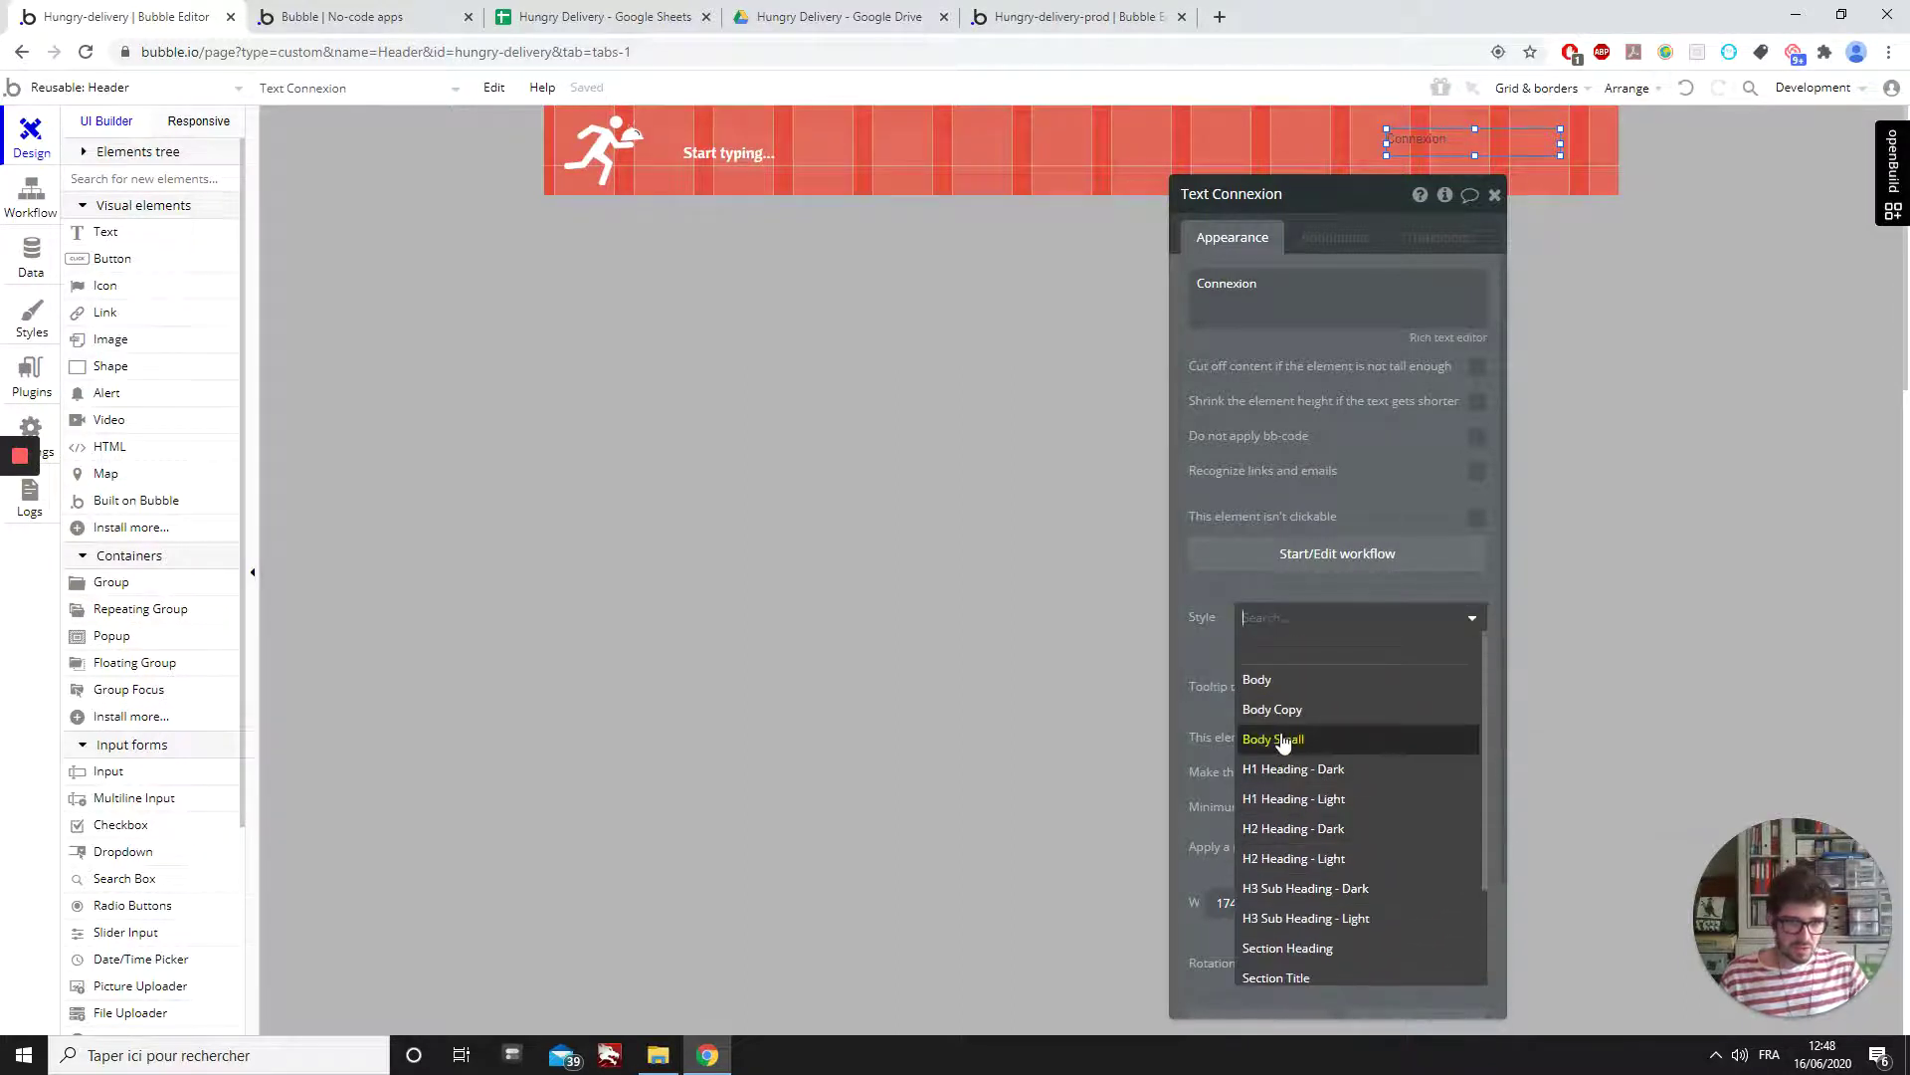
{"action": "left_click", "coordinate": [1282, 741]}
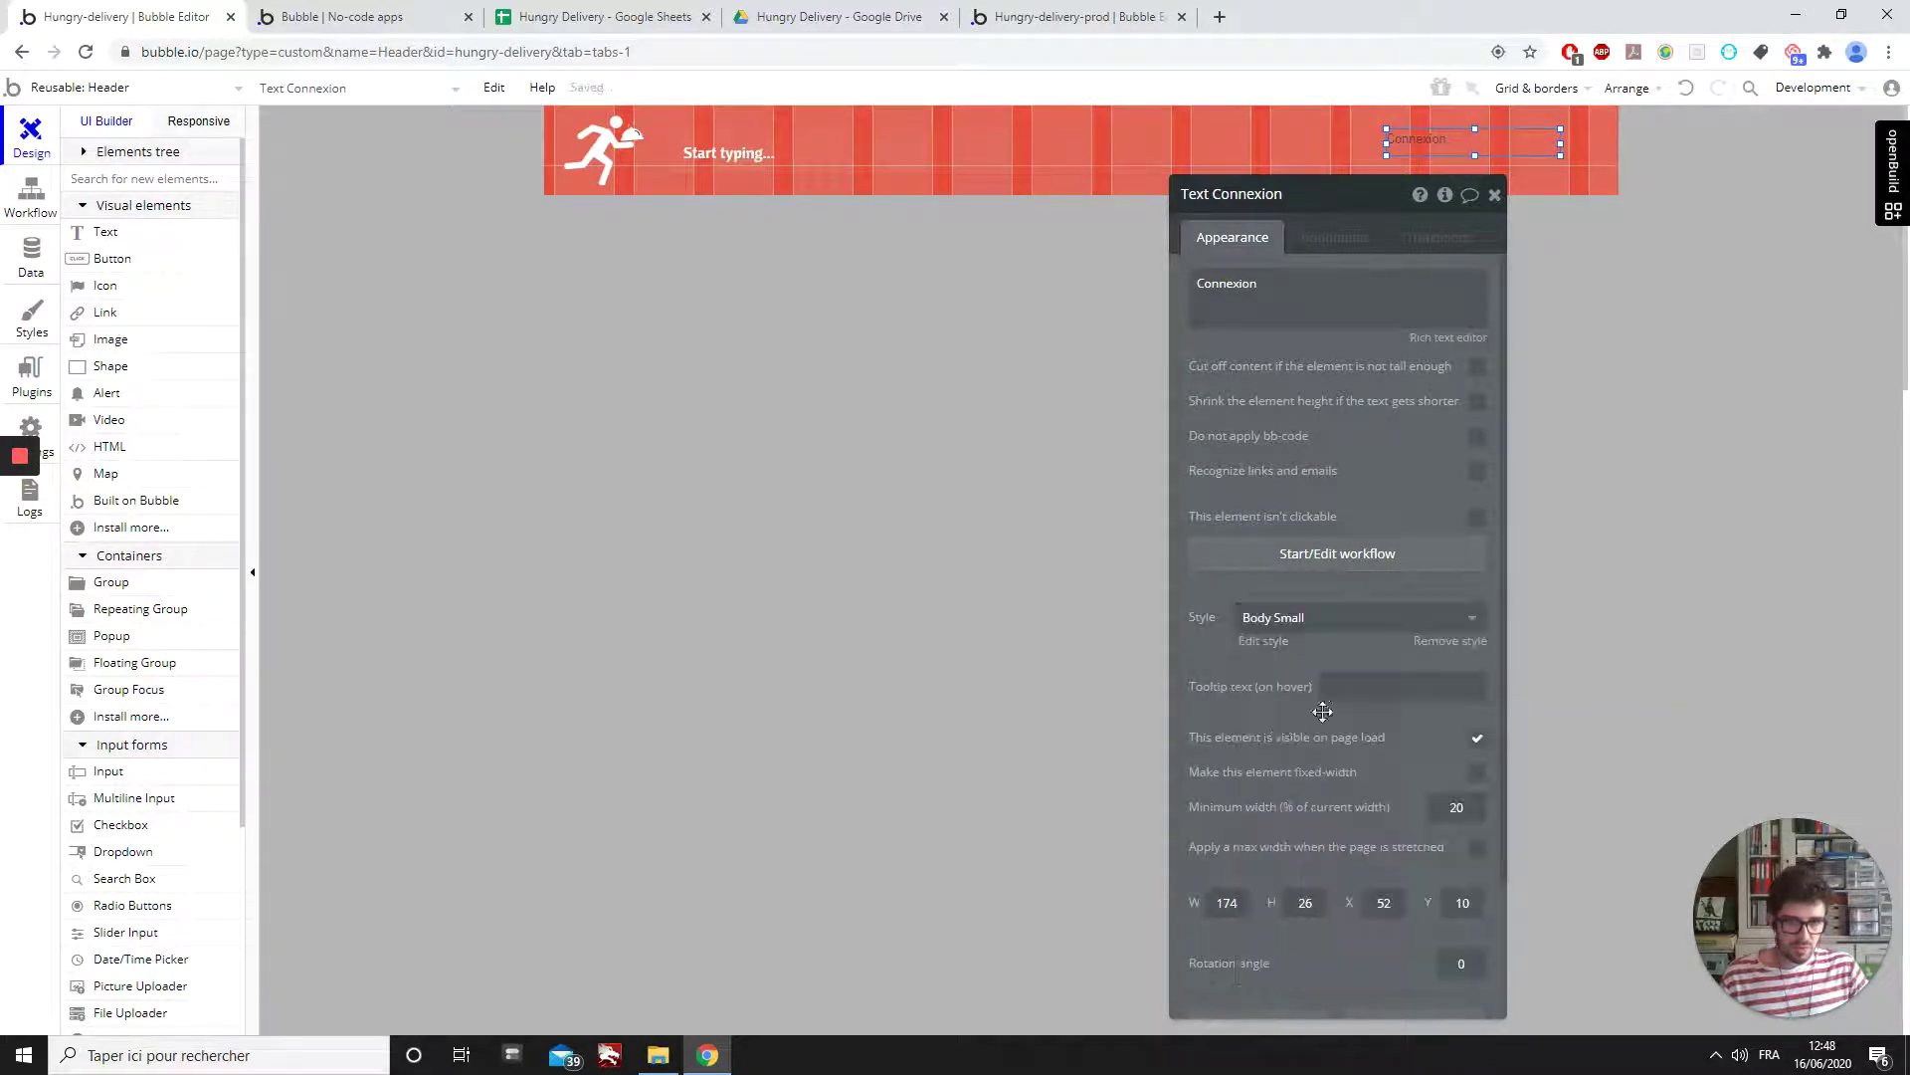
{"action": "left_click", "coordinate": [1263, 642]}
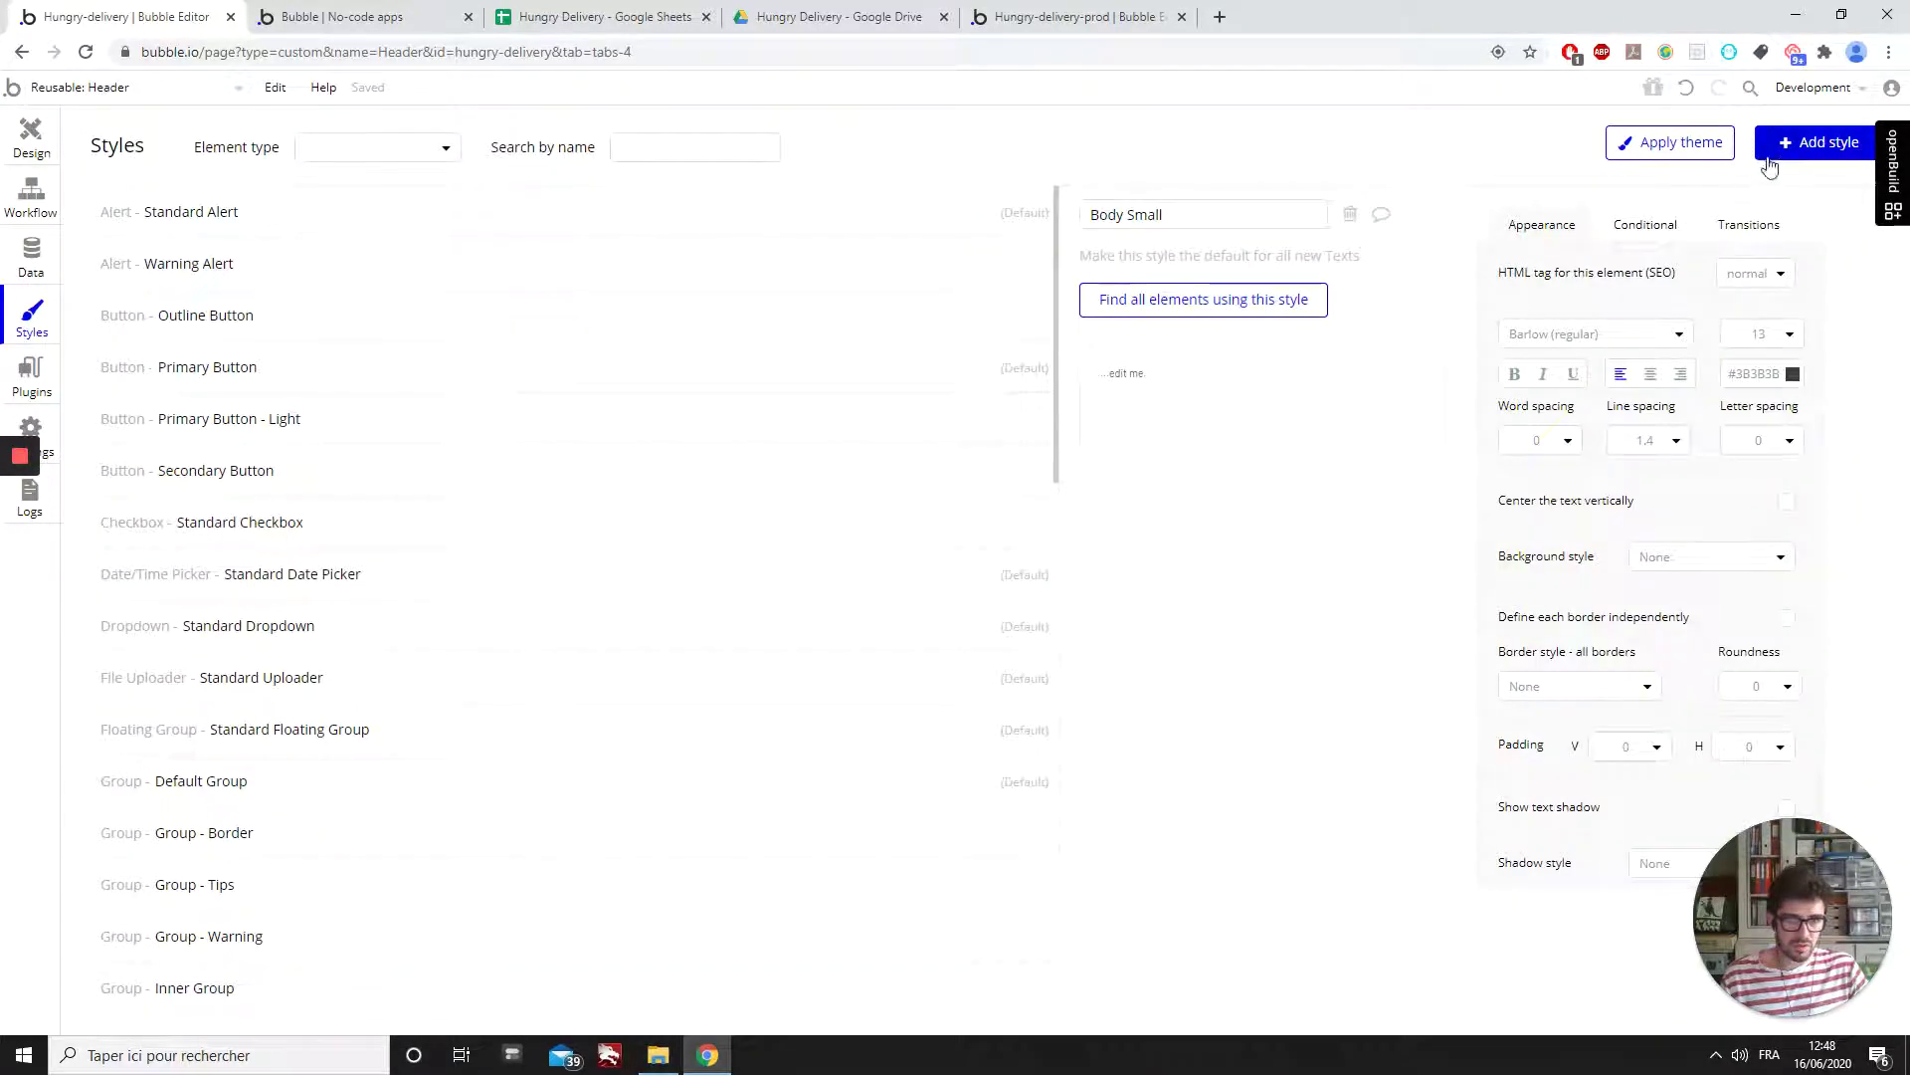
- Create a new text style named "texte blanc" for the Connexion text, based on the style of Text Connexion
{"action": "left_click", "coordinate": [30, 139]}
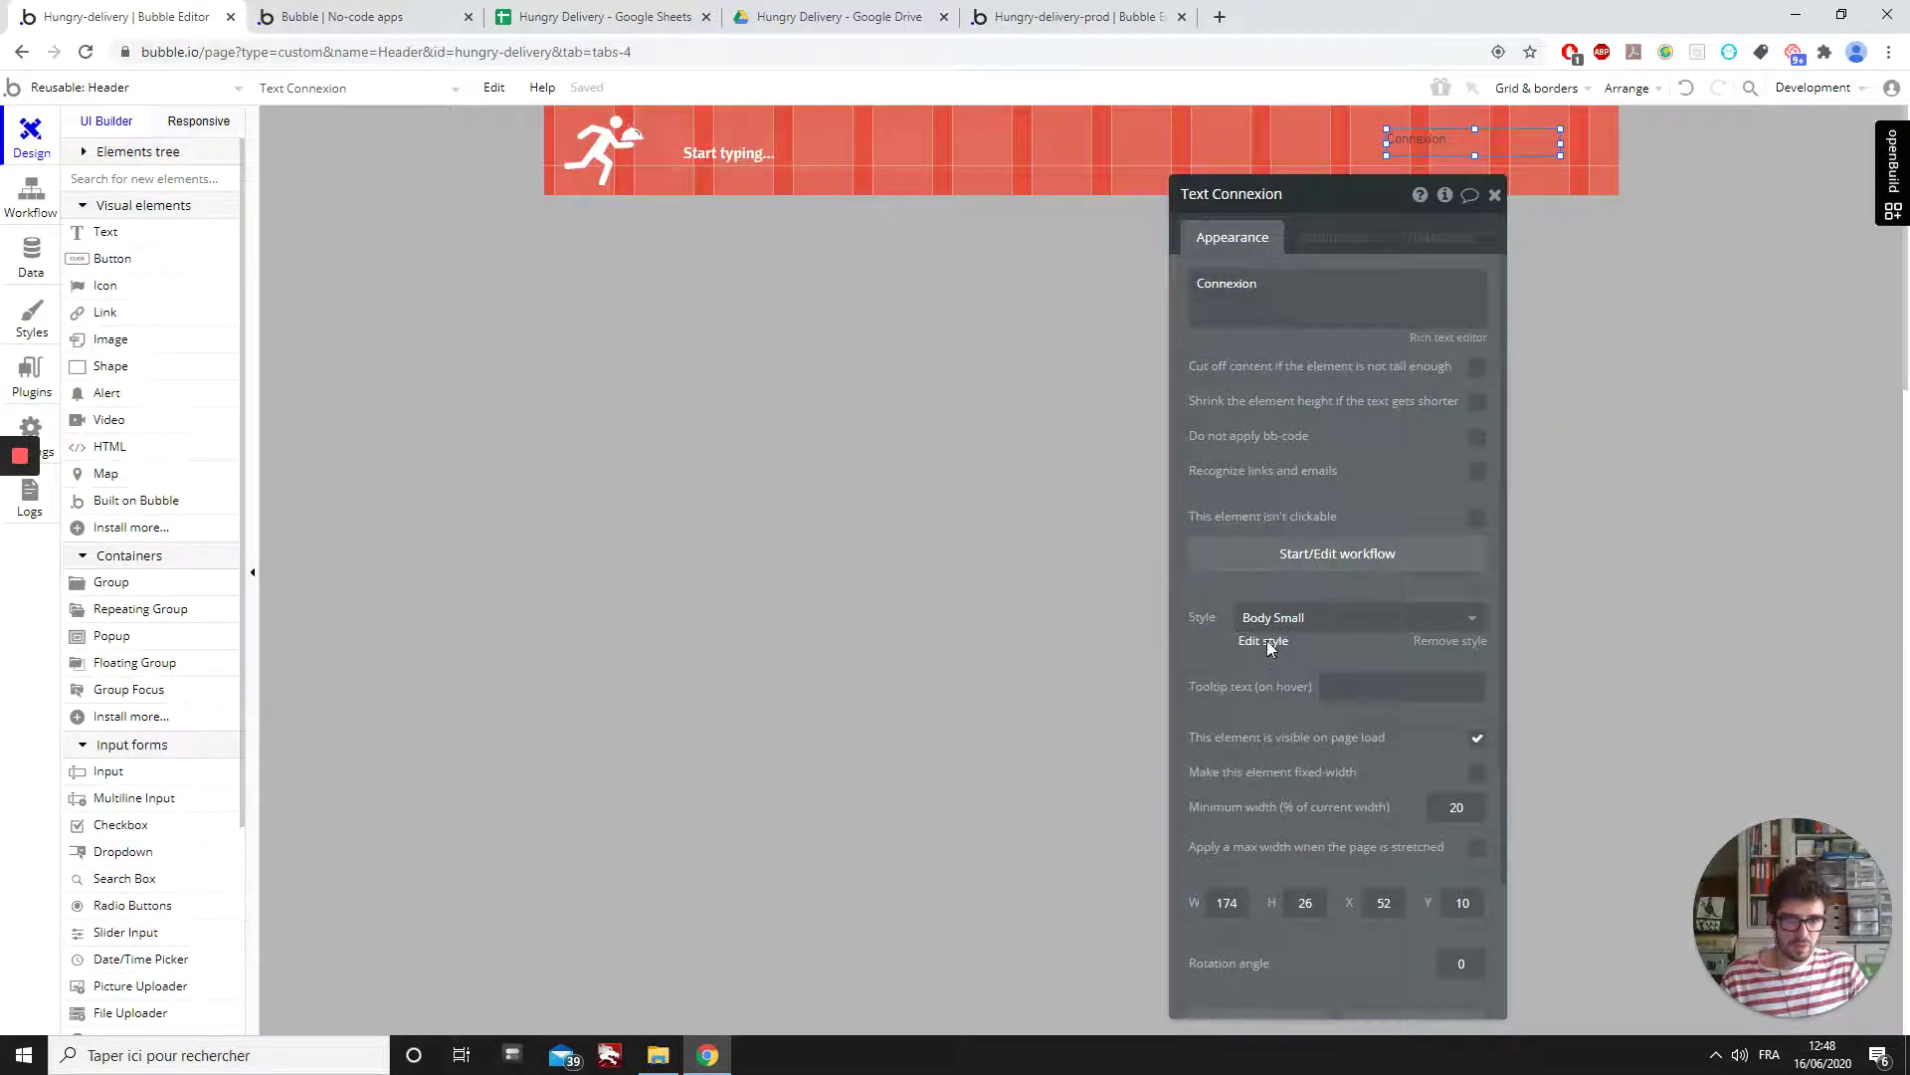
{"action": "left_click", "coordinate": [1264, 642]}
{"action": "left_click", "coordinate": [20, 132]}
{"action": "left_click", "coordinate": [1335, 620]}
{"action": "left_click", "coordinate": [1320, 967]}
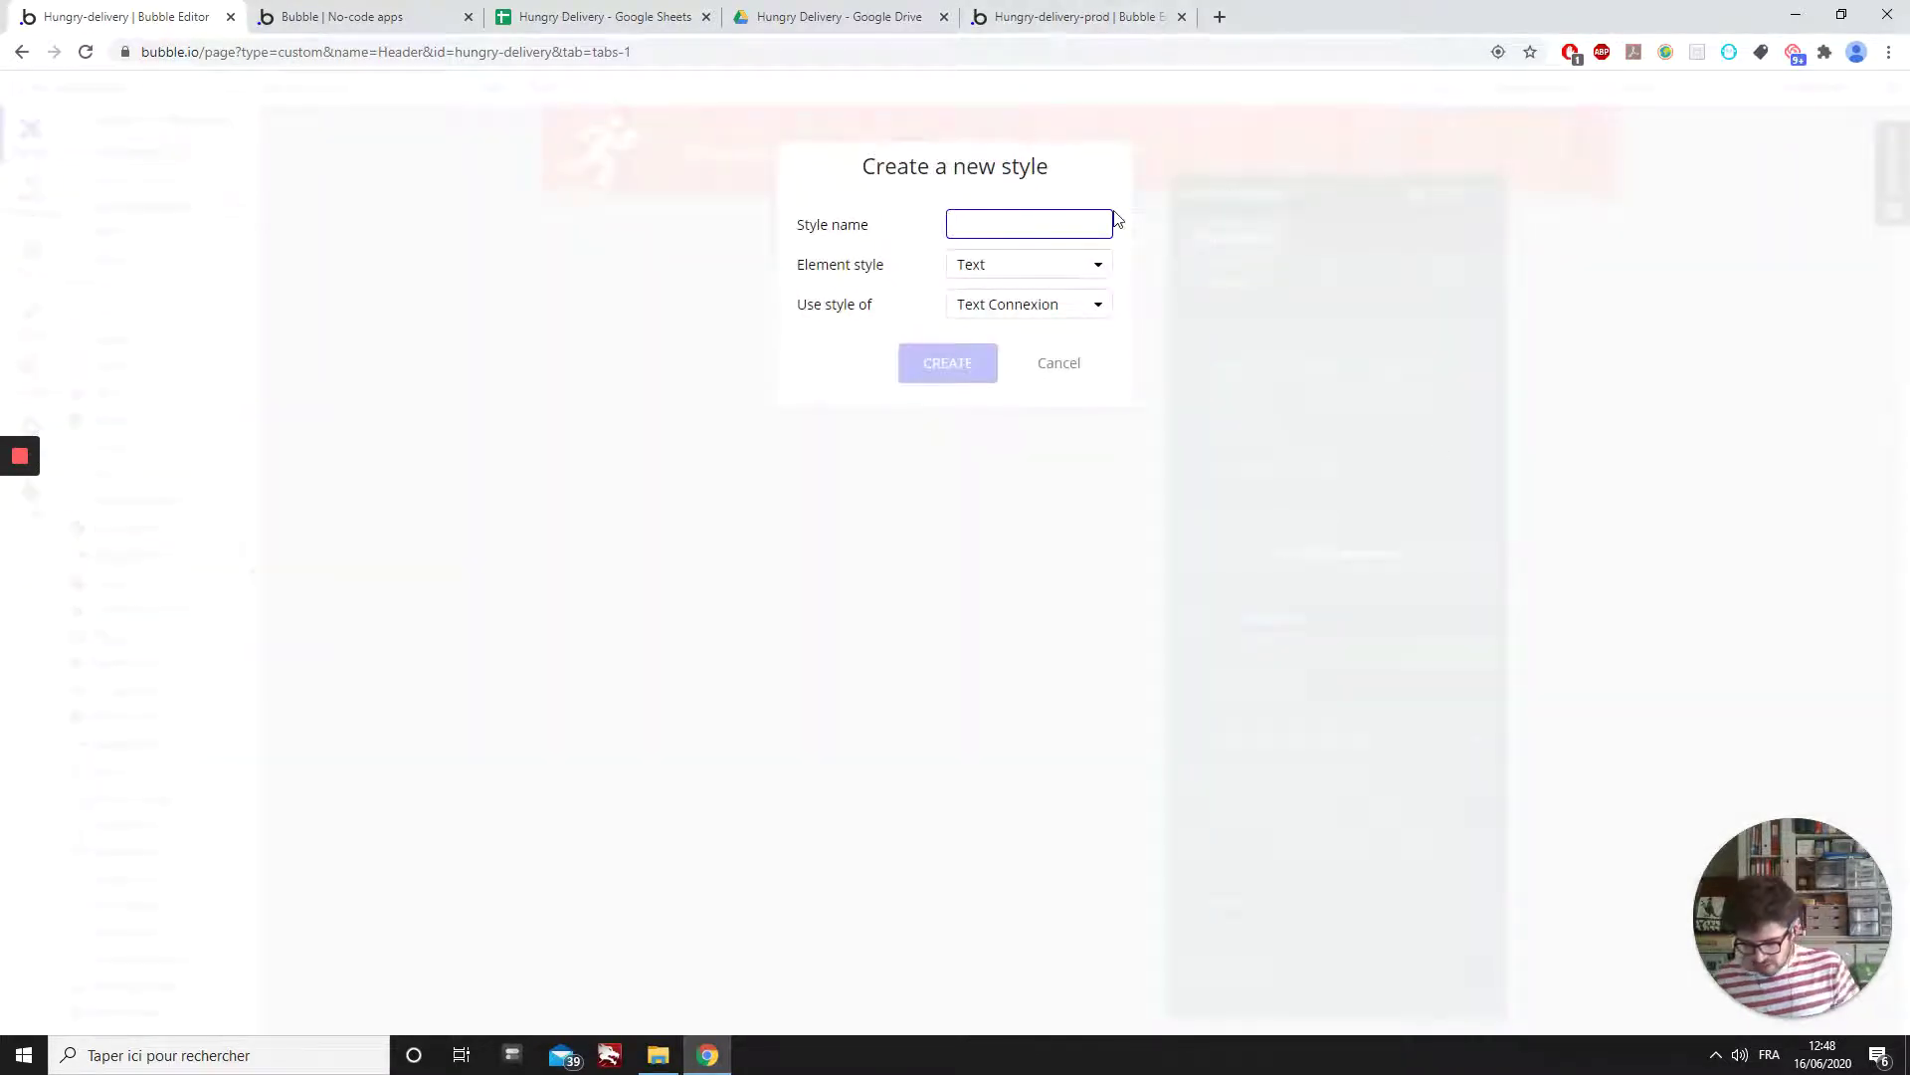
{"action": "type", "text": "texte blanc"}
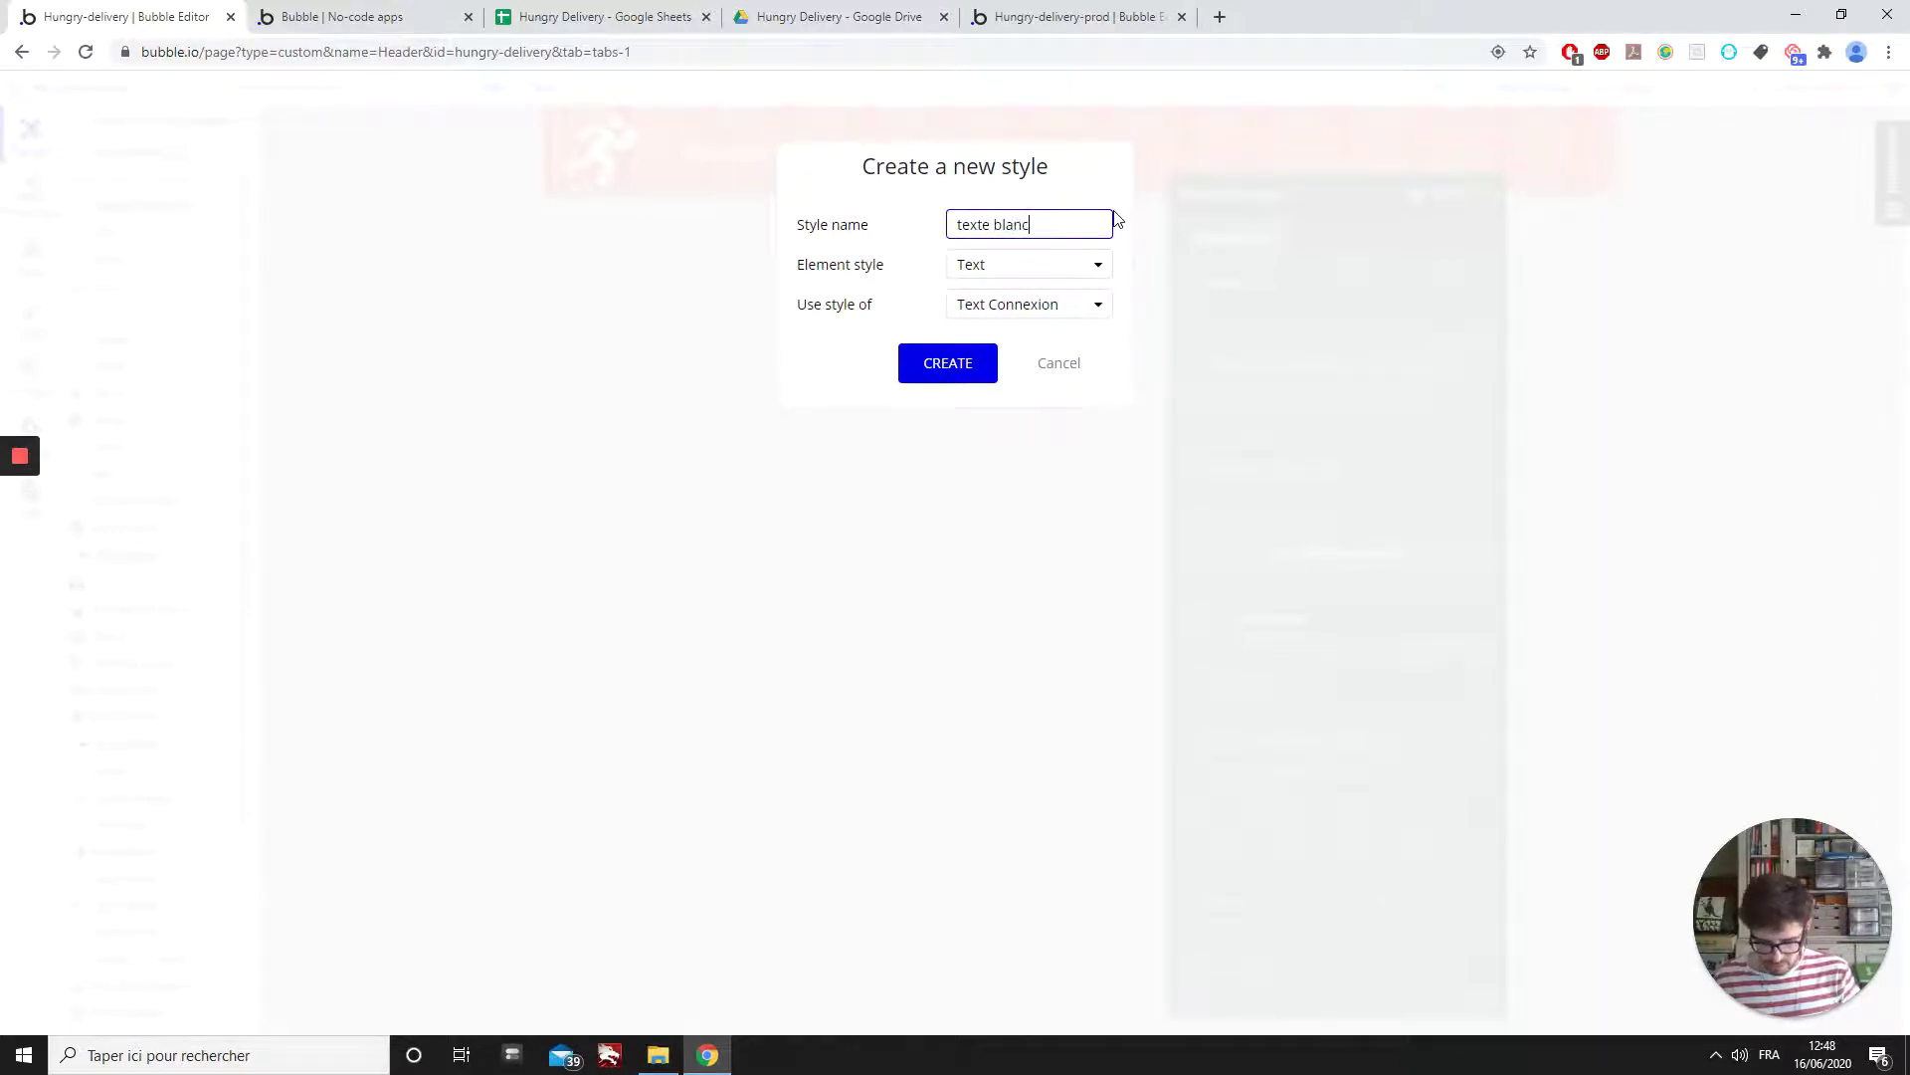
{"action": "left_click", "coordinate": [998, 264]}
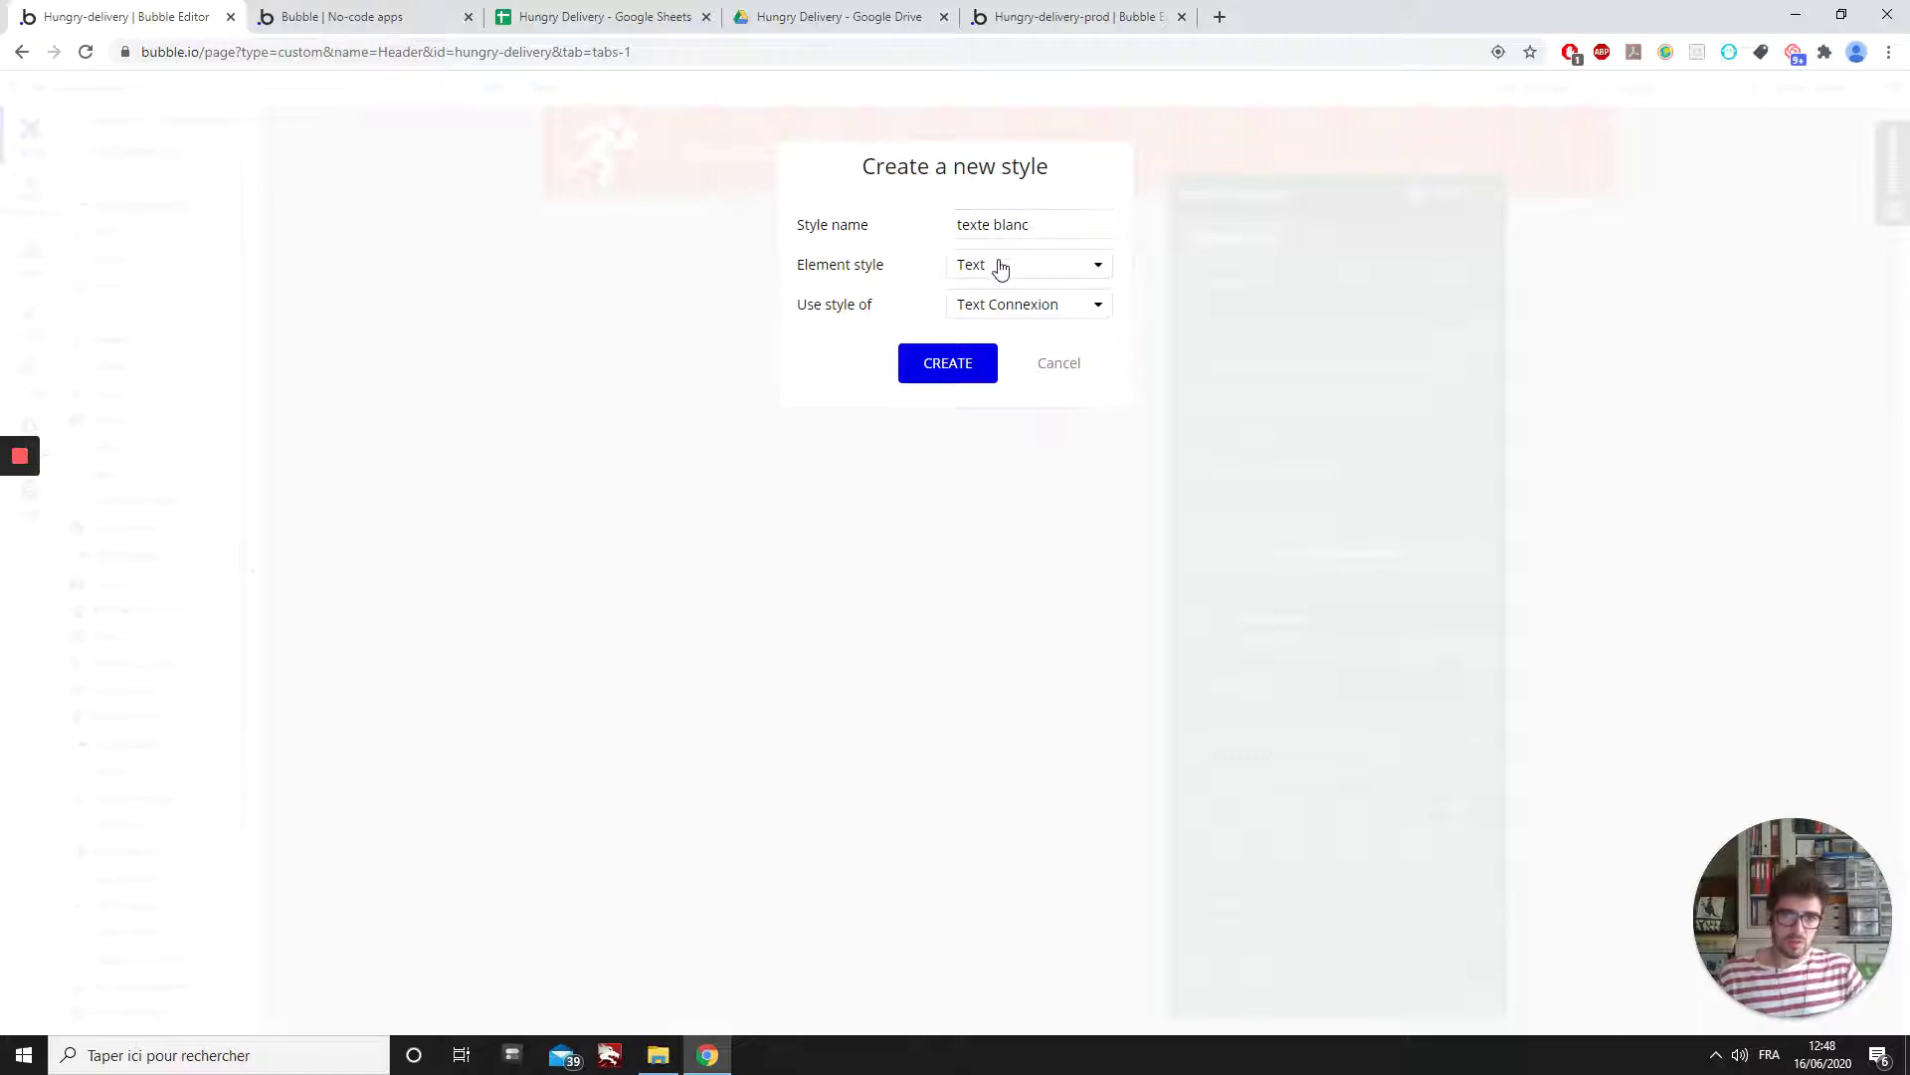
{"action": "left_click", "coordinate": [985, 300]}
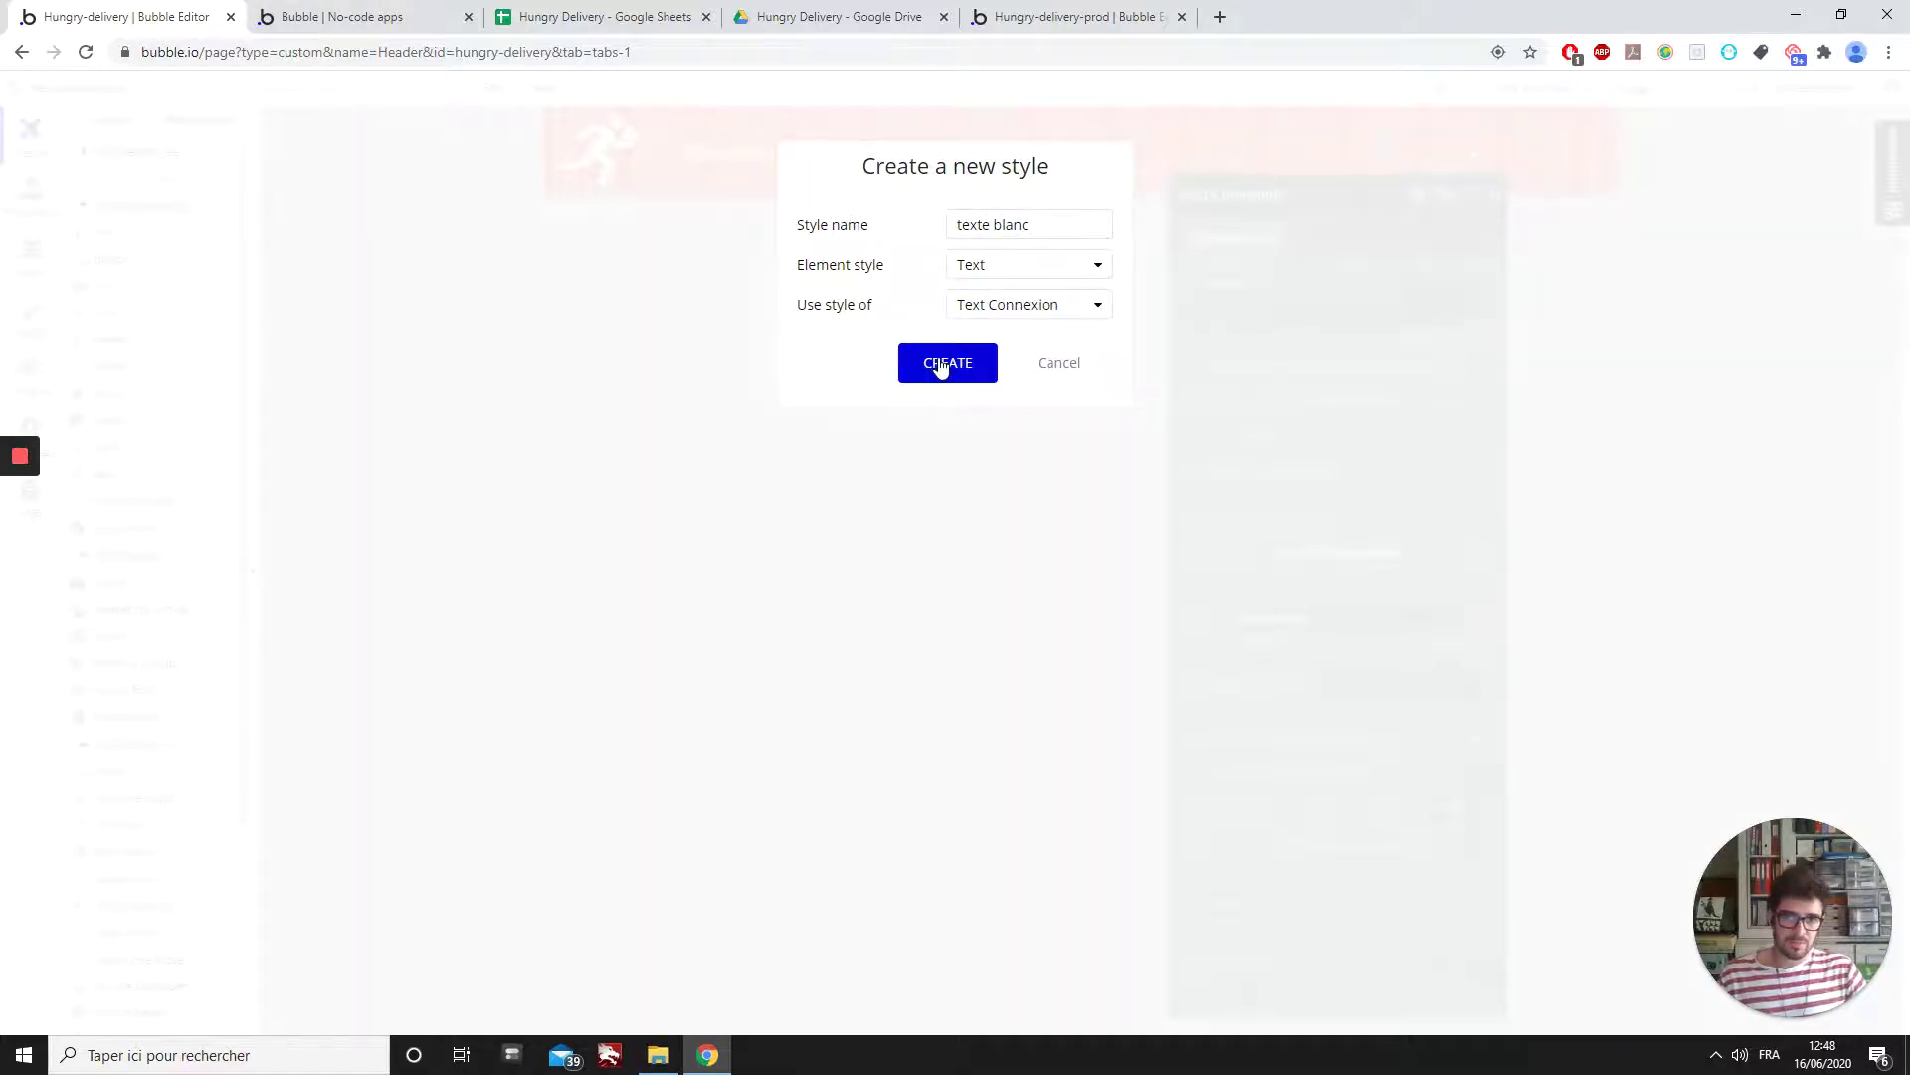
{"action": "left_click", "coordinate": [940, 364]}
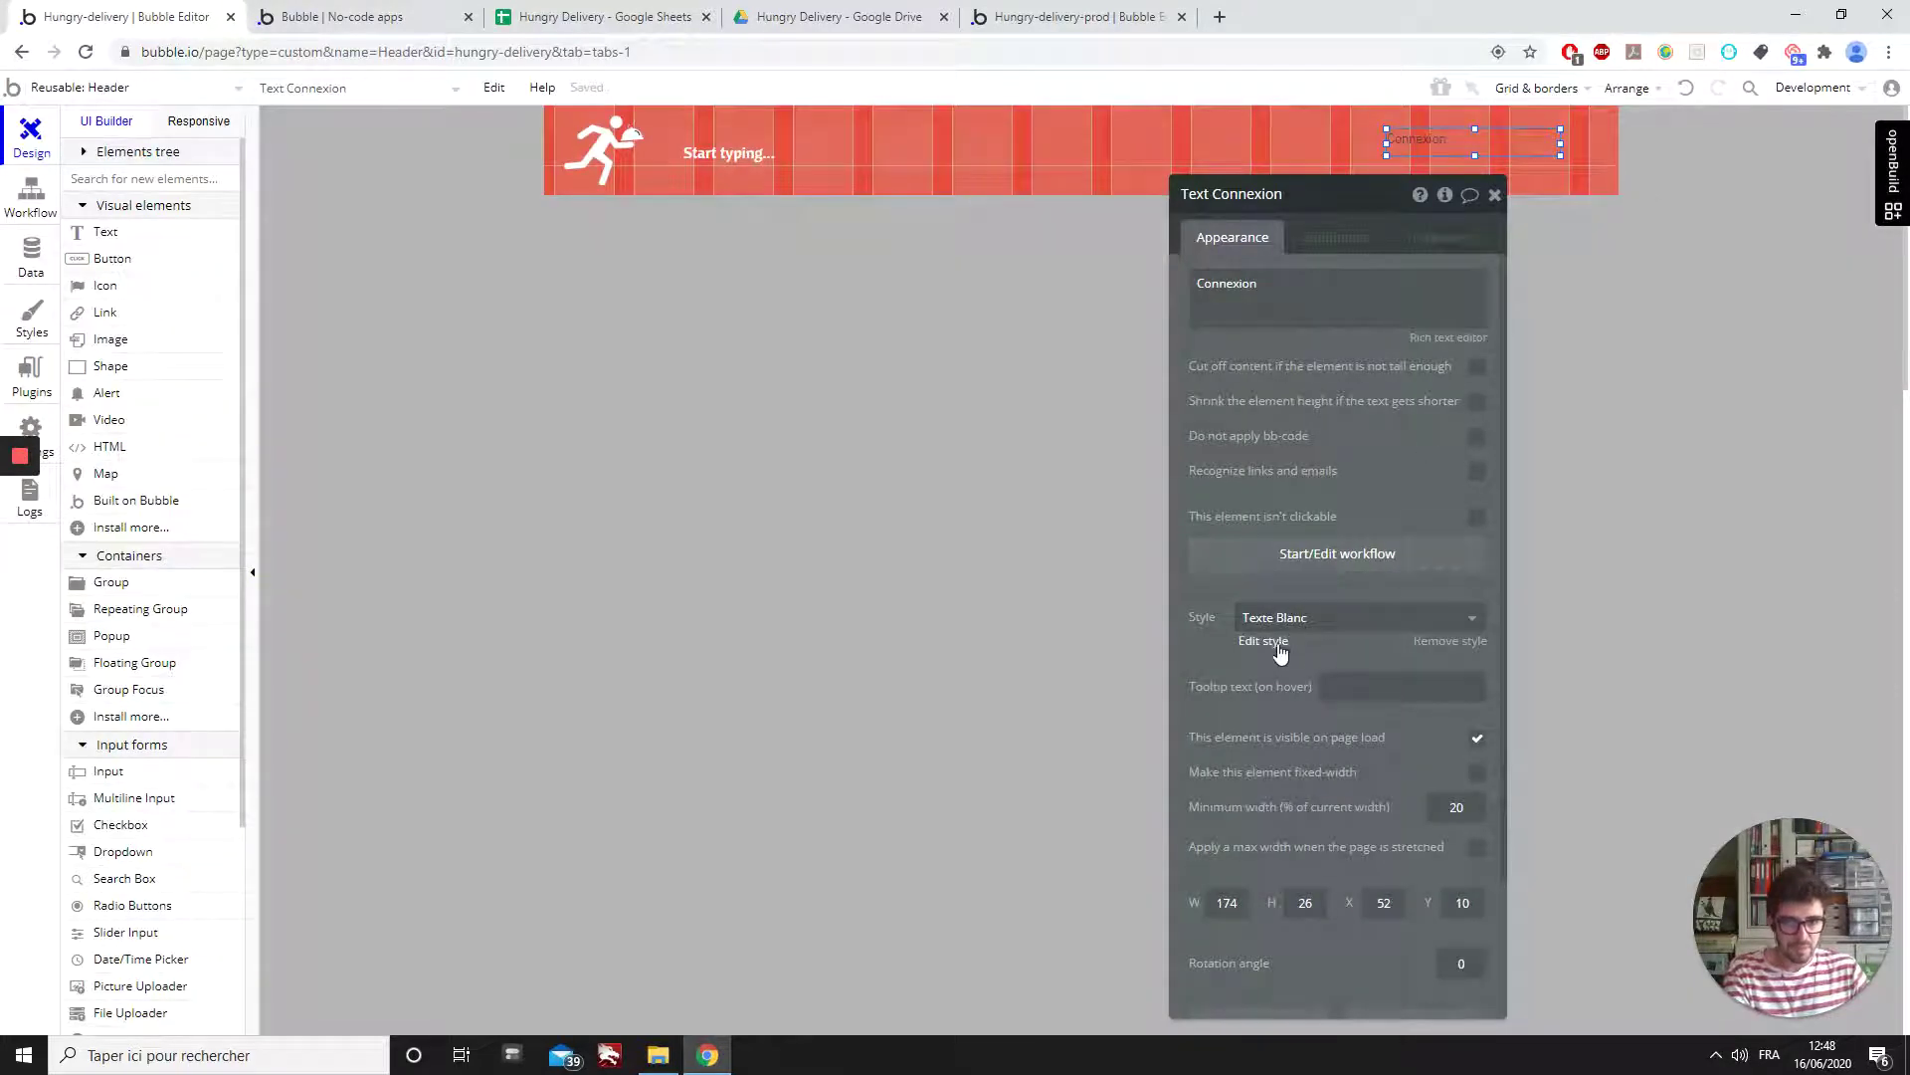
- Set the font colour of the texte blanc style to #FFFFFF
{"action": "left_click", "coordinate": [1263, 641]}
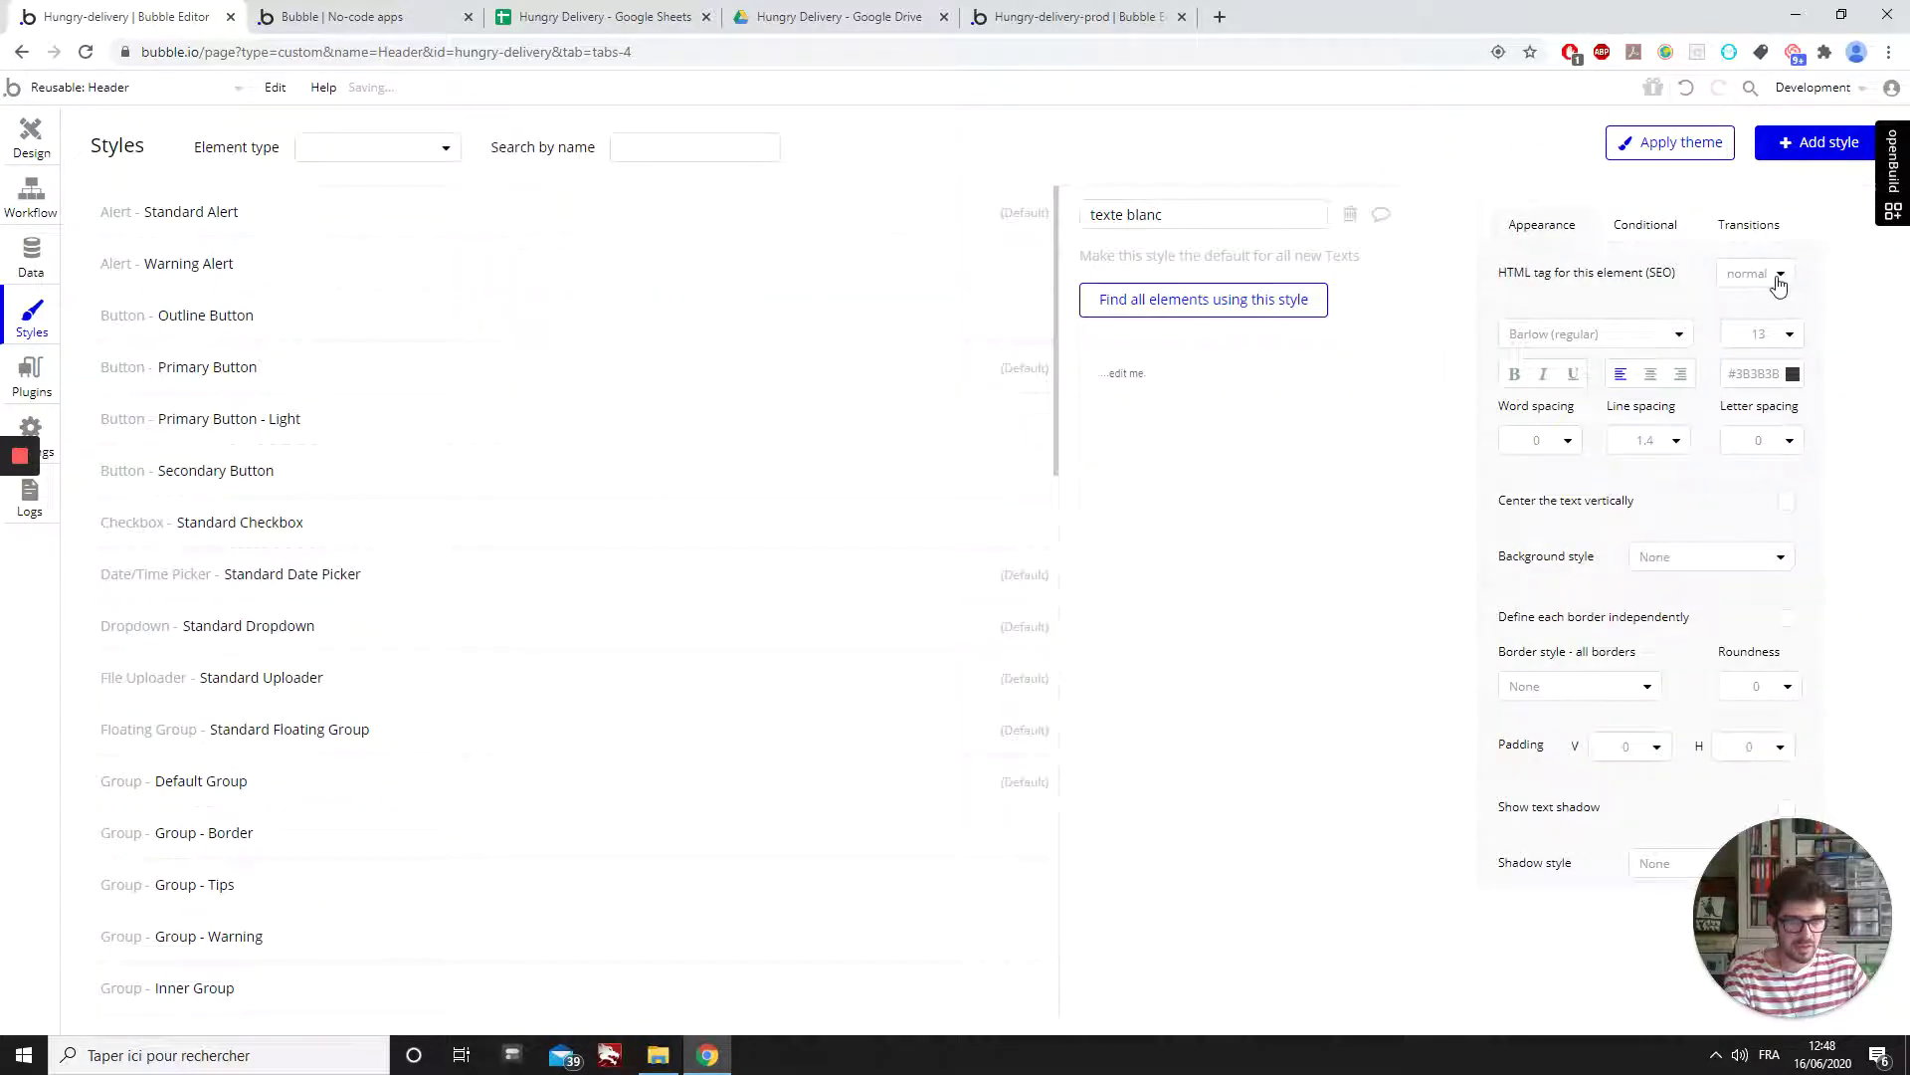
{"action": "double_click", "coordinate": [1768, 375]}
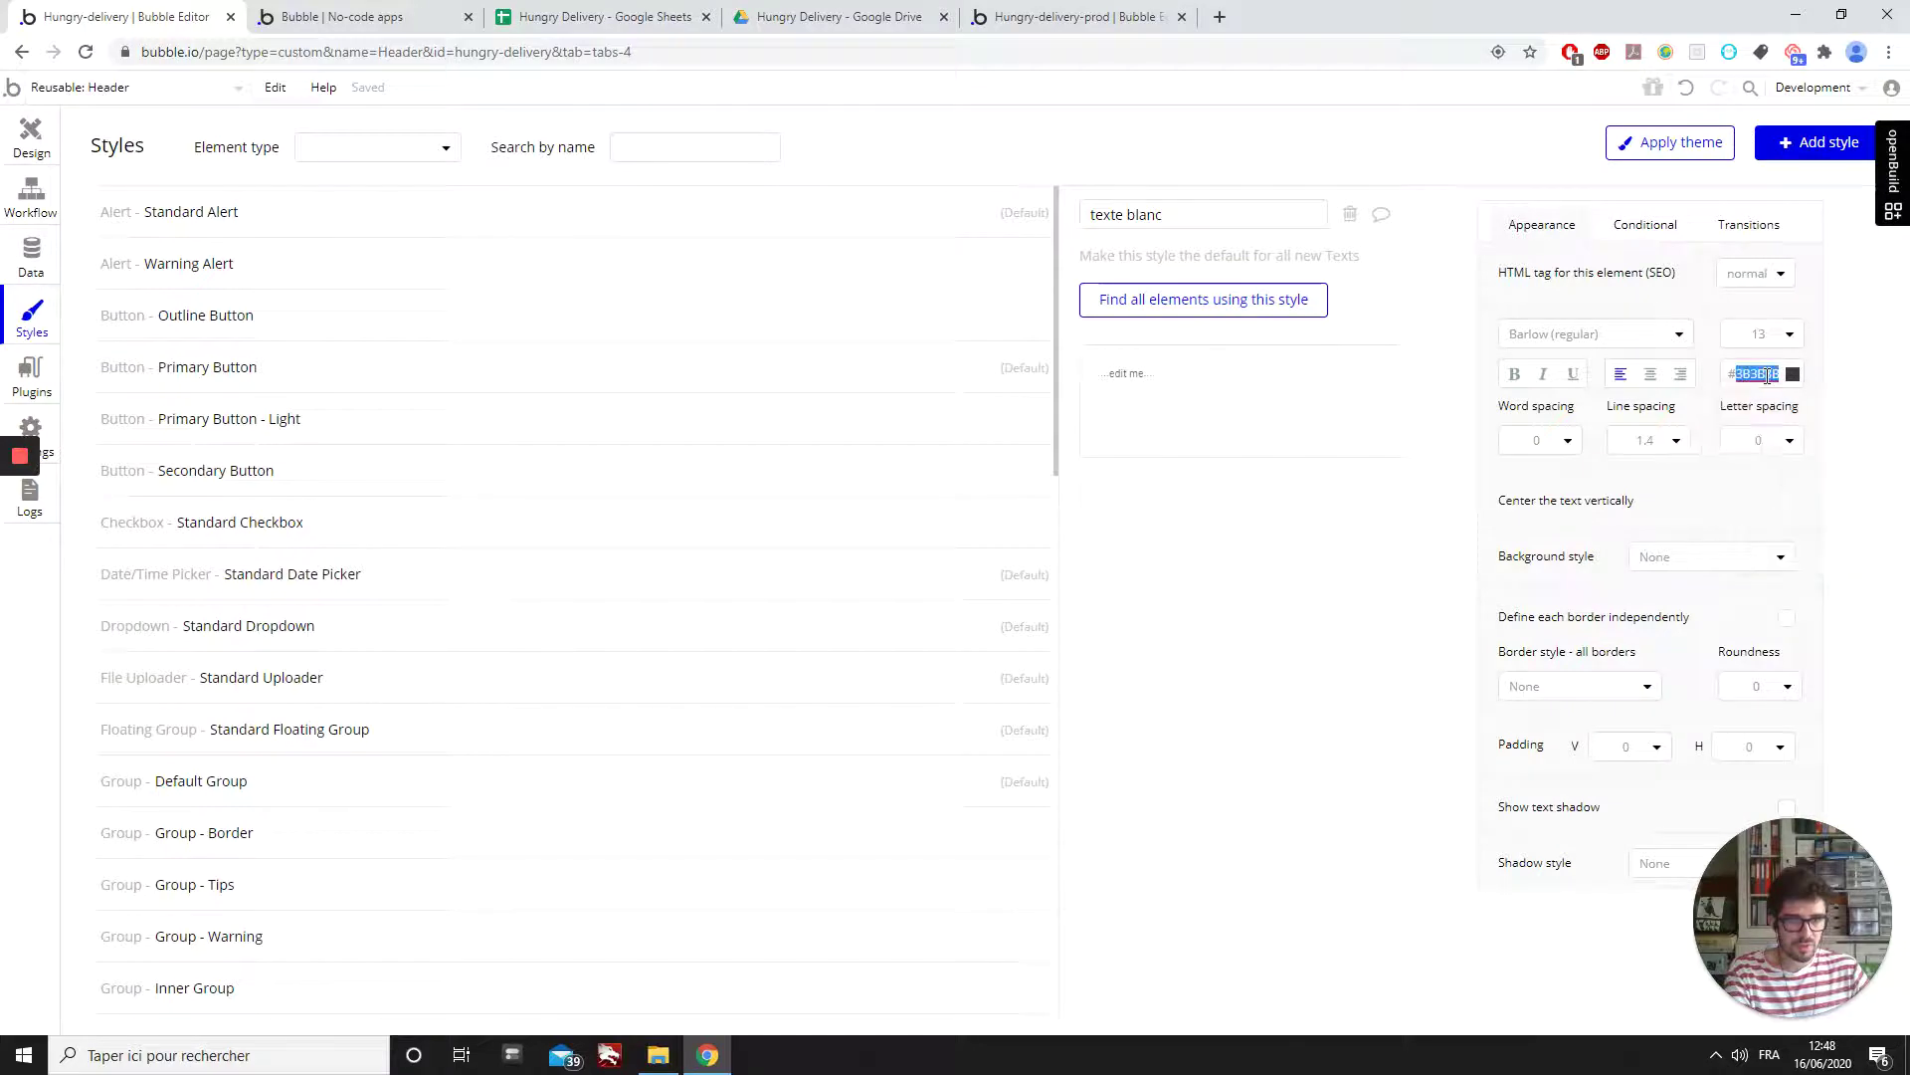
{"action": "type", "text": "FFFFFF"}
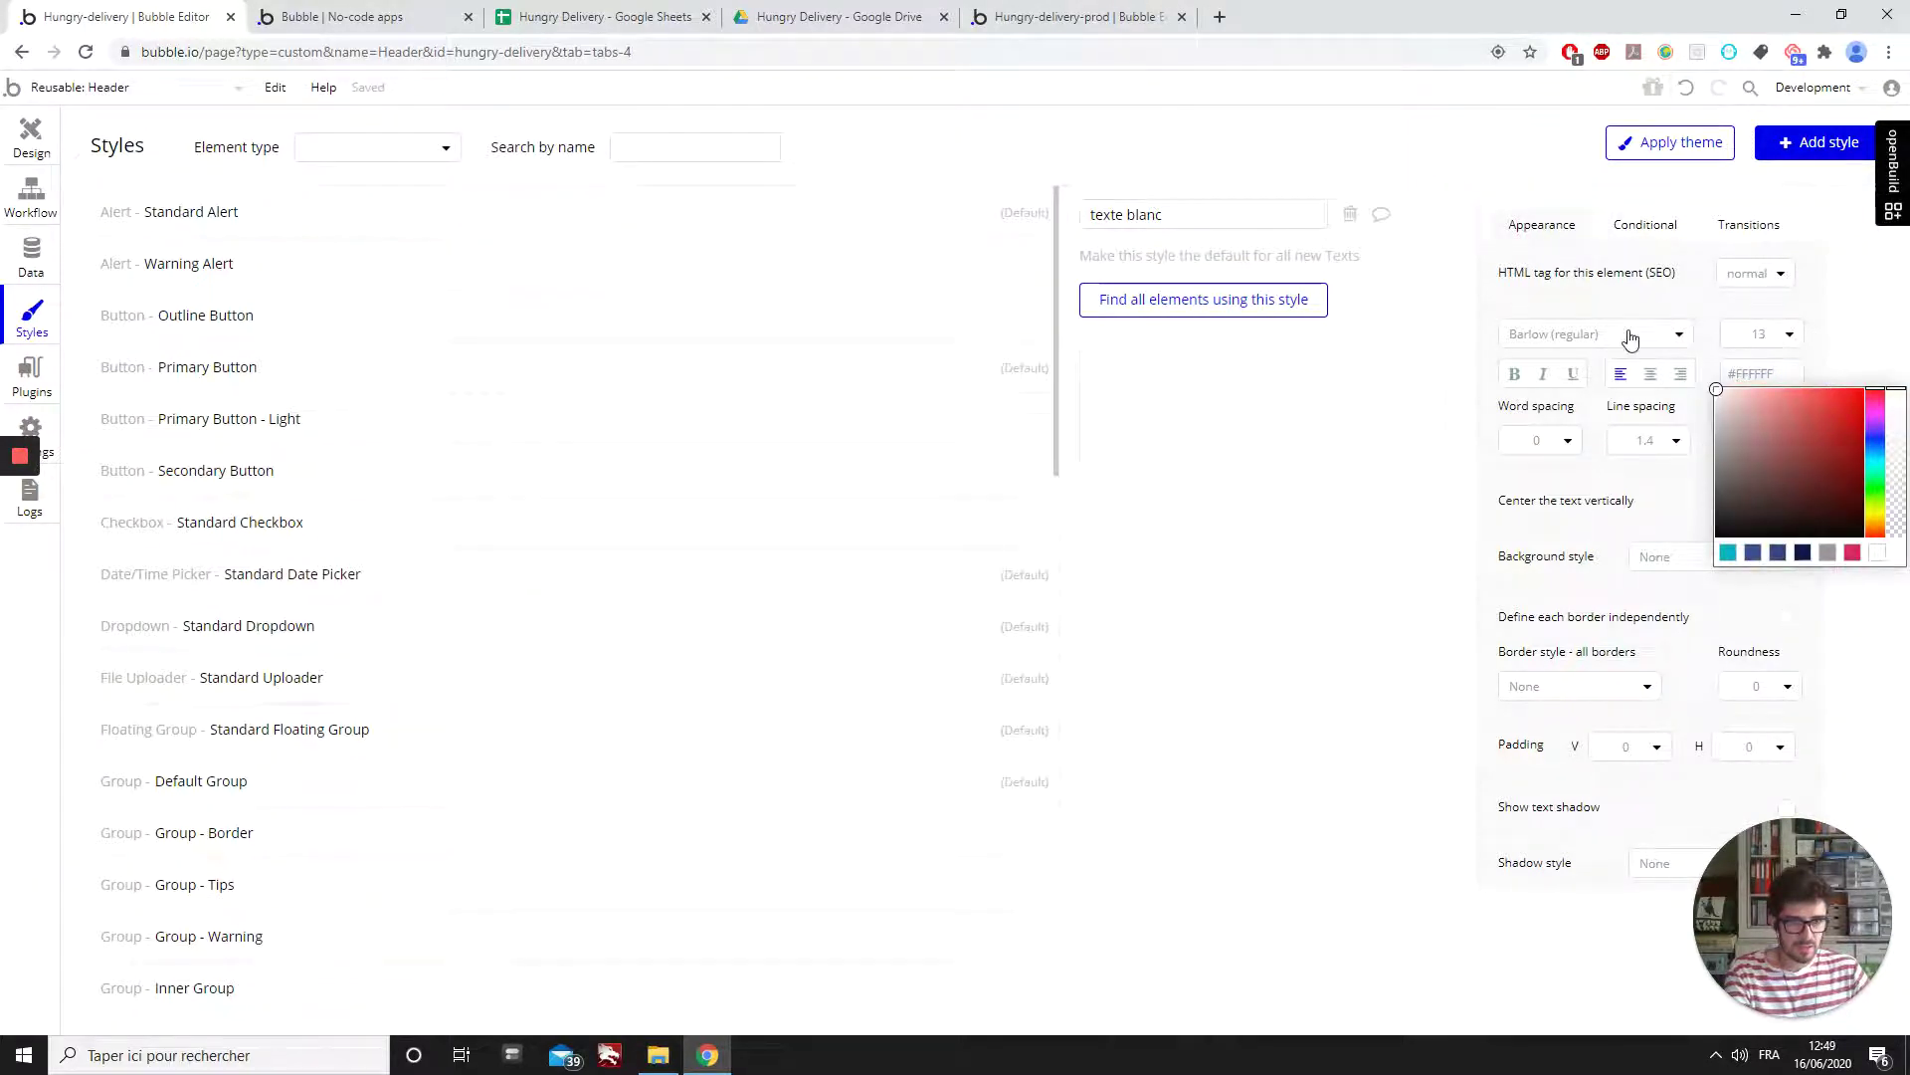
{"action": "left_click", "coordinate": [1584, 344]}
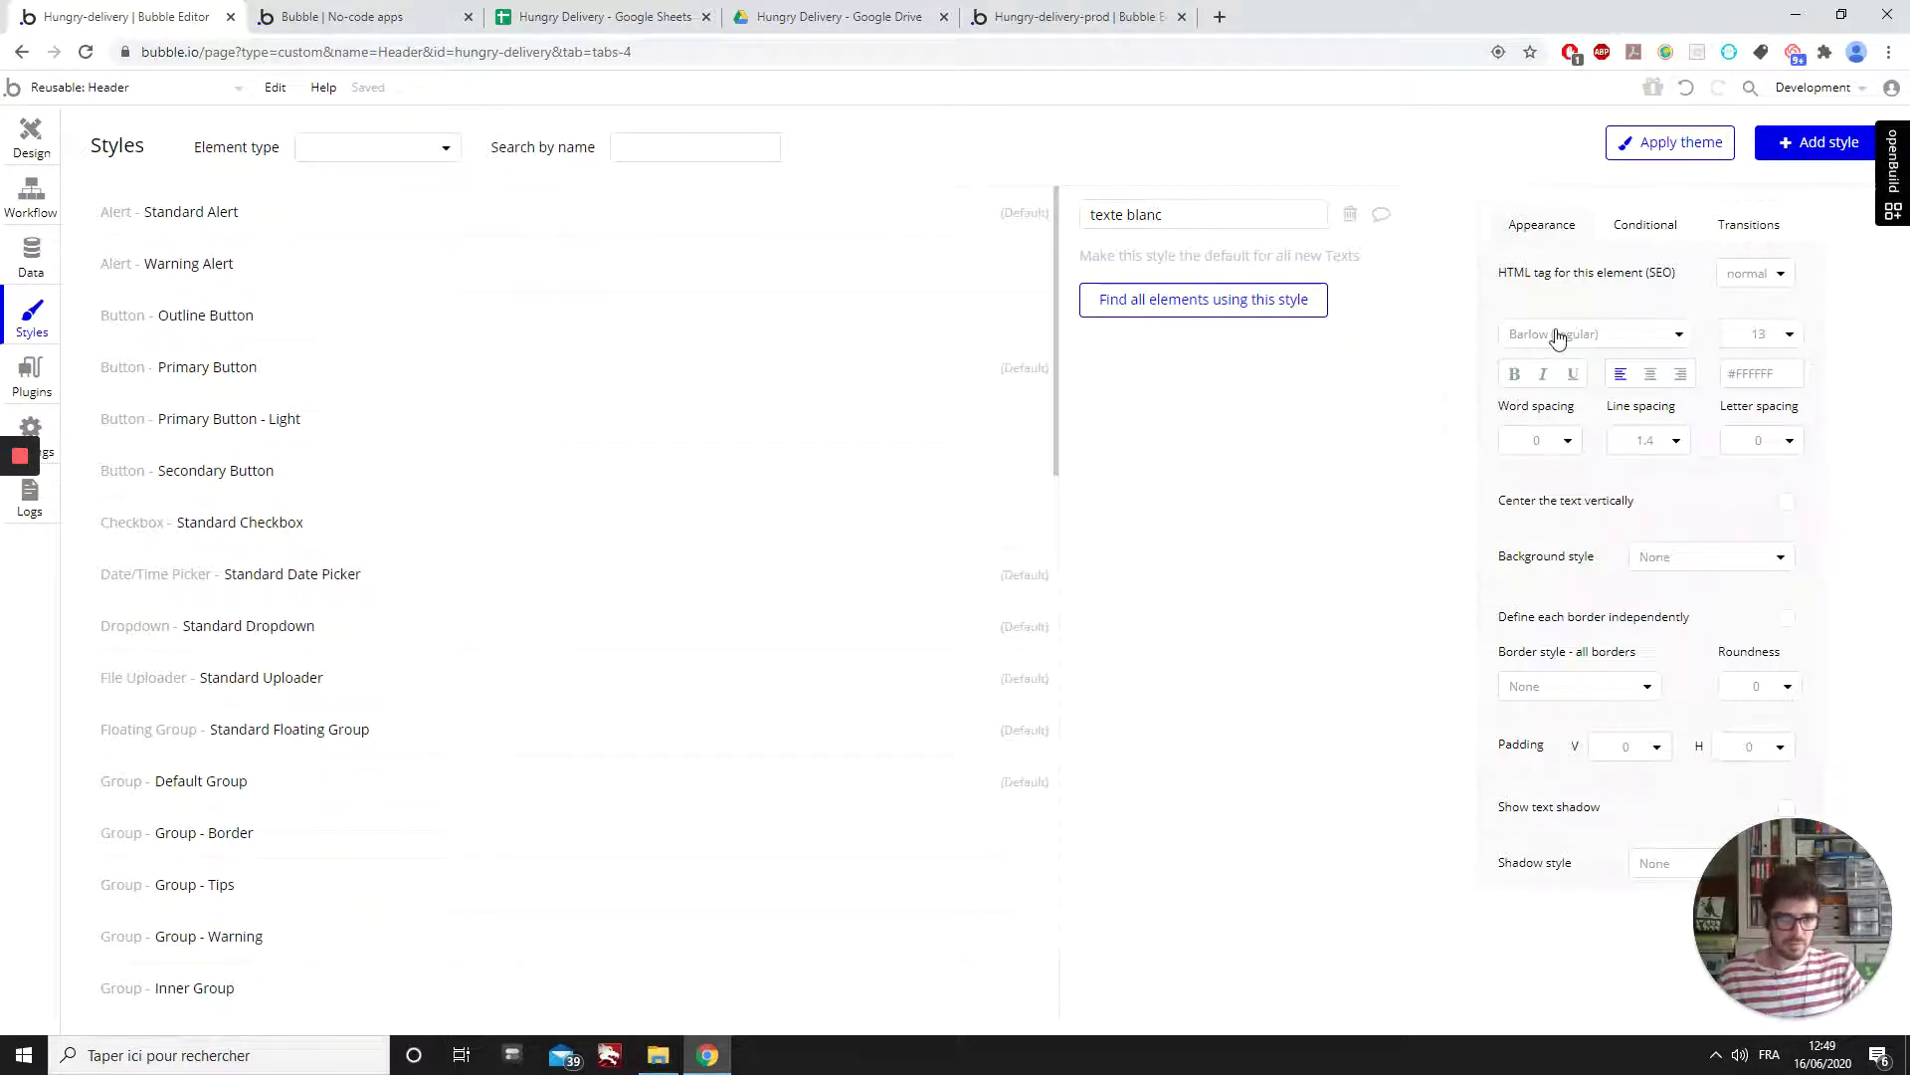
- Reload the crashed editor page and reopen the texte blanc style from the Connexion text for editing
{"action": "left_click", "coordinate": [1558, 337]}
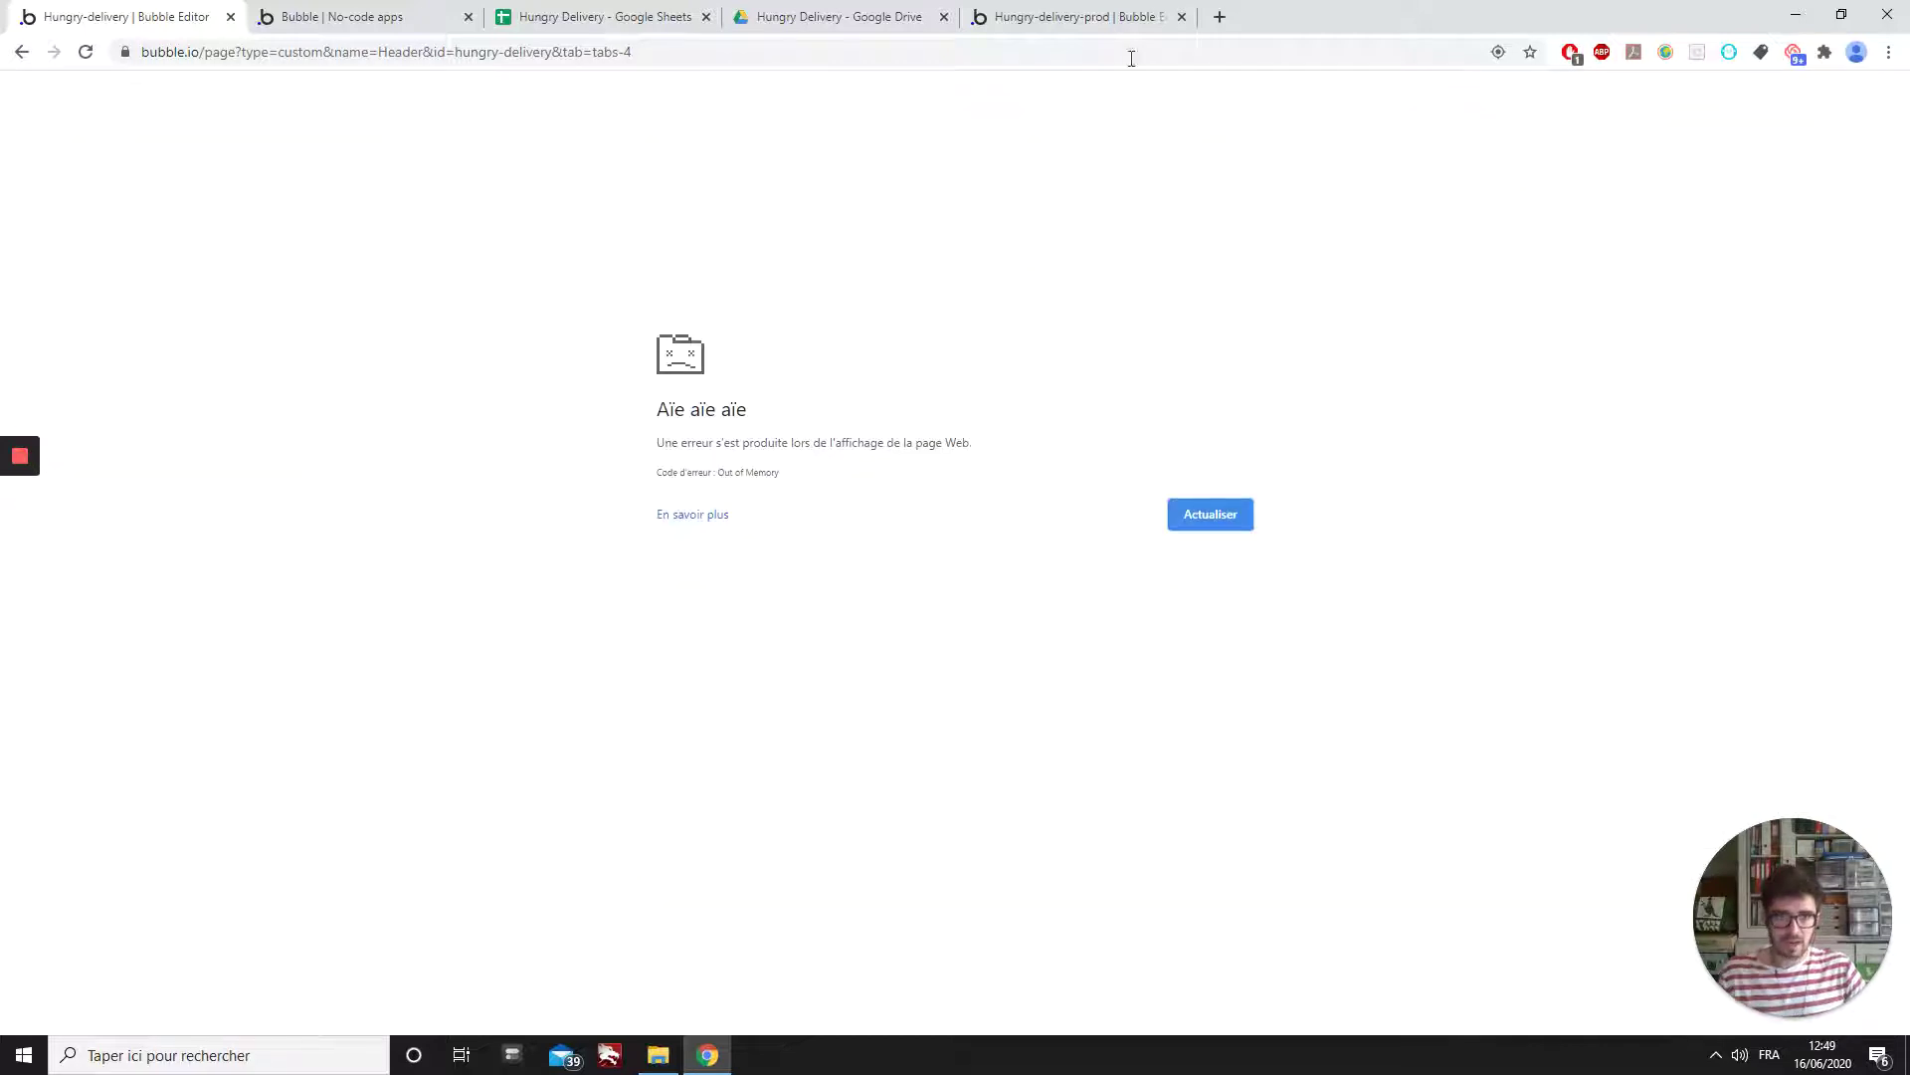
{"action": "left_click", "coordinate": [86, 55]}
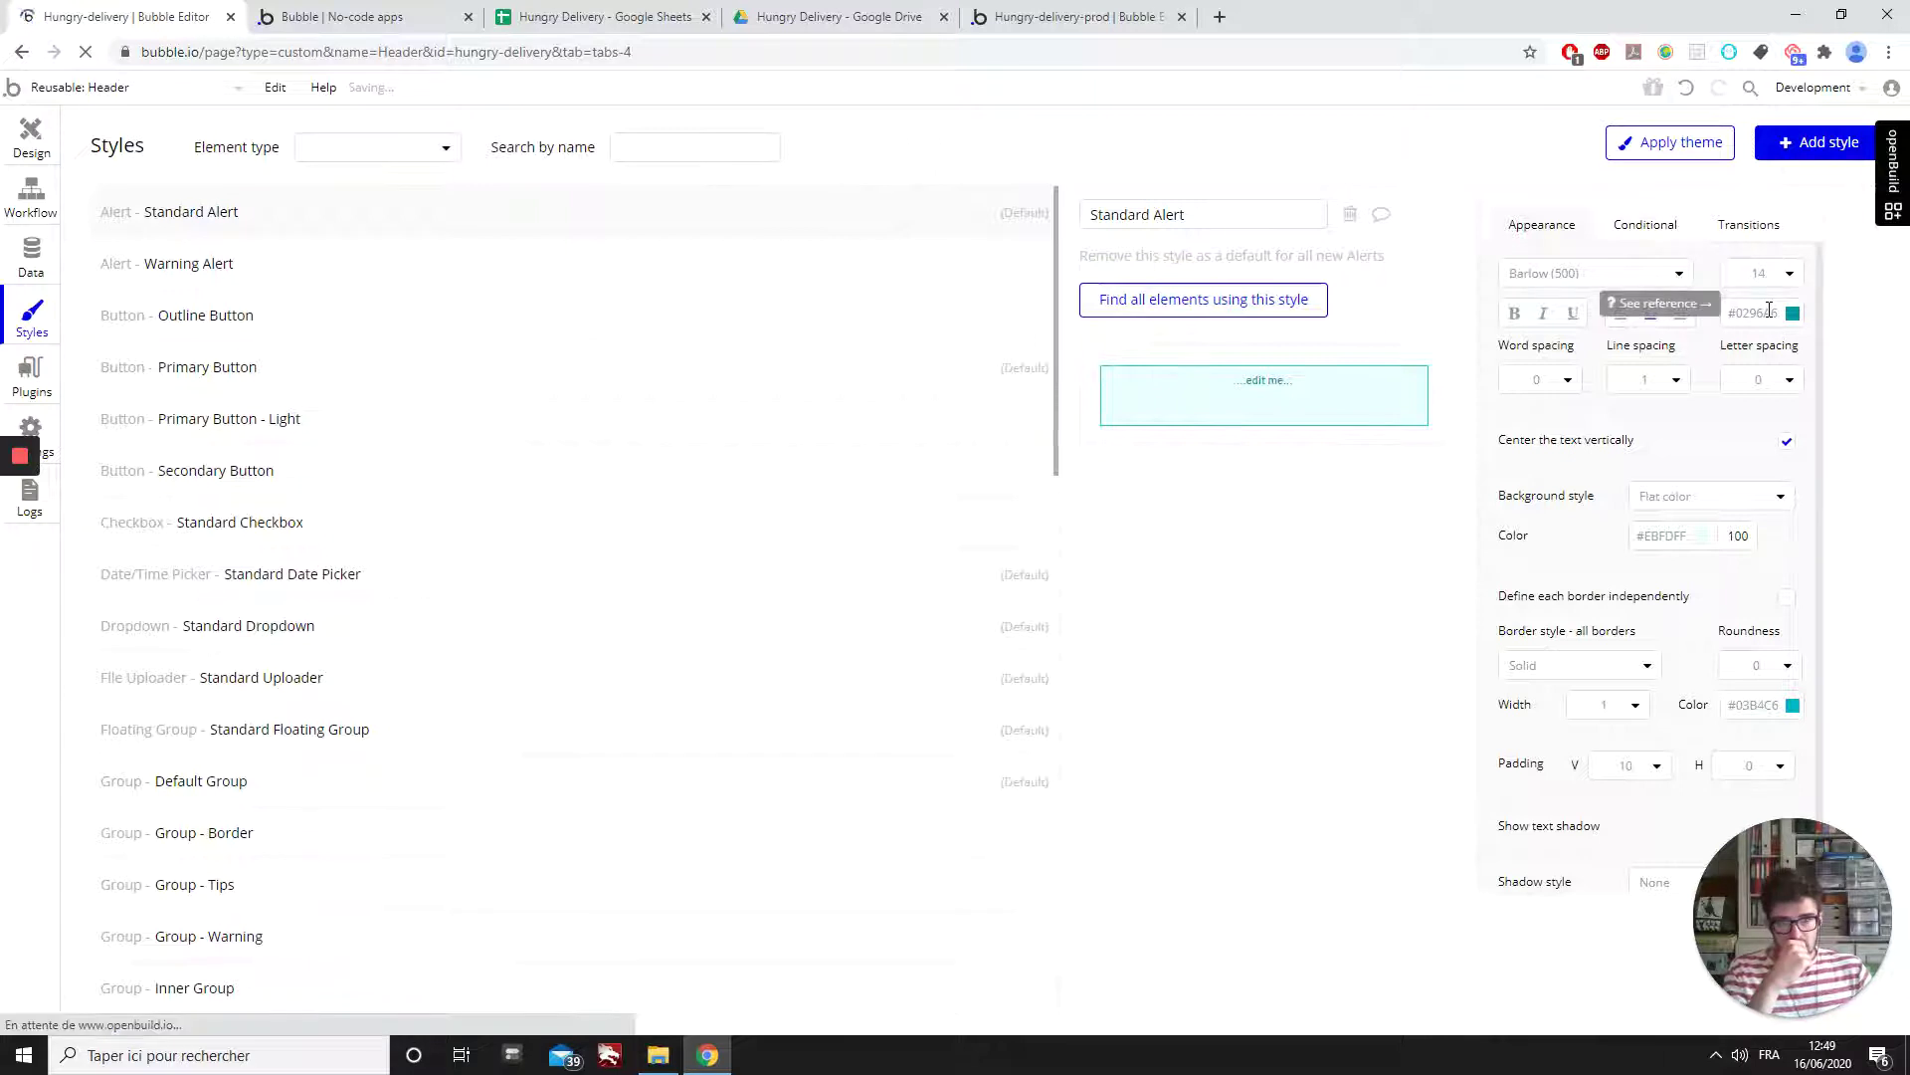
{"action": "left_click", "coordinate": [41, 137]}
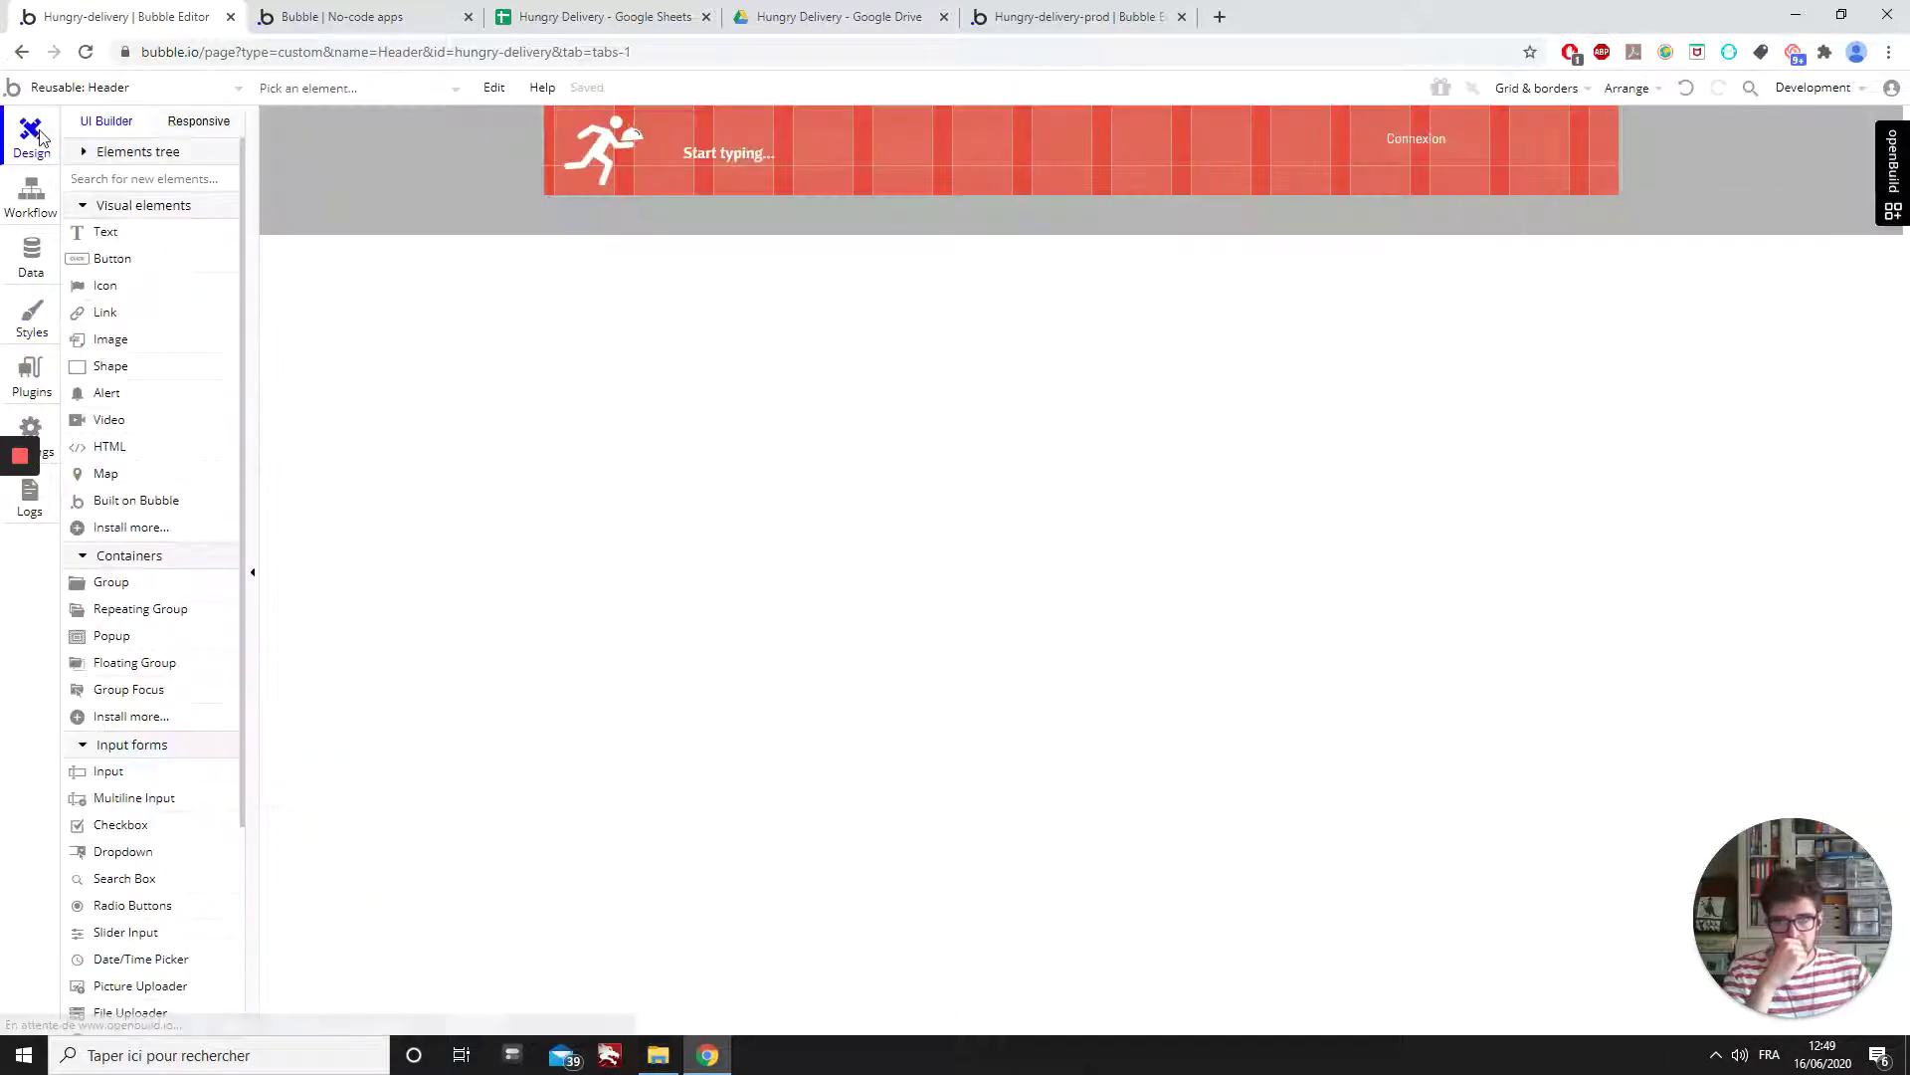
{"action": "left_click", "coordinate": [1412, 145]}
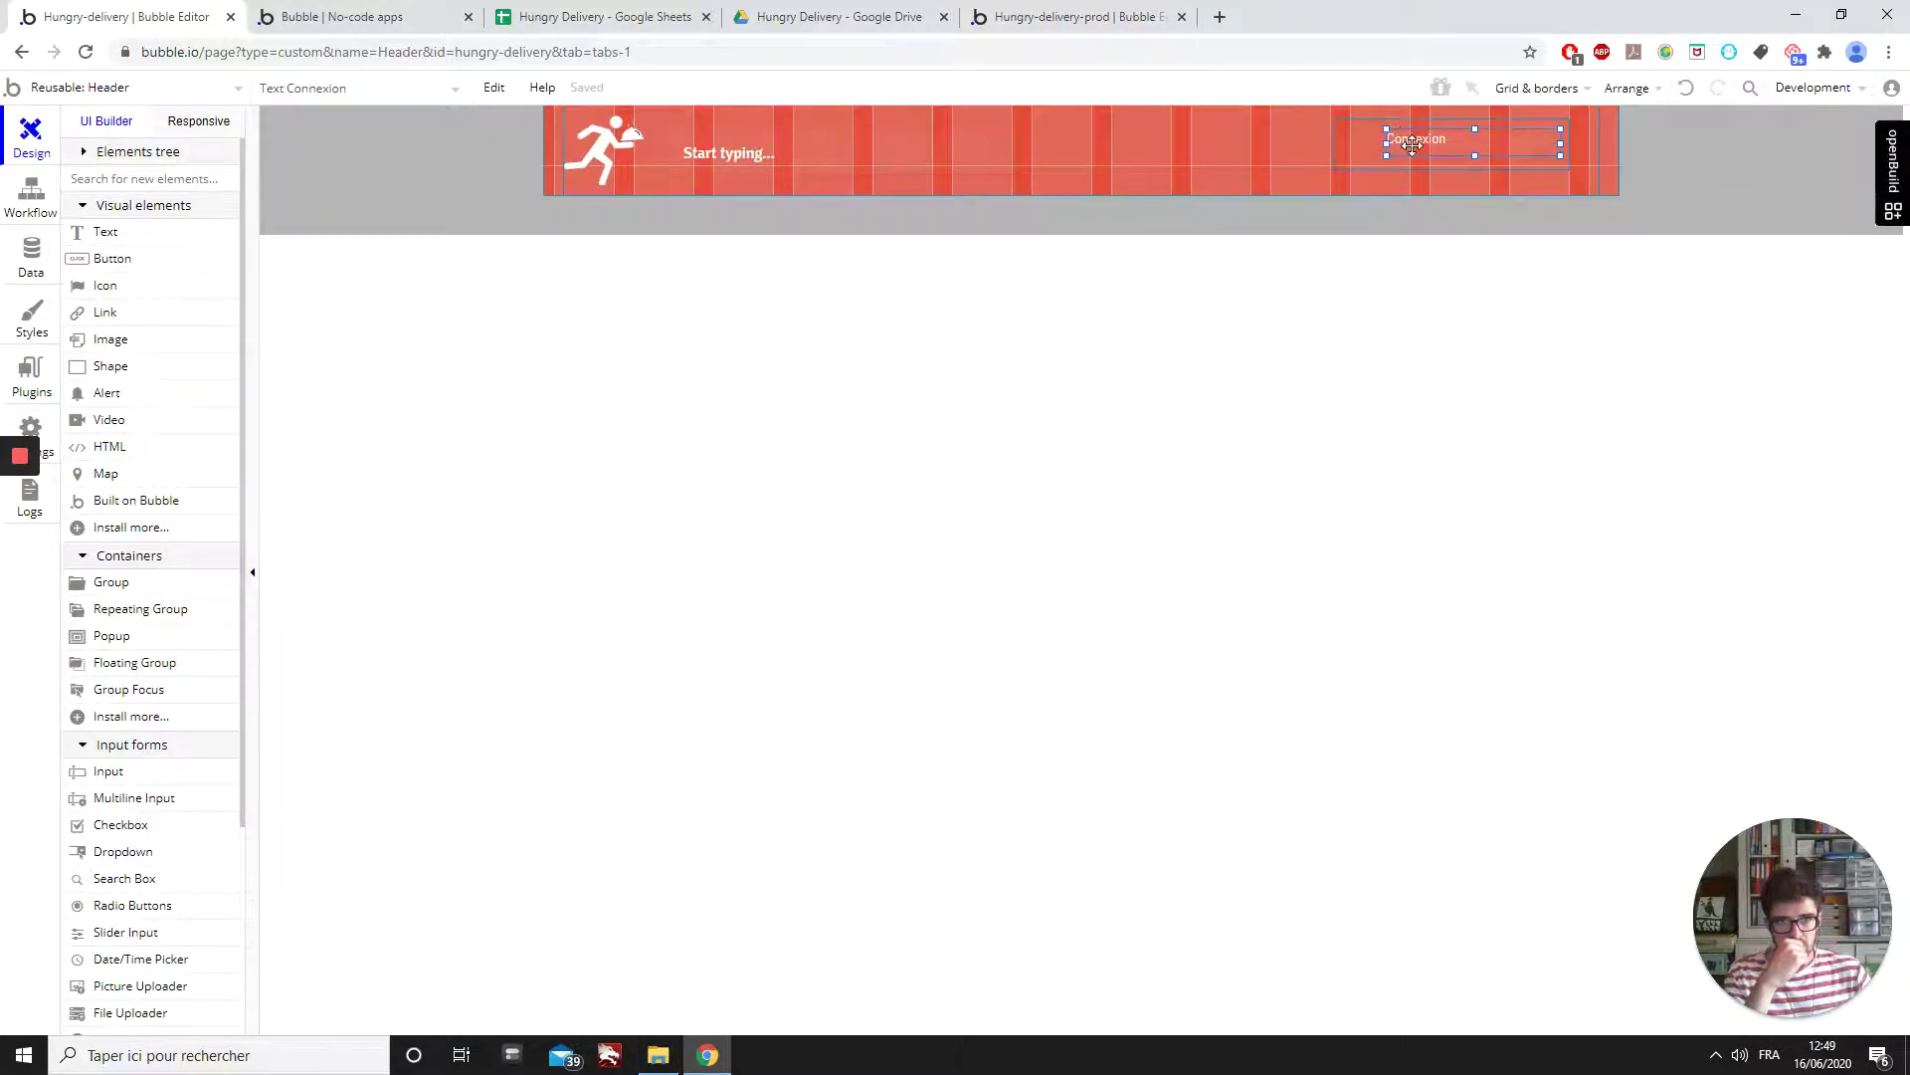
{"action": "double_click", "coordinate": [1412, 144]}
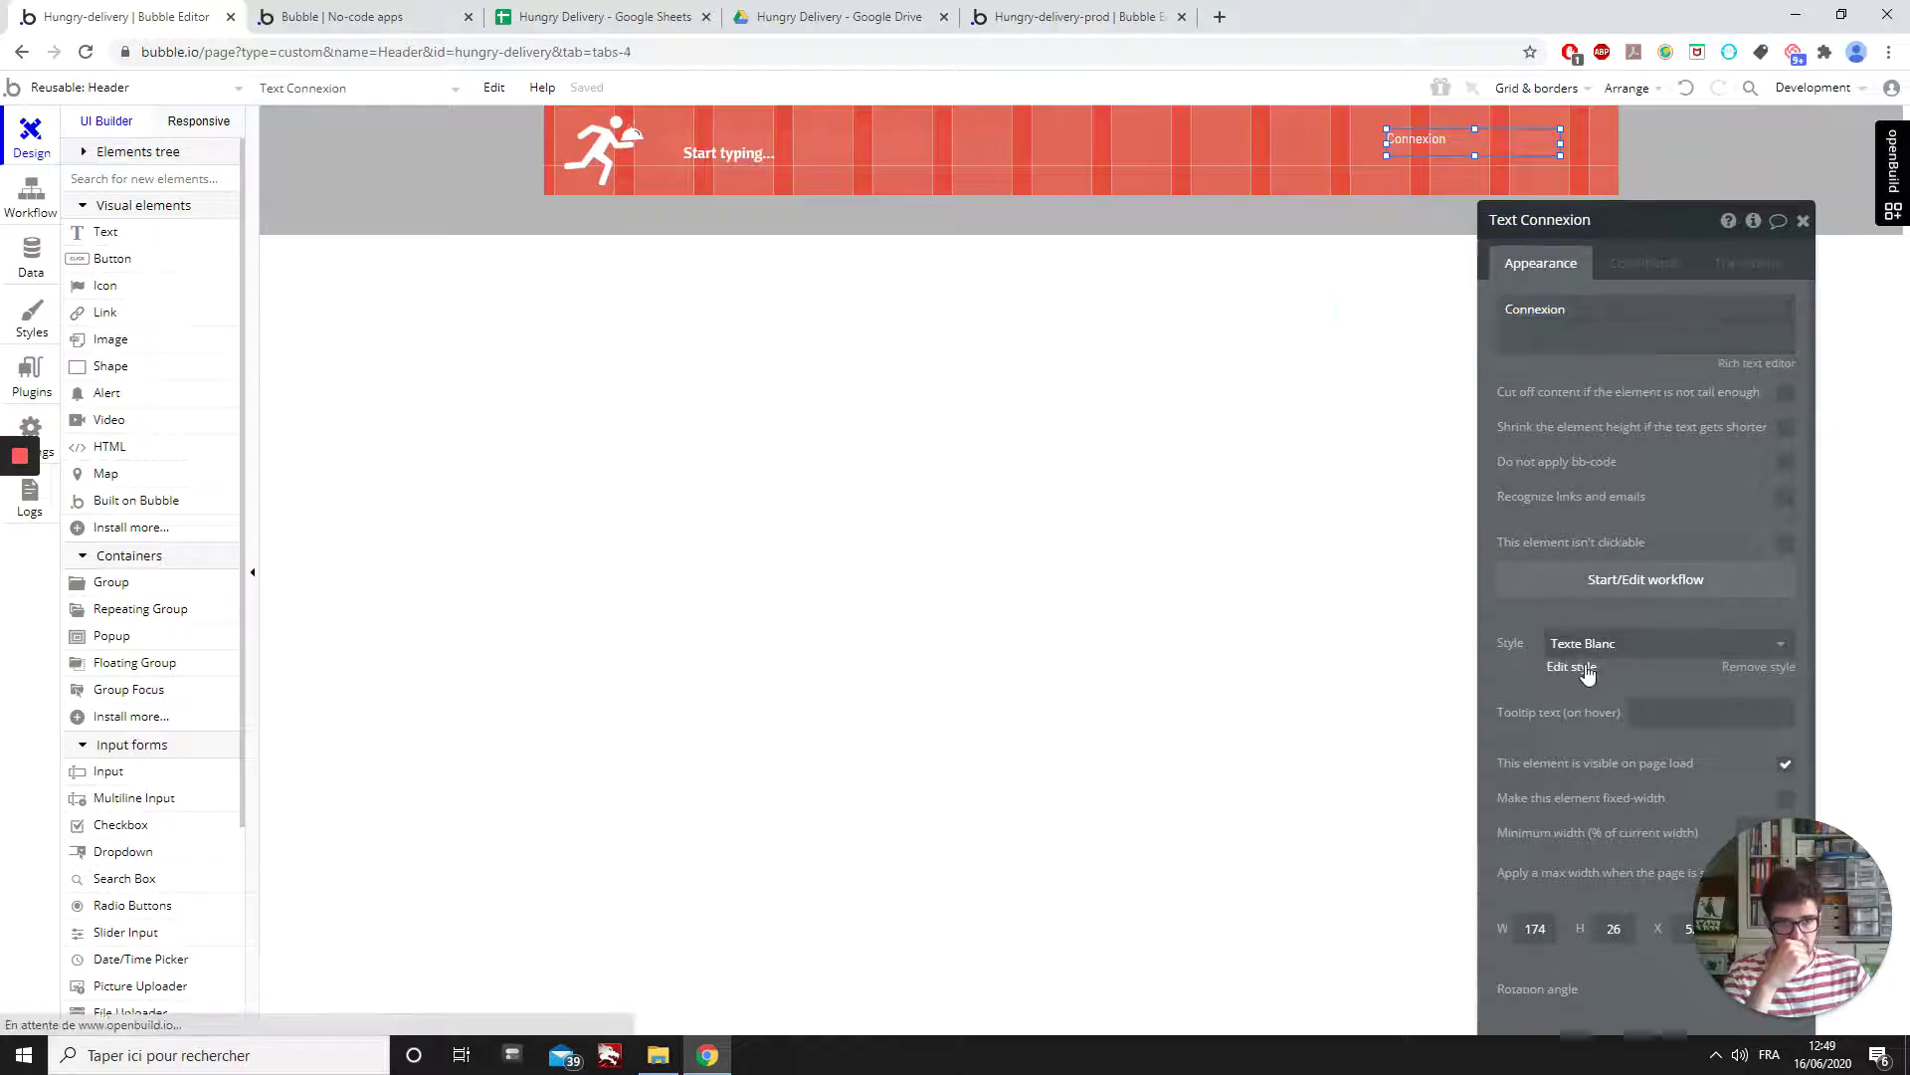
{"action": "left_click", "coordinate": [1572, 667]}
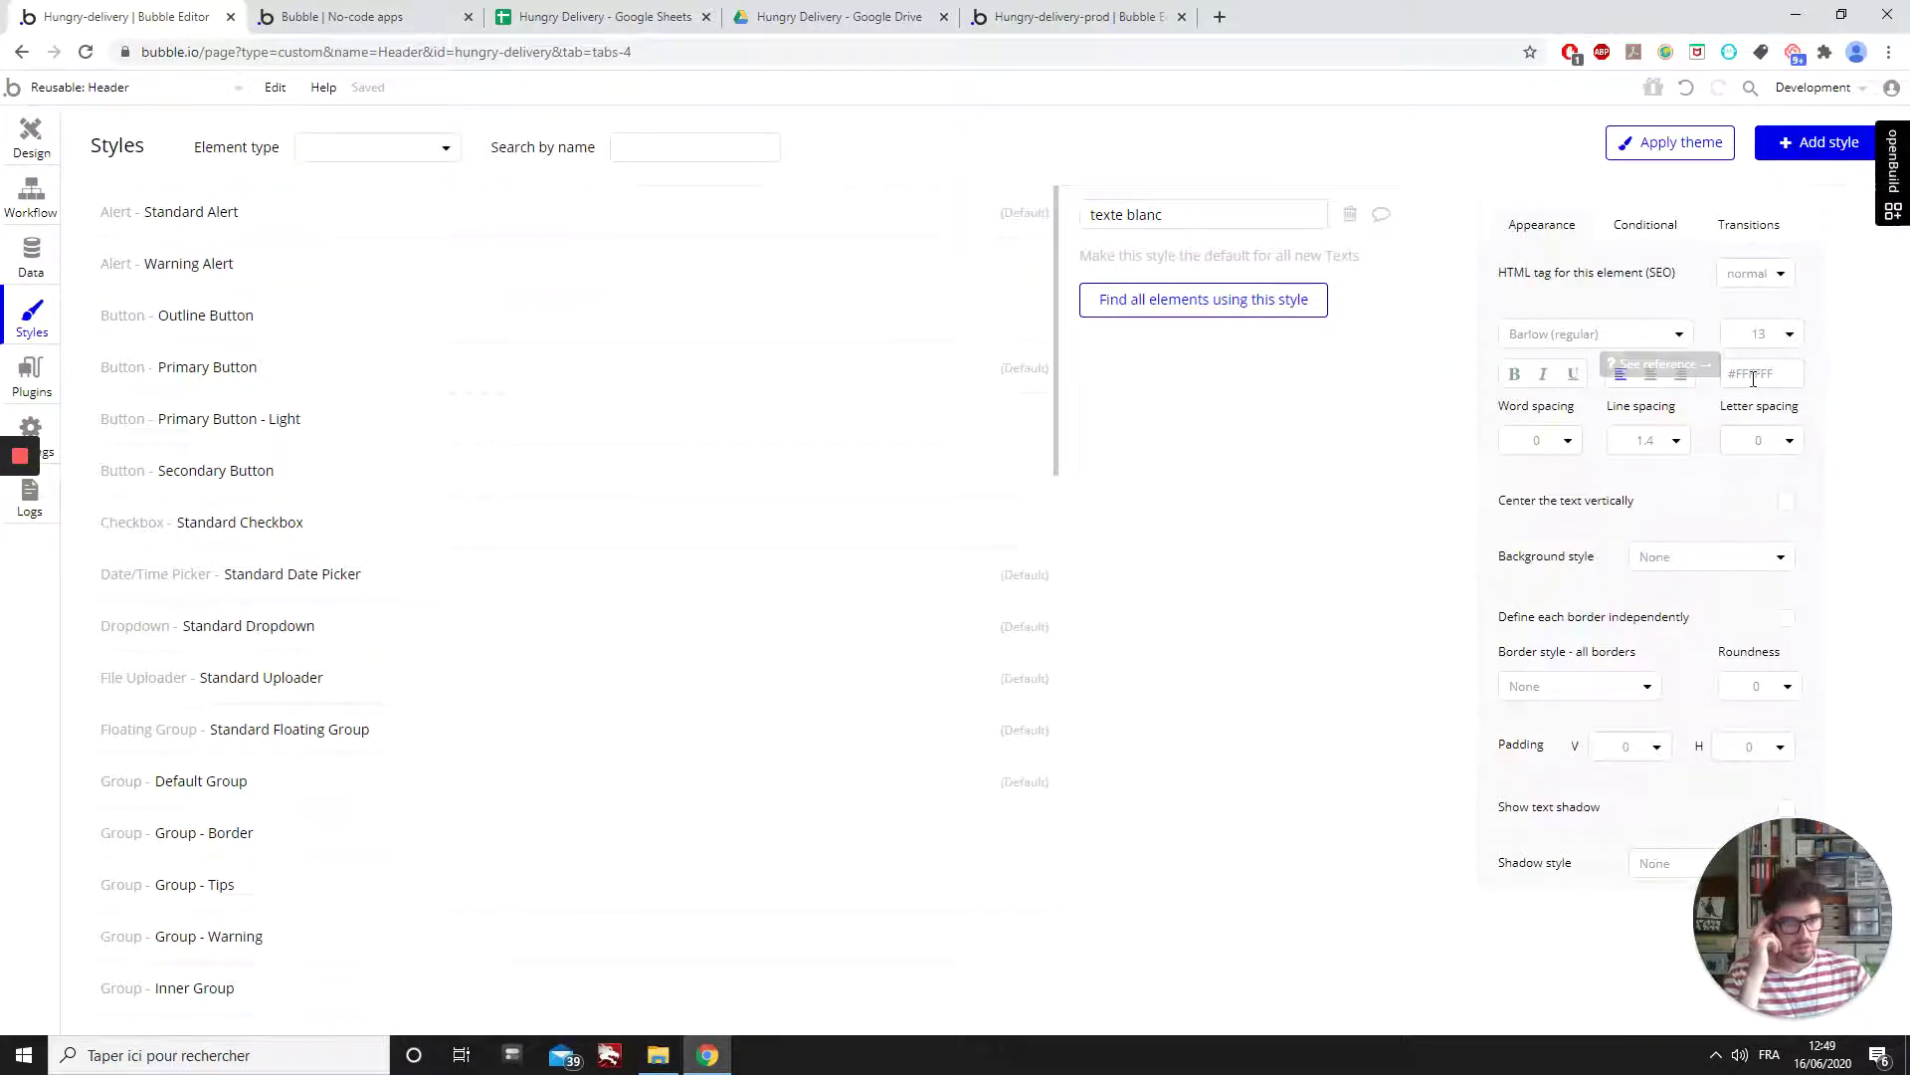
- Set the font of the texte blanc style to Cantora One (regular)
{"action": "left_click", "coordinate": [1578, 336]}
{"action": "type", "text": "cant"}
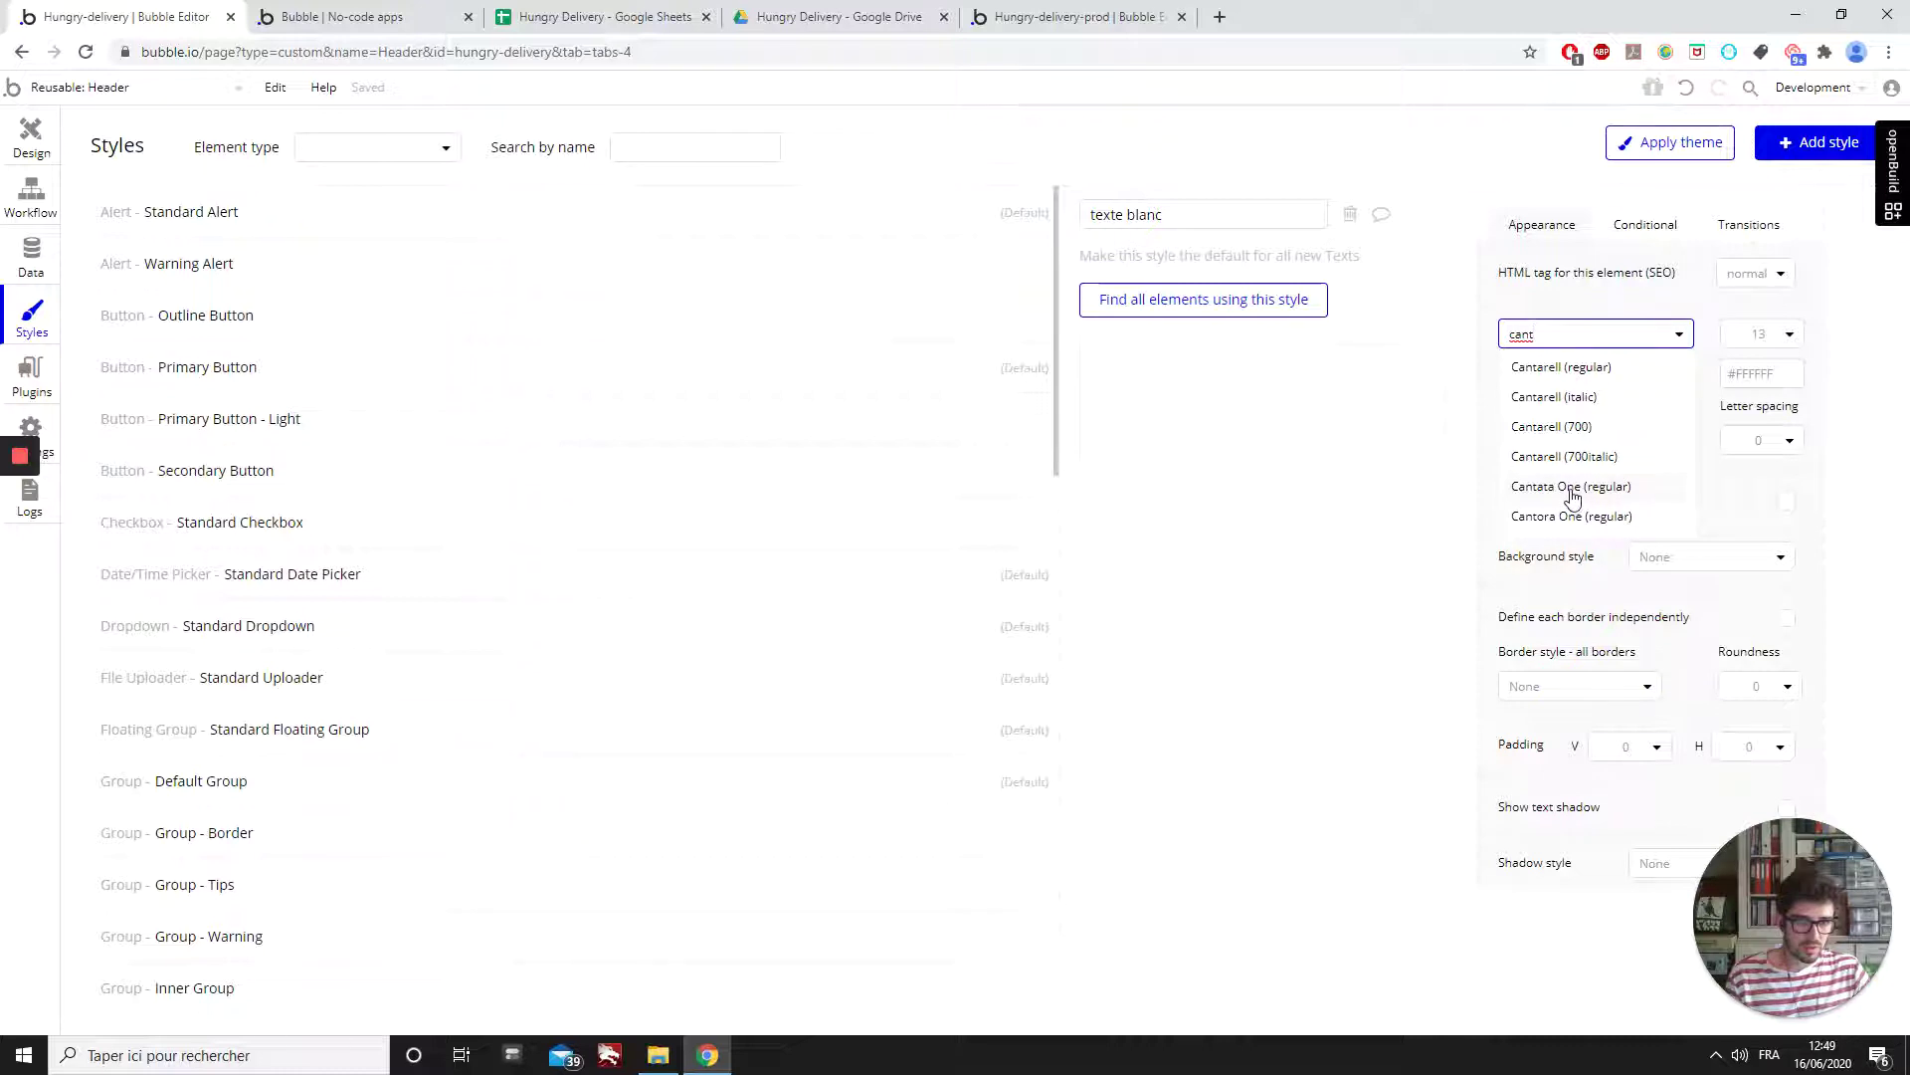
{"action": "left_click", "coordinate": [1597, 518]}
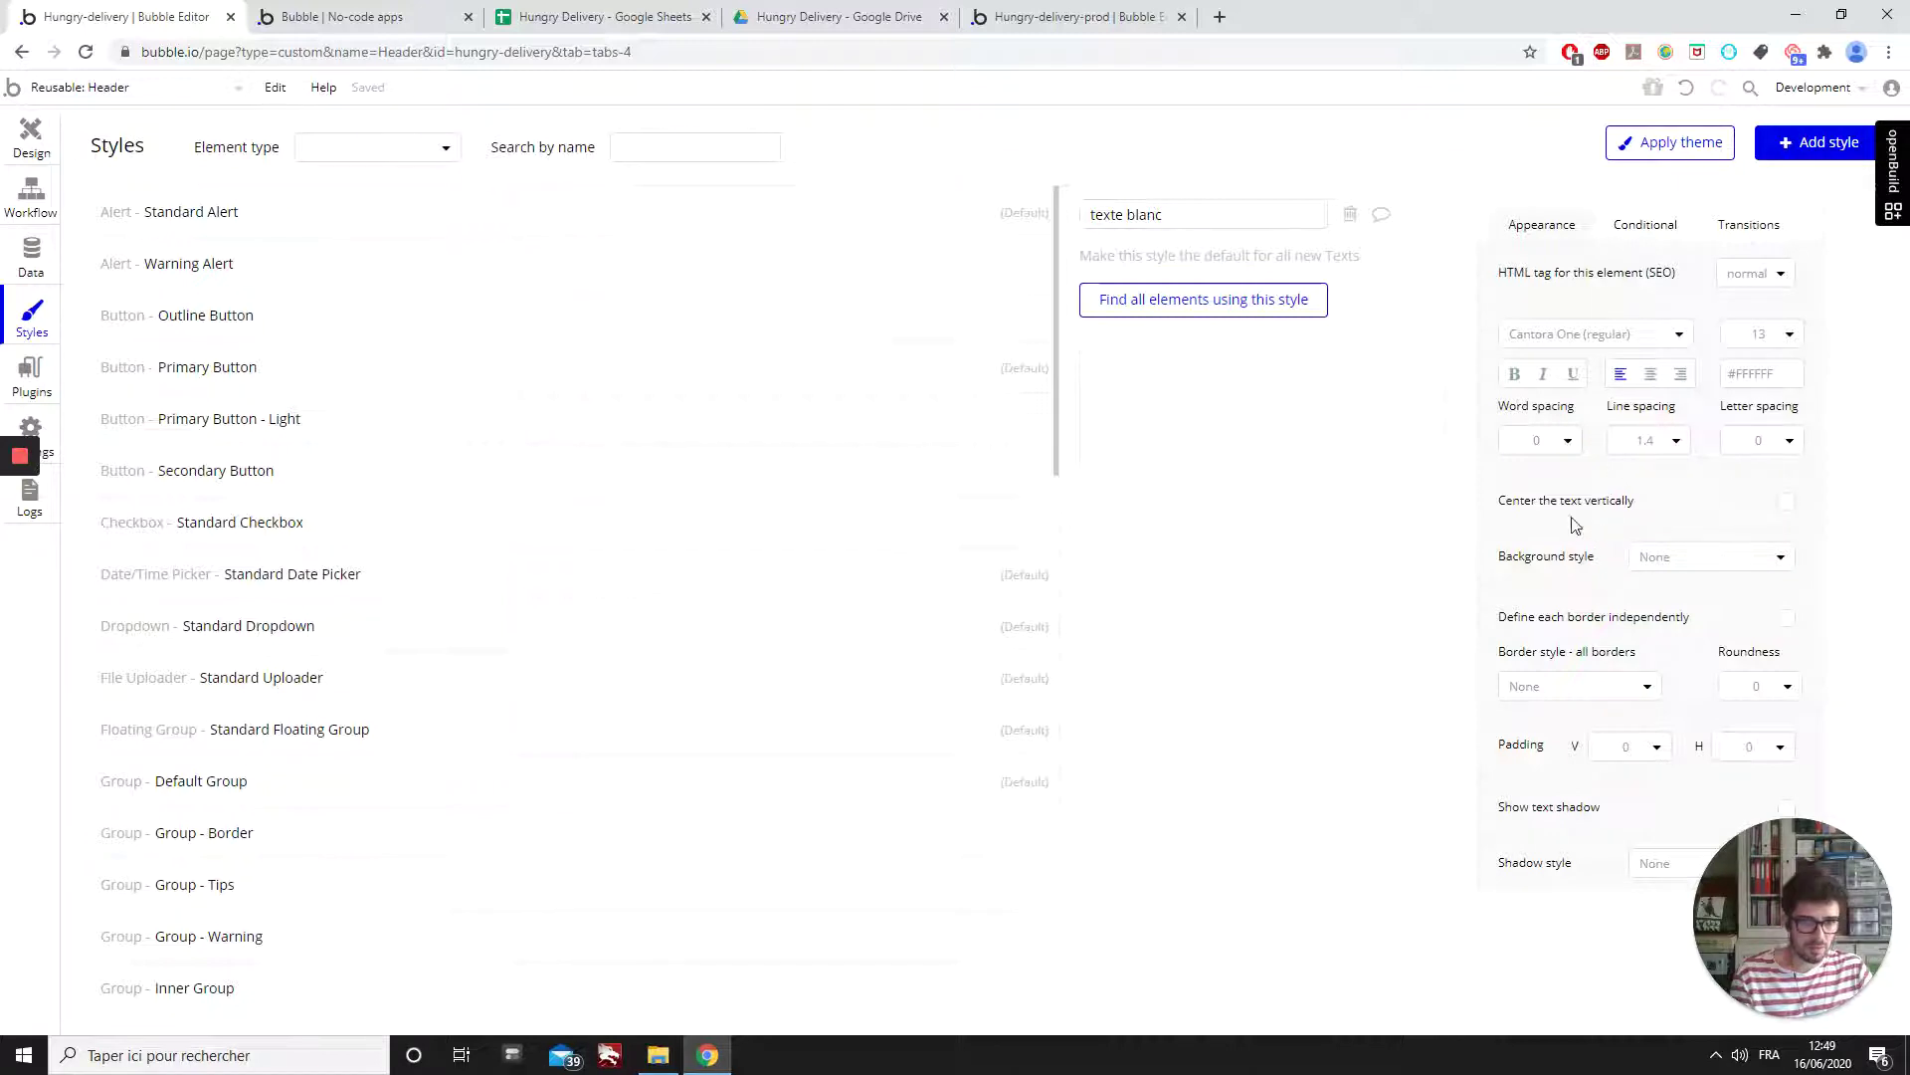
{"action": "right_click", "coordinate": [1687, 671]}
{"action": "left_click", "coordinate": [1644, 655]}
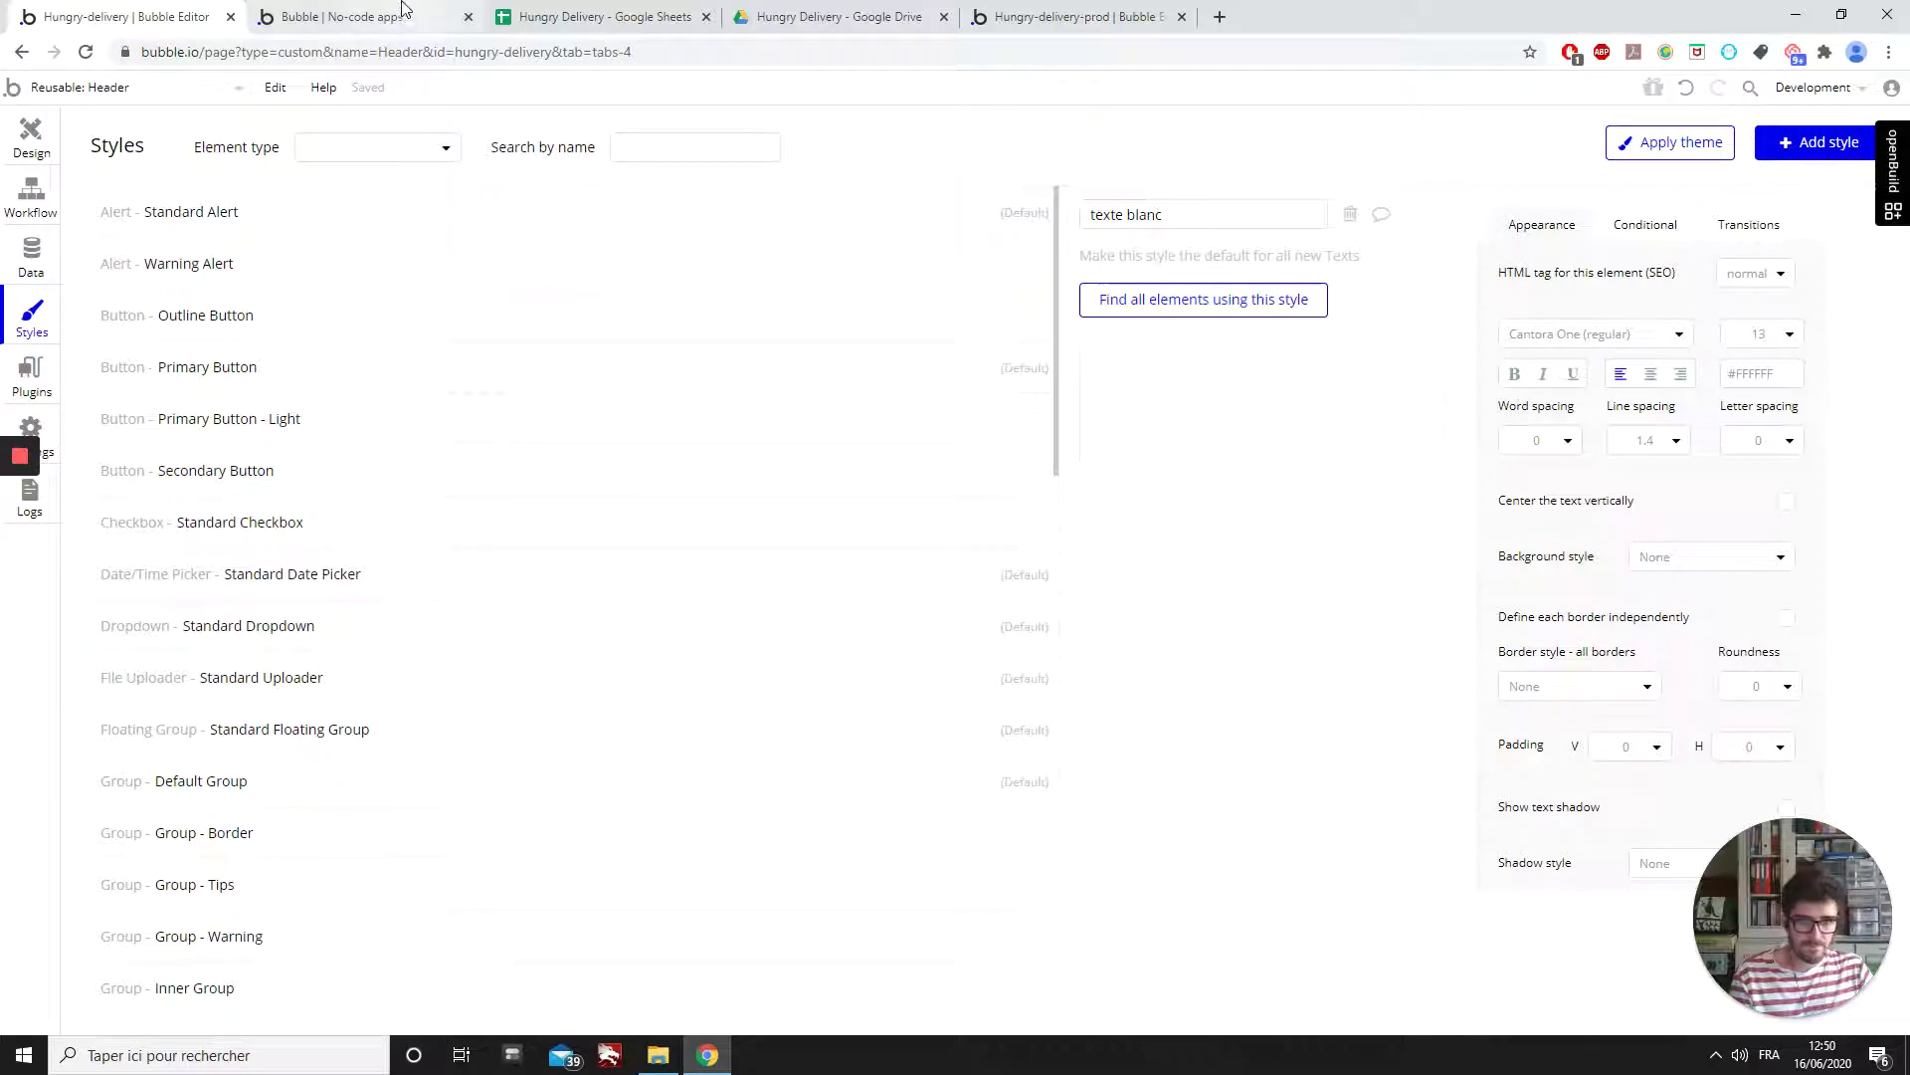
- Set the font size of the texte blanc style to 16 and return to the header design
{"action": "left_click", "coordinate": [12, 144]}
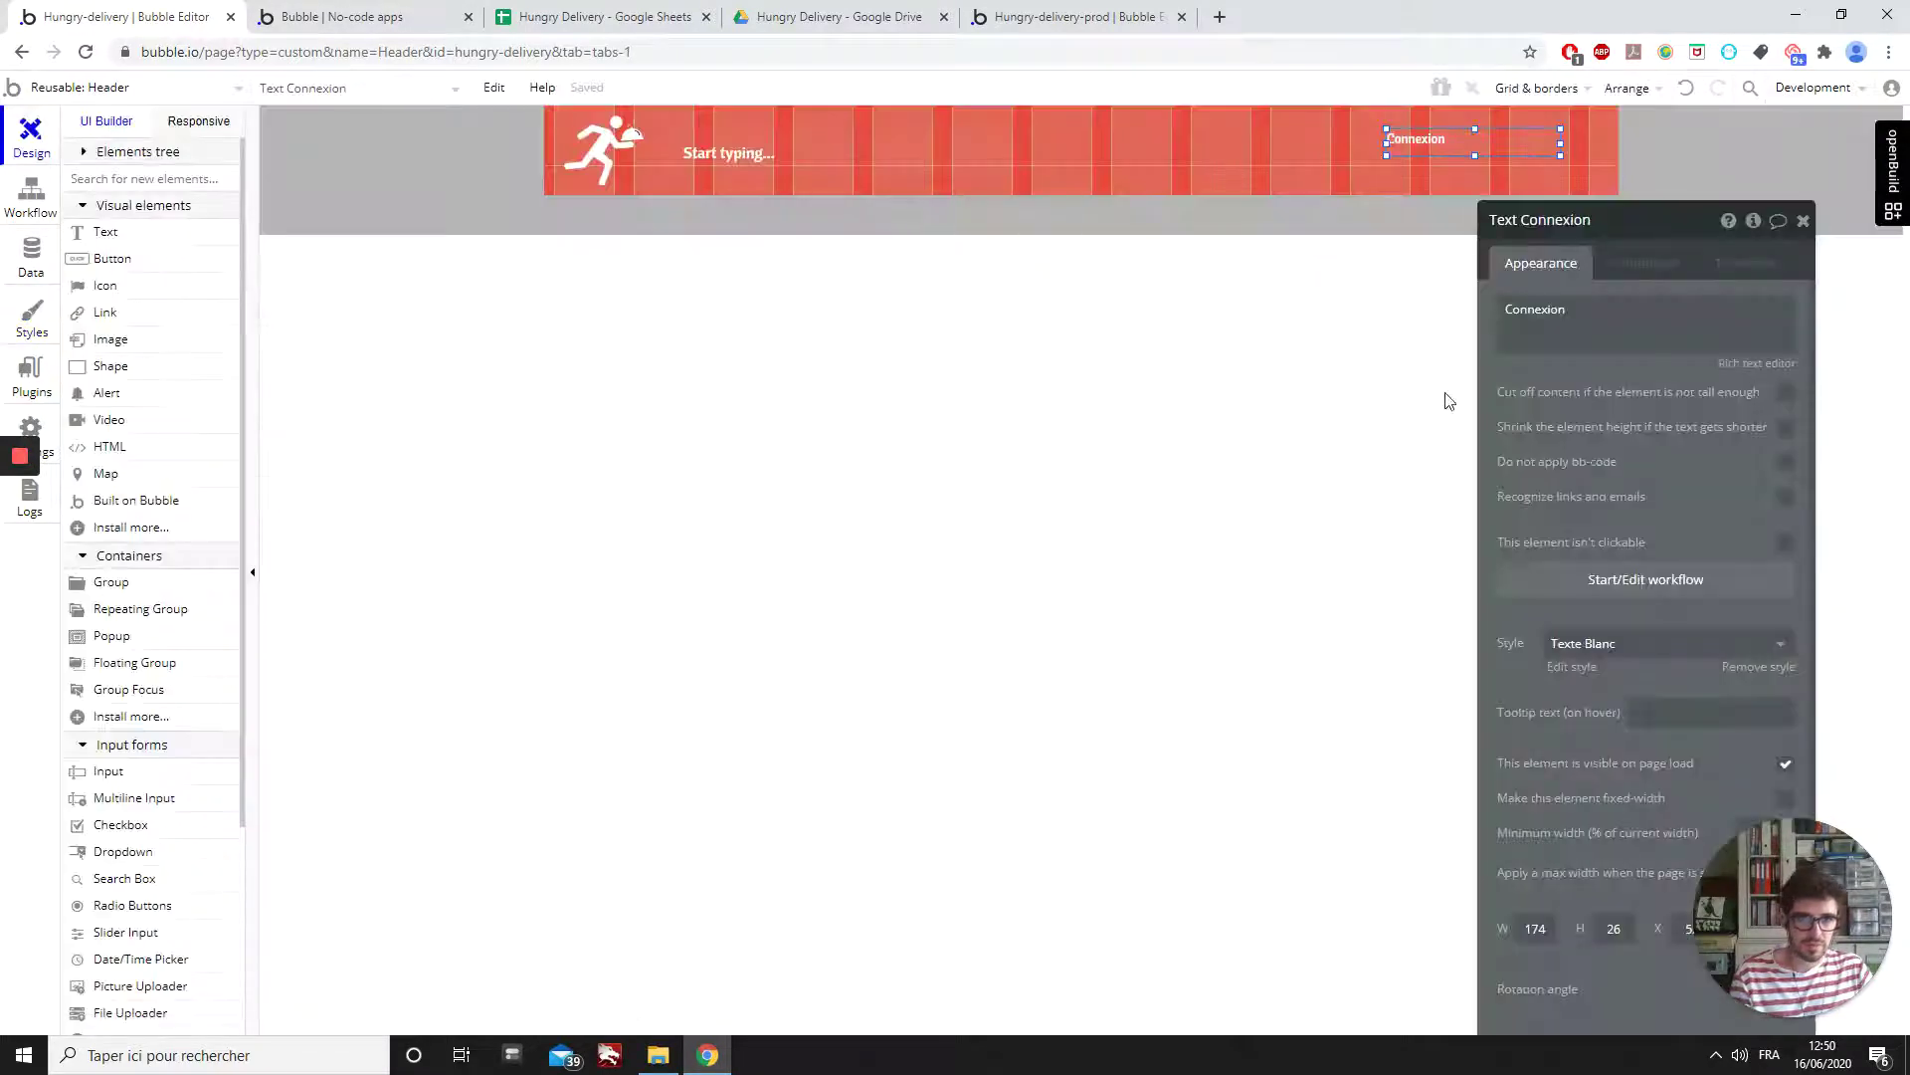
{"action": "left_click", "coordinate": [1574, 667]}
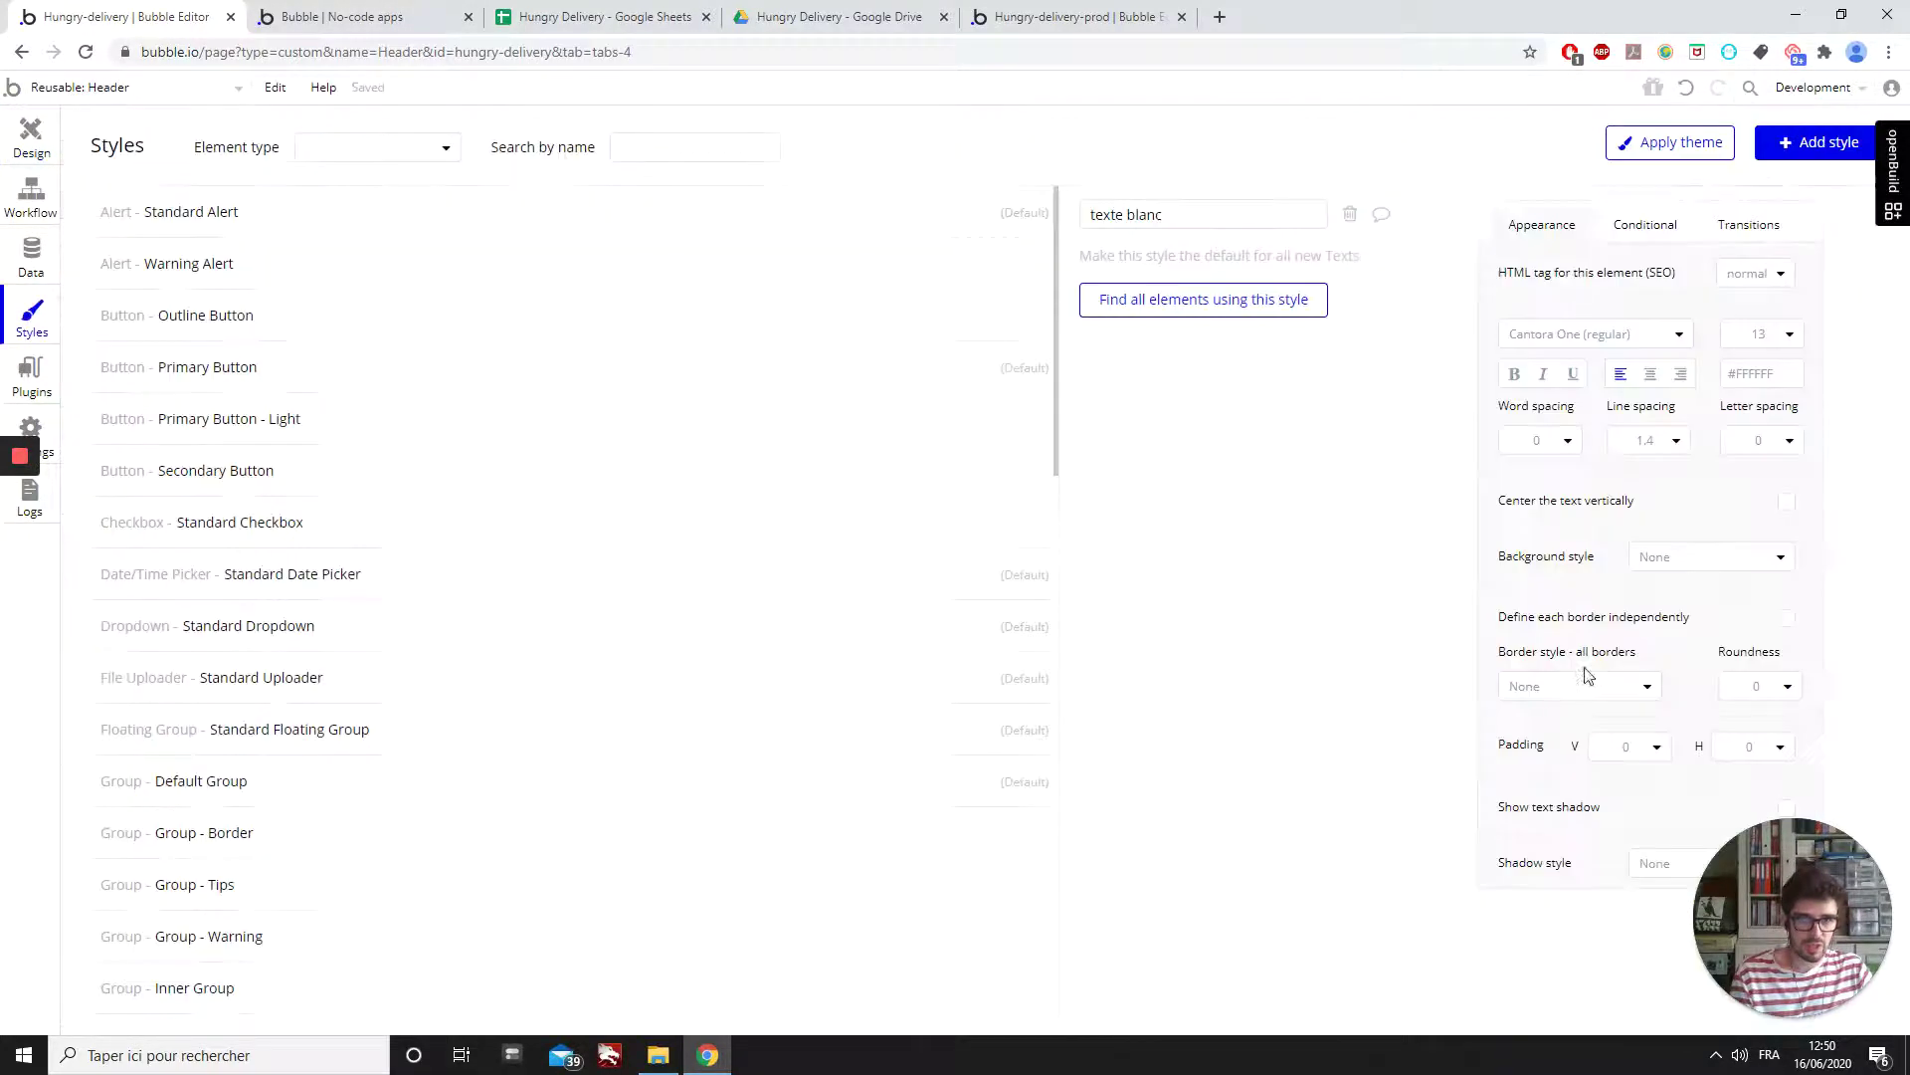
{"action": "left_click", "coordinate": [1759, 335]}
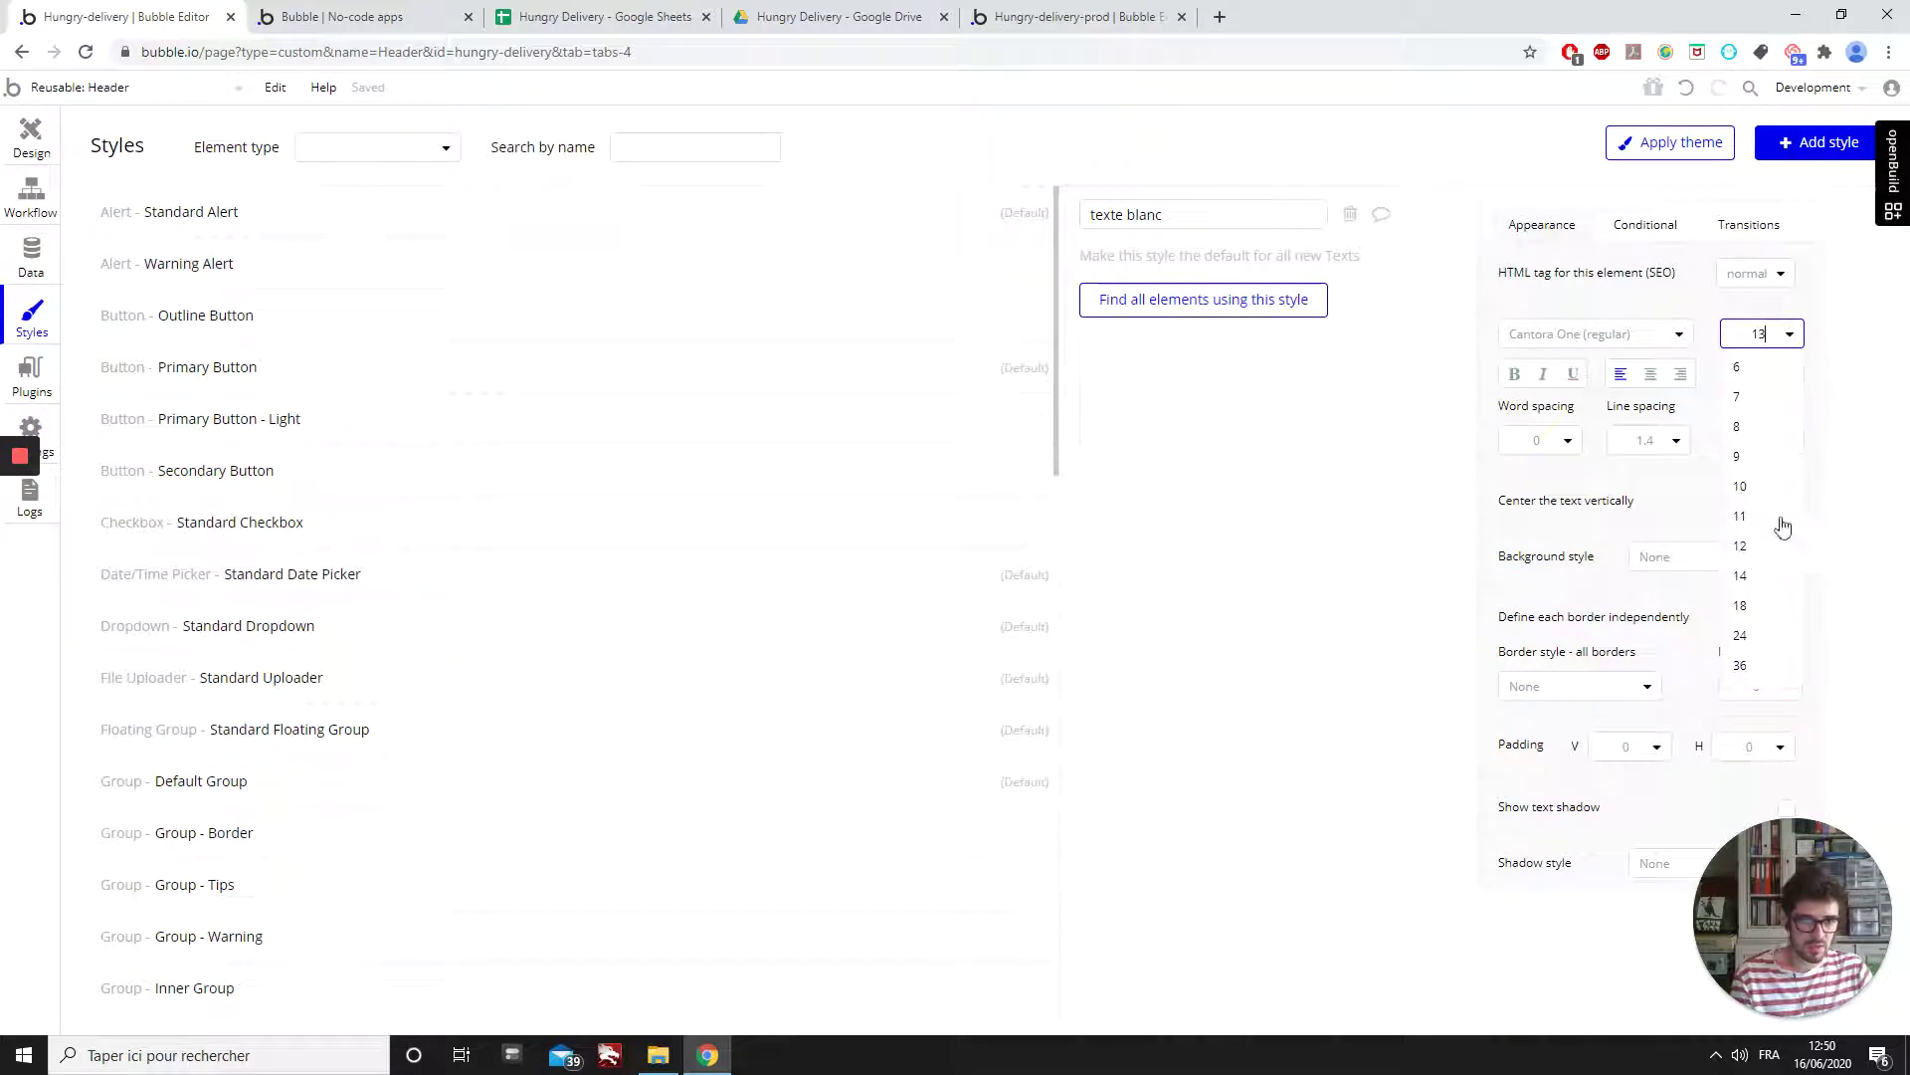
{"action": "double_click", "coordinate": [1754, 320]}
{"action": "type", "text": "16"}
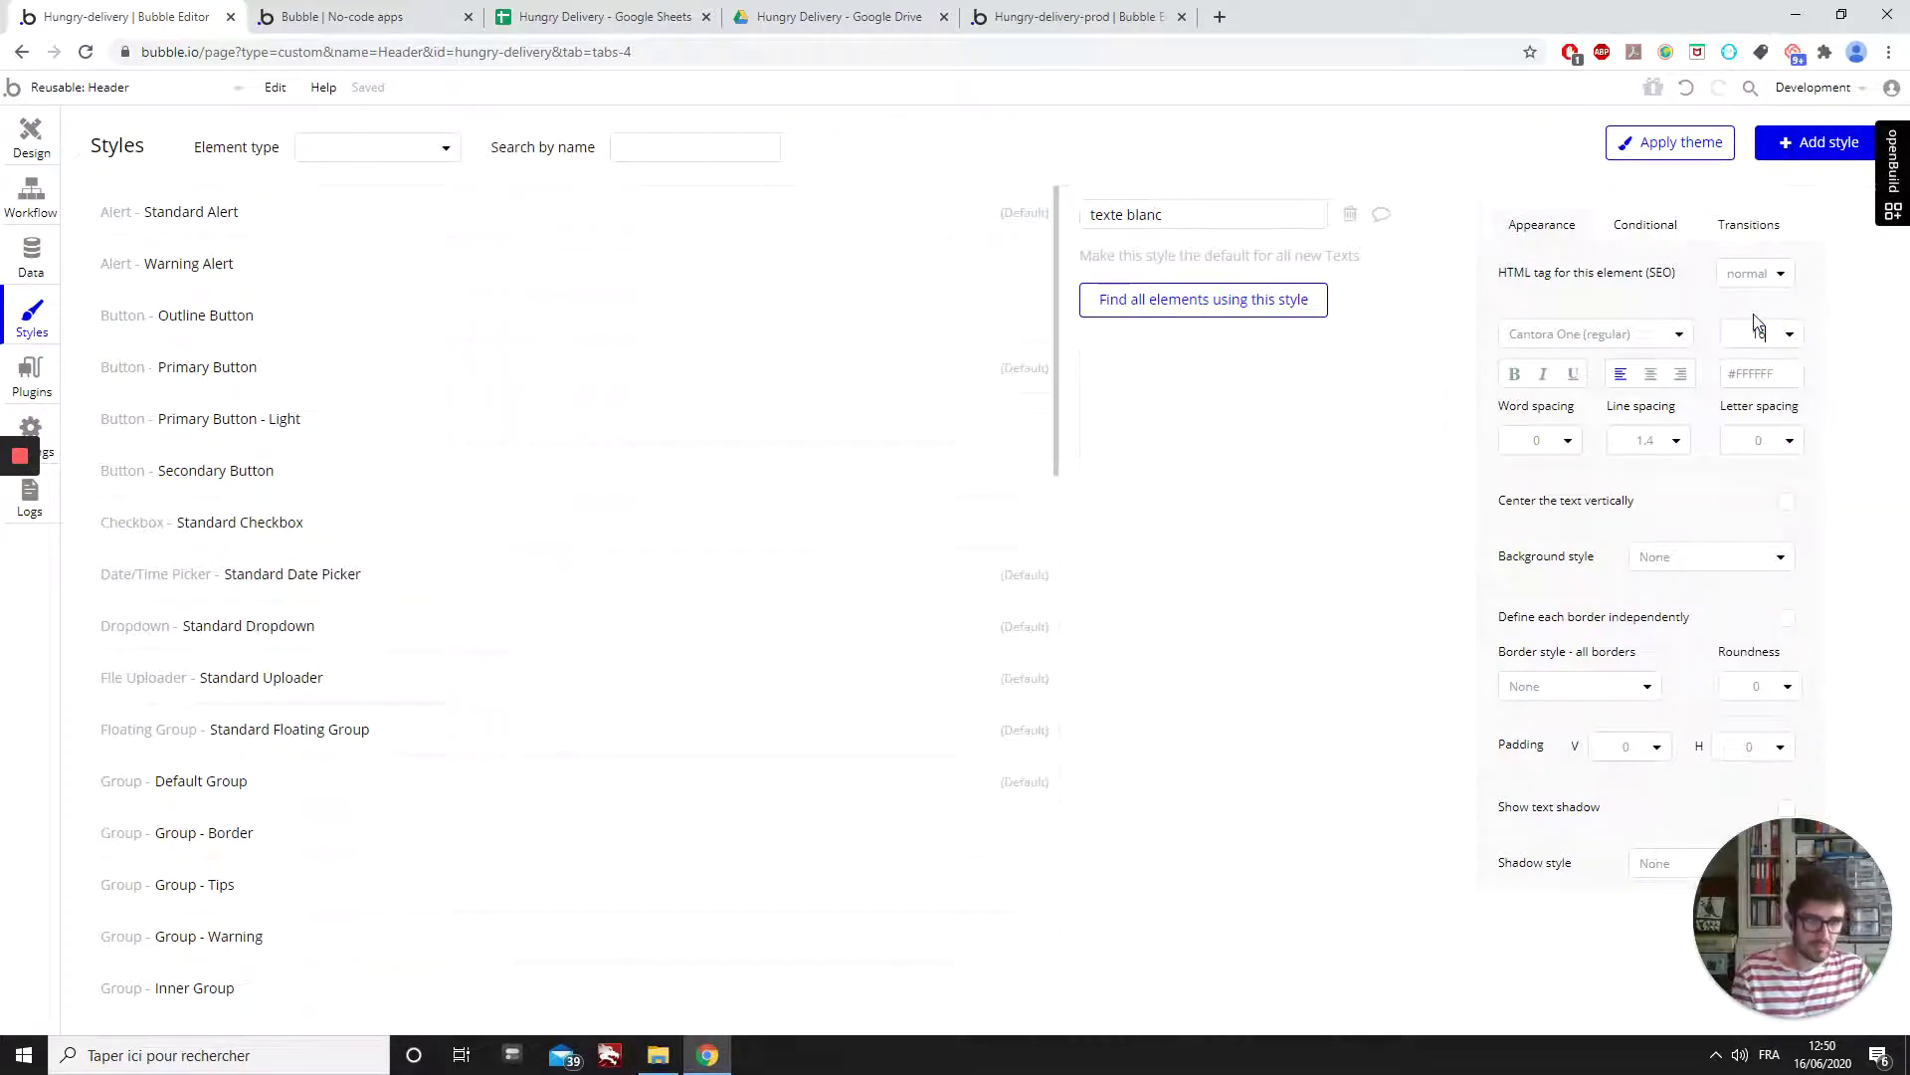
{"action": "left_click", "coordinate": [28, 139]}
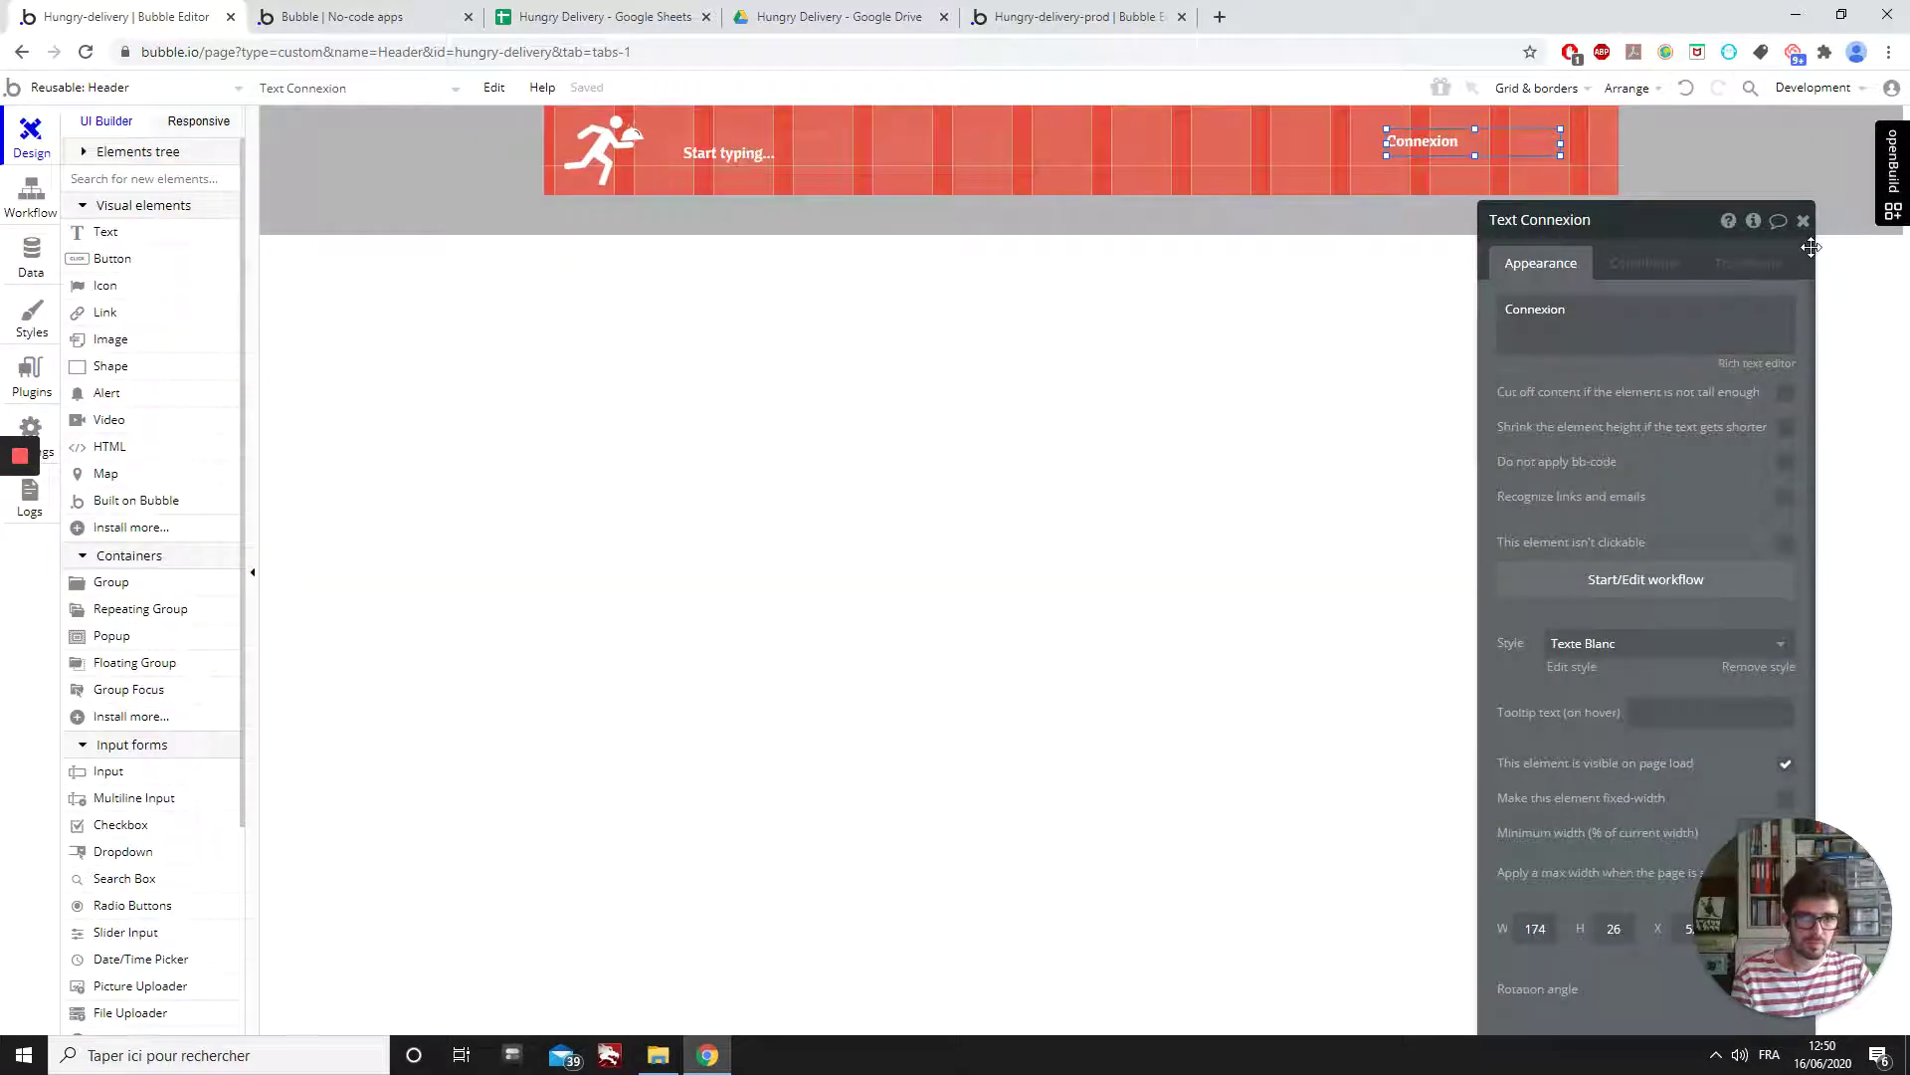
- Set the font size of the search box's searchbox adress style to 18 and return to the header design
{"action": "left_click", "coordinate": [747, 152]}
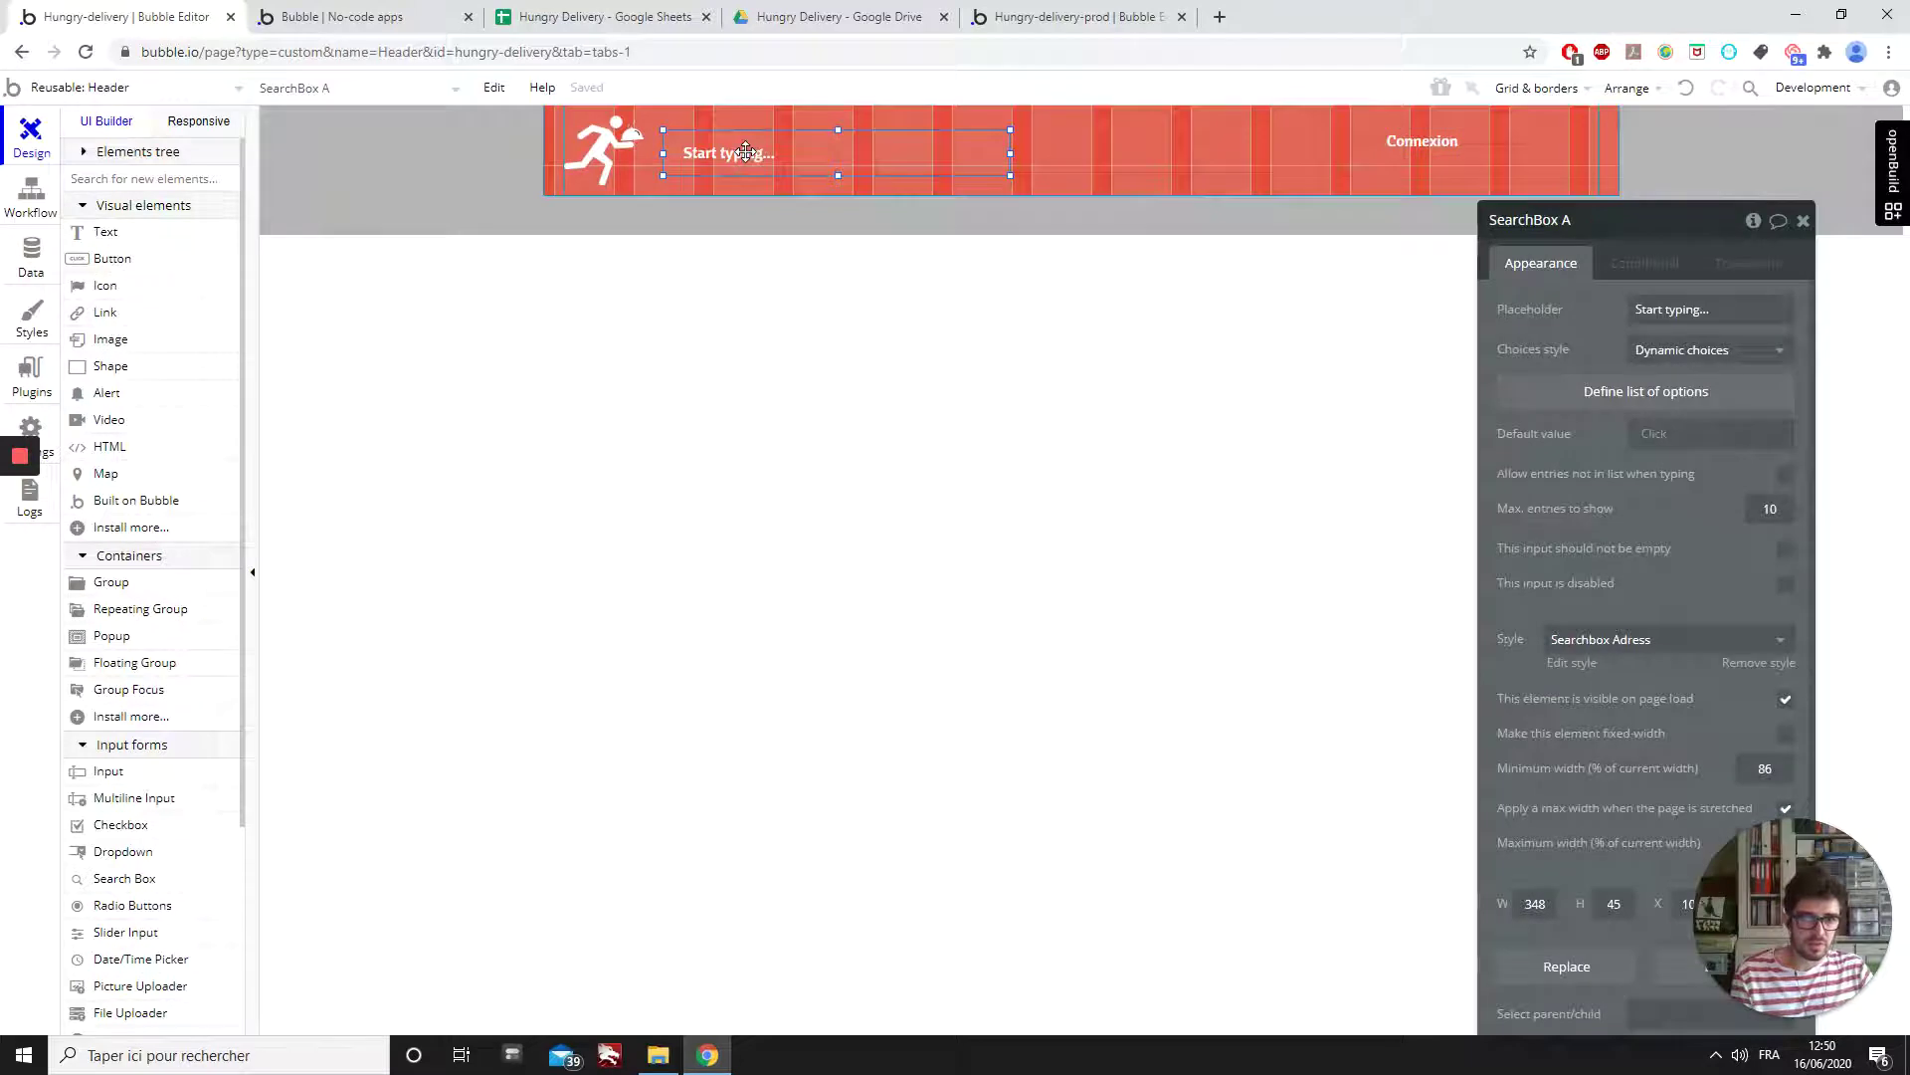
{"action": "left_click", "coordinate": [1568, 664]}
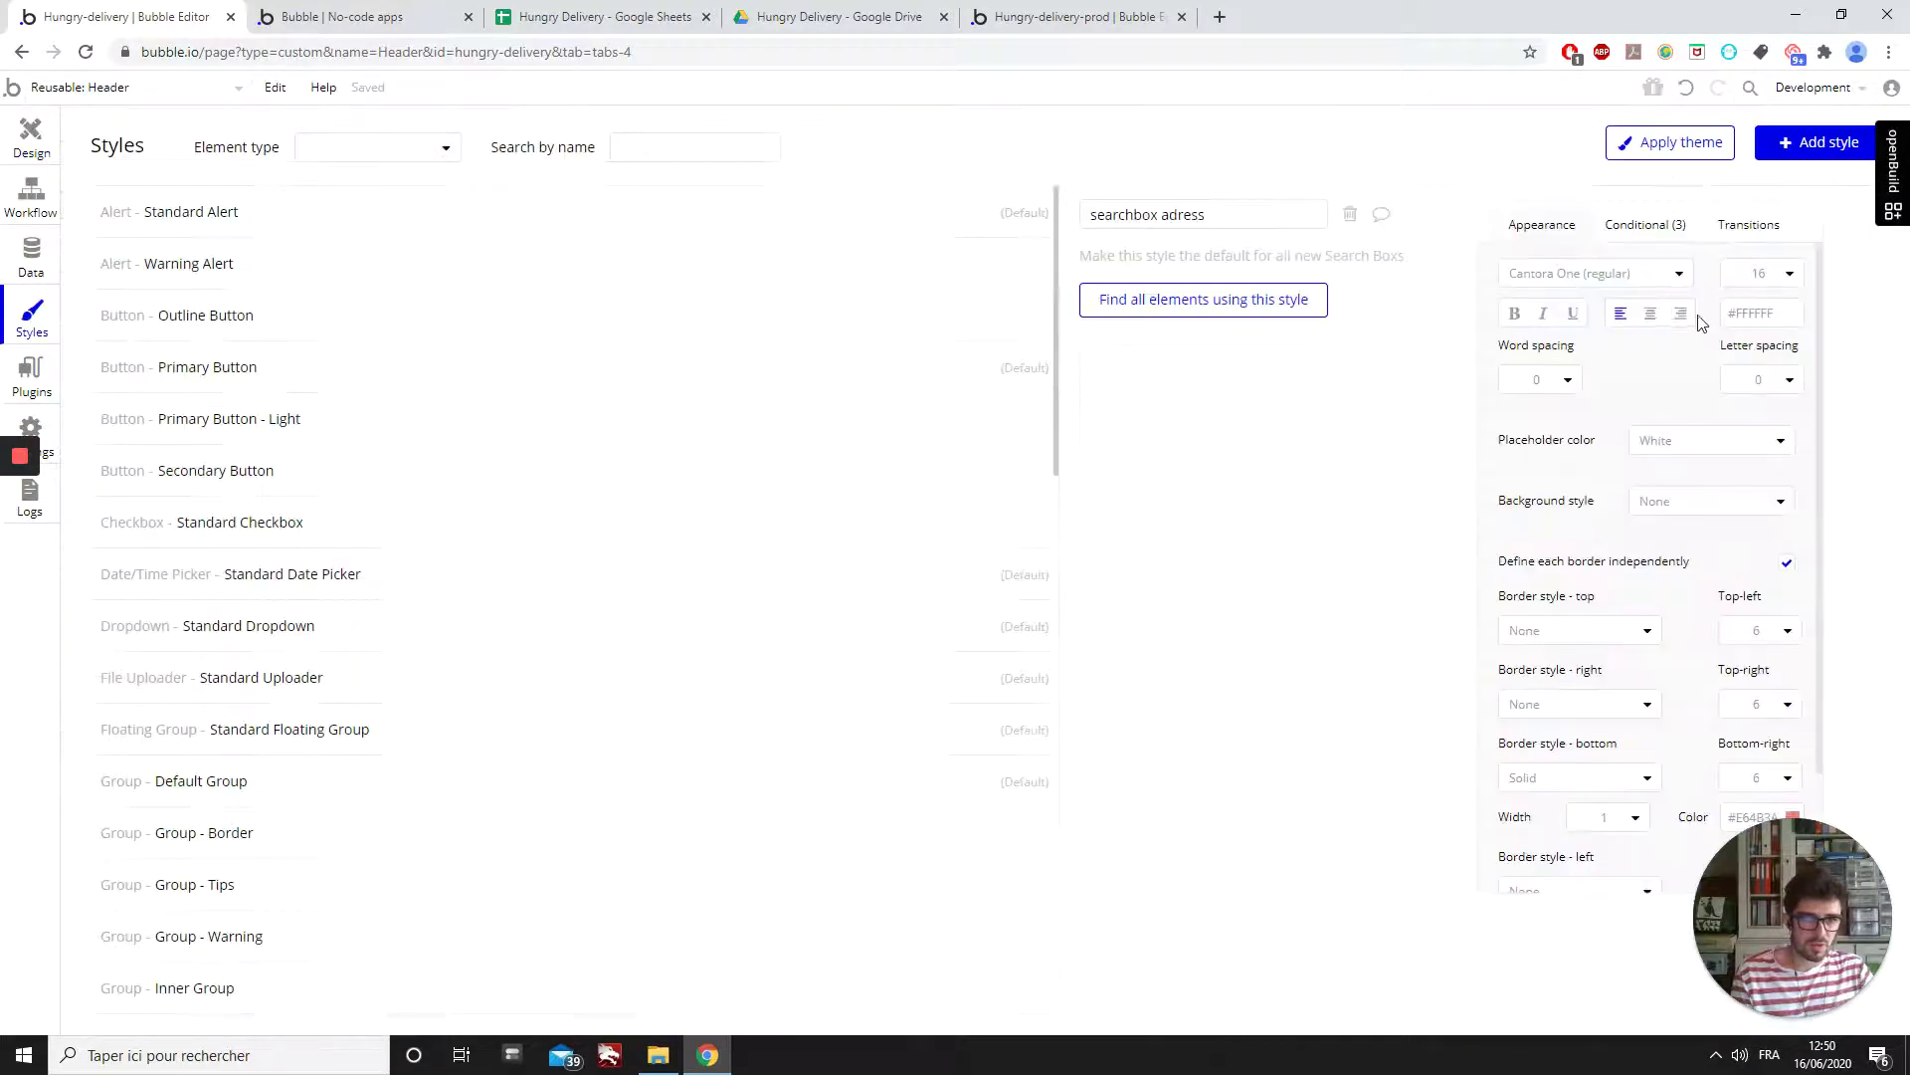
{"action": "left_click", "coordinate": [1766, 273]}
{"action": "left_click", "coordinate": [1766, 273]}
{"action": "left_click", "coordinate": [1767, 271]}
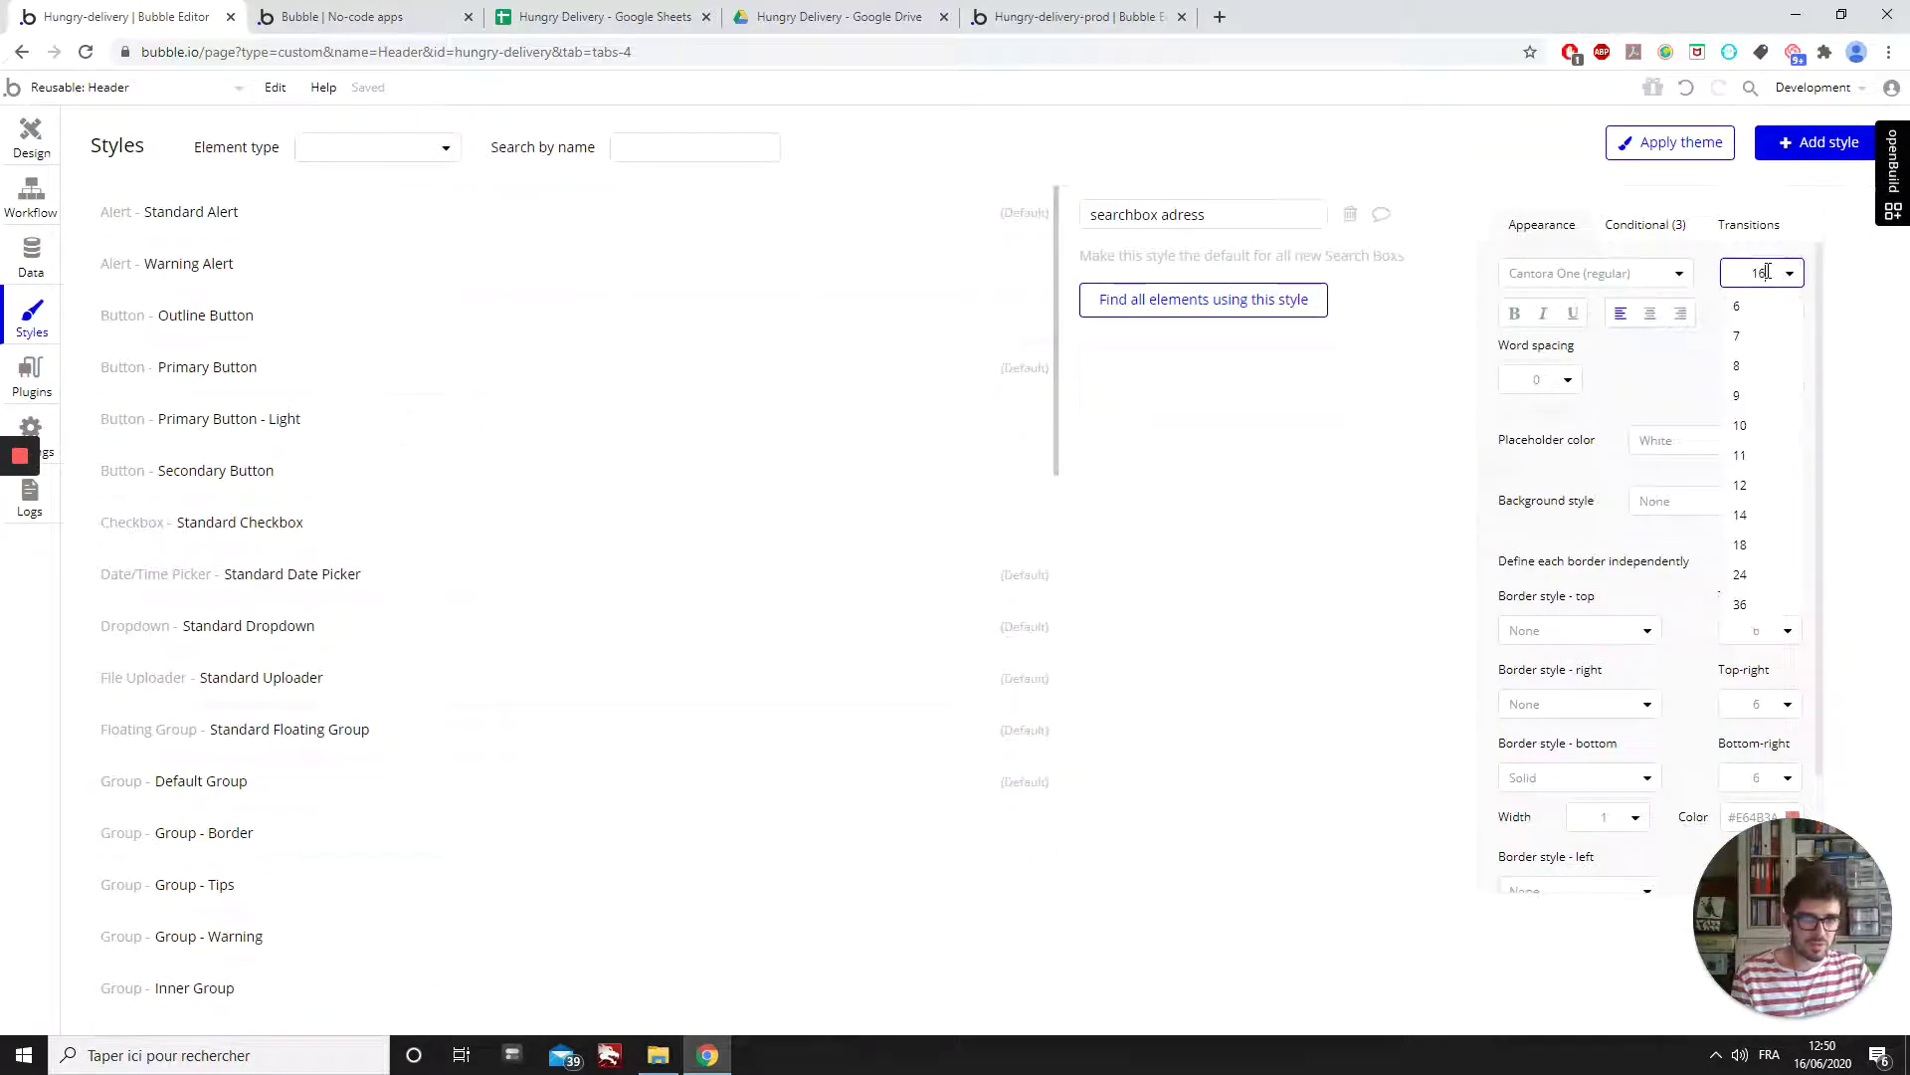
{"action": "left_click", "coordinate": [1746, 547]}
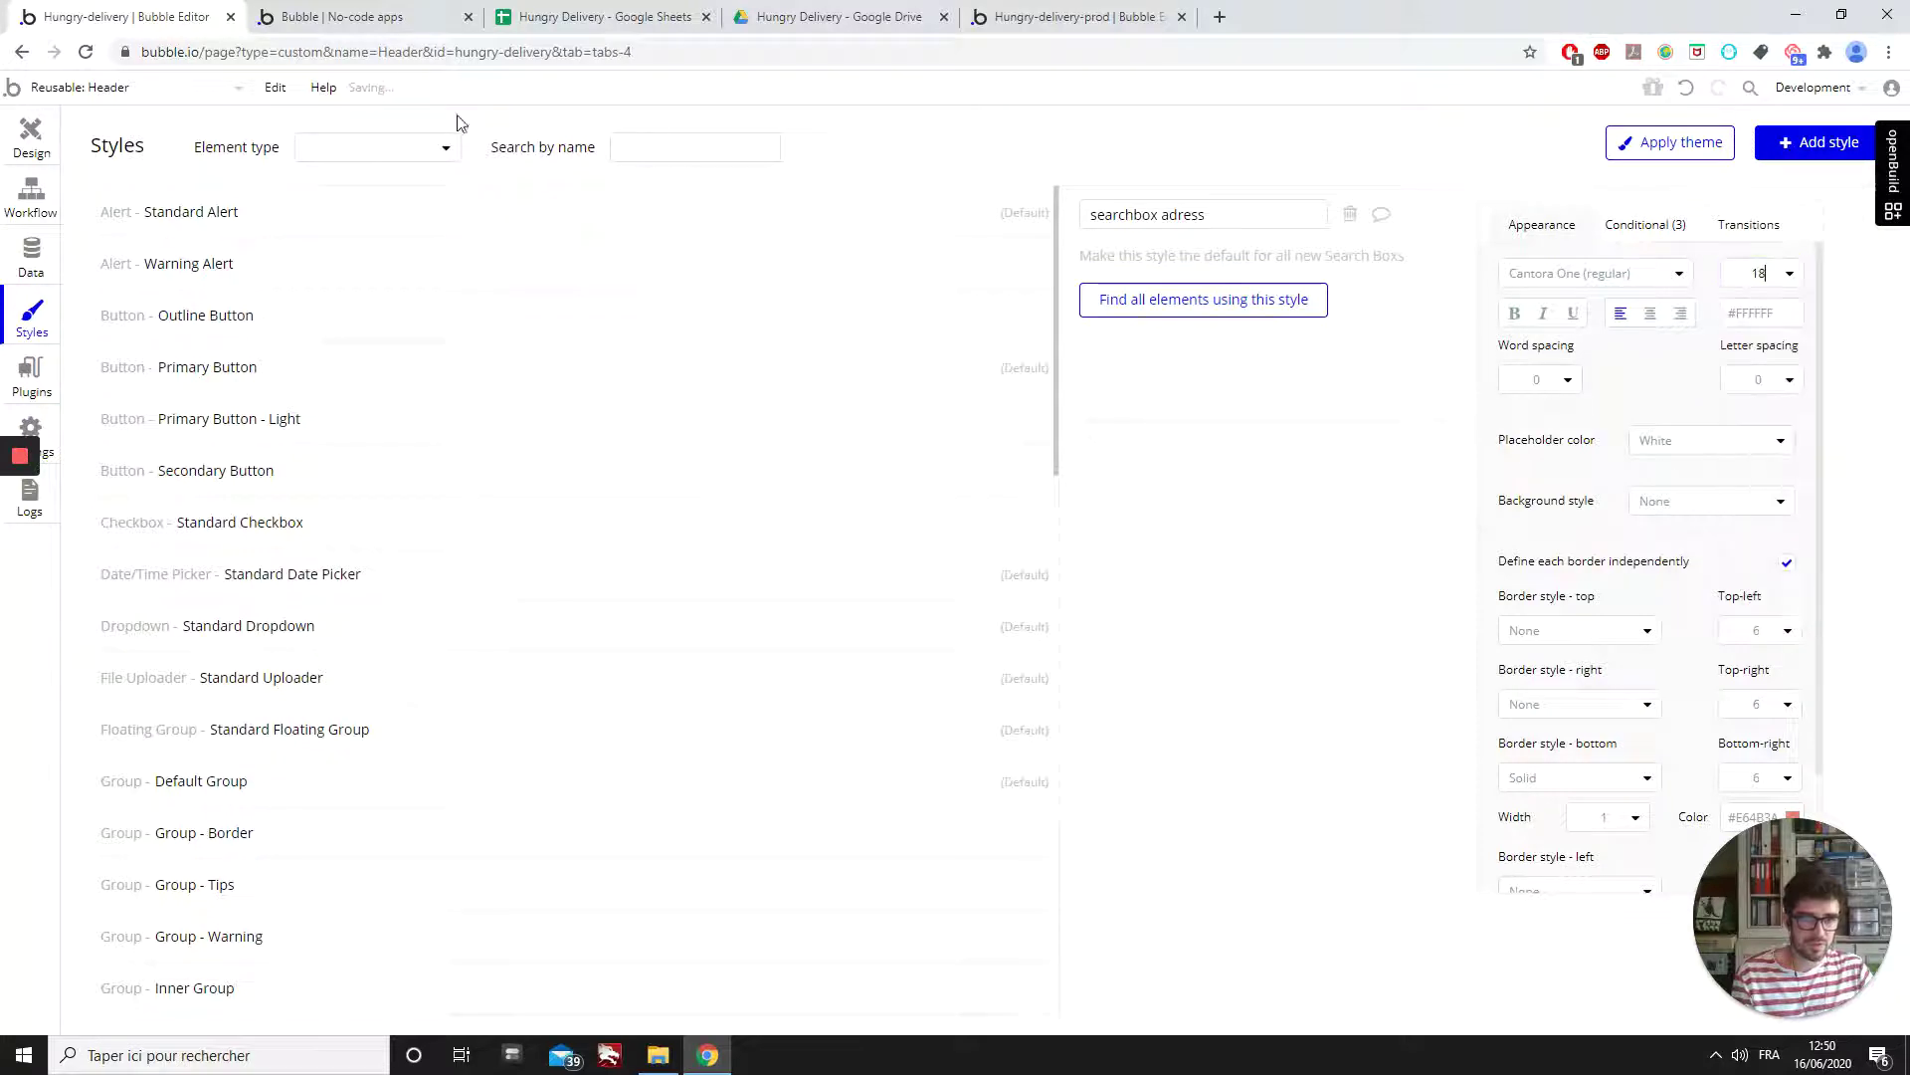
{"action": "left_click", "coordinate": [30, 134]}
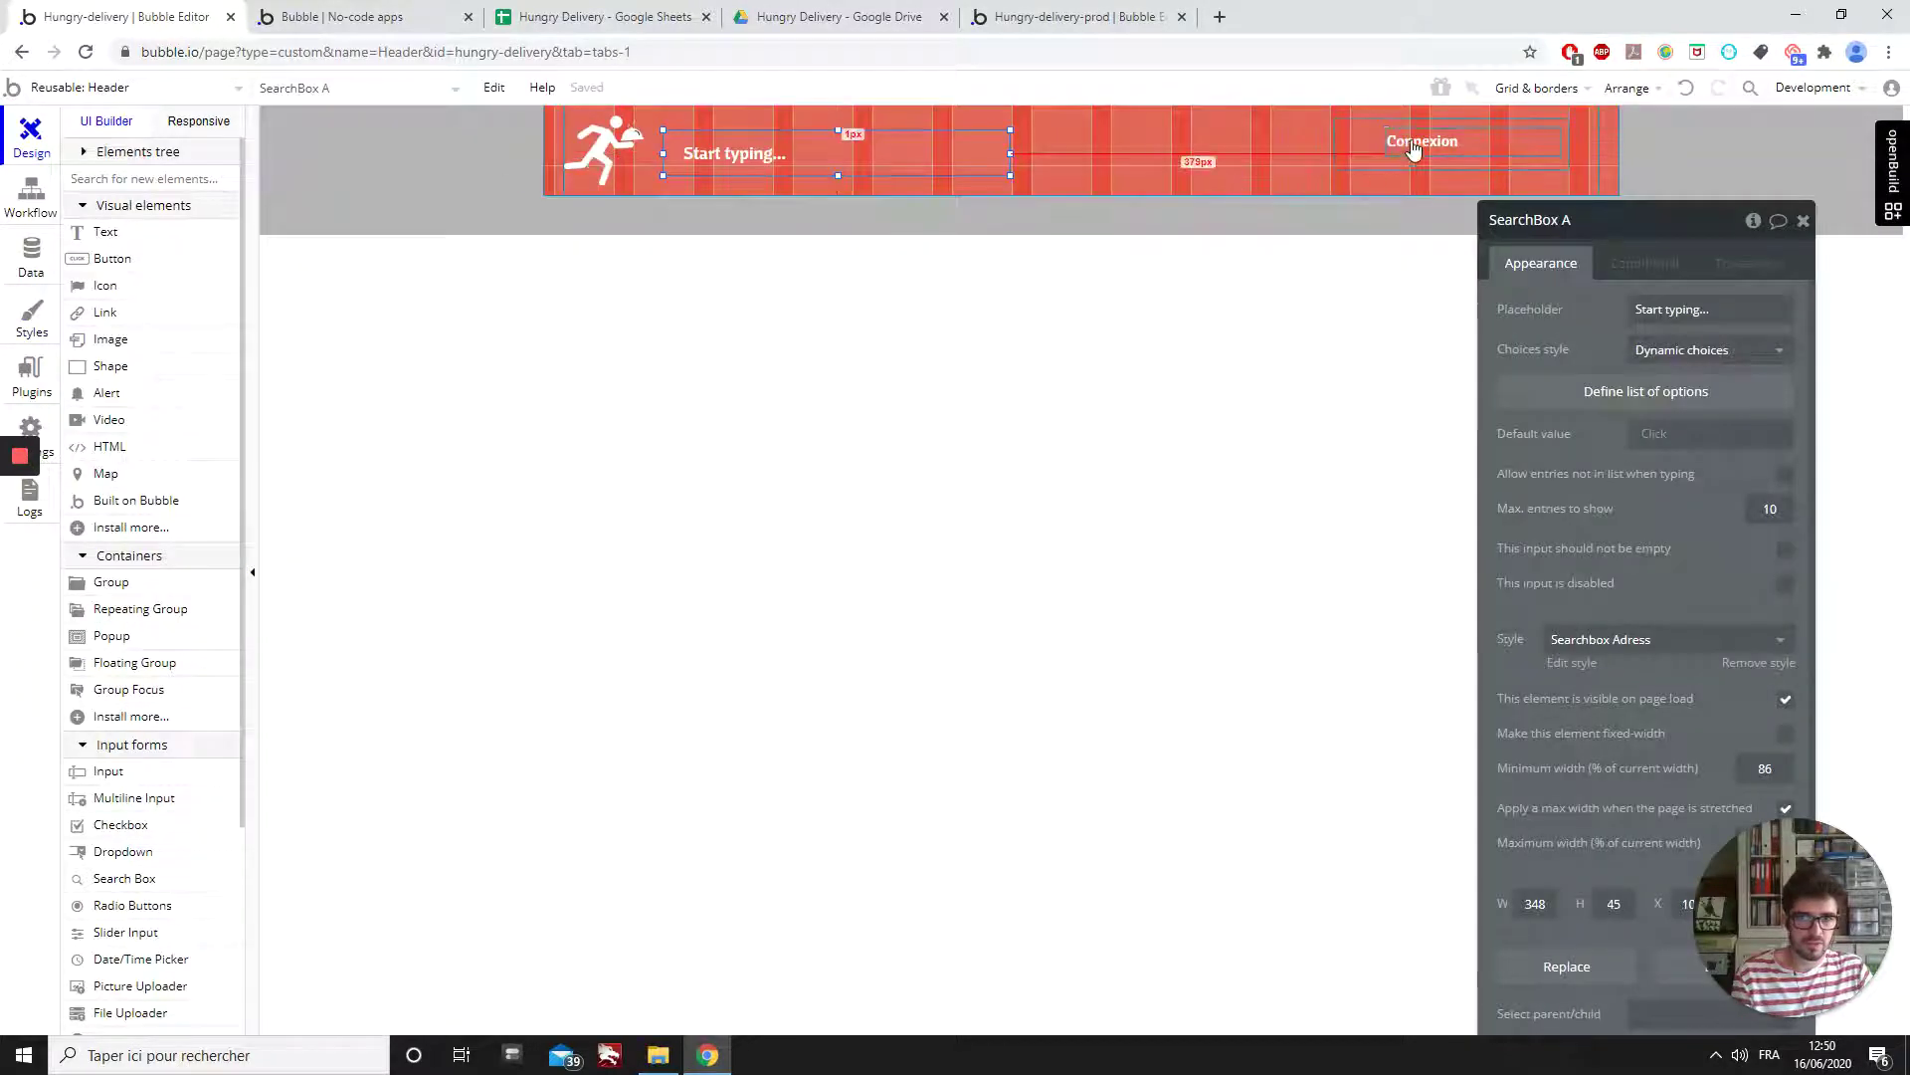
- Set the font size of the Connexion text's texte blanc style to 18, return to the design and close the element's properties
{"action": "left_click", "coordinate": [1572, 666]}
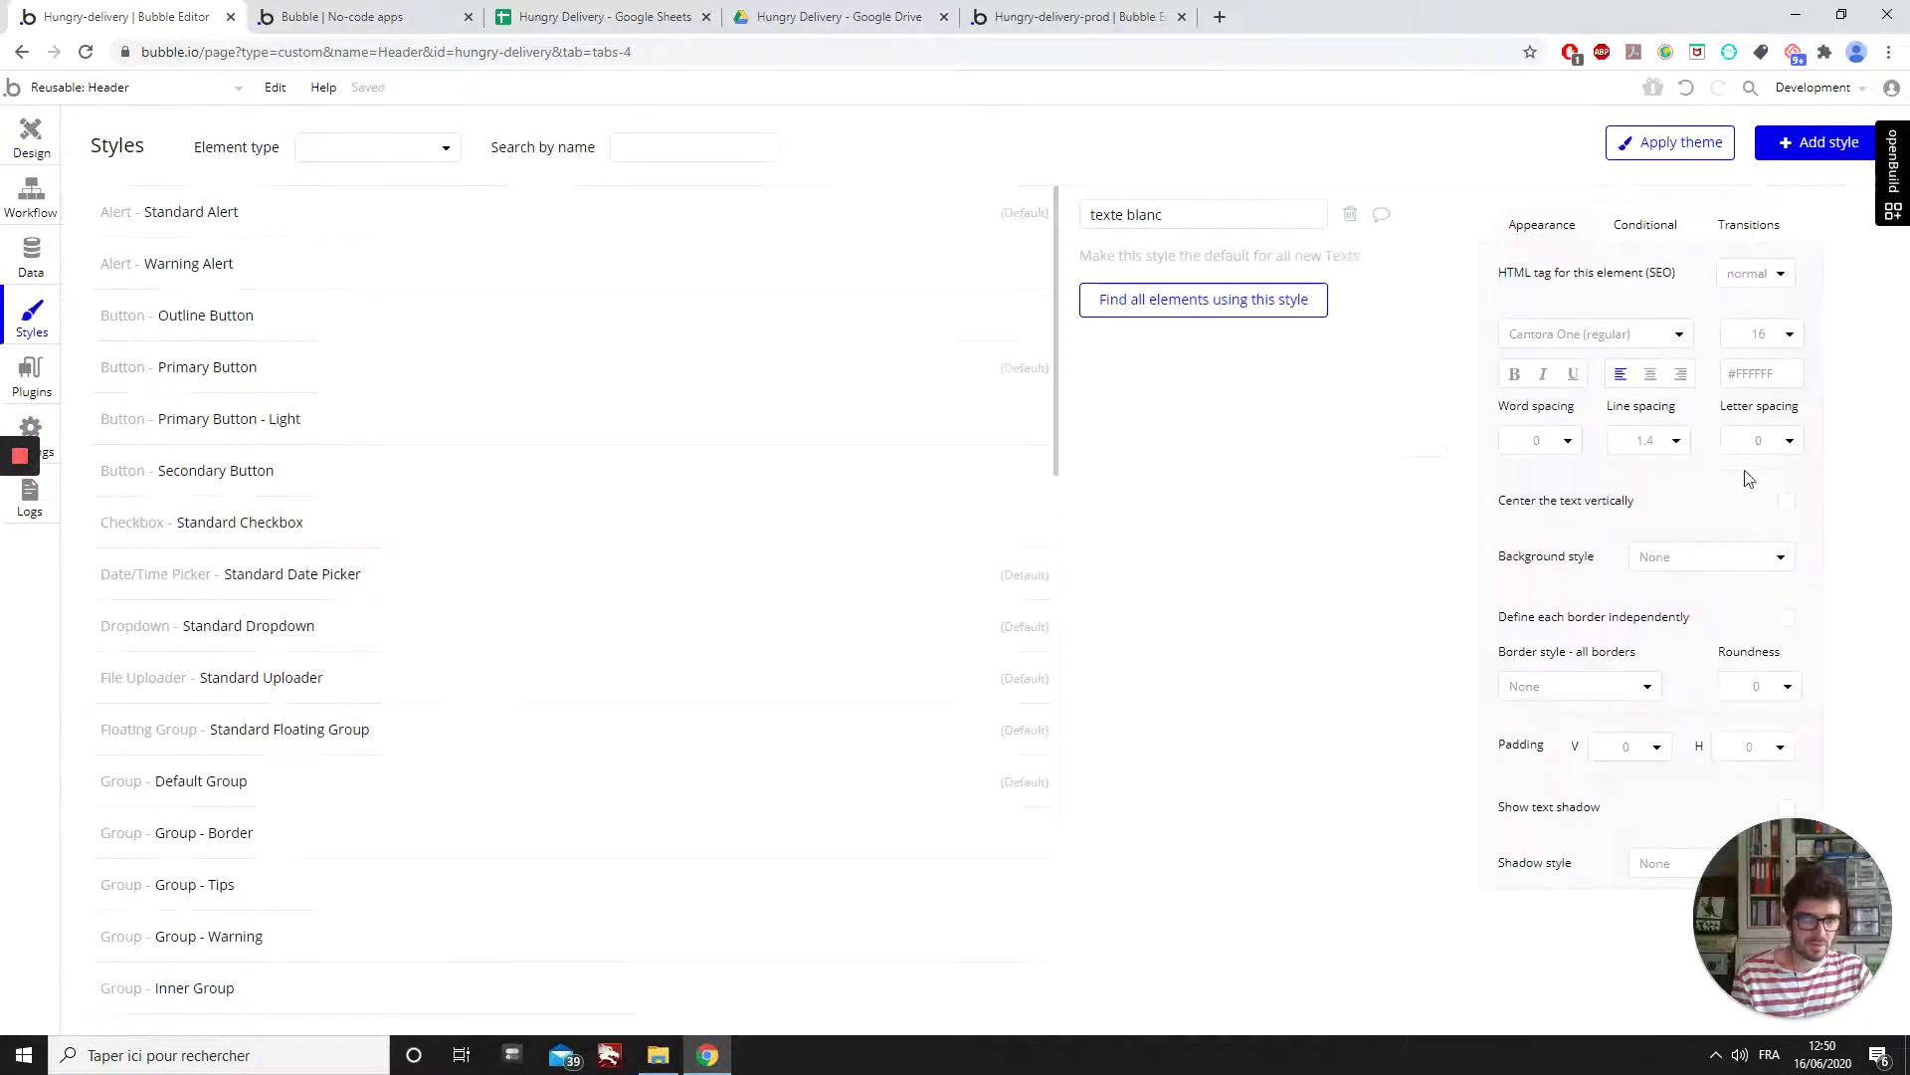
{"action": "left_click", "coordinate": [1759, 336]}
{"action": "left_click", "coordinate": [1741, 605]}
{"action": "left_click", "coordinate": [32, 134]}
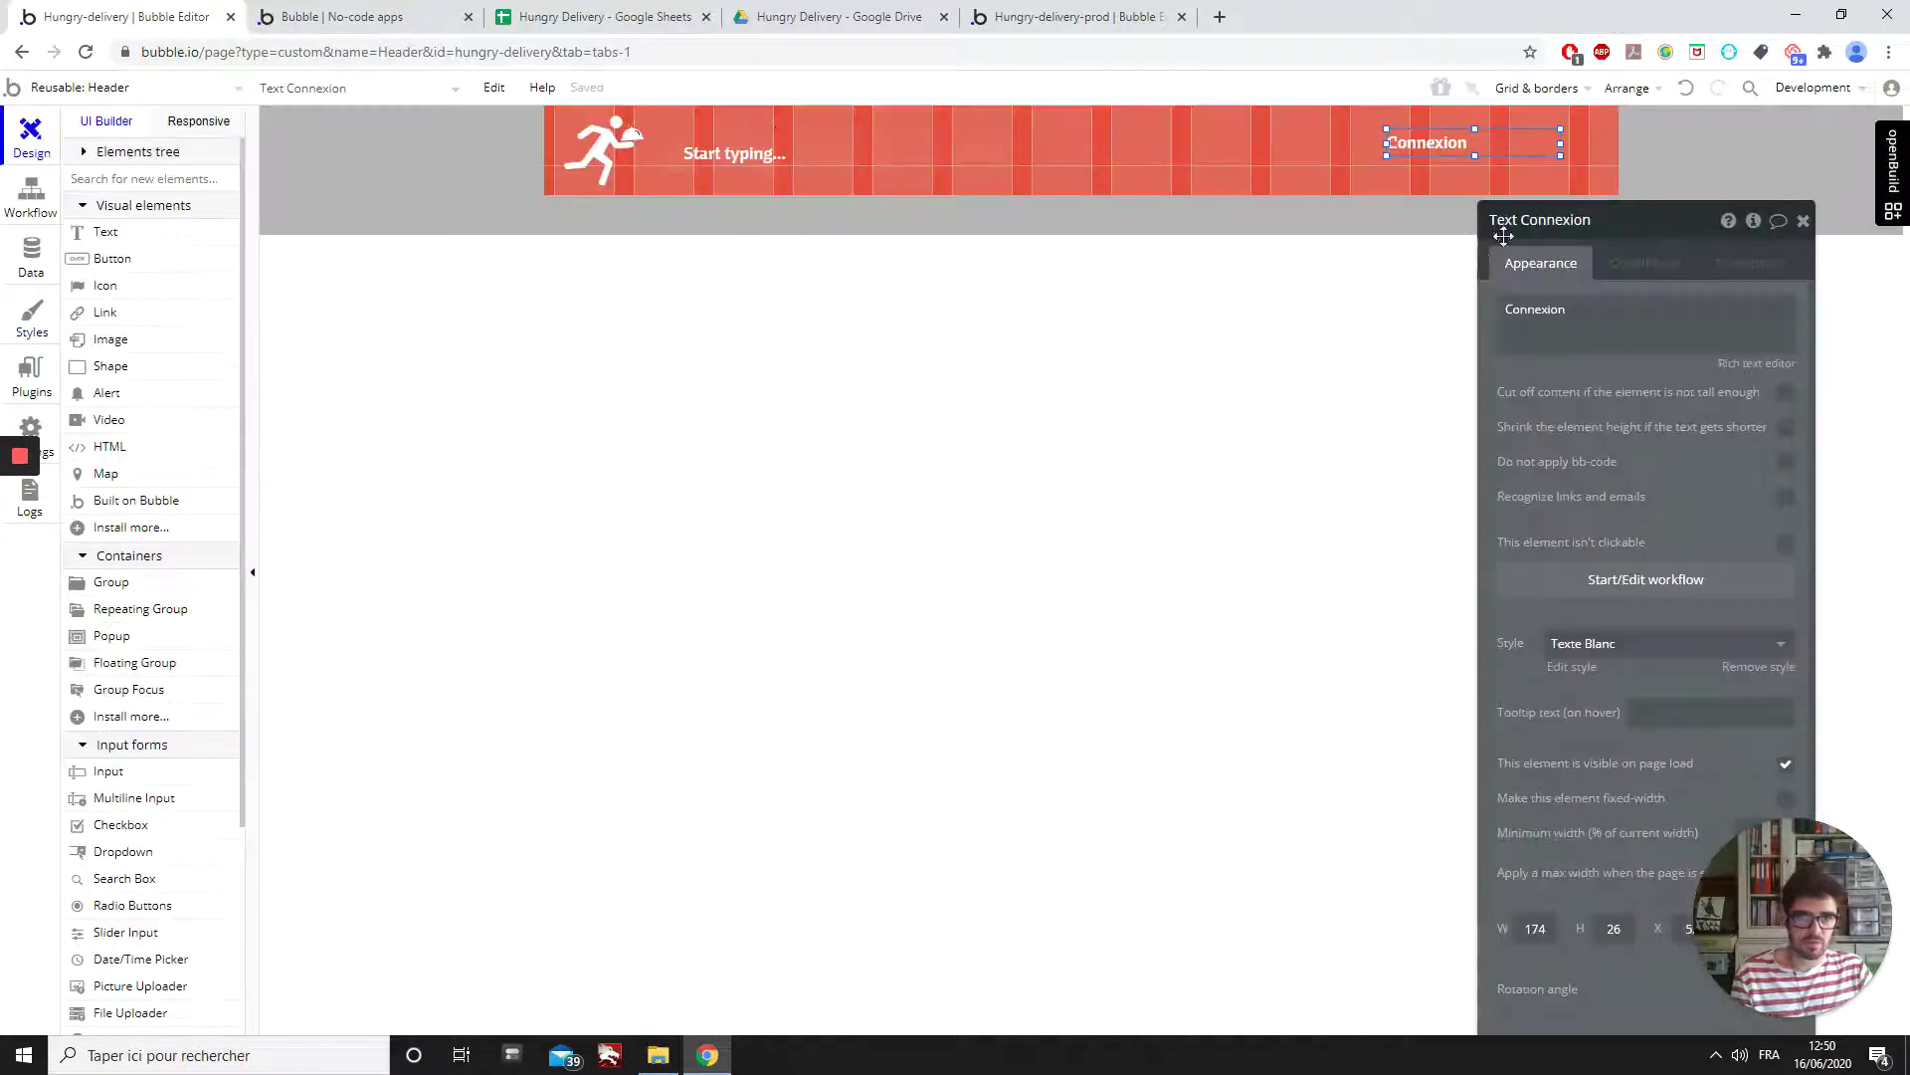
{"action": "left_click", "coordinate": [1801, 220]}
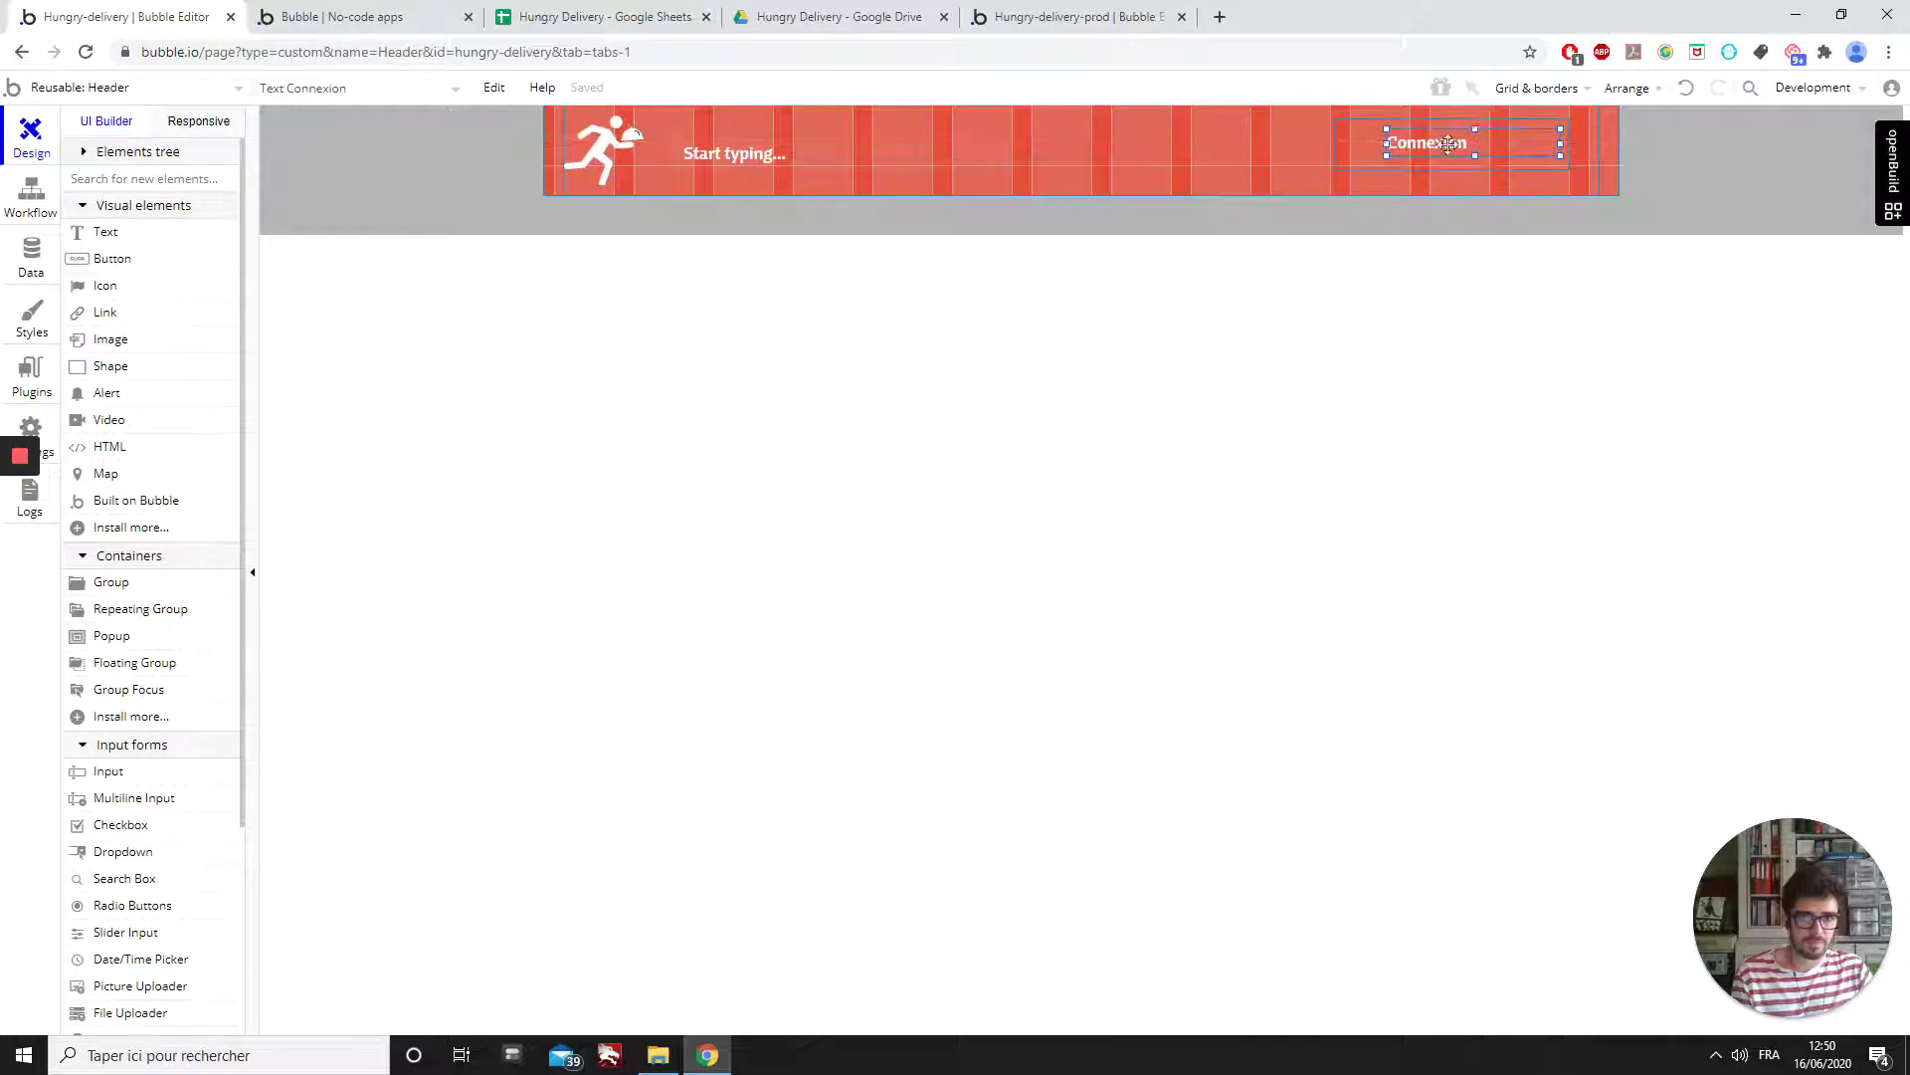
- Set the width of the Connexion text element to 100
{"action": "double_click", "coordinate": [1425, 148]}
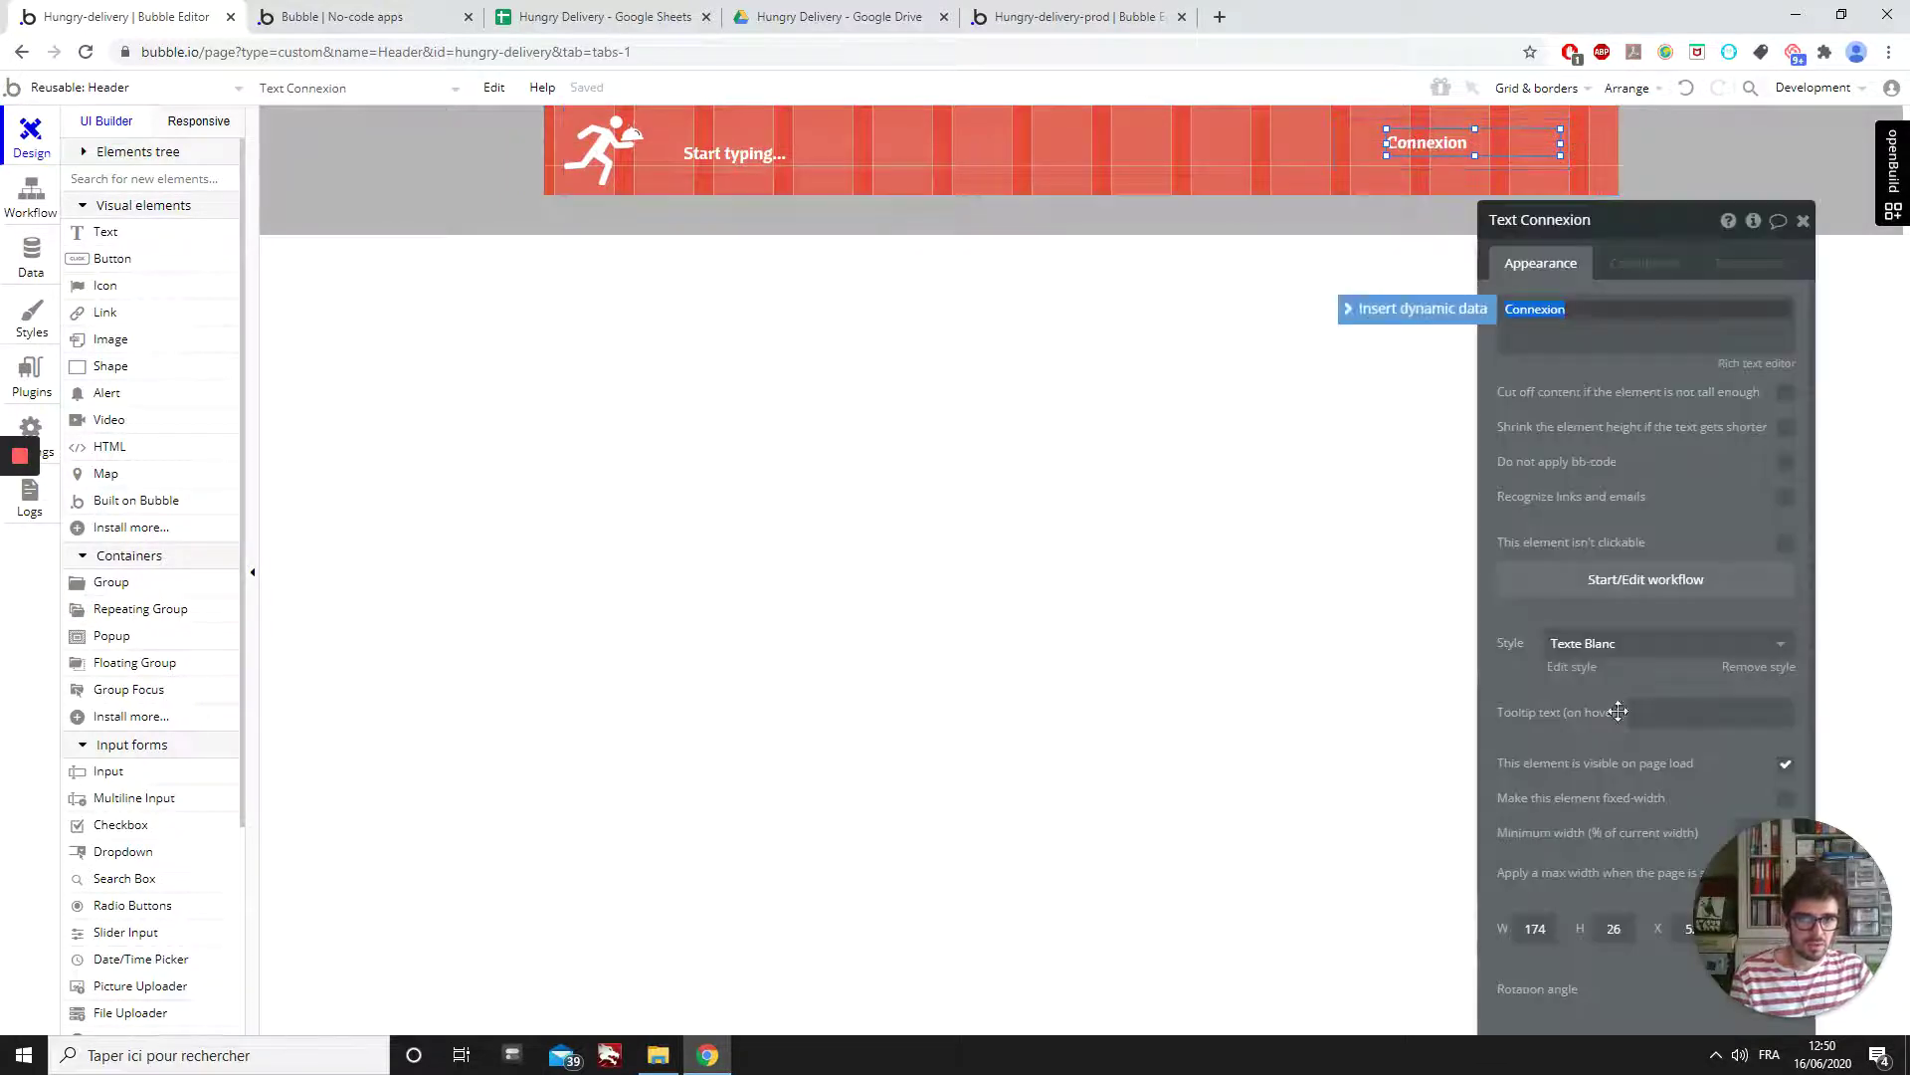
{"action": "double_click", "coordinate": [1536, 929]}
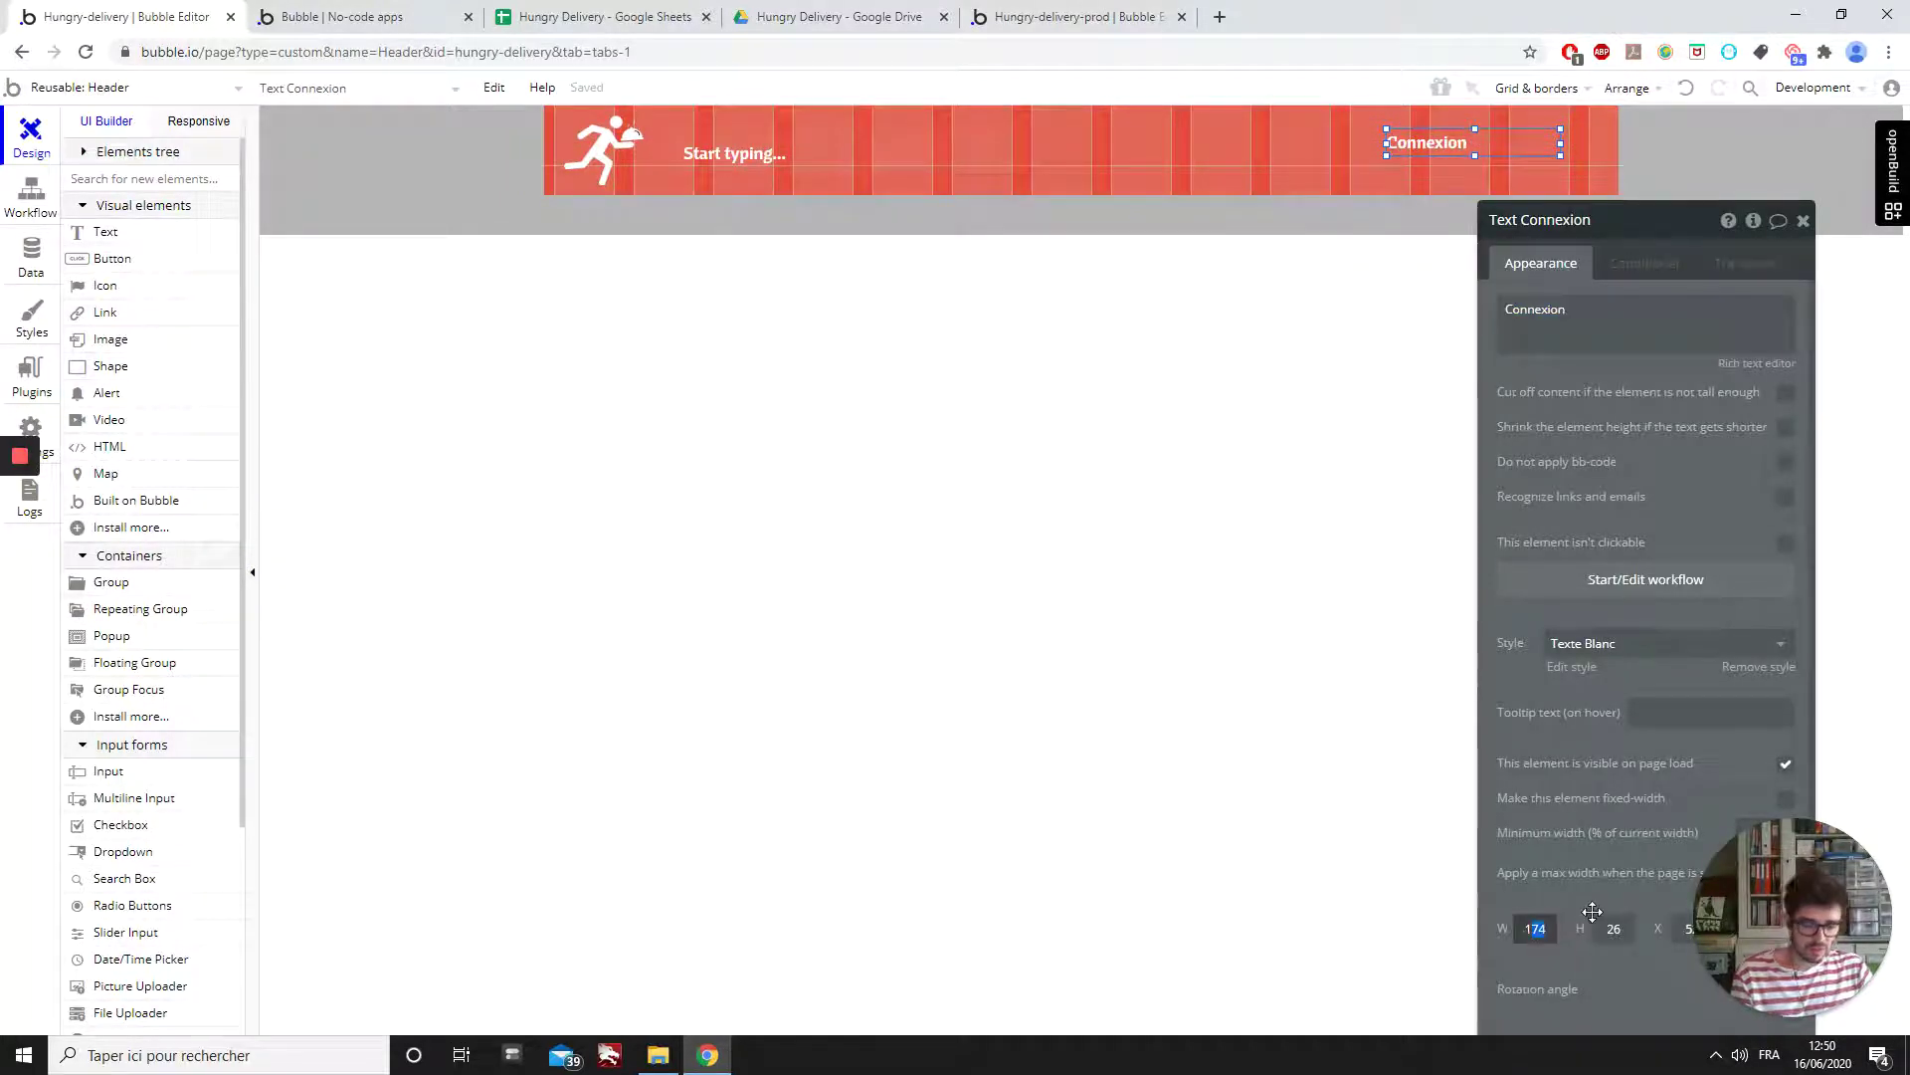
{"action": "type", "text": "100"}
{"action": "left_click", "coordinate": [1418, 142]}
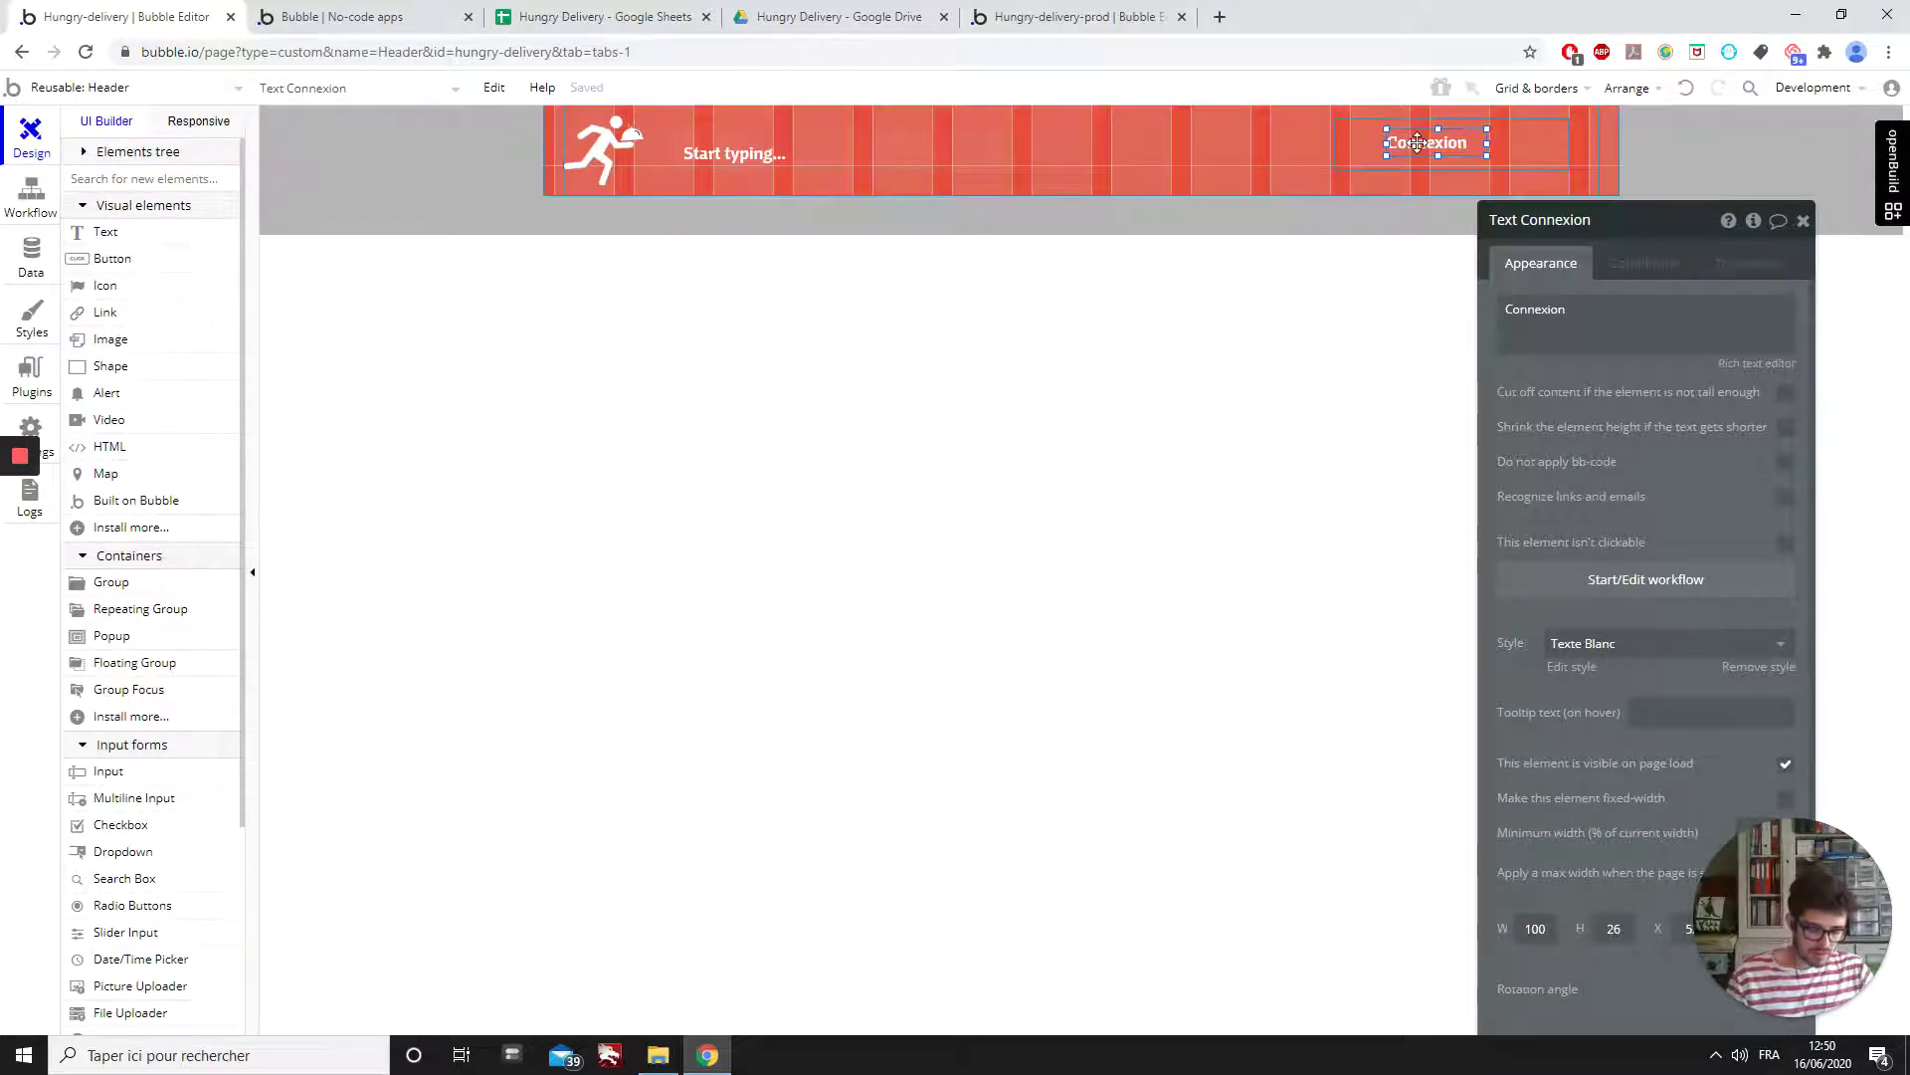
- Move the Connexion text to the right edge of the connexion group
{"action": "left_click_drag", "start_coordinate": [1418, 143], "coordinate": [1441, 142]}
{"action": "key", "text": "Right"}
{"action": "key", "text": "Right"}
{"action": "key", "text": "Right"}
{"action": "key", "text": "Right"}
{"action": "key", "text": "Right"}
{"action": "key", "text": "Right"}
{"action": "key", "text": "Right"}
{"action": "key", "text": "Right"}
{"action": "key", "text": "Right"}
{"action": "key", "text": "Right"}
{"action": "key", "text": "Right"}
{"action": "key", "text": "Right"}
{"action": "key", "text": "Right"}
{"action": "key", "text": "Right"}
{"action": "key", "text": "Right"}
{"action": "key", "text": "Right"}
{"action": "key", "text": "Right"}
{"action": "key", "text": "Right"}
{"action": "key", "text": "Right"}
{"action": "key", "text": "Right"}
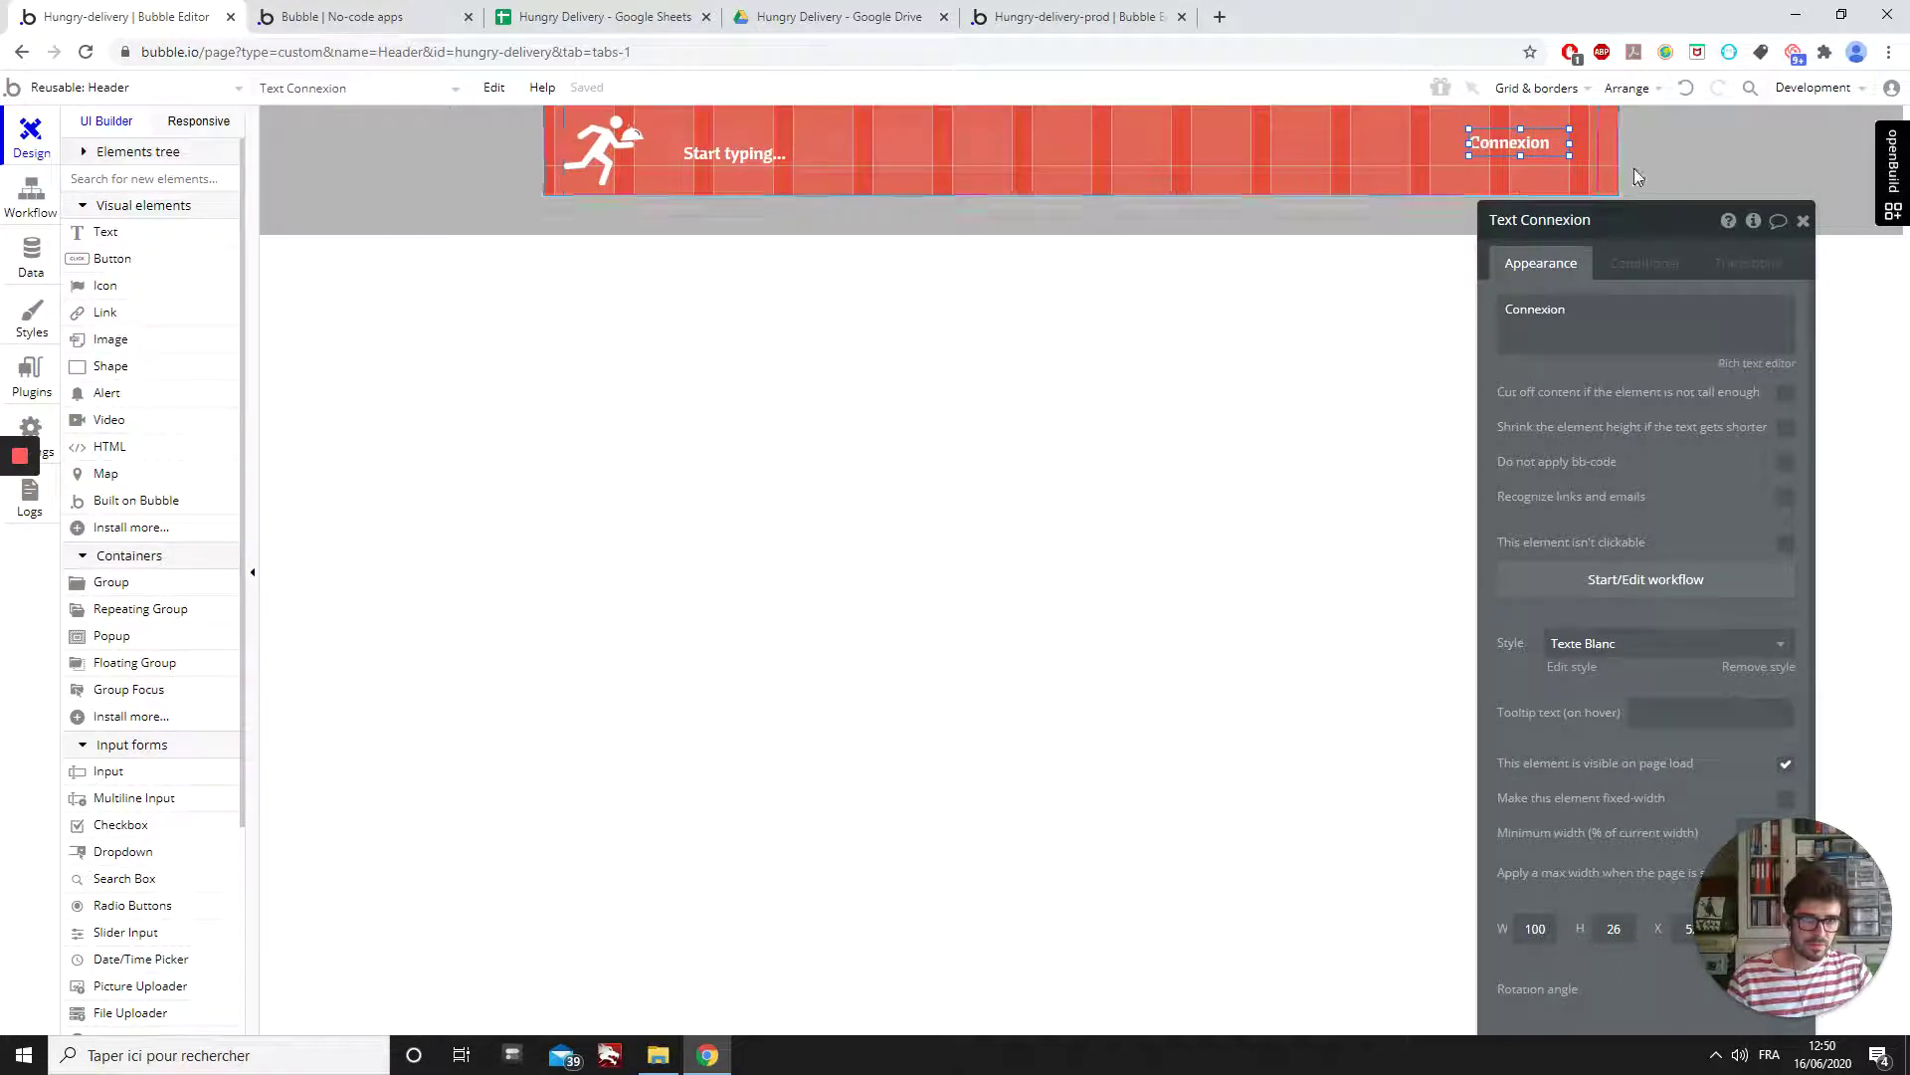
- Shift the Connexion text about 16 px left within the connexion group
{"action": "left_click", "coordinate": [1434, 152]}
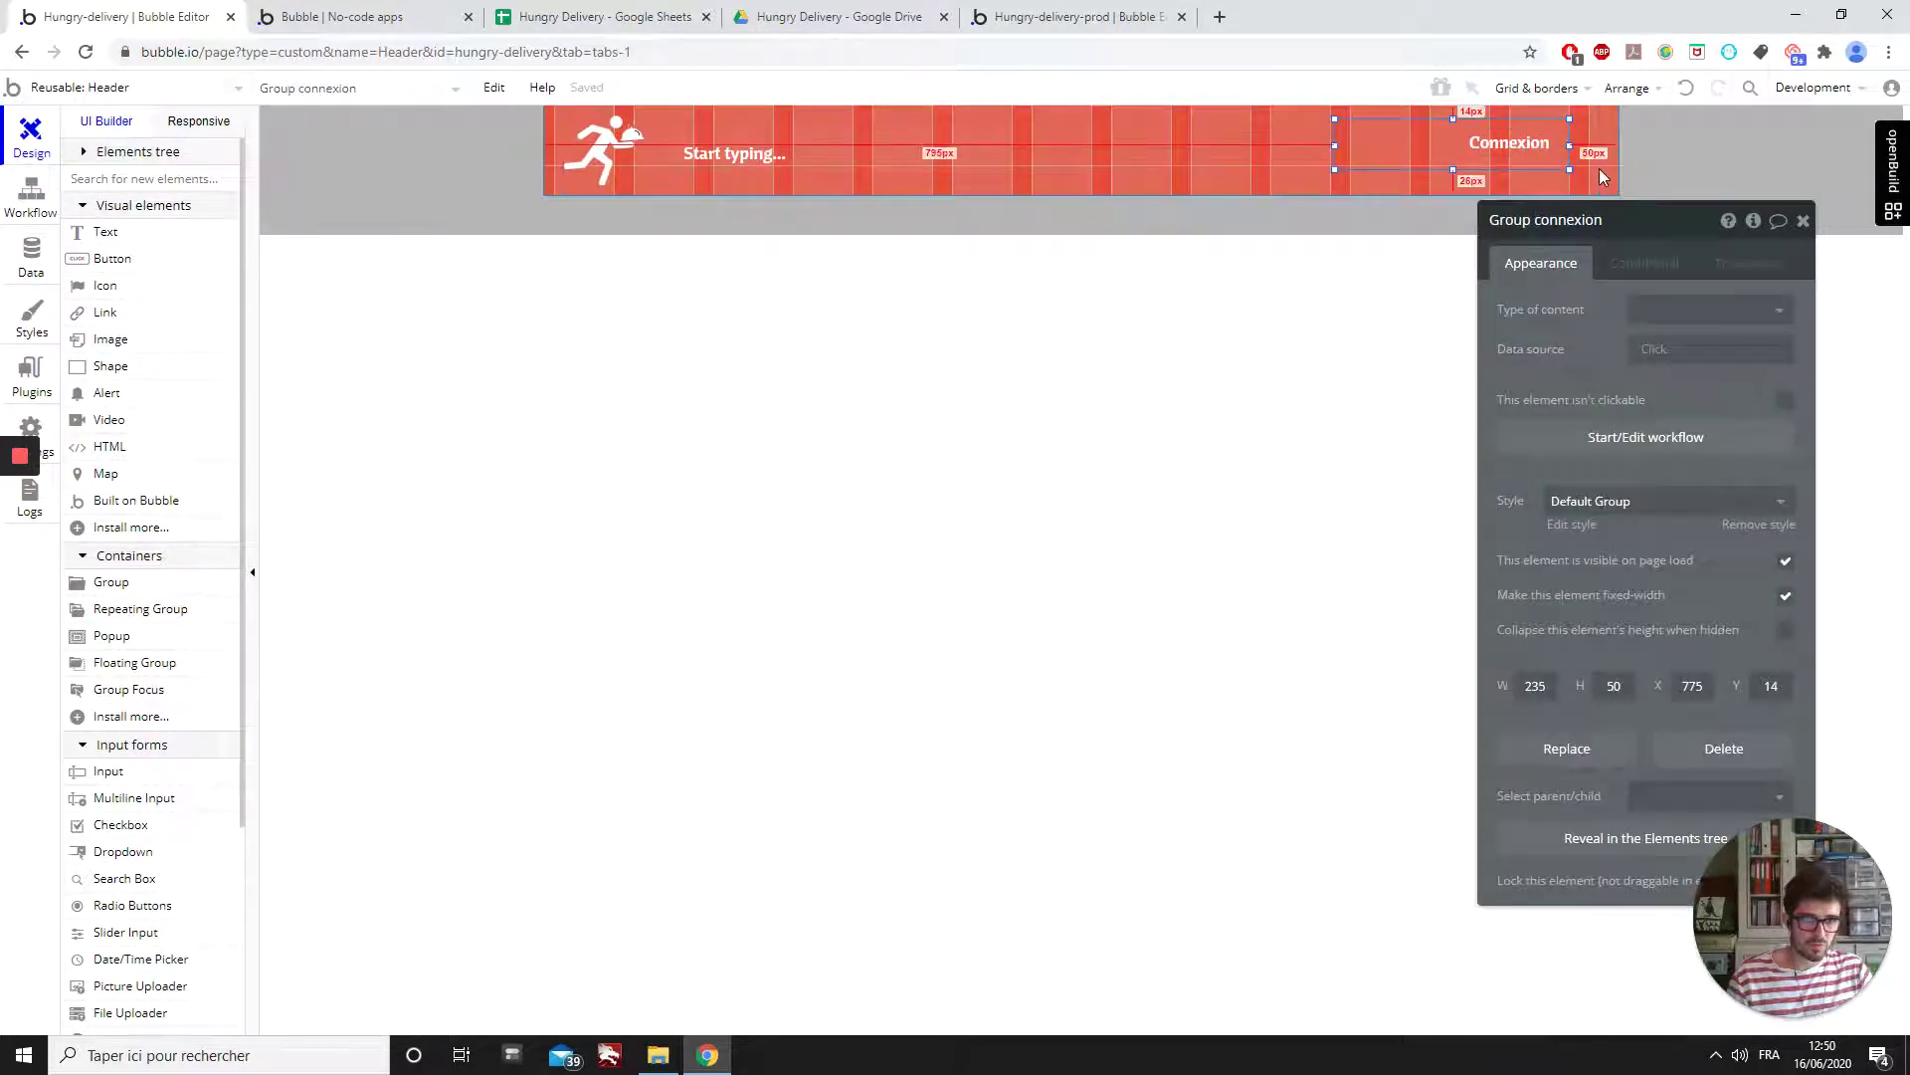
{"action": "left_click", "coordinate": [589, 159]}
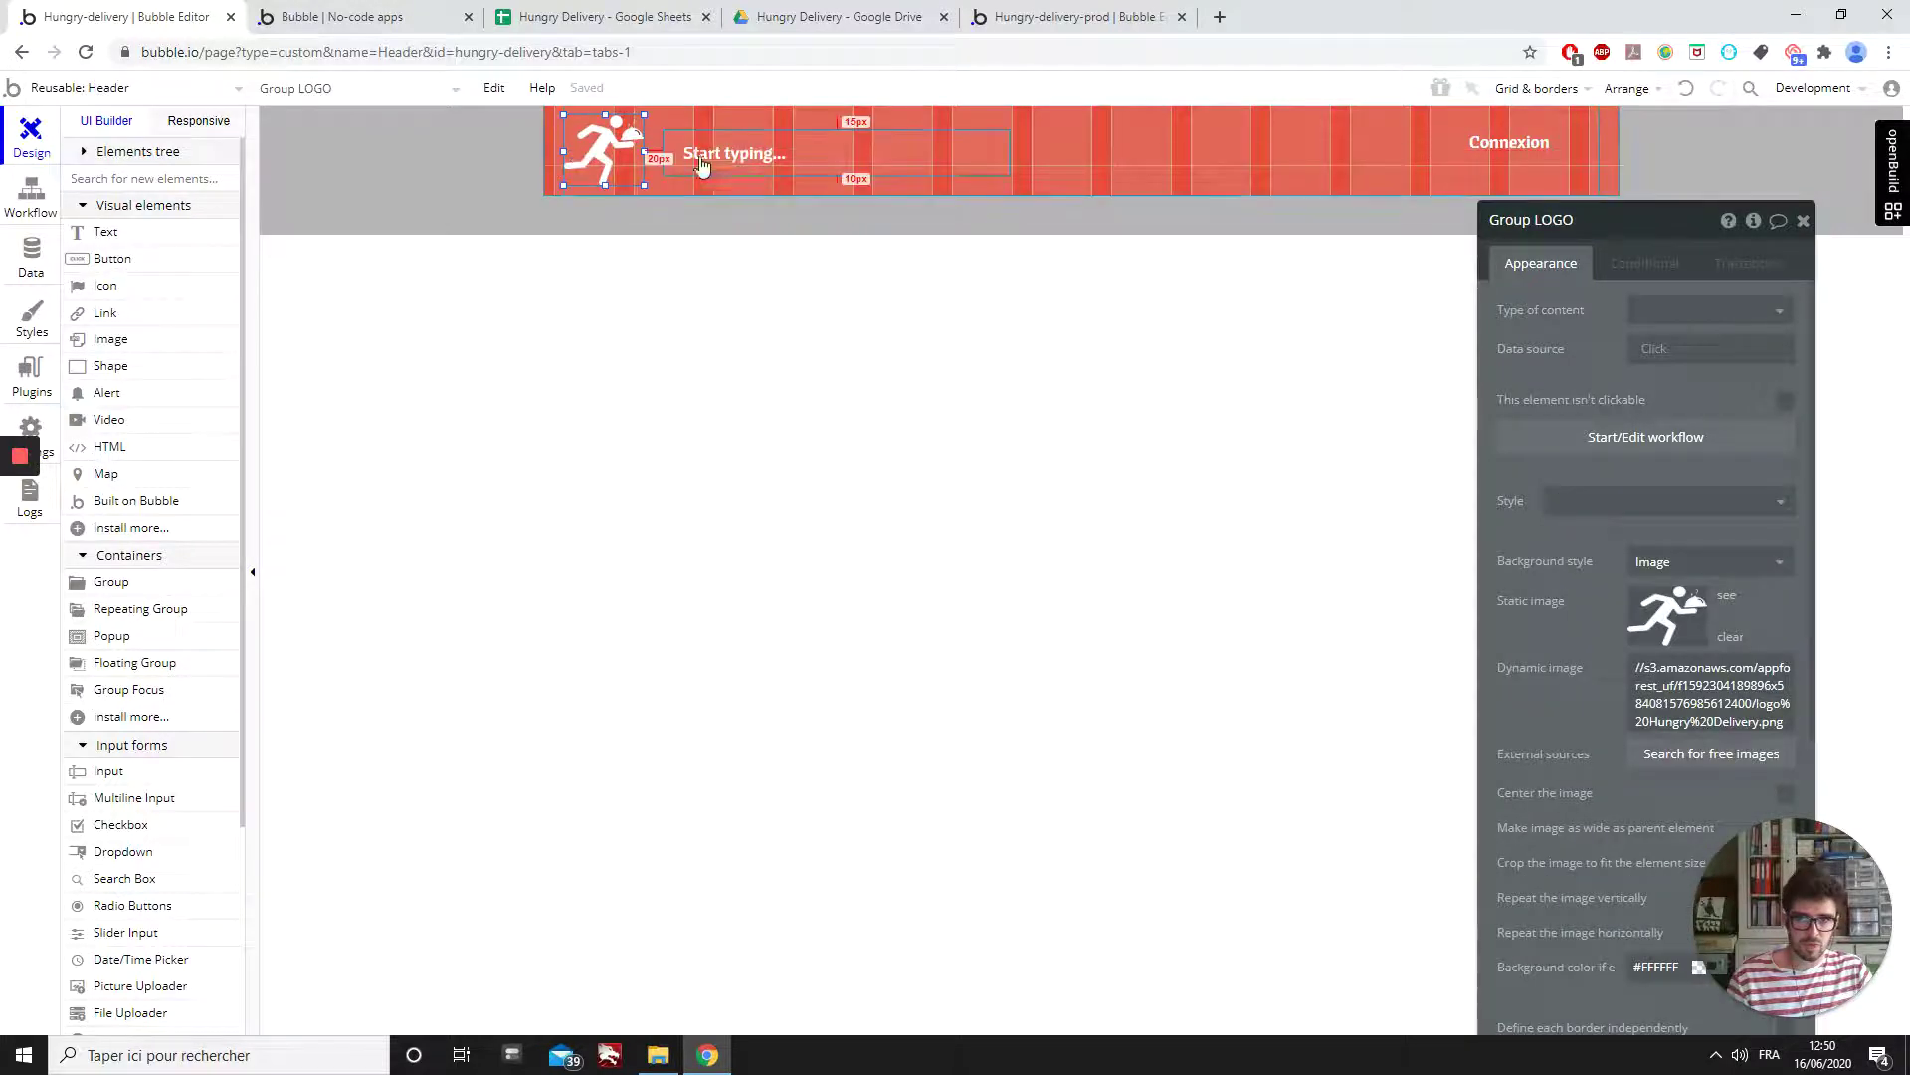
{"action": "left_click", "coordinate": [1495, 139]}
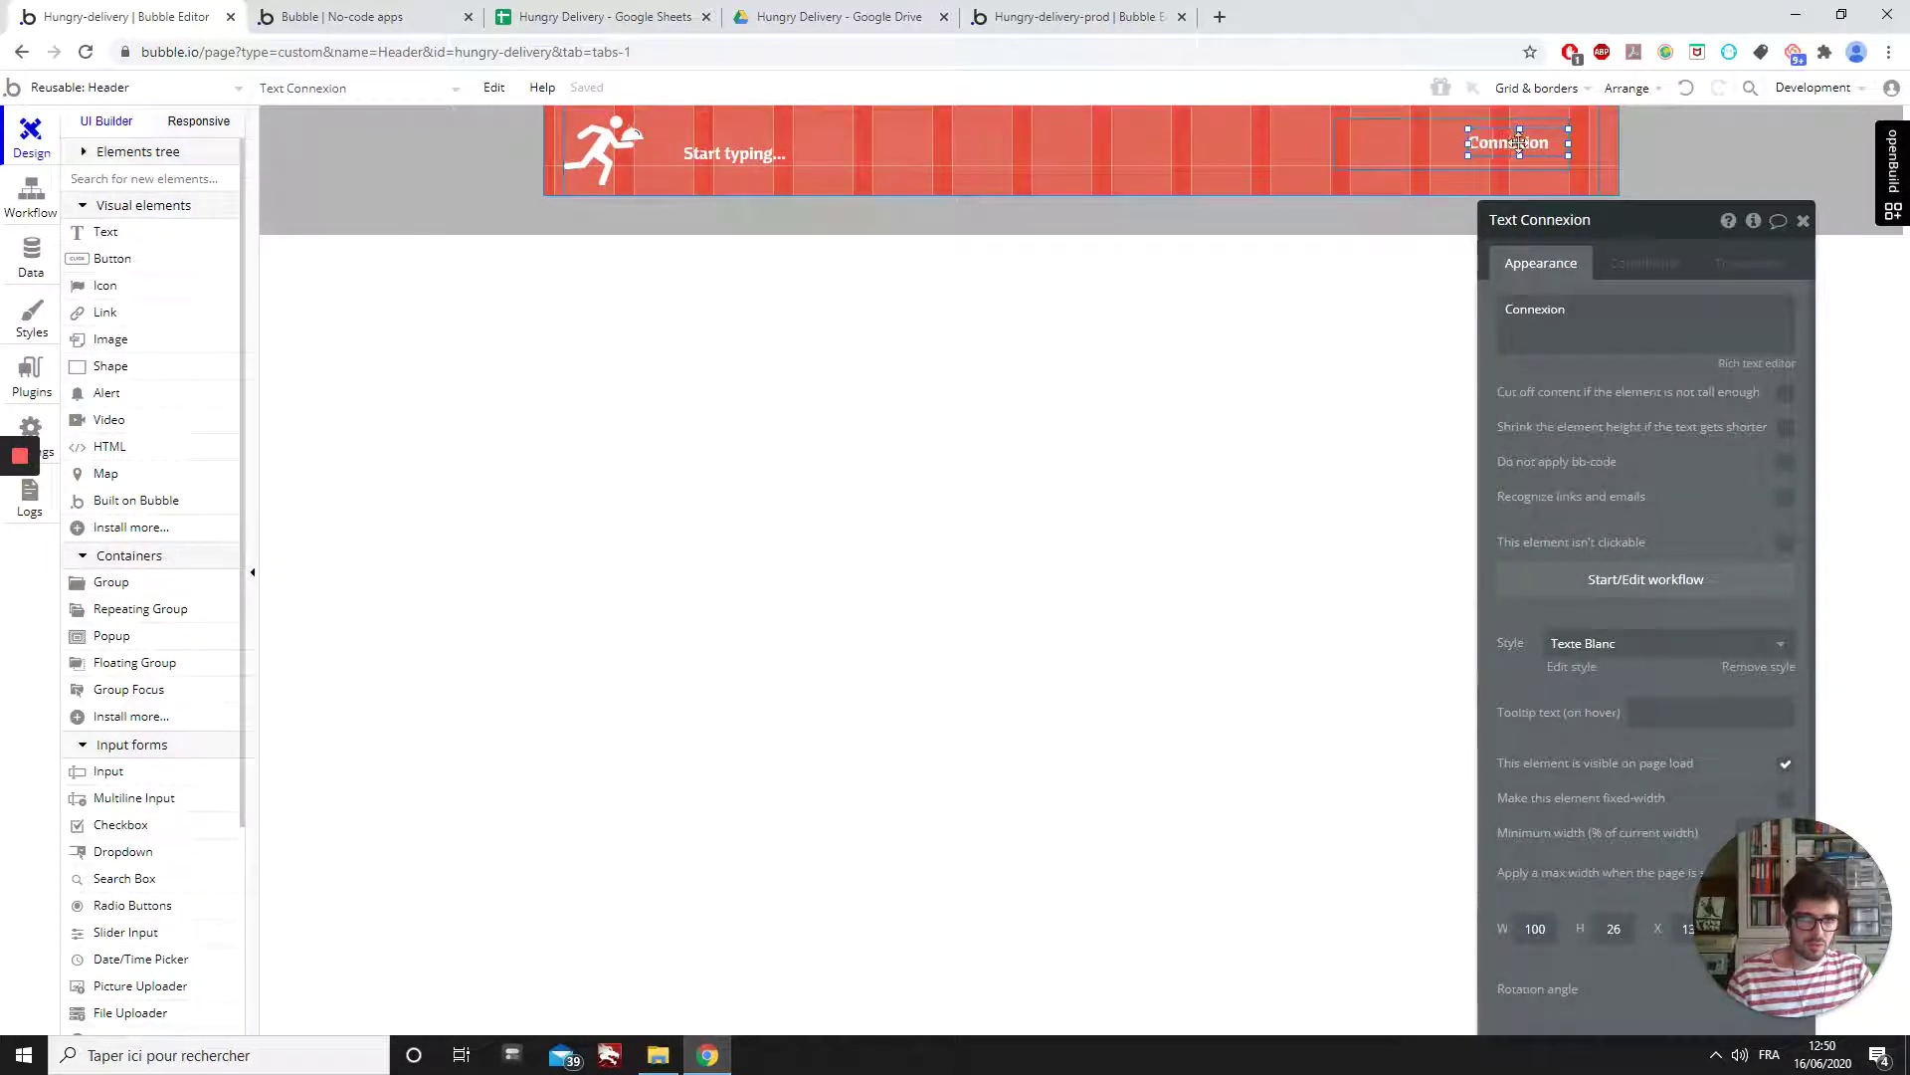
{"action": "key", "text": "Left"}
{"action": "key", "text": "Left"}
{"action": "key", "text": "Left"}
{"action": "key", "text": "Left"}
{"action": "key", "text": "Left"}
{"action": "key", "text": "Left"}
{"action": "key", "text": "Left"}
{"action": "key", "text": "Left"}
{"action": "key", "text": "Left"}
{"action": "key", "text": "Left"}
{"action": "key", "text": "Left"}
{"action": "key", "text": "Left"}
{"action": "key", "text": "Left"}
{"action": "key", "text": "Left"}
{"action": "key", "text": "Left"}
{"action": "key", "text": "Left"}
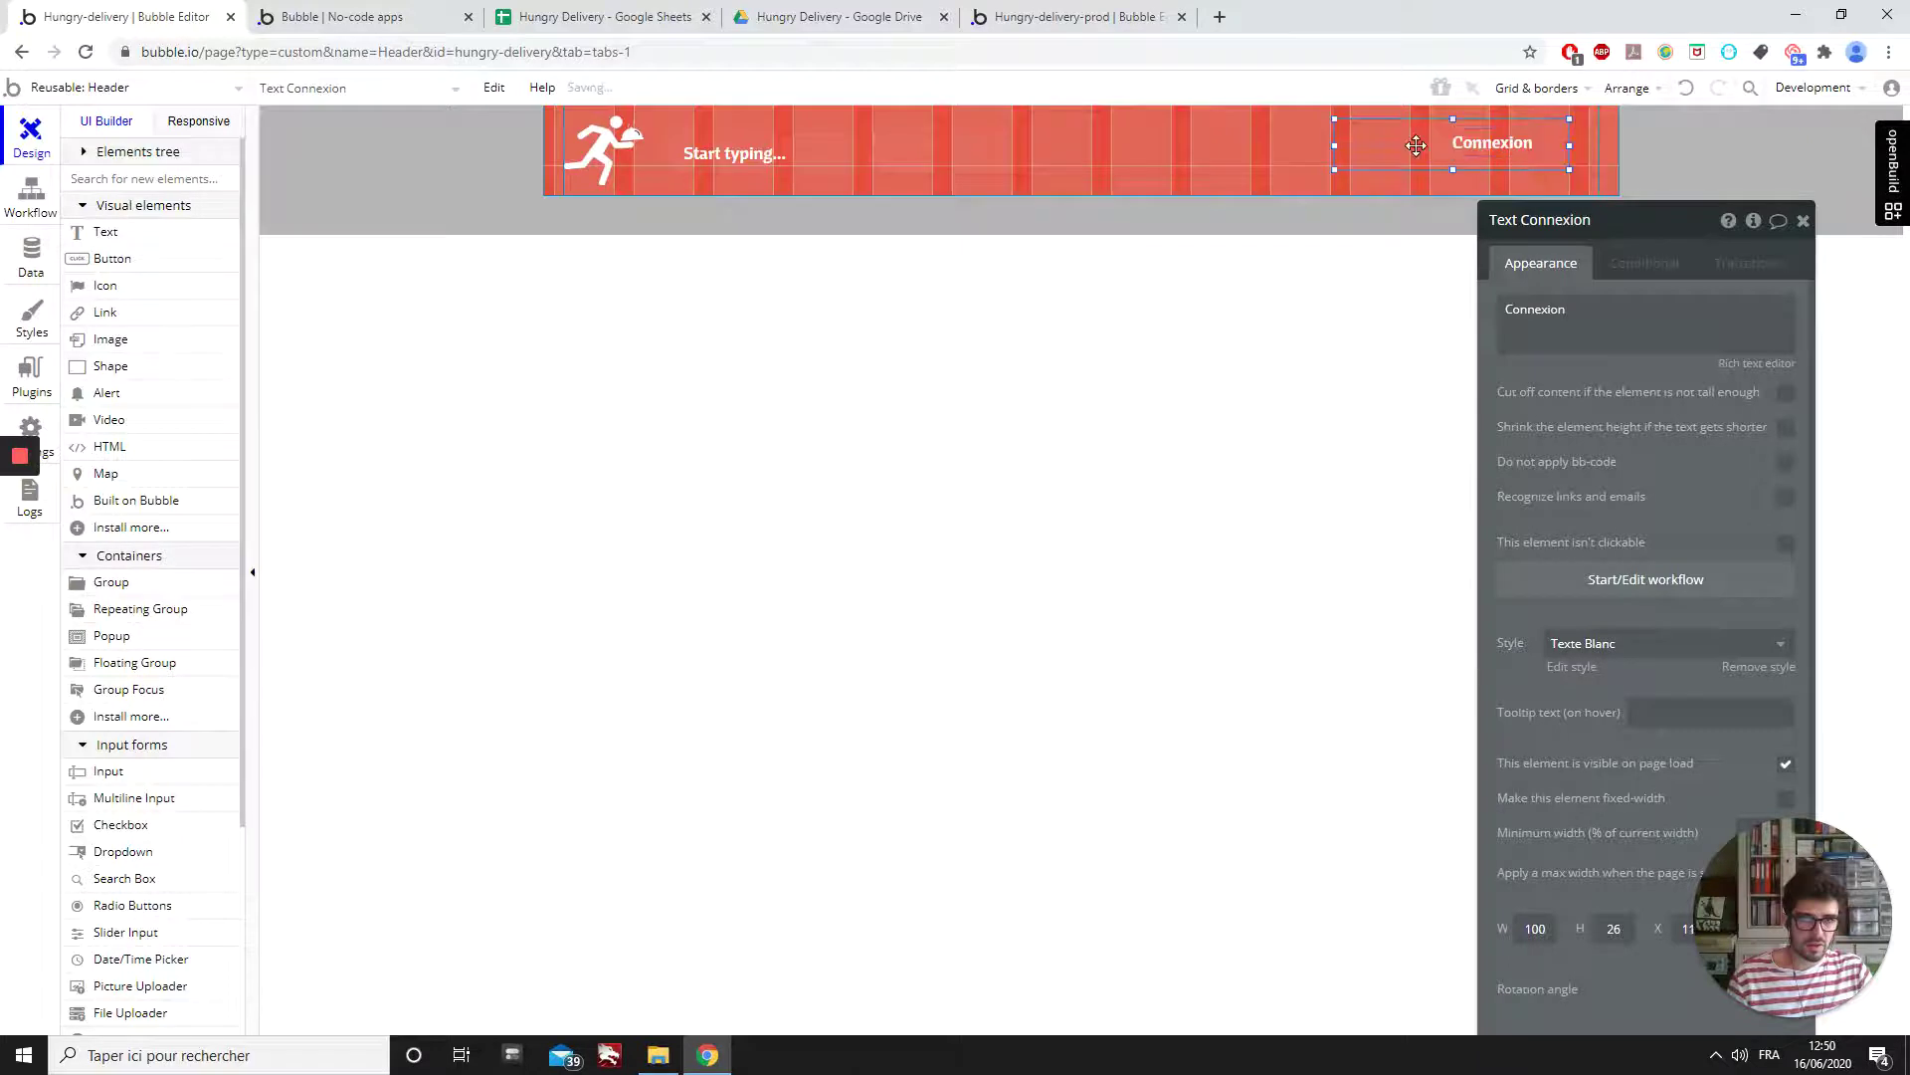
- Move the connexion group right to X 805
{"action": "left_click", "coordinate": [1580, 164]}
{"action": "key", "text": "shift+Right"}
{"action": "key", "text": "shift+Right"}
{"action": "key", "text": "shift+Right"}
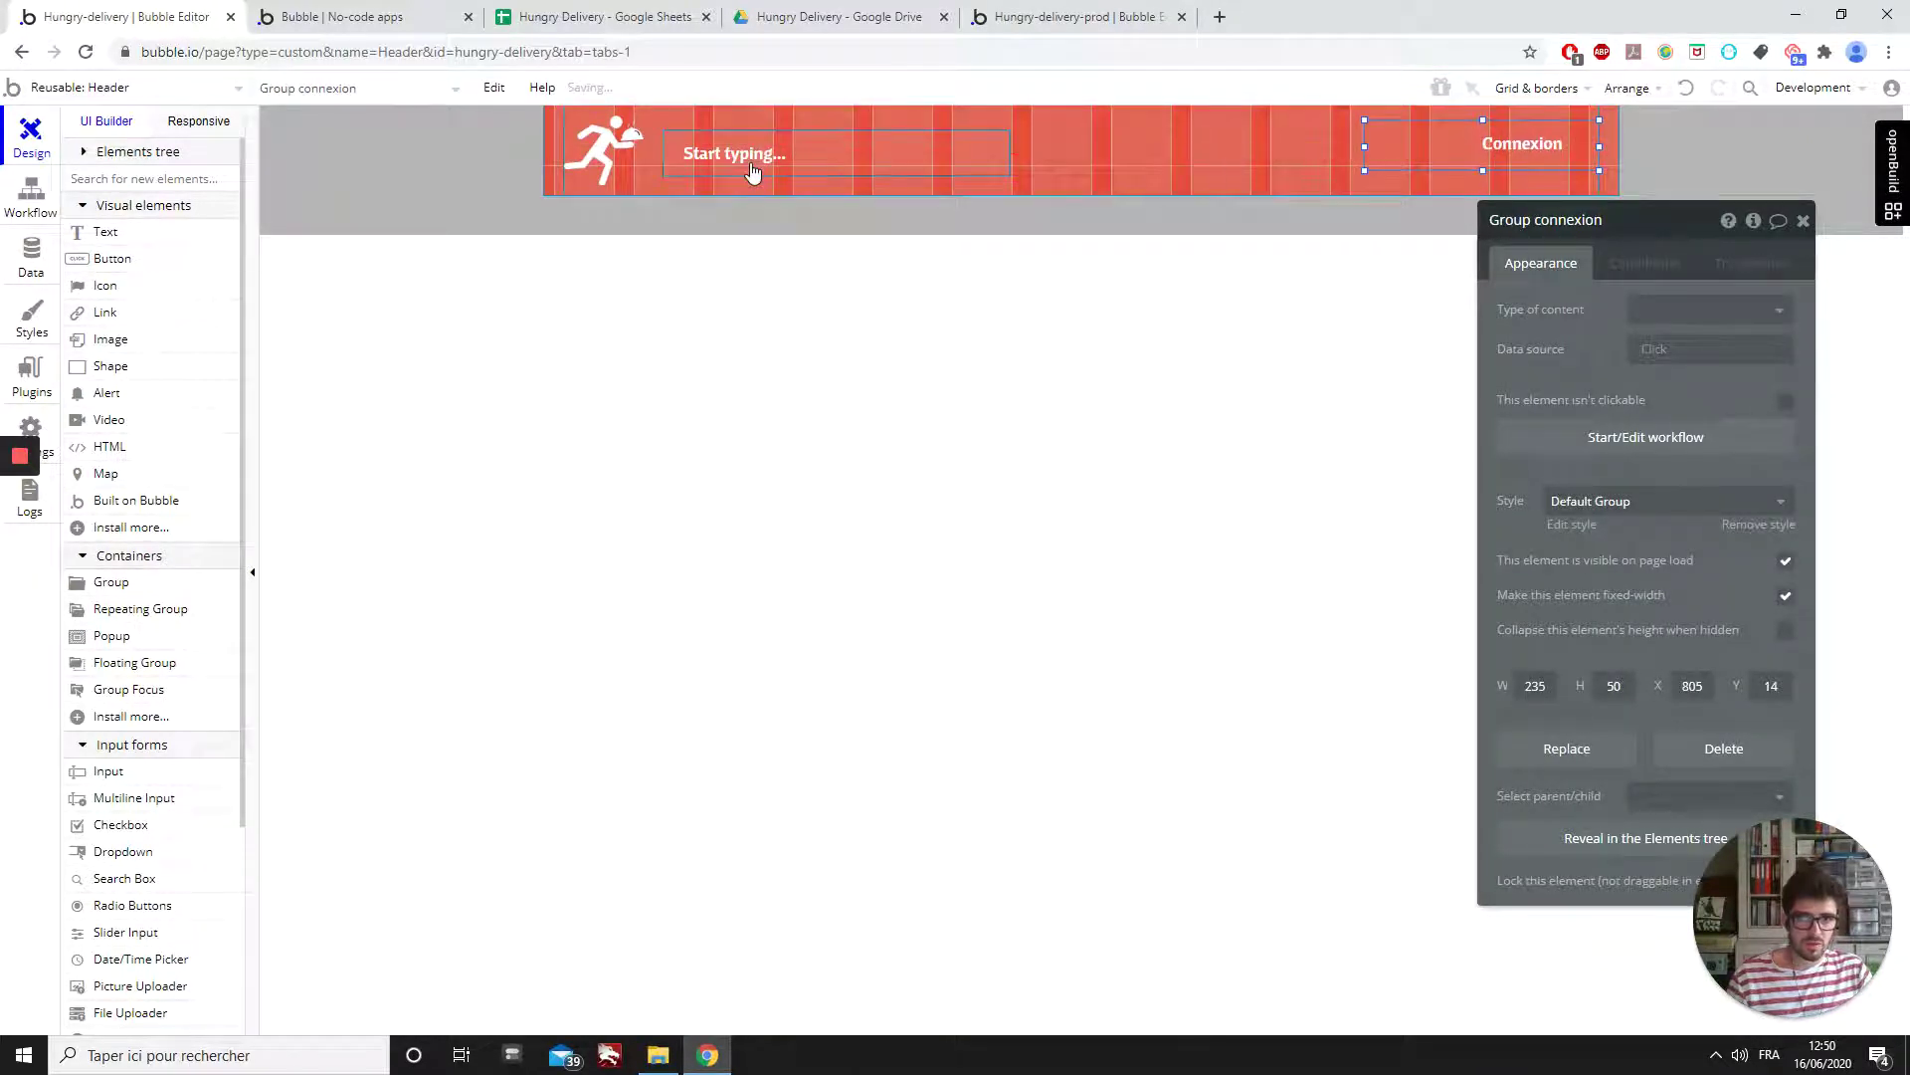
- Lower the connexion group to Y 25 in line with the search box and set its height to 45
{"action": "key", "text": "Down"}
{"action": "key", "text": "Down"}
{"action": "key", "text": "Down"}
{"action": "key", "text": "Down"}
{"action": "key", "text": "Down"}
{"action": "key", "text": "Down"}
{"action": "key", "text": "Down"}
{"action": "key", "text": "Down"}
{"action": "key", "text": "Down"}
{"action": "key", "text": "Down"}
{"action": "key", "text": "Down"}
{"action": "key", "text": "Down"}
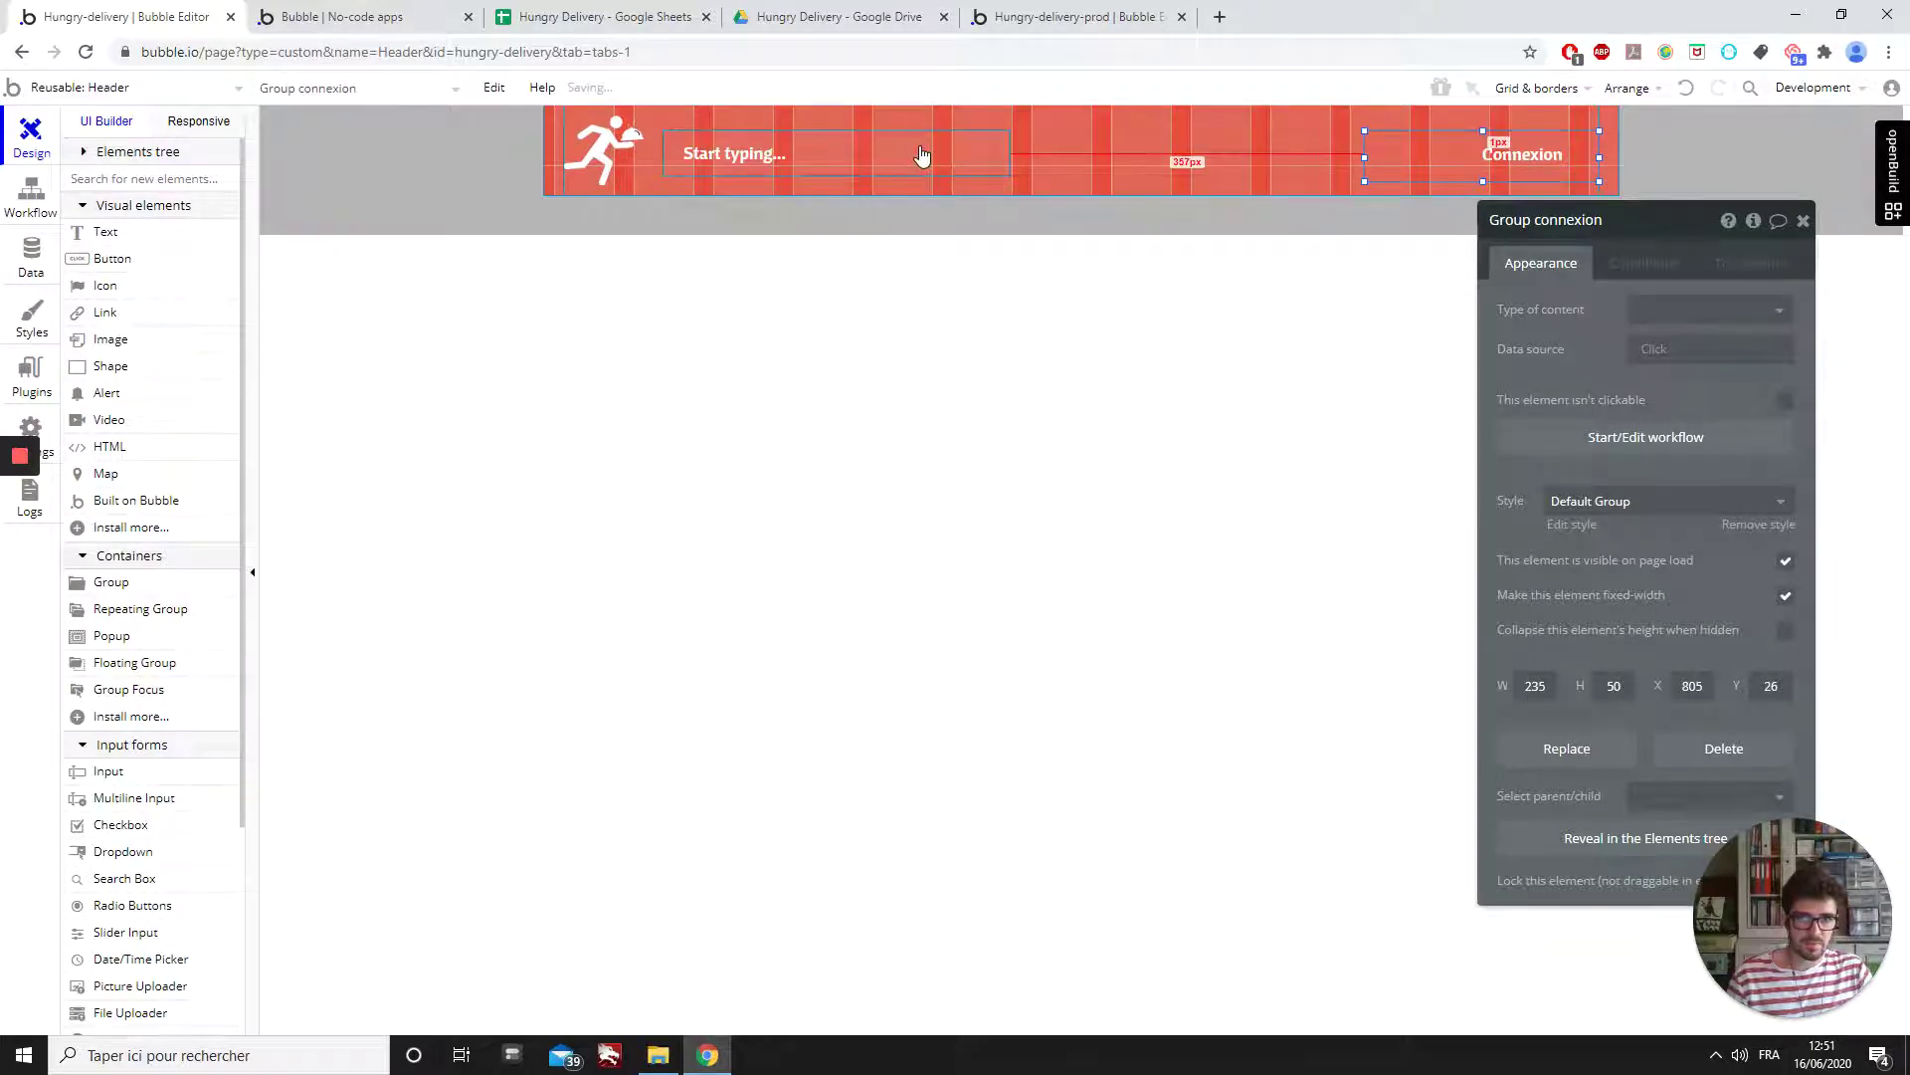
{"action": "key", "text": "Up"}
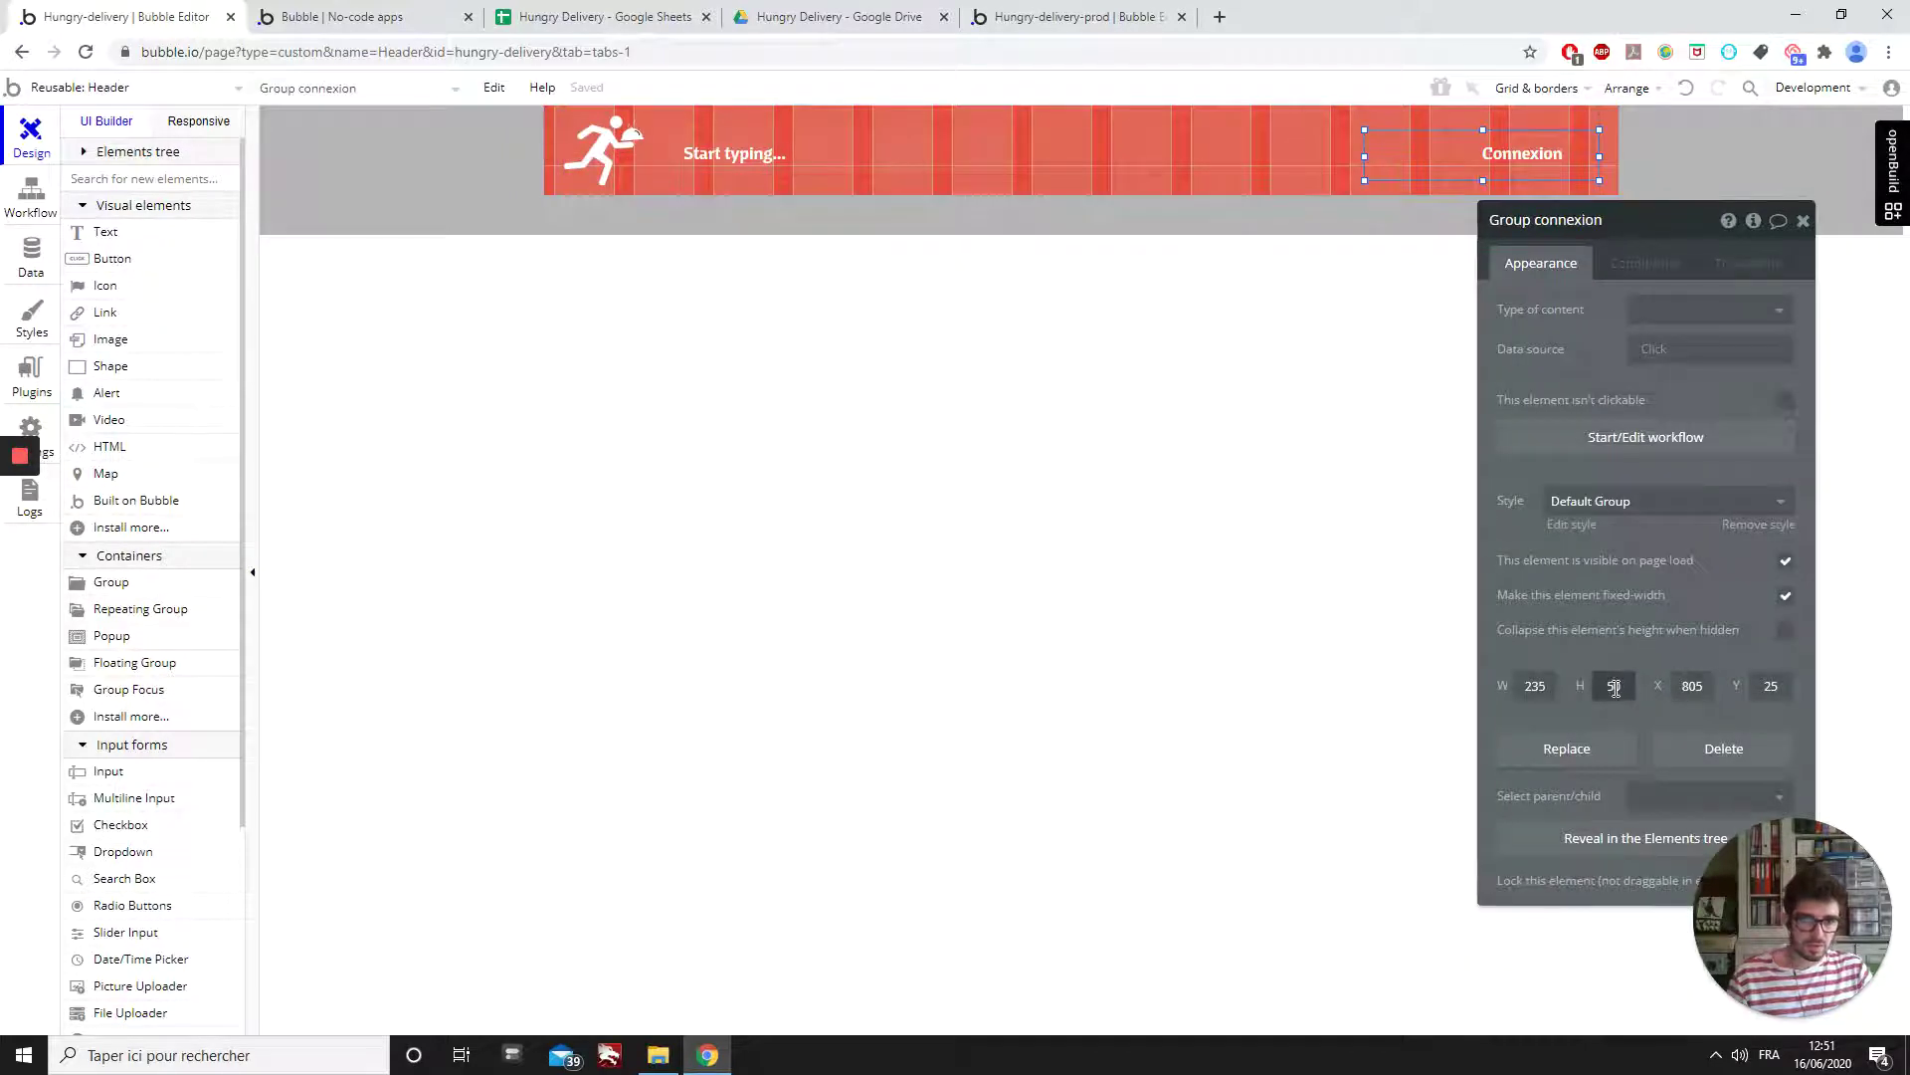
{"action": "double_click", "coordinate": [1612, 686]}
{"action": "type", "text": "45"}
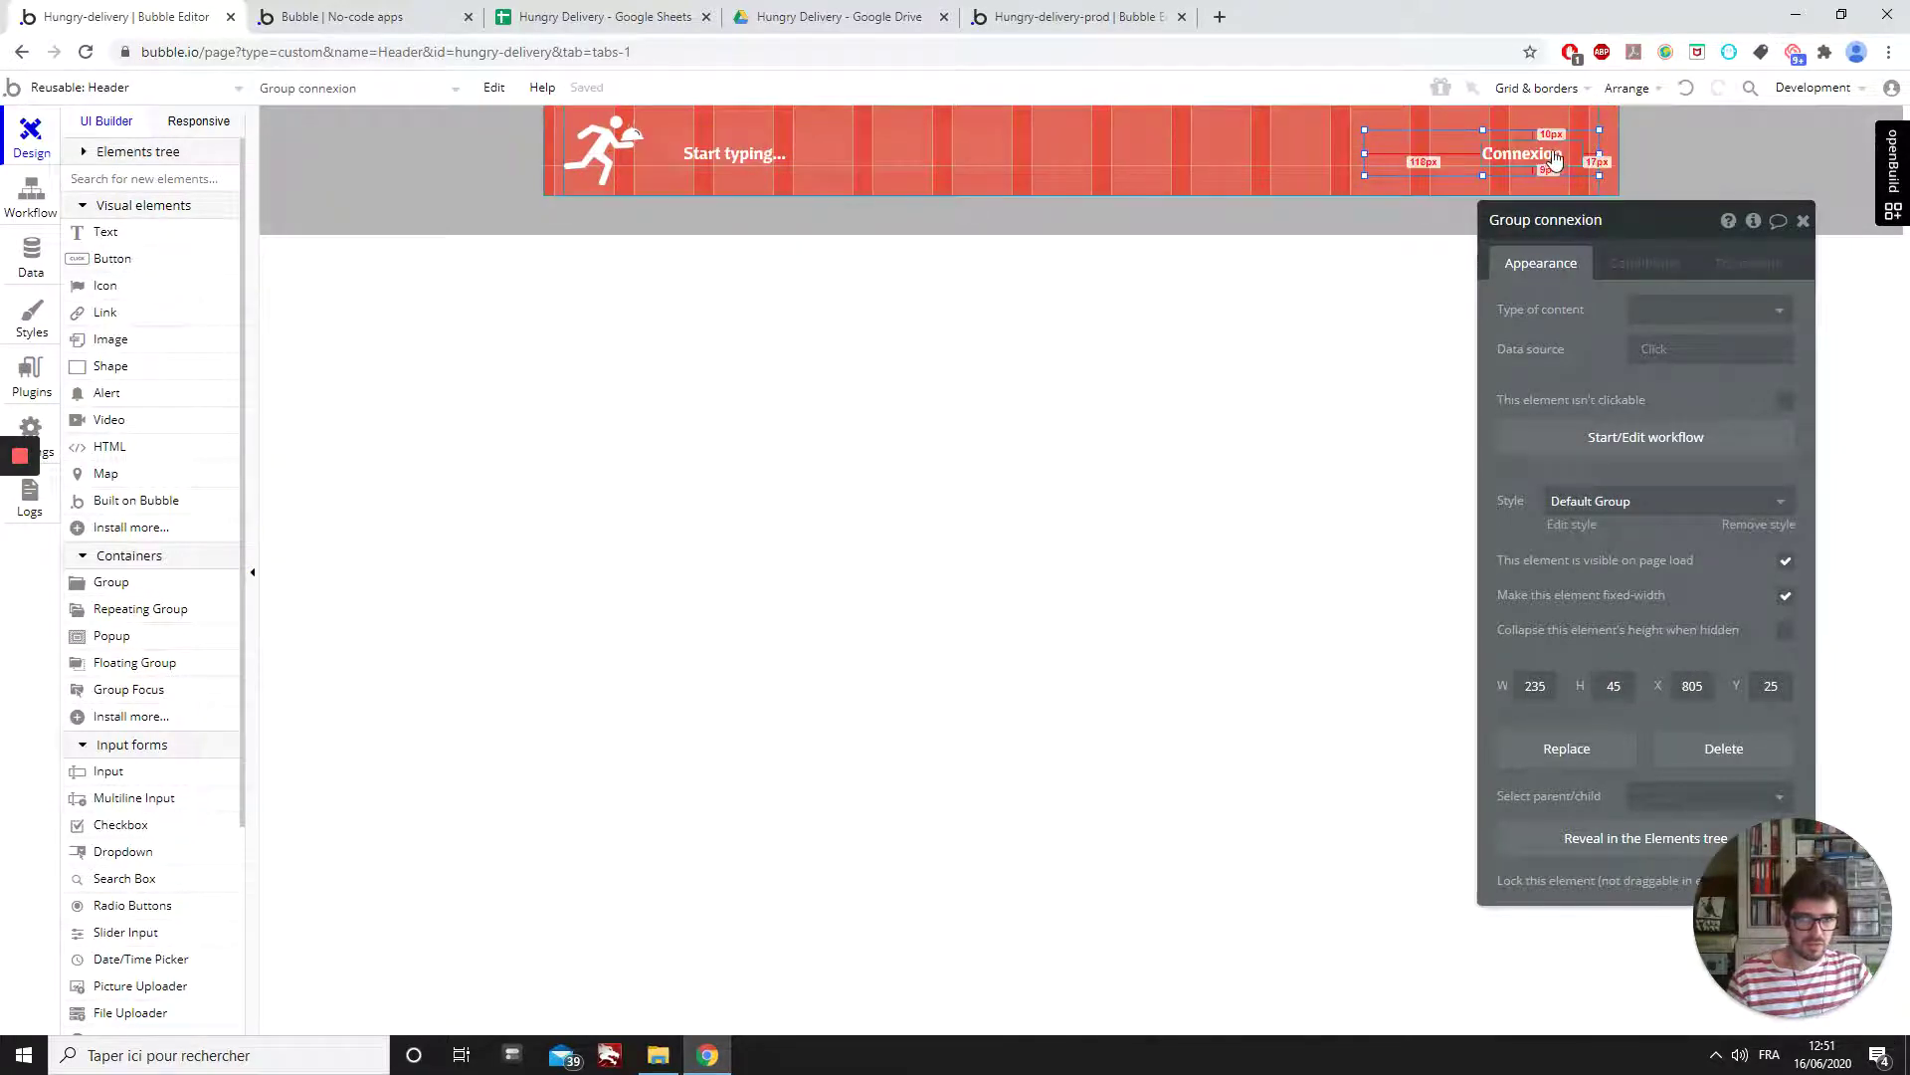
- Set the height of the Connexion text element to 35
{"action": "left_click", "coordinate": [1587, 157]}
{"action": "left_click", "coordinate": [1630, 927]}
{"action": "type", "text": "35"}
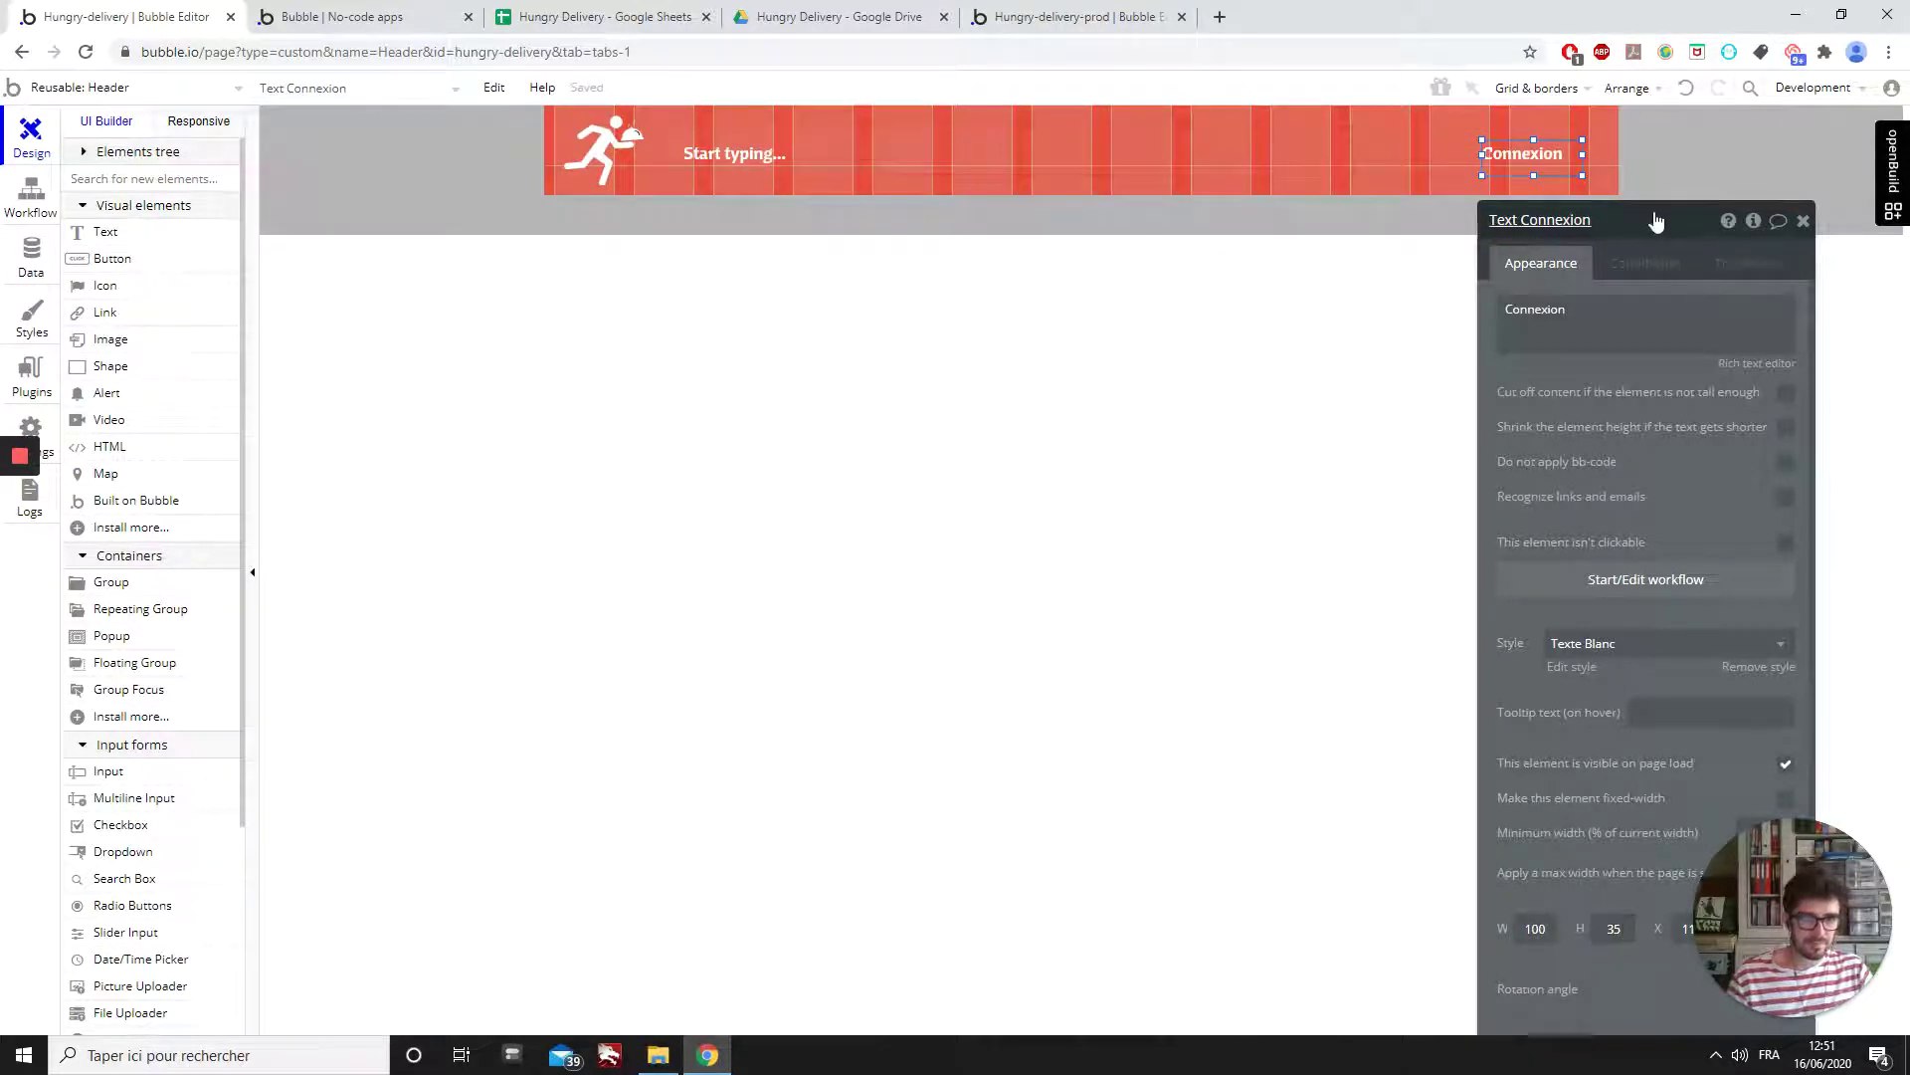
- Move the Connexion text to X 115 and center it vertically in the connexion group
{"action": "left_click_drag", "start_coordinate": [1657, 221], "coordinate": [1073, 242]}
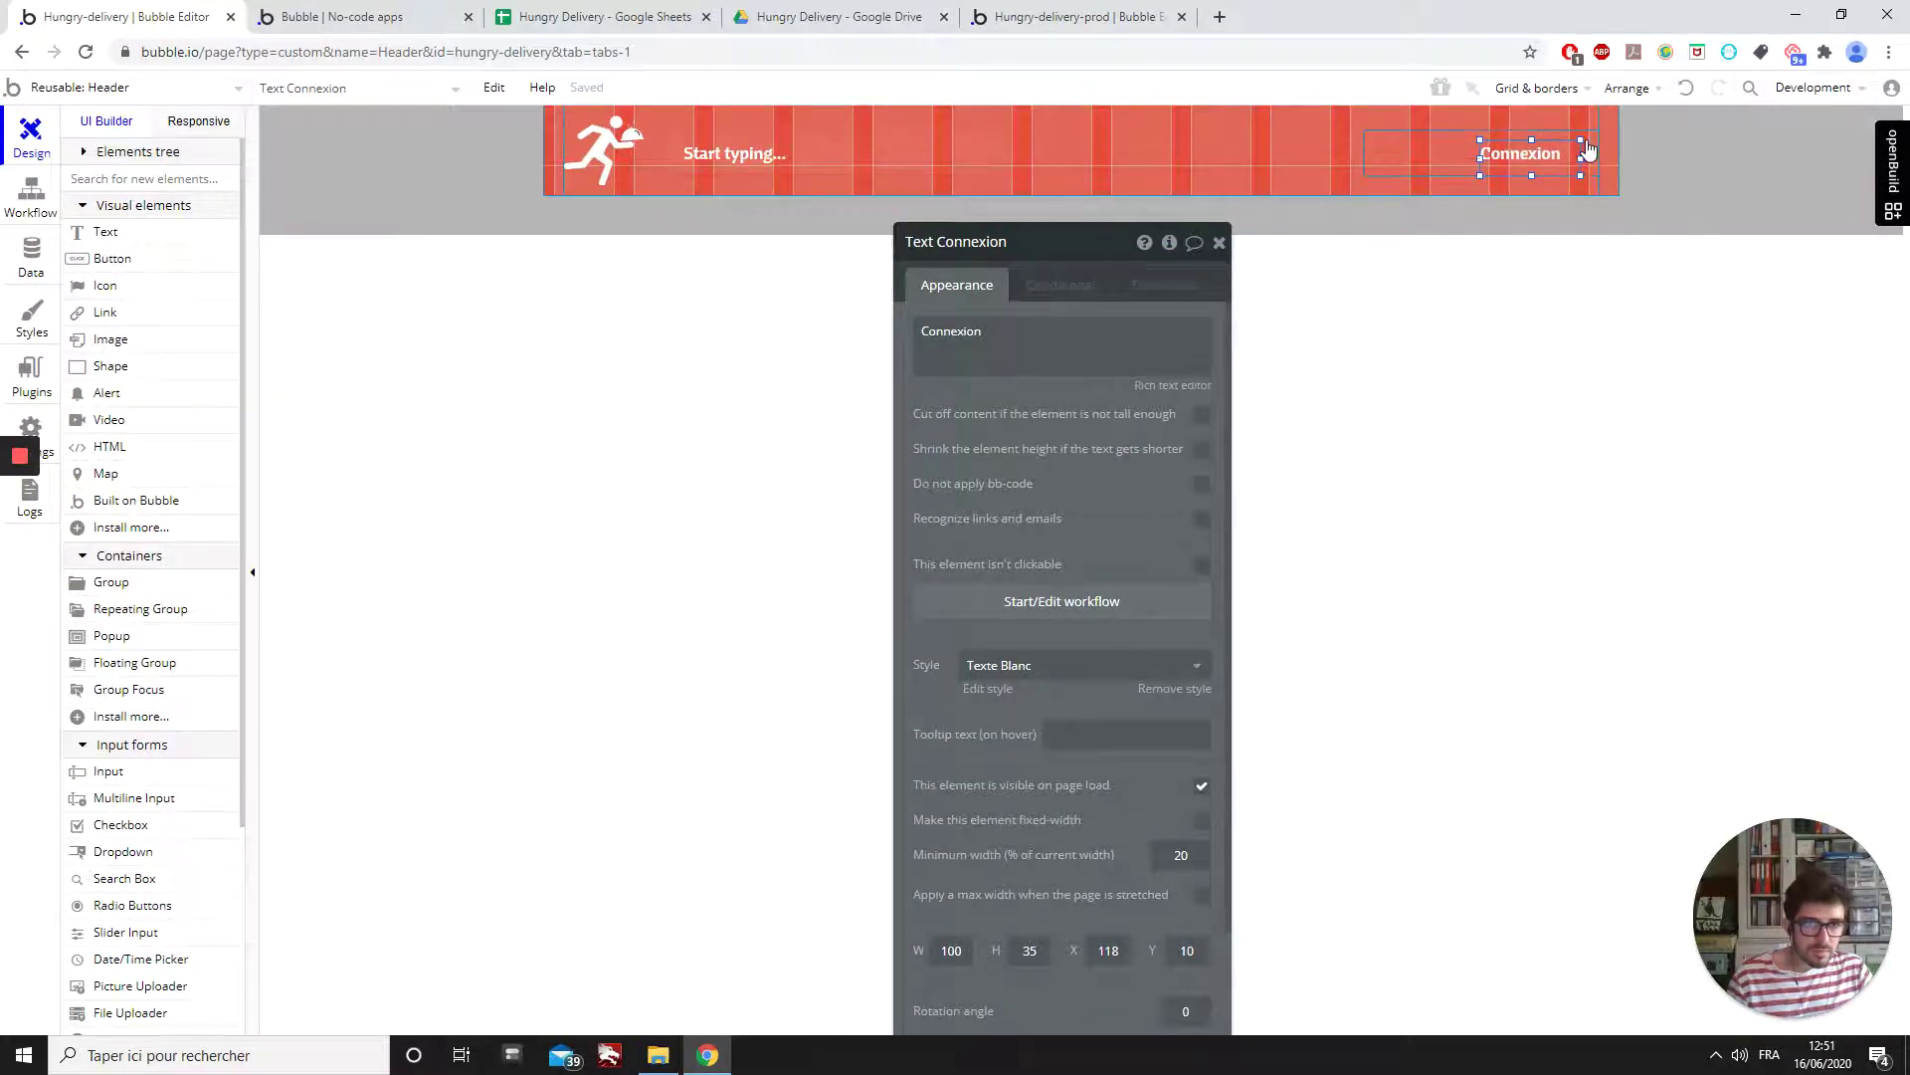
{"action": "left_click_drag", "start_coordinate": [1553, 167], "coordinate": [1551, 168]}
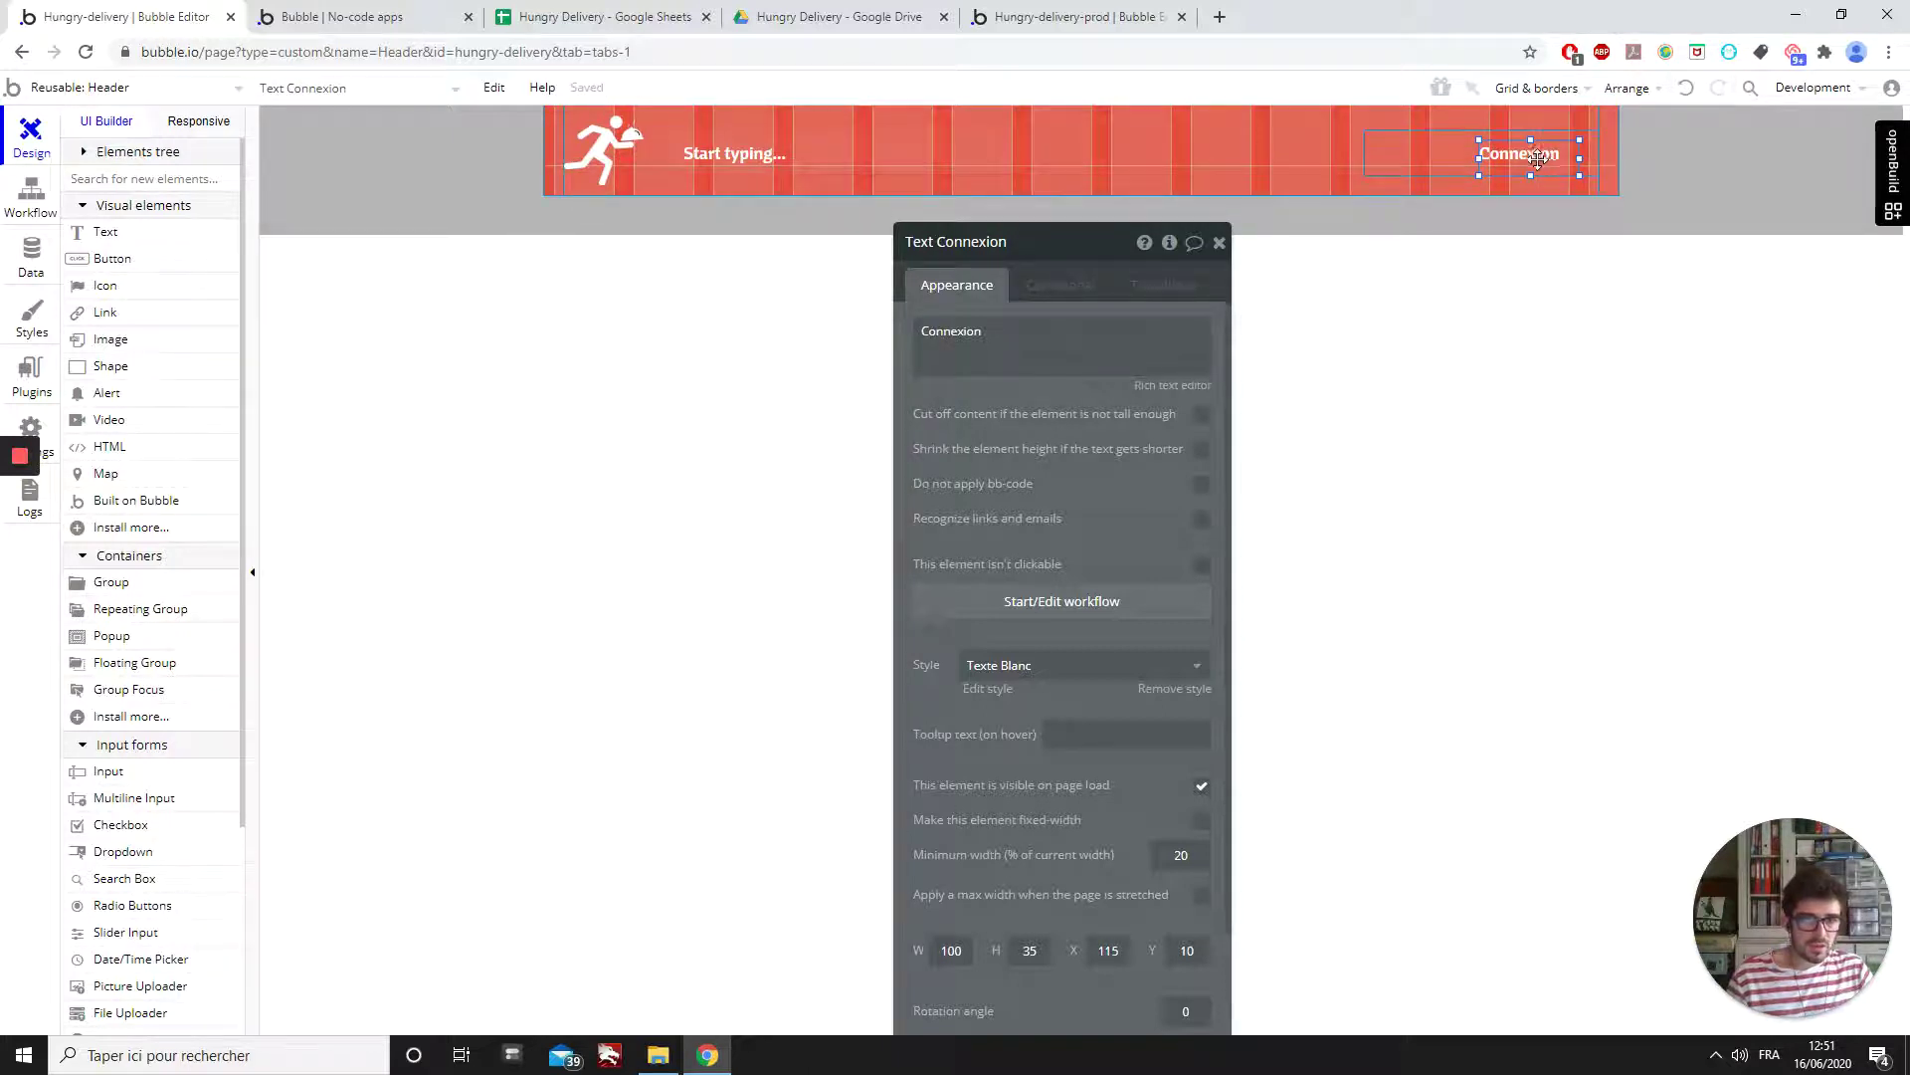
{"action": "right_click", "coordinate": [1517, 145]}
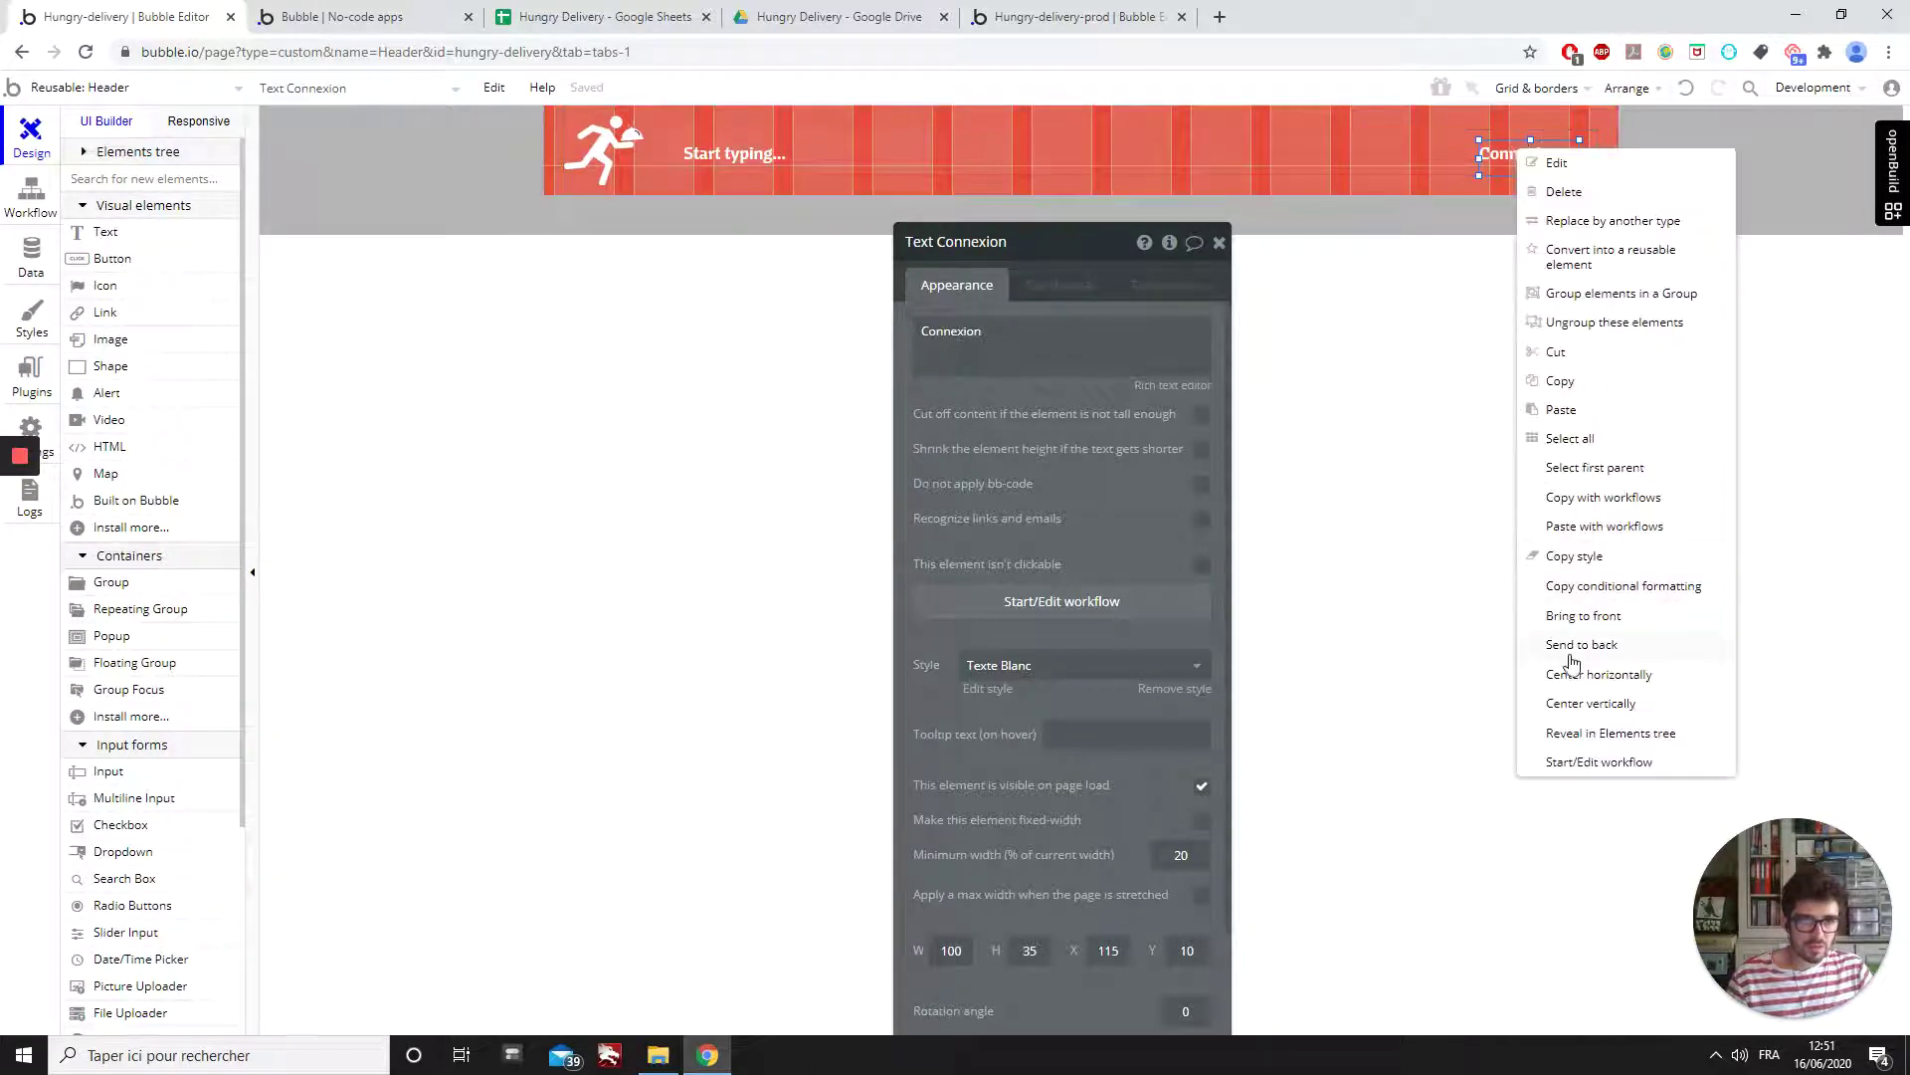
{"action": "left_click", "coordinate": [1587, 705]}
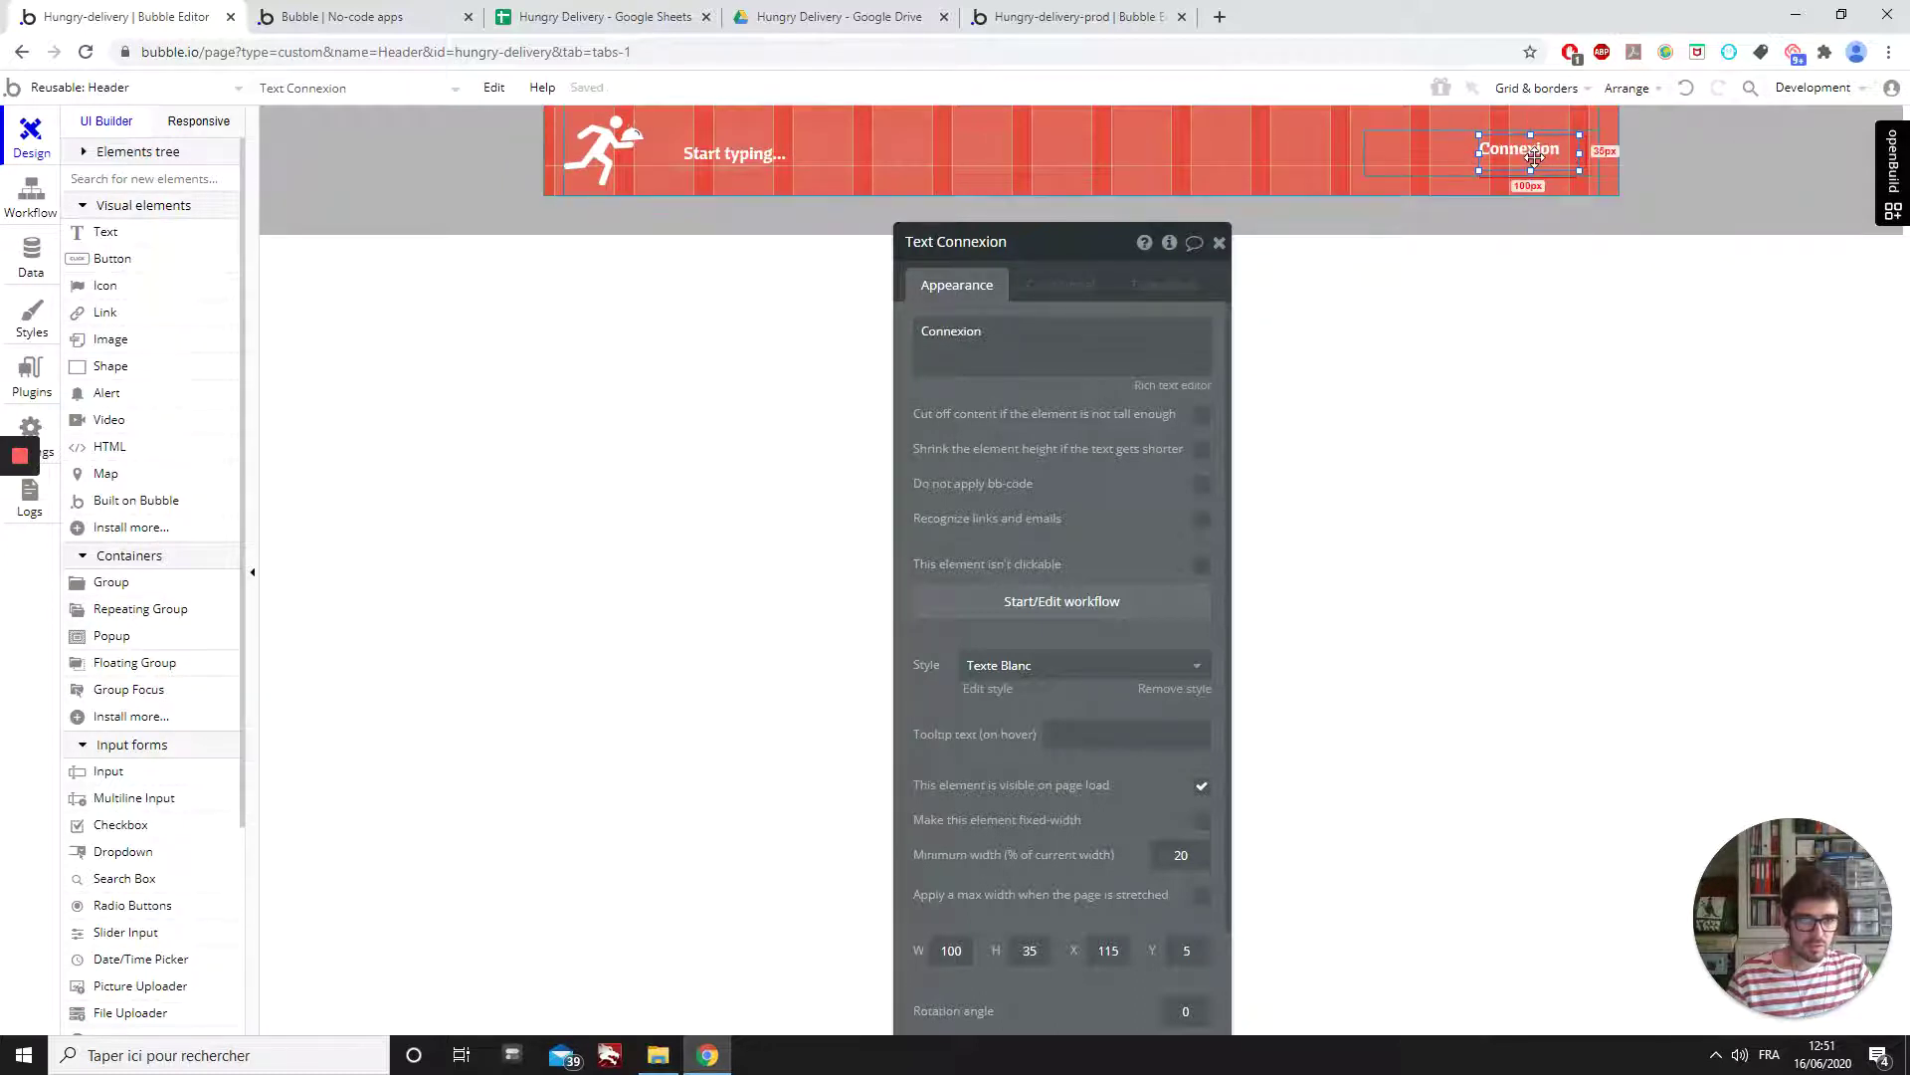
- Resize the Connexion text element to a height of 30 and a width of 90
{"action": "double_click", "coordinate": [1032, 957]}
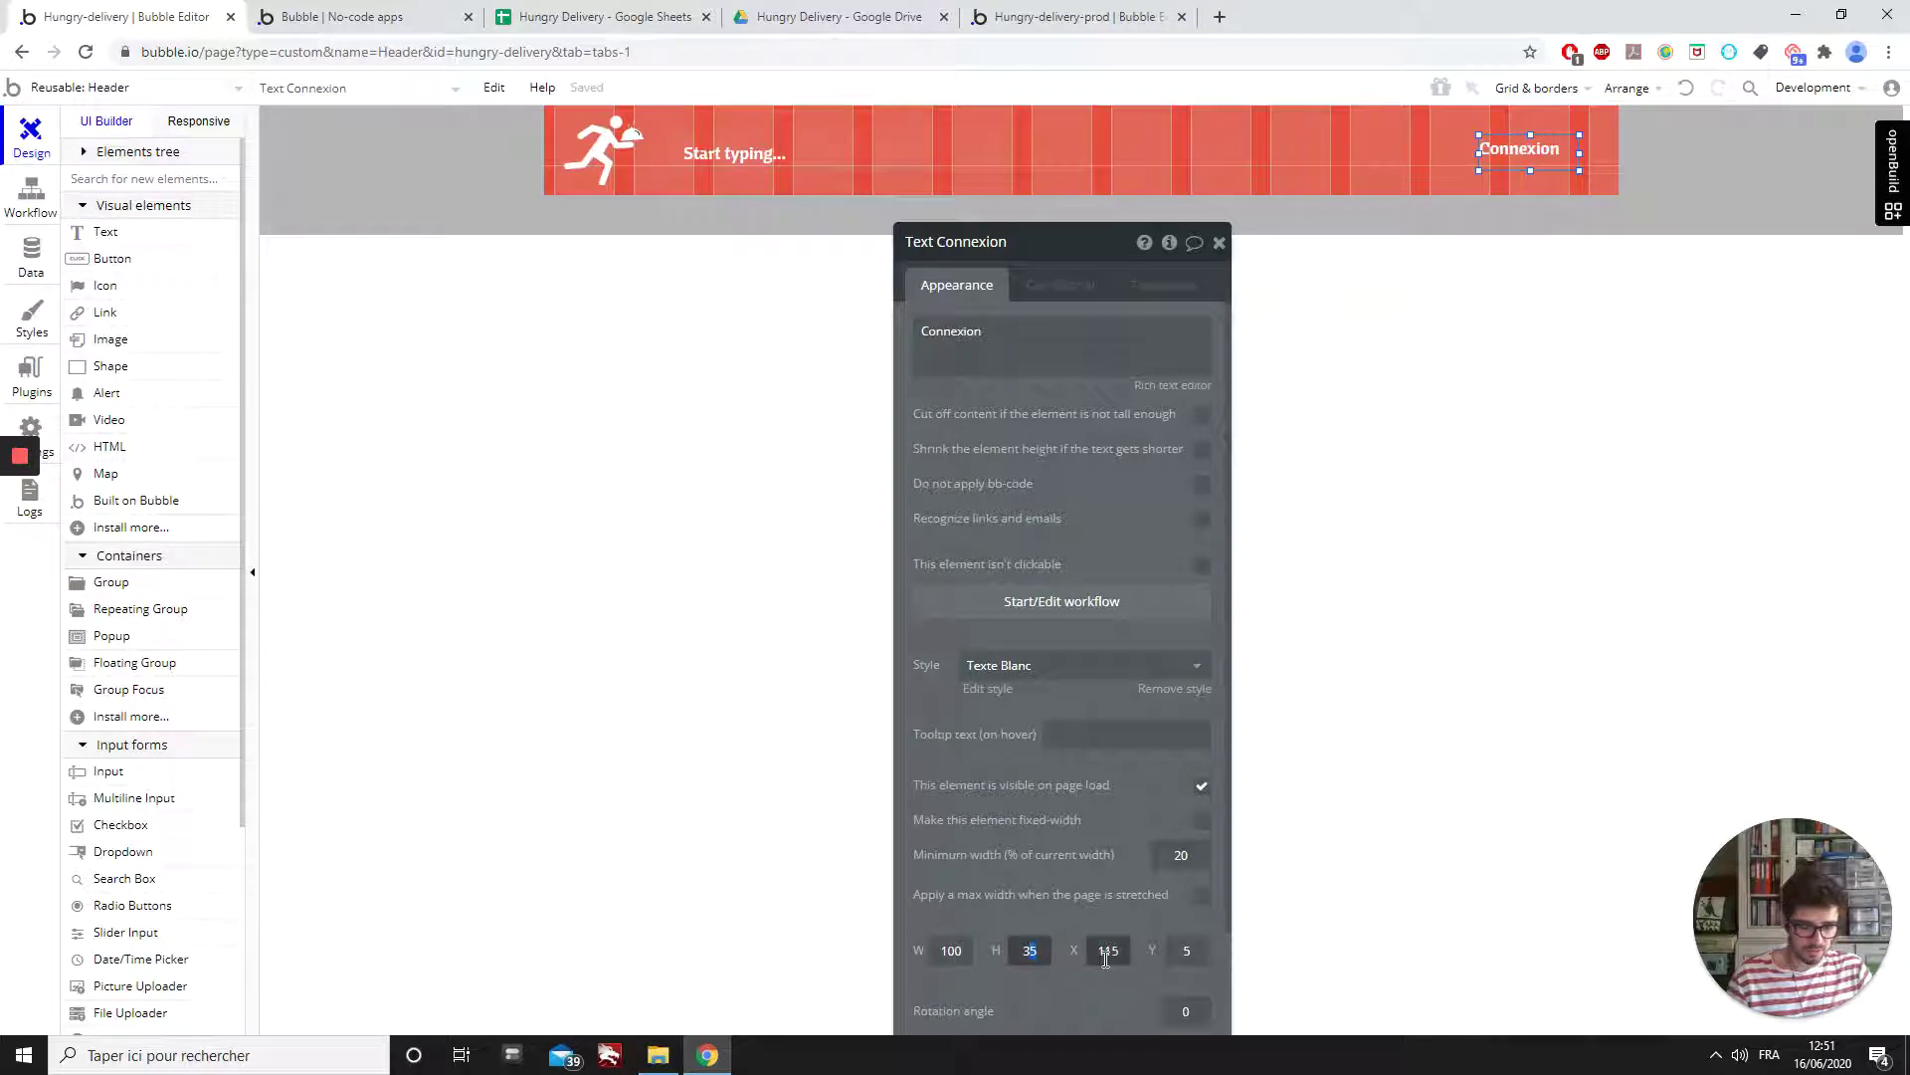
{"action": "type", "text": "30"}
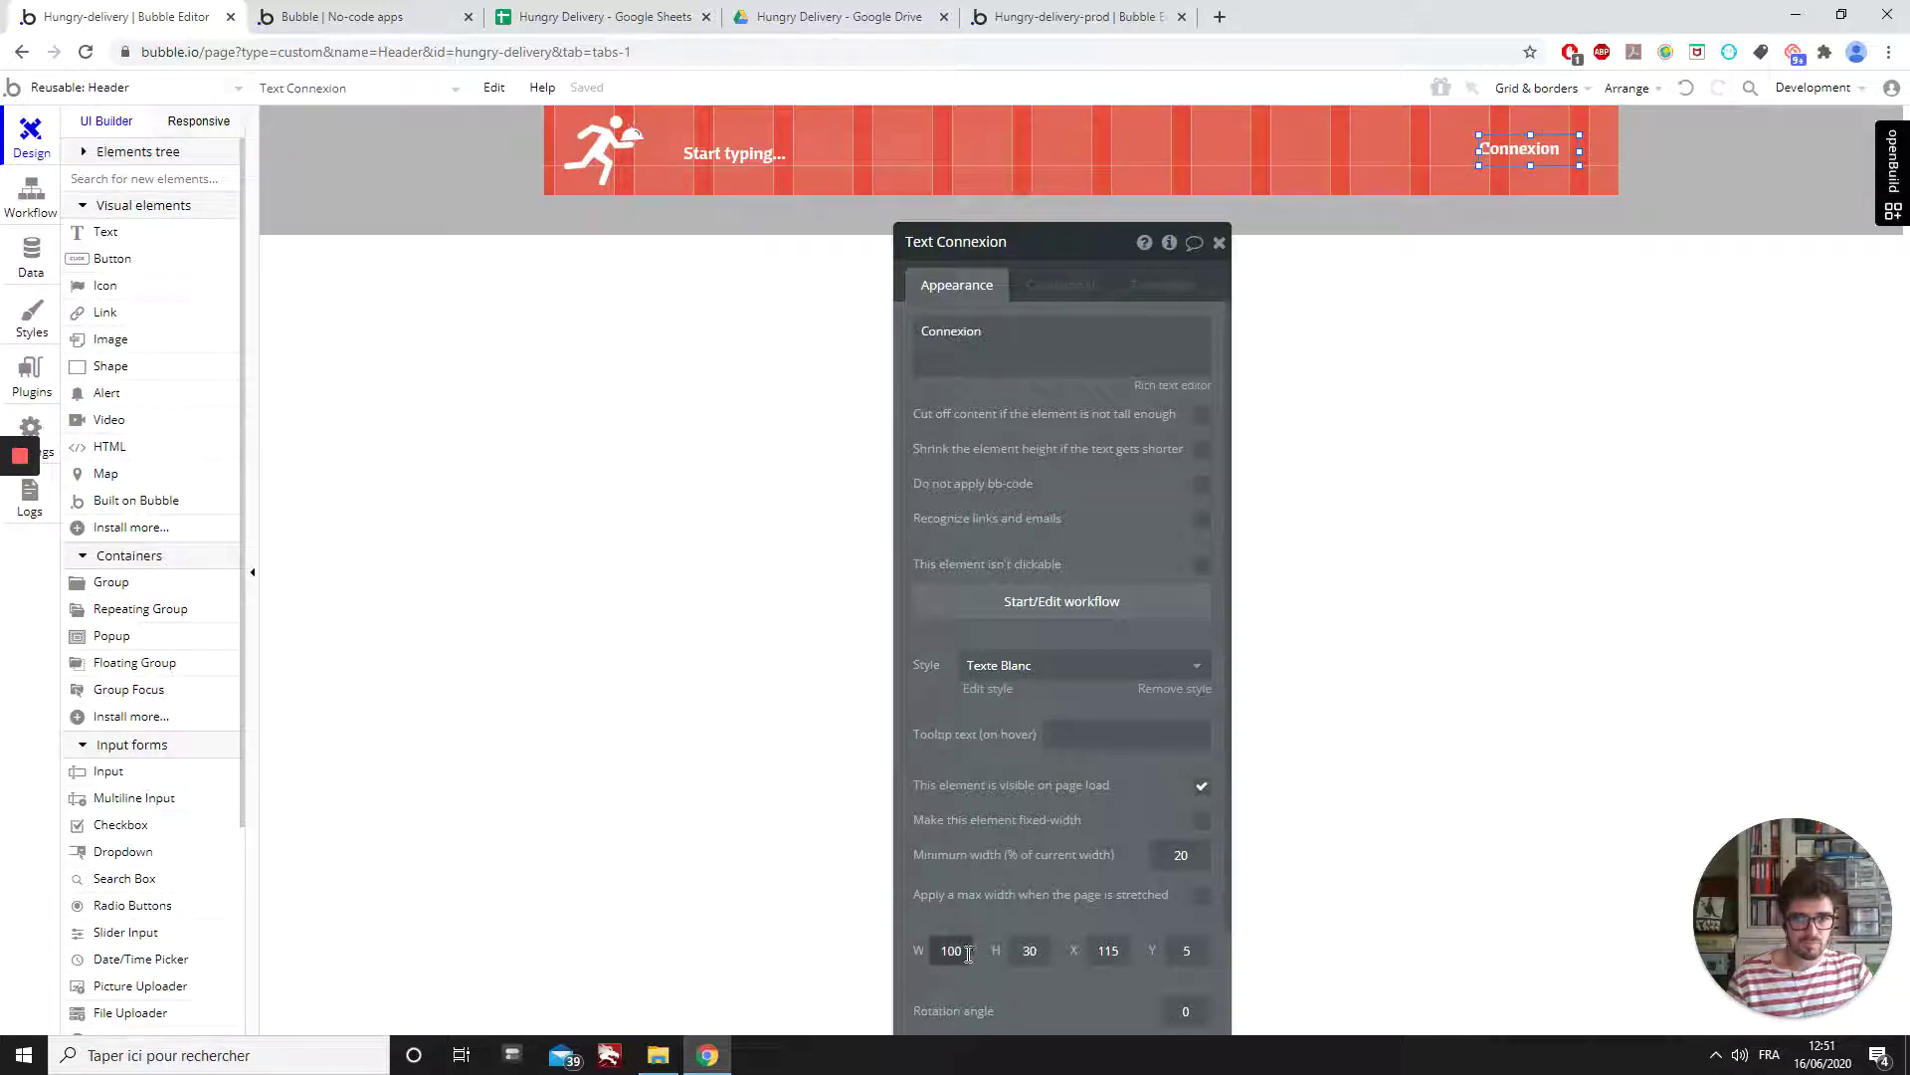
{"action": "type", "text": "90"}
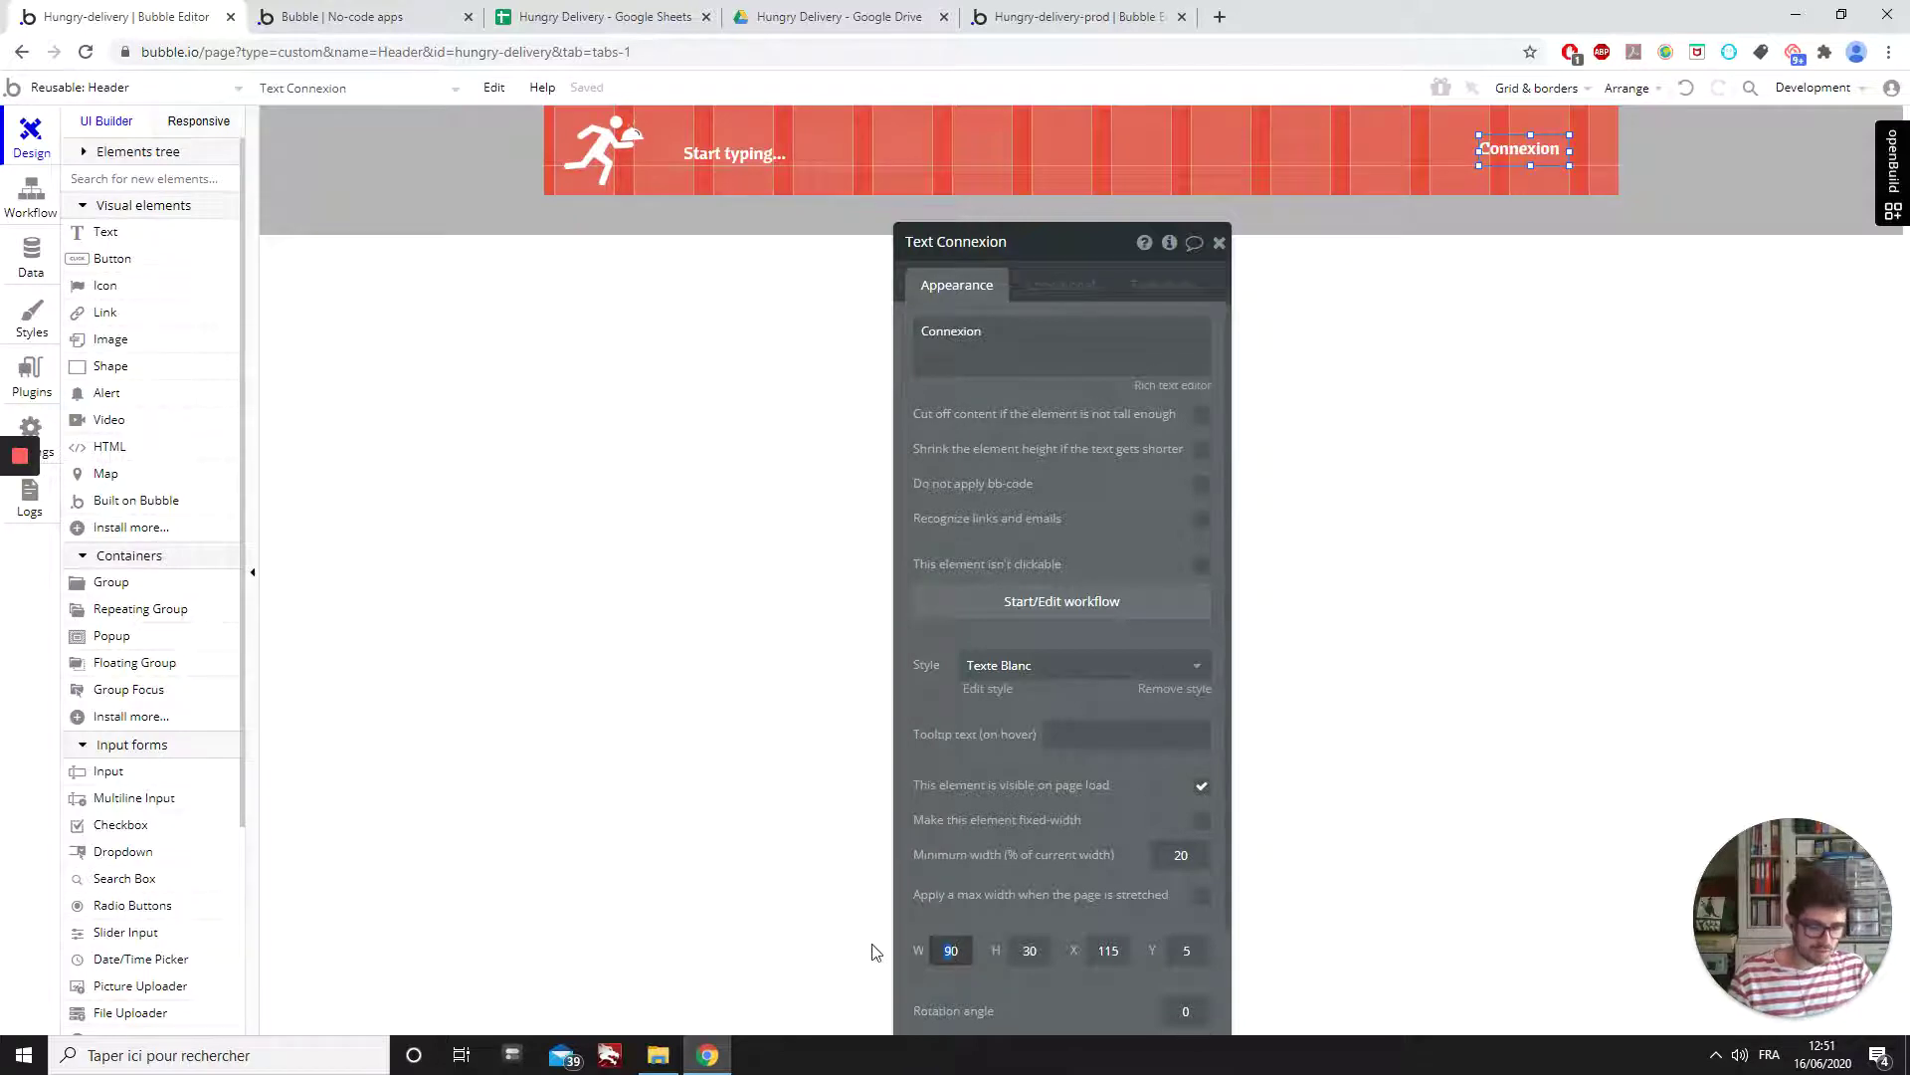
{"action": "type", "text": "8"}
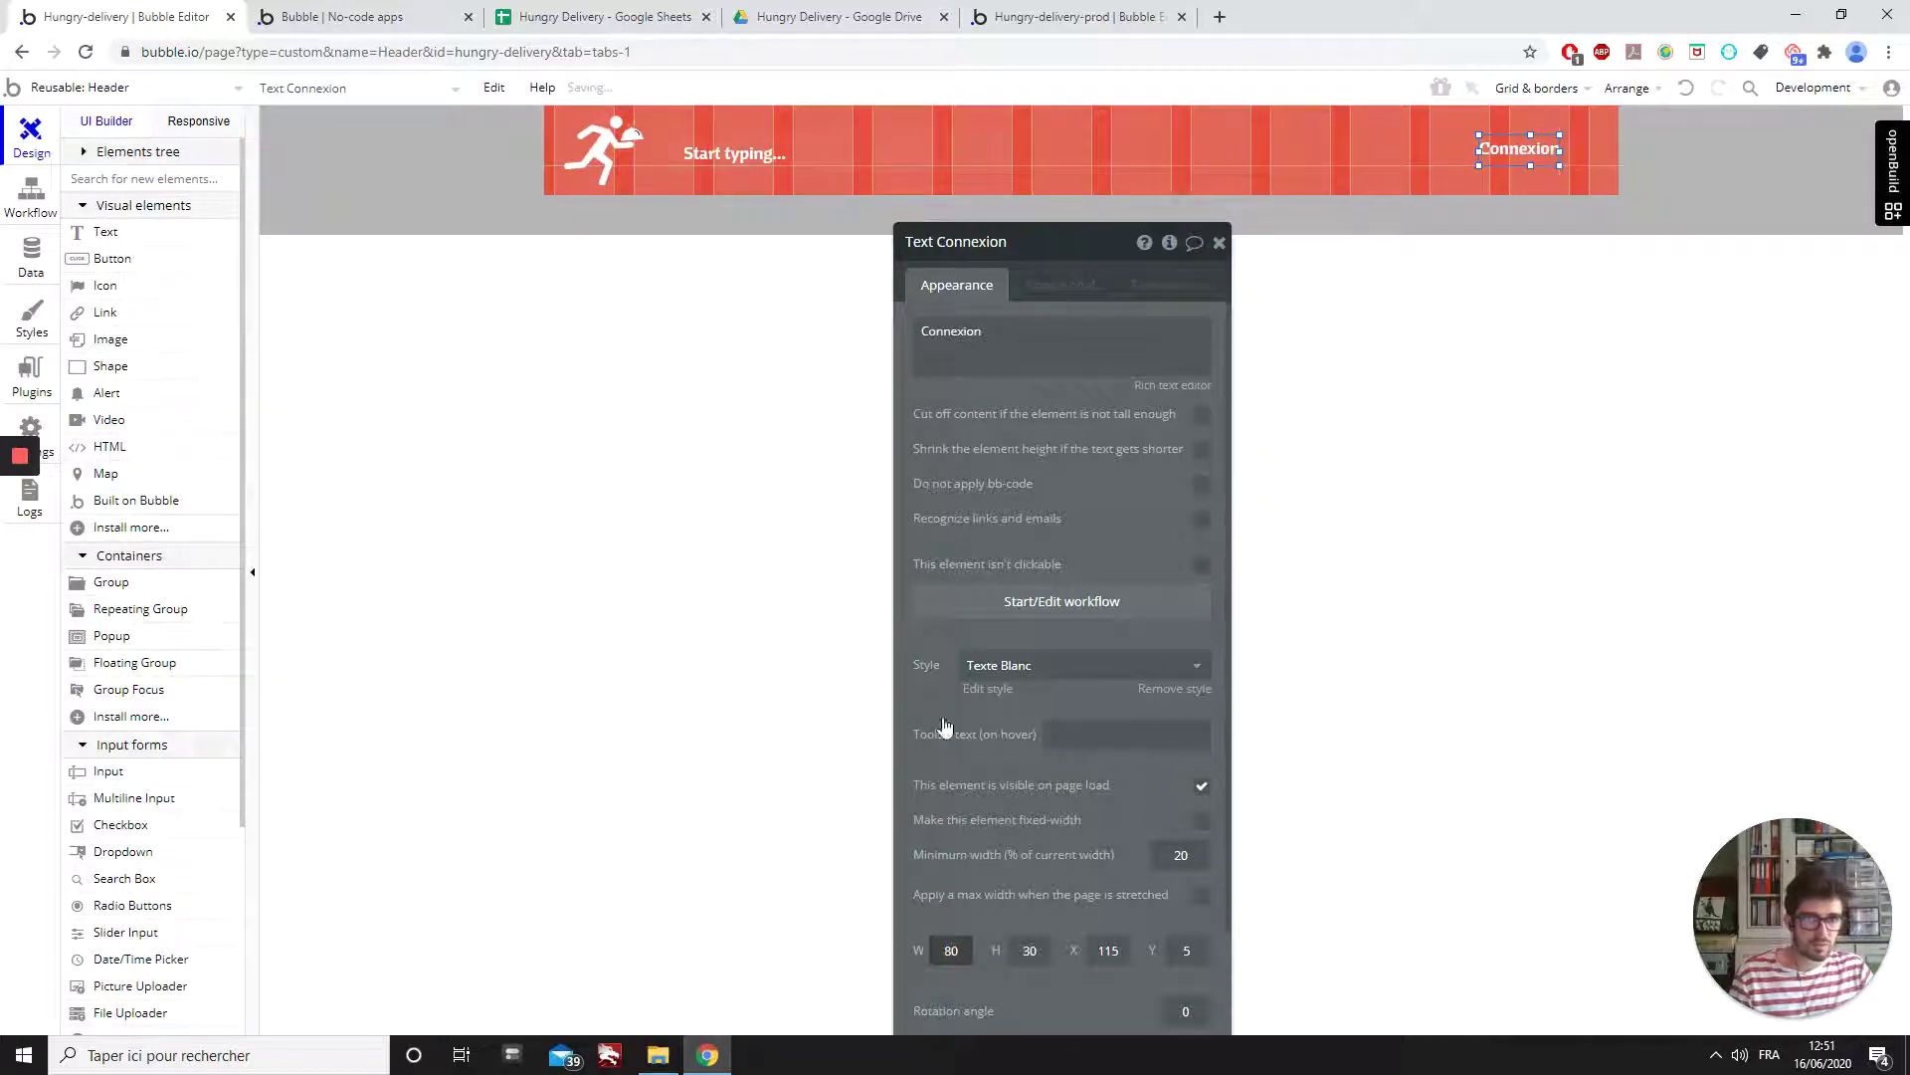
{"action": "type", "text": "9"}
- Move the Connexion text to X 125, close its properties and lower it by 5 px
{"action": "left_click_drag", "start_coordinate": [1571, 150], "coordinate": [1598, 164]}
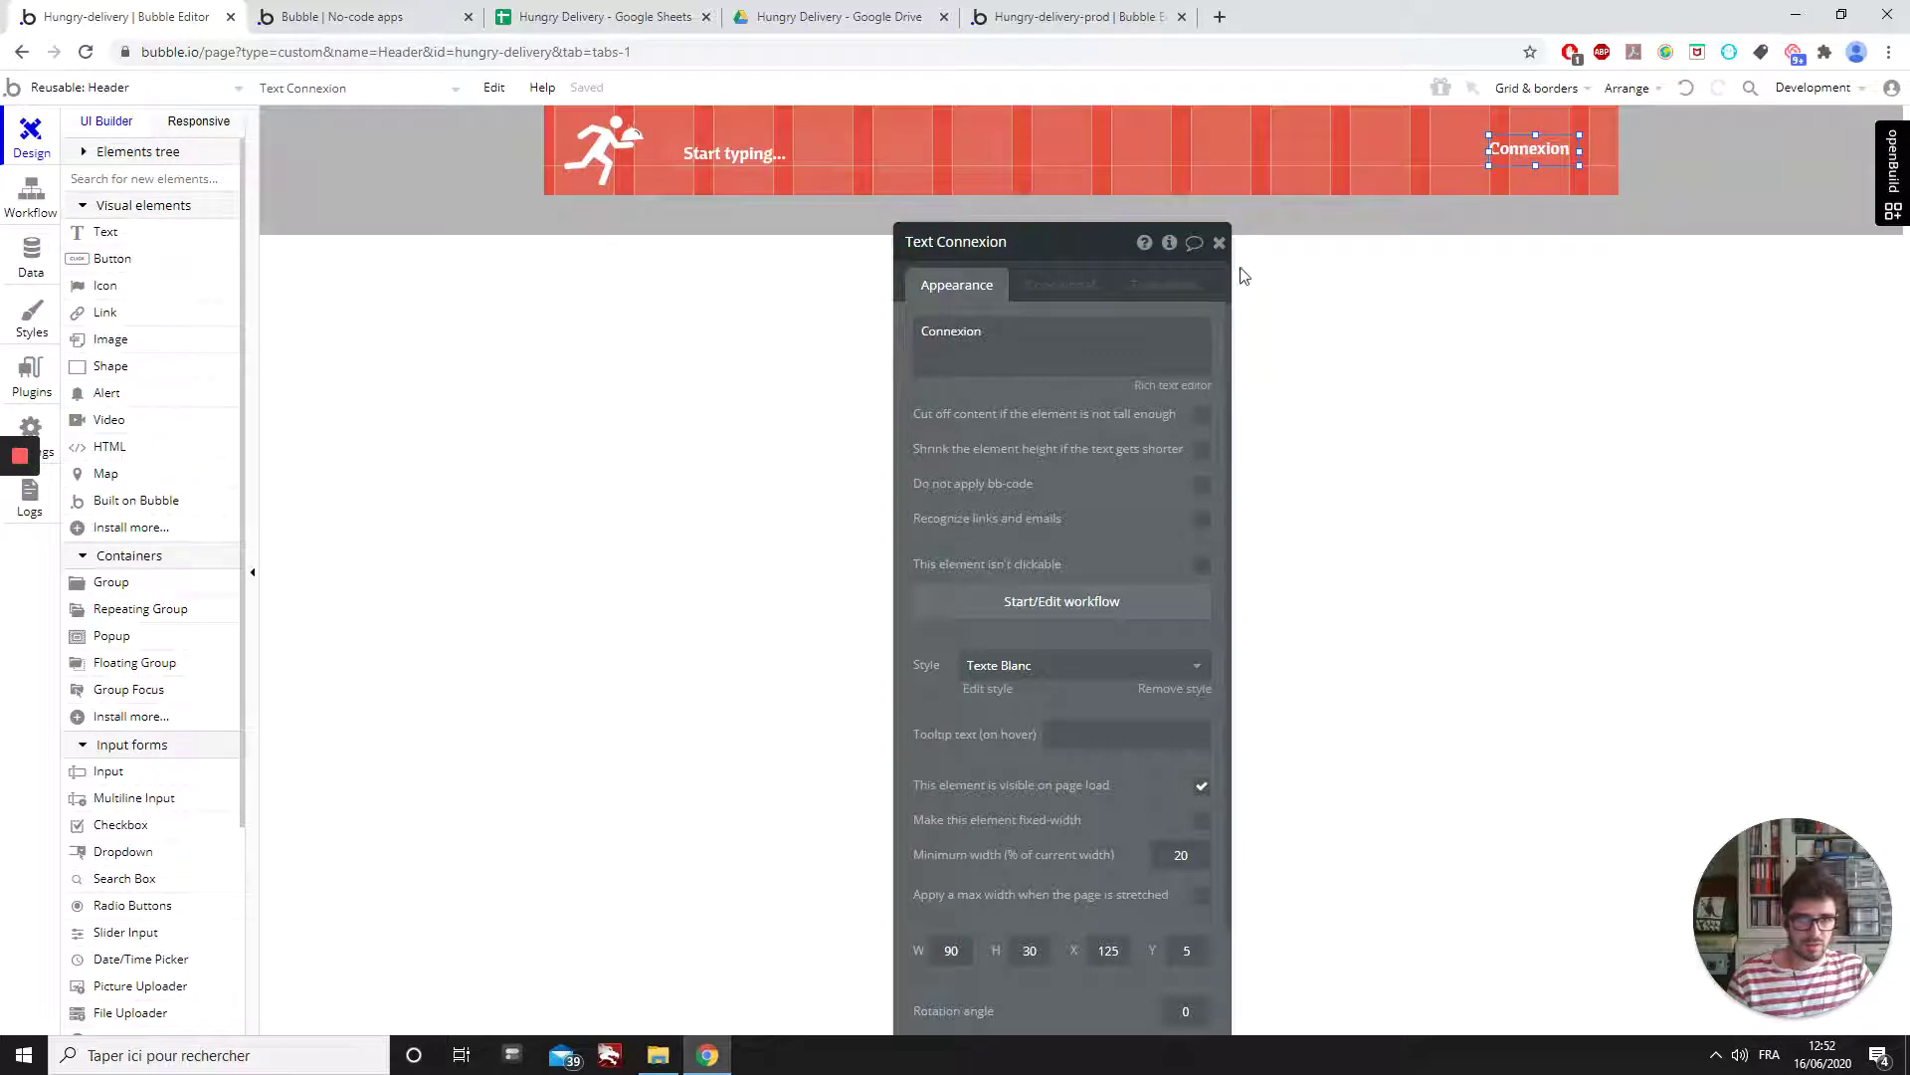
{"action": "left_click", "coordinate": [1220, 245]}
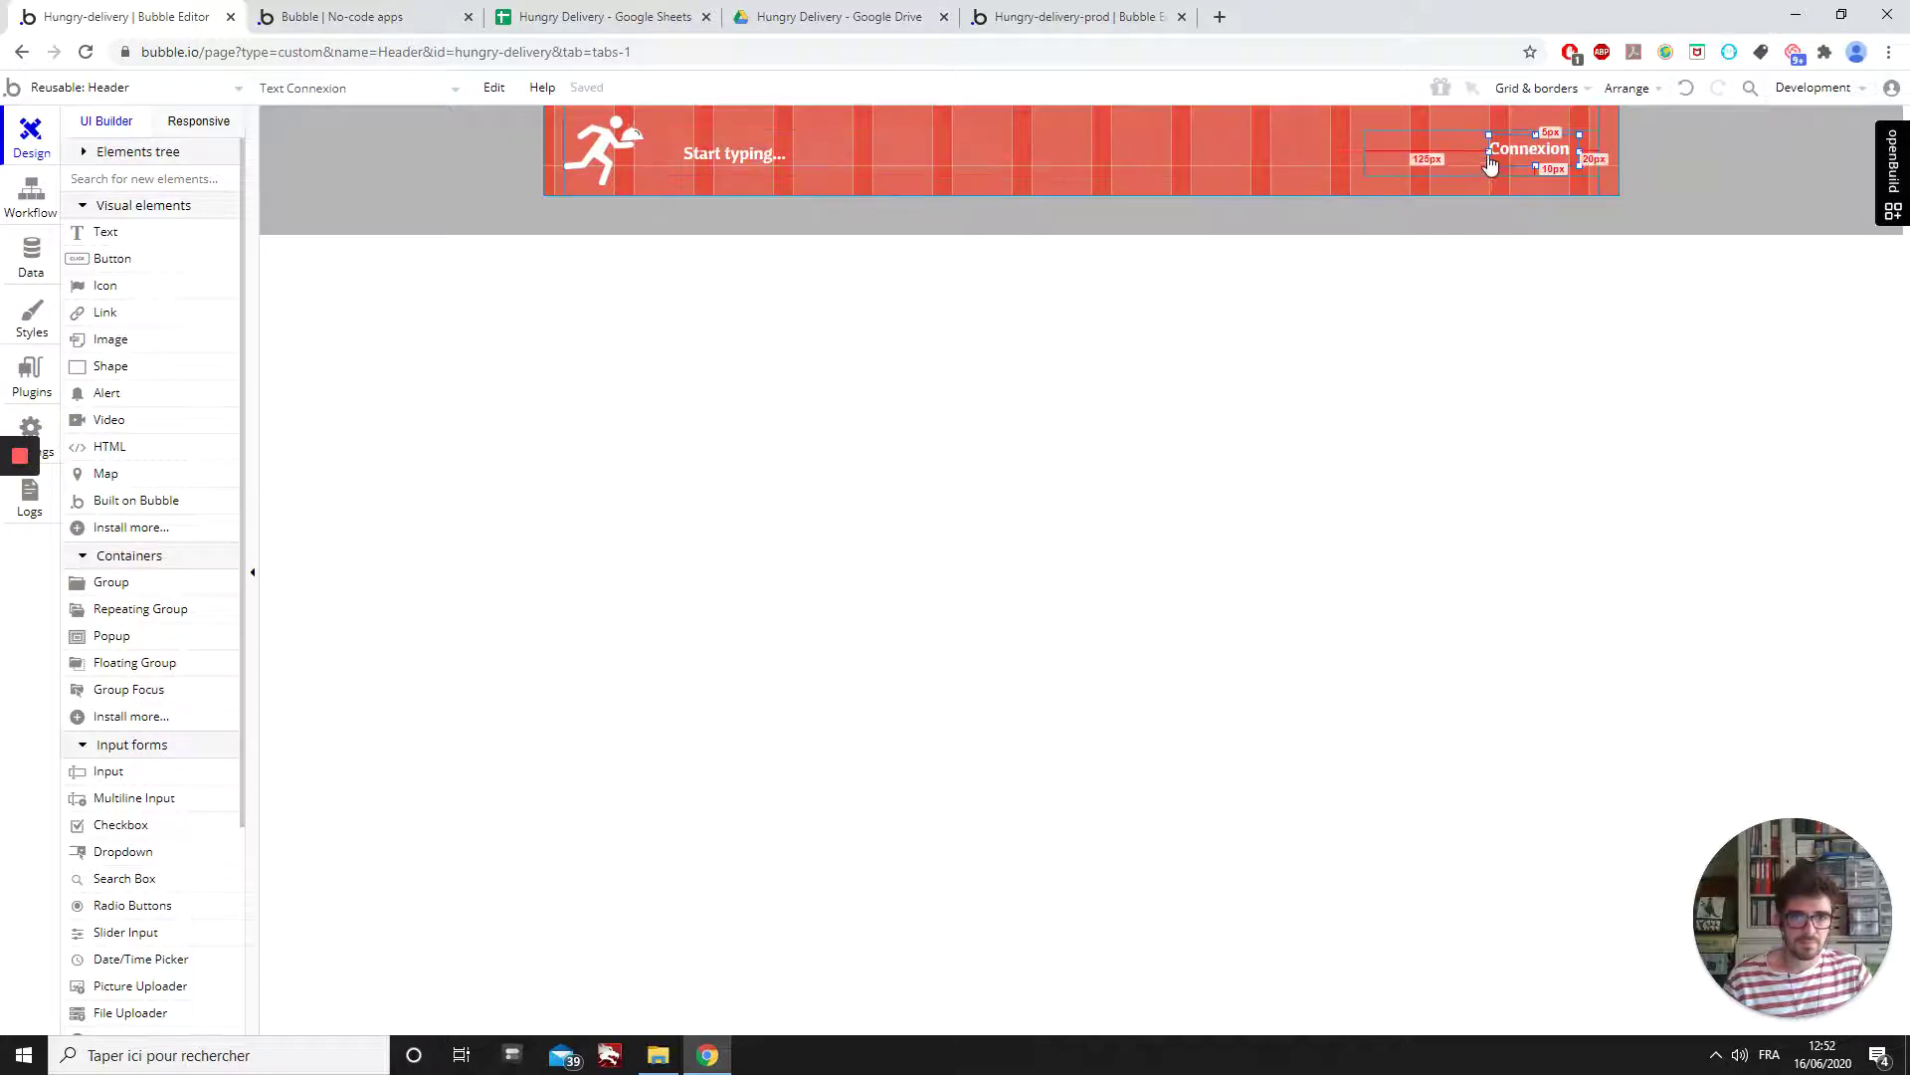
{"action": "key", "text": "Down"}
{"action": "key", "text": "Down"}
{"action": "key", "text": "Down"}
{"action": "key", "text": "Down"}
{"action": "key", "text": "Down"}
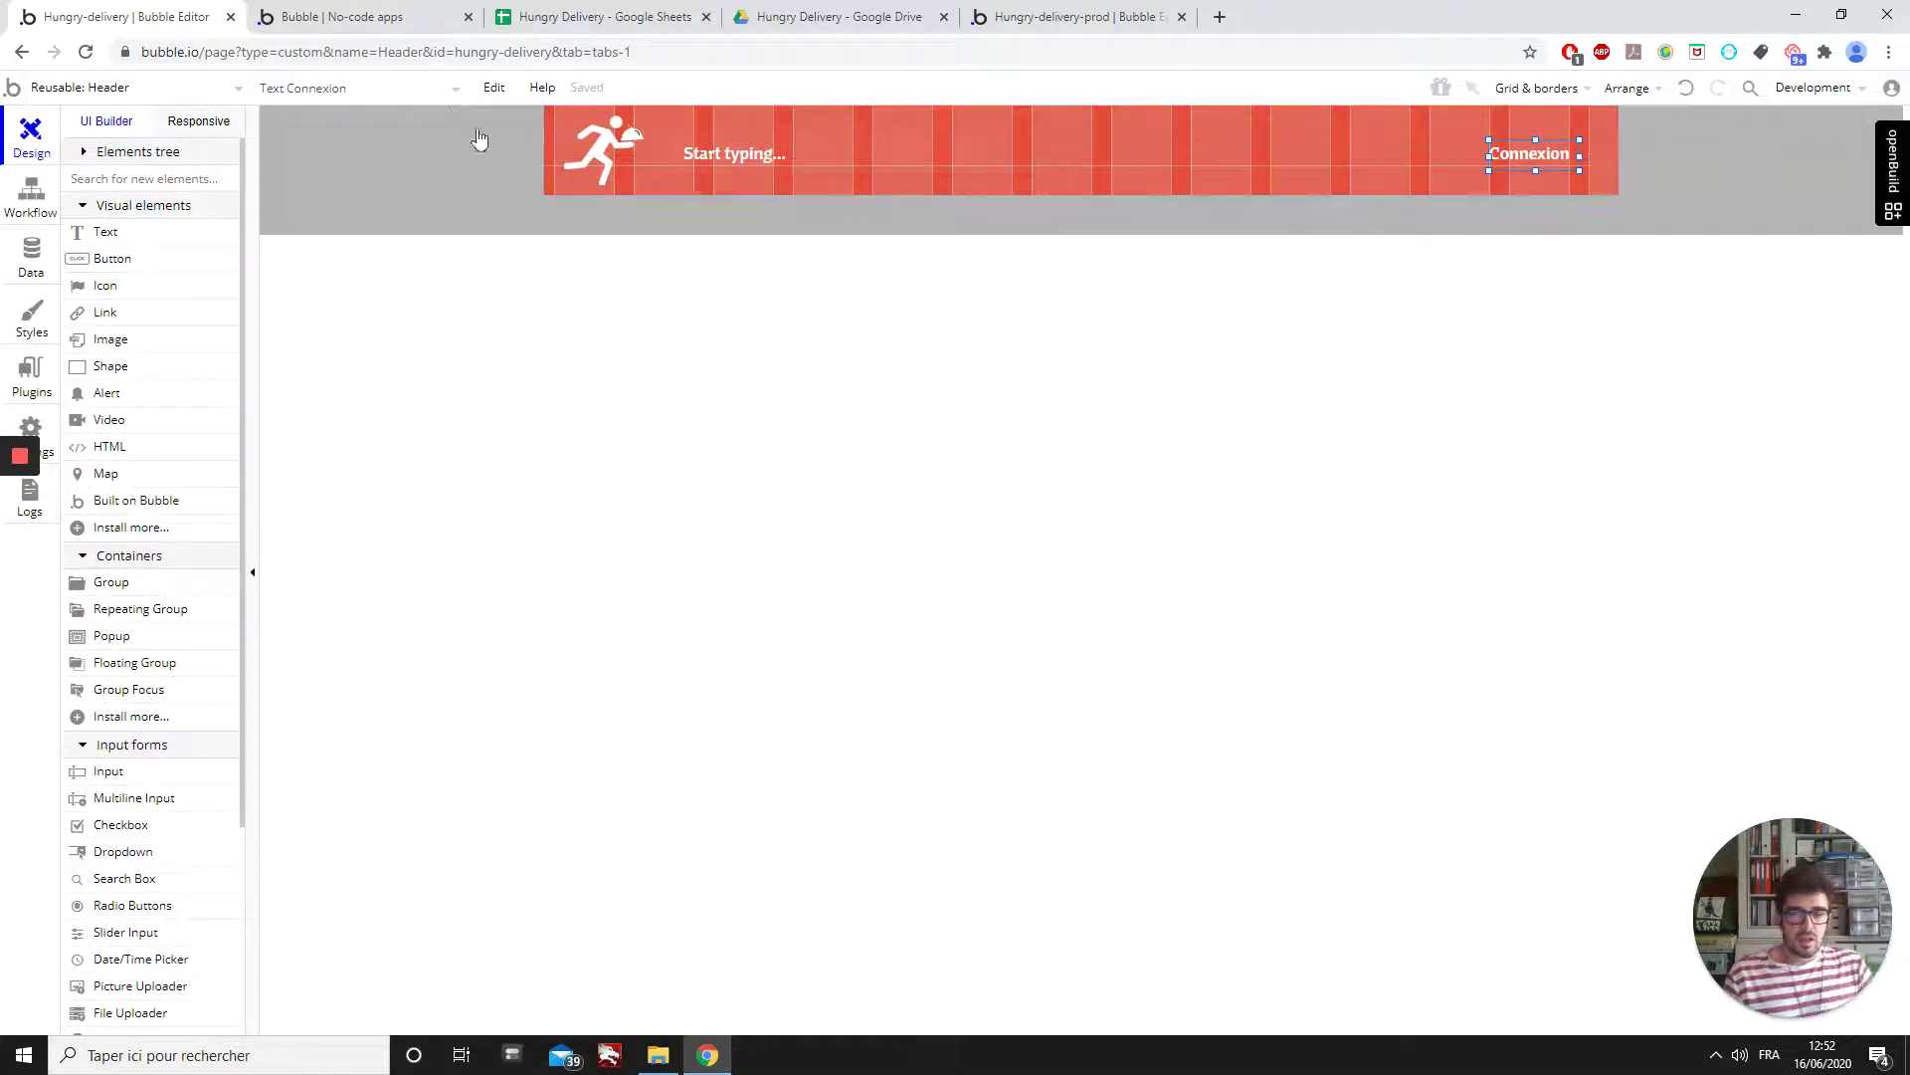
- Place an icon element about 40 by 26 px just left of the Connexion text and choose the user icon (fa-user)
{"action": "left_click", "coordinate": [109, 287]}
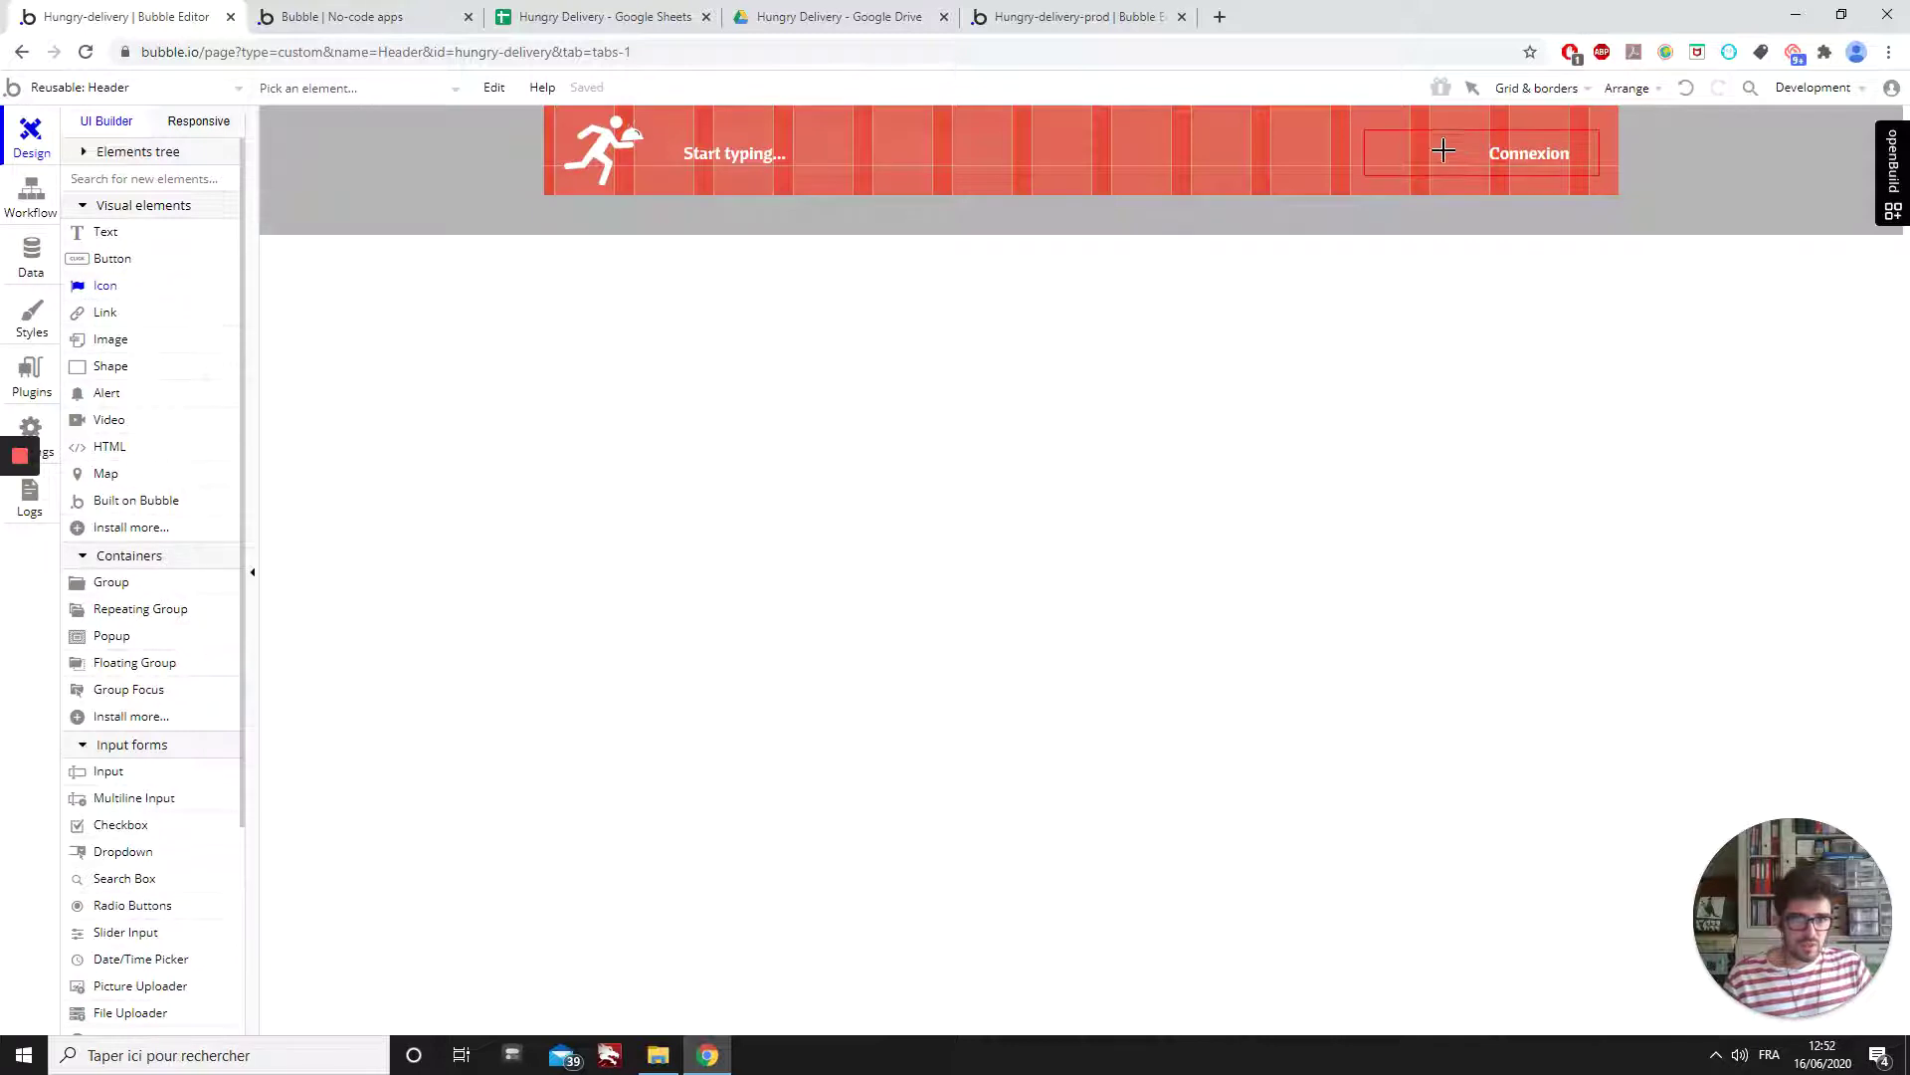
{"action": "left_click_drag", "start_coordinate": [1421, 141], "coordinate": [1467, 168]}
{"action": "left_click", "coordinate": [1122, 332]}
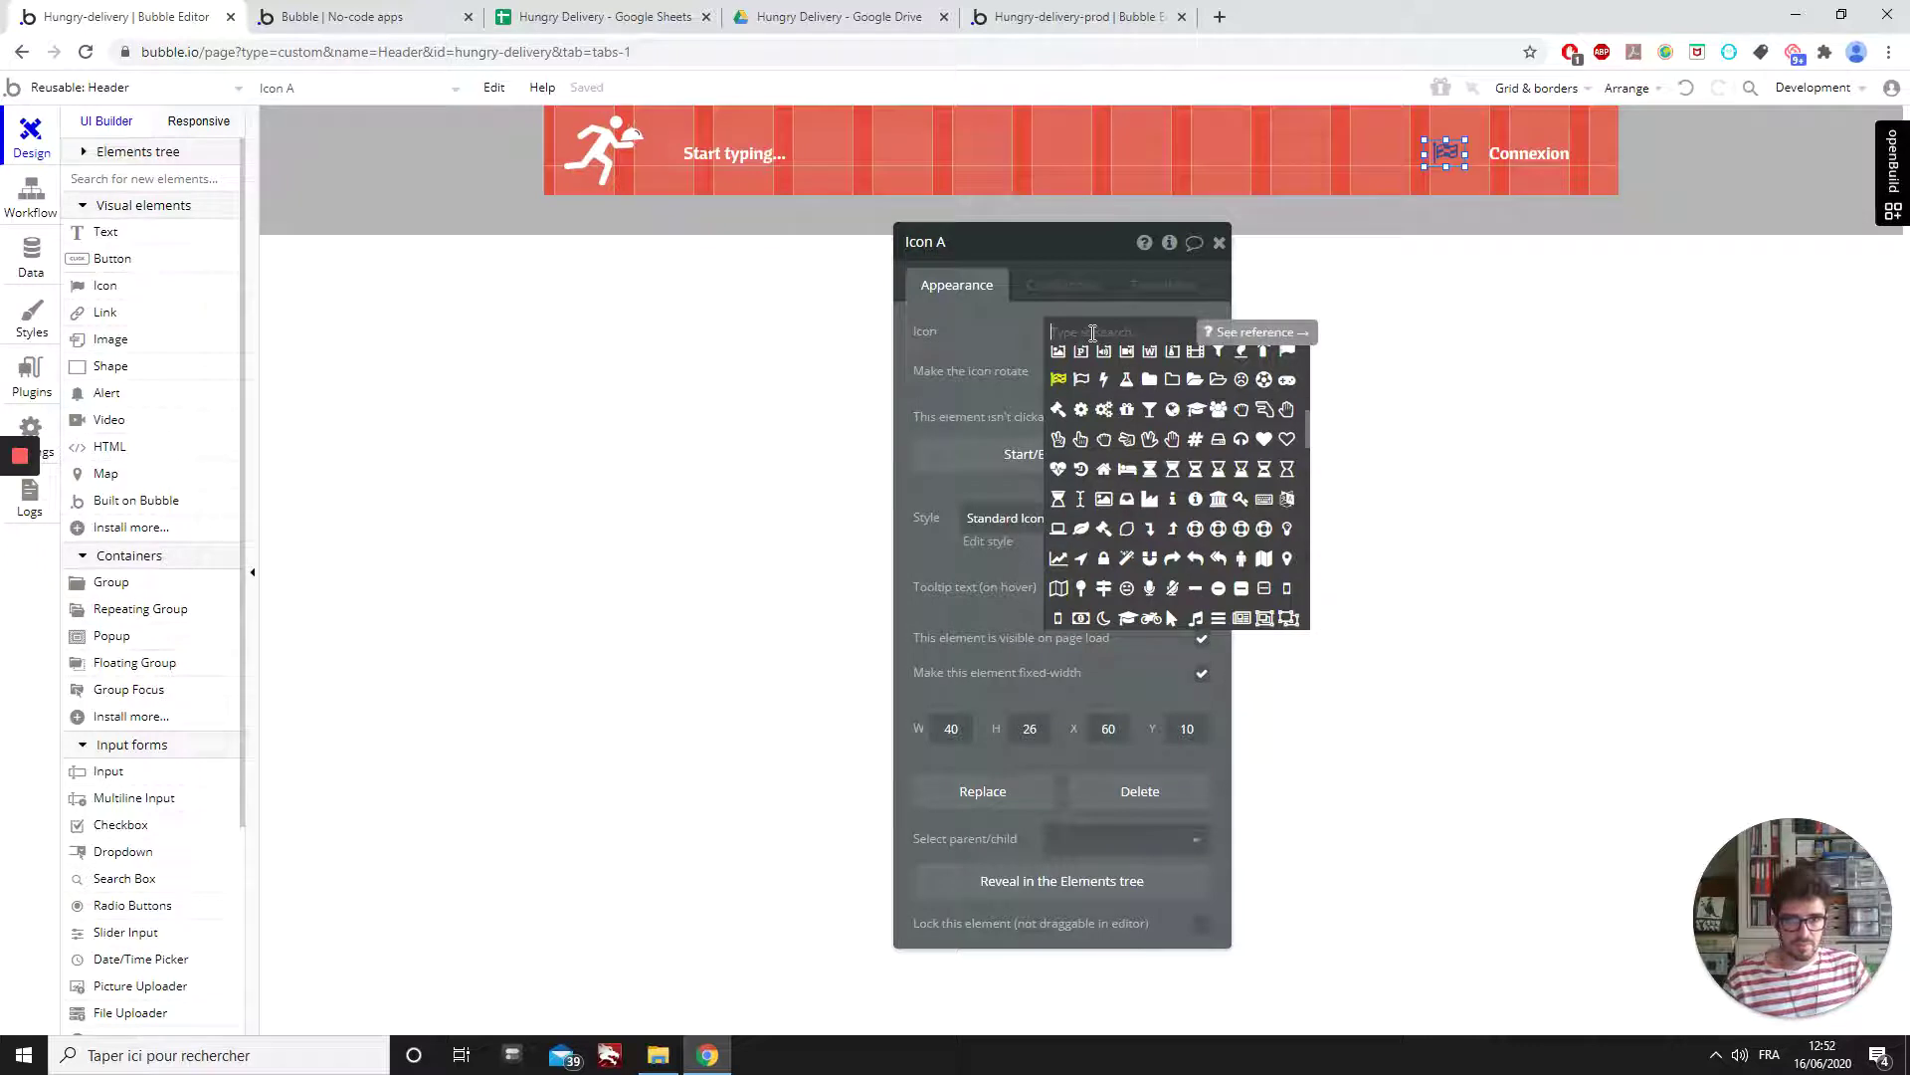
{"action": "type", "text": "pro"}
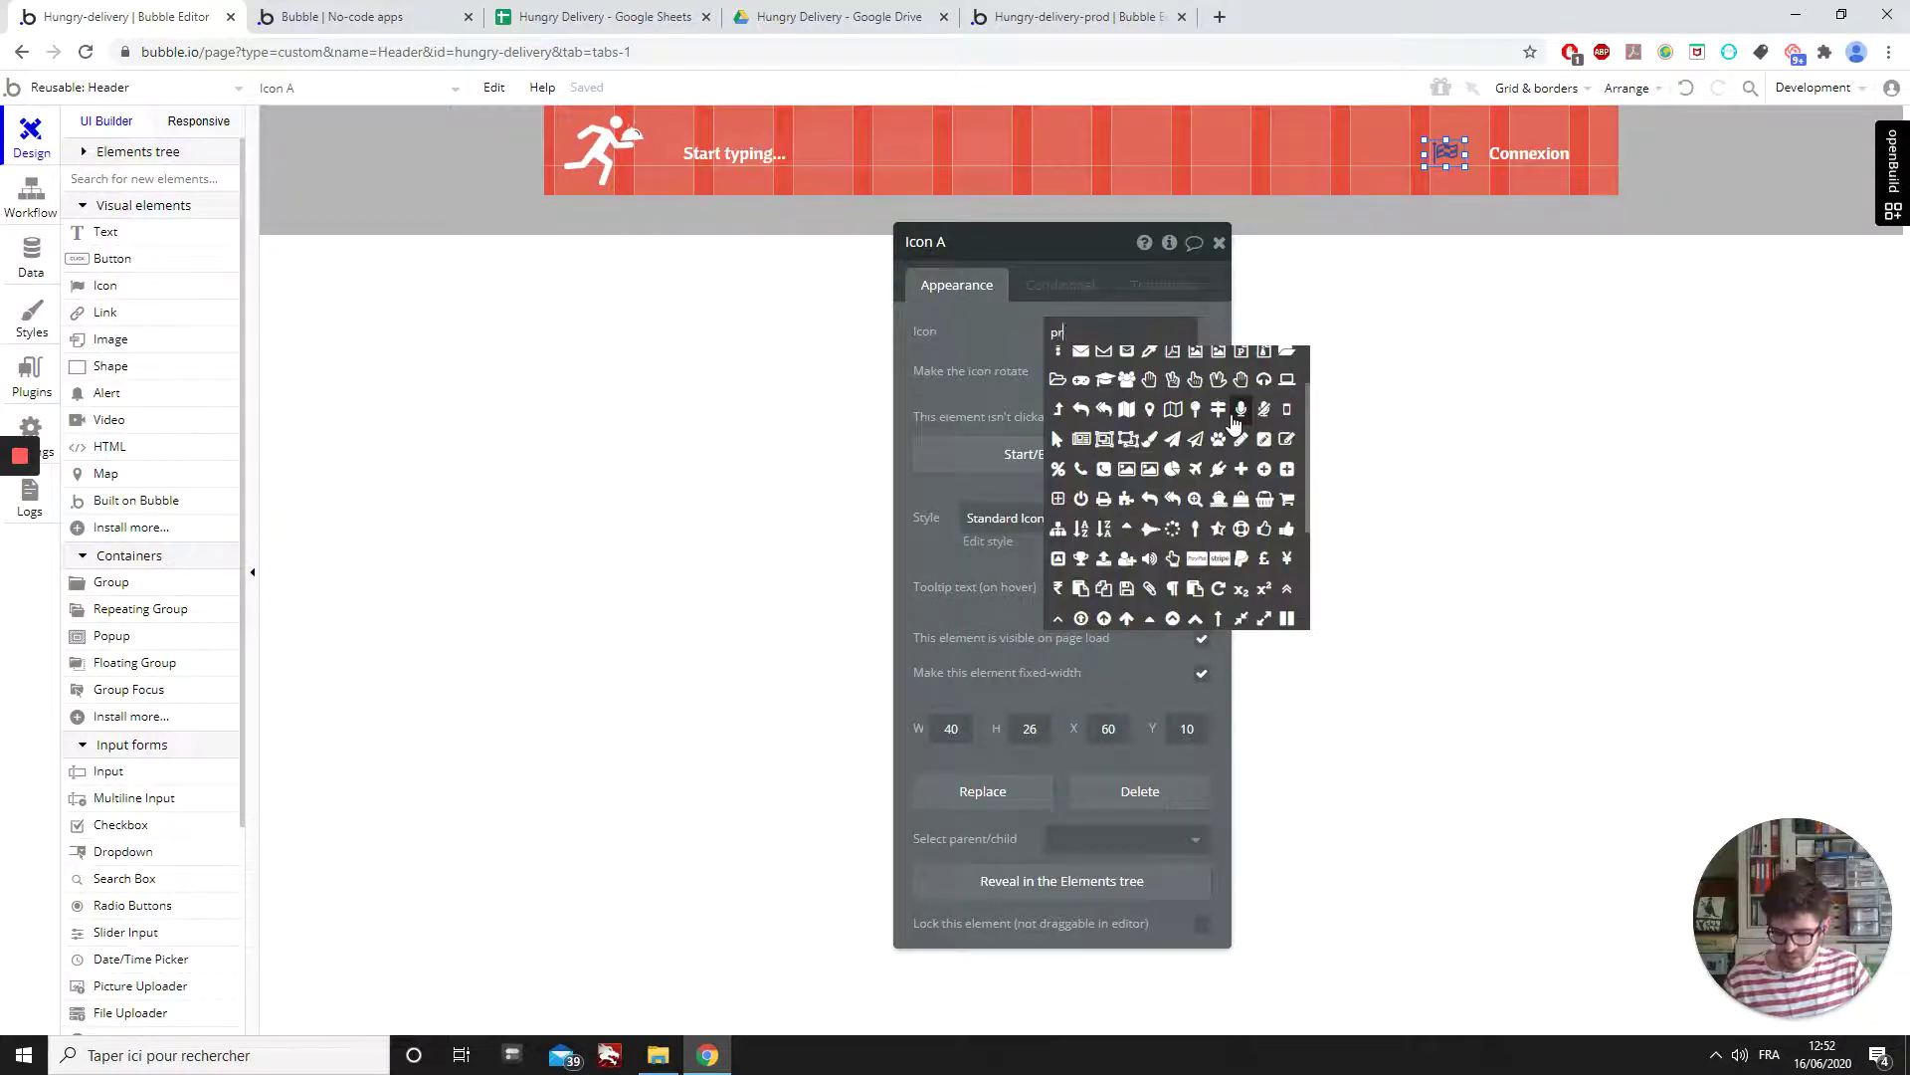
{"action": "key", "text": "BackSpace"}
{"action": "key", "text": "BackSpace"}
{"action": "key", "text": "BackSpace"}
{"action": "type", "text": "us"}
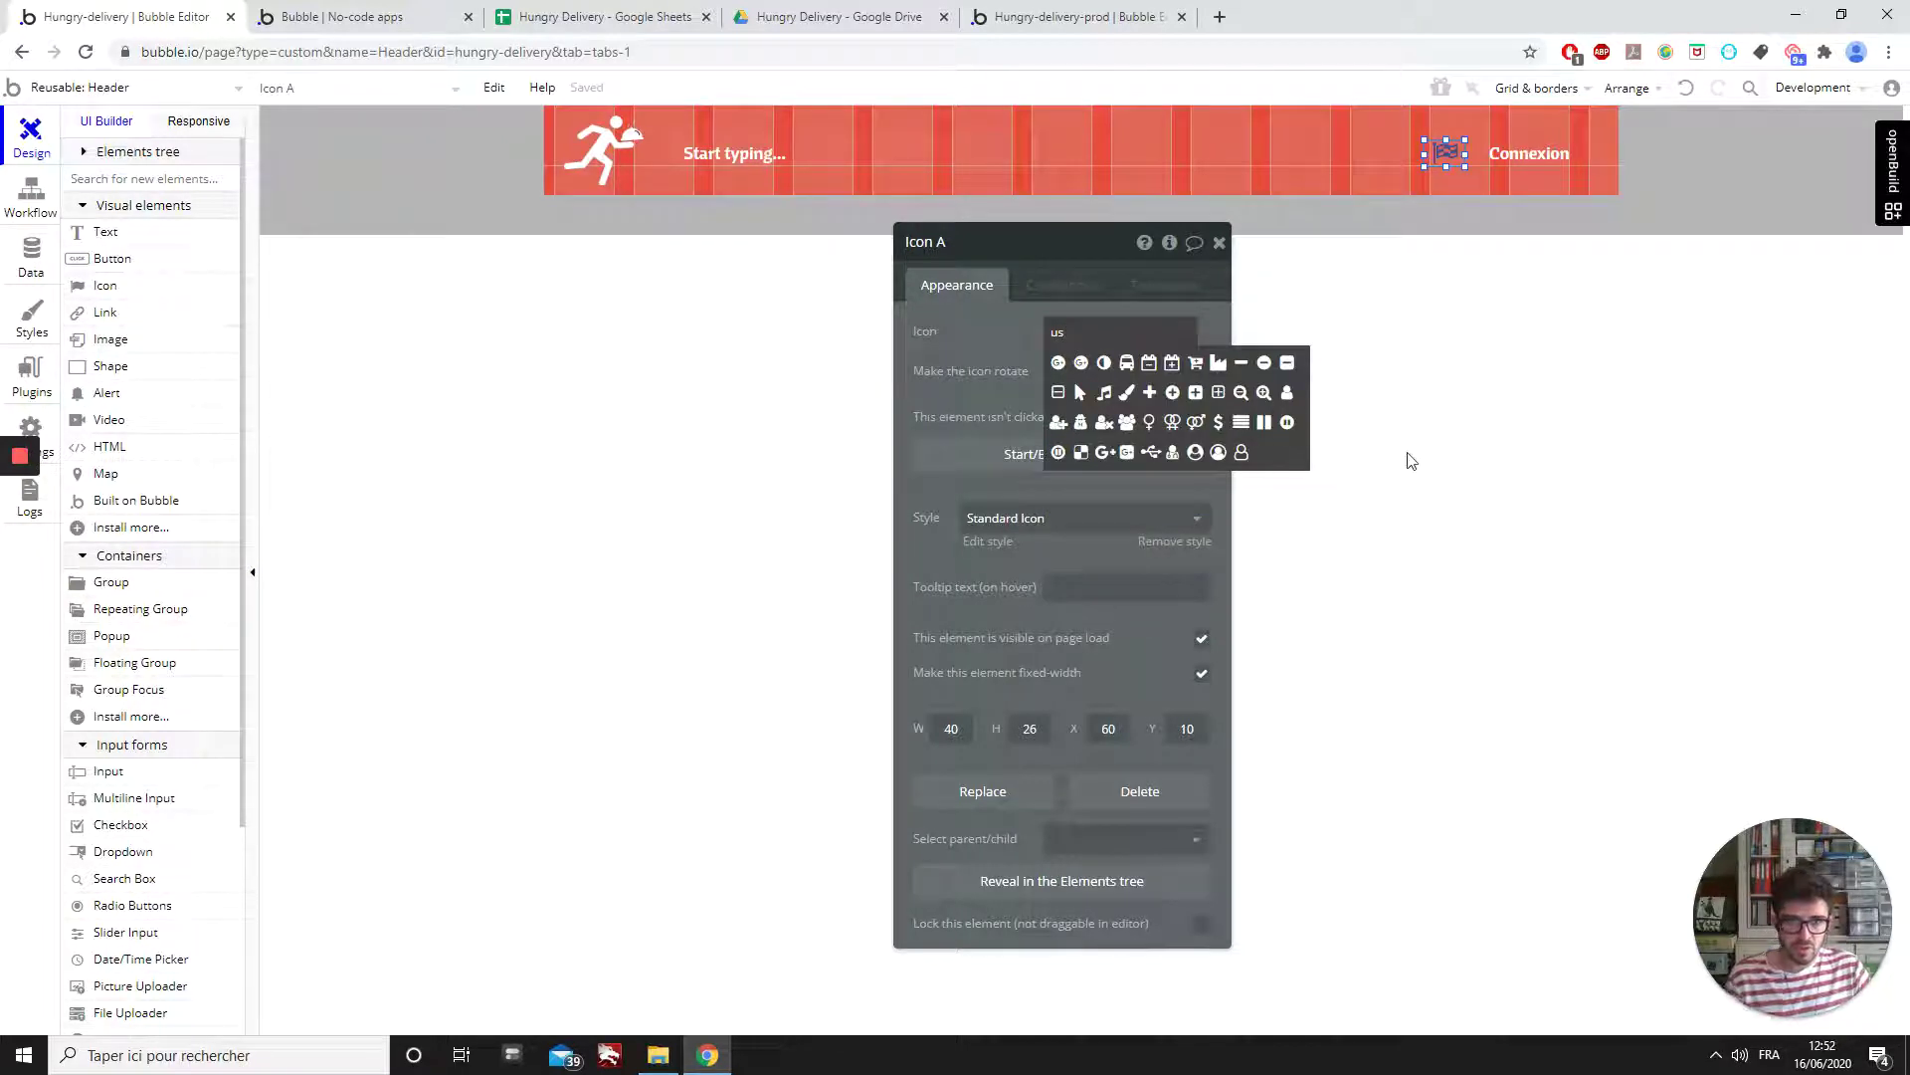
{"action": "left_click", "coordinate": [1288, 394]}
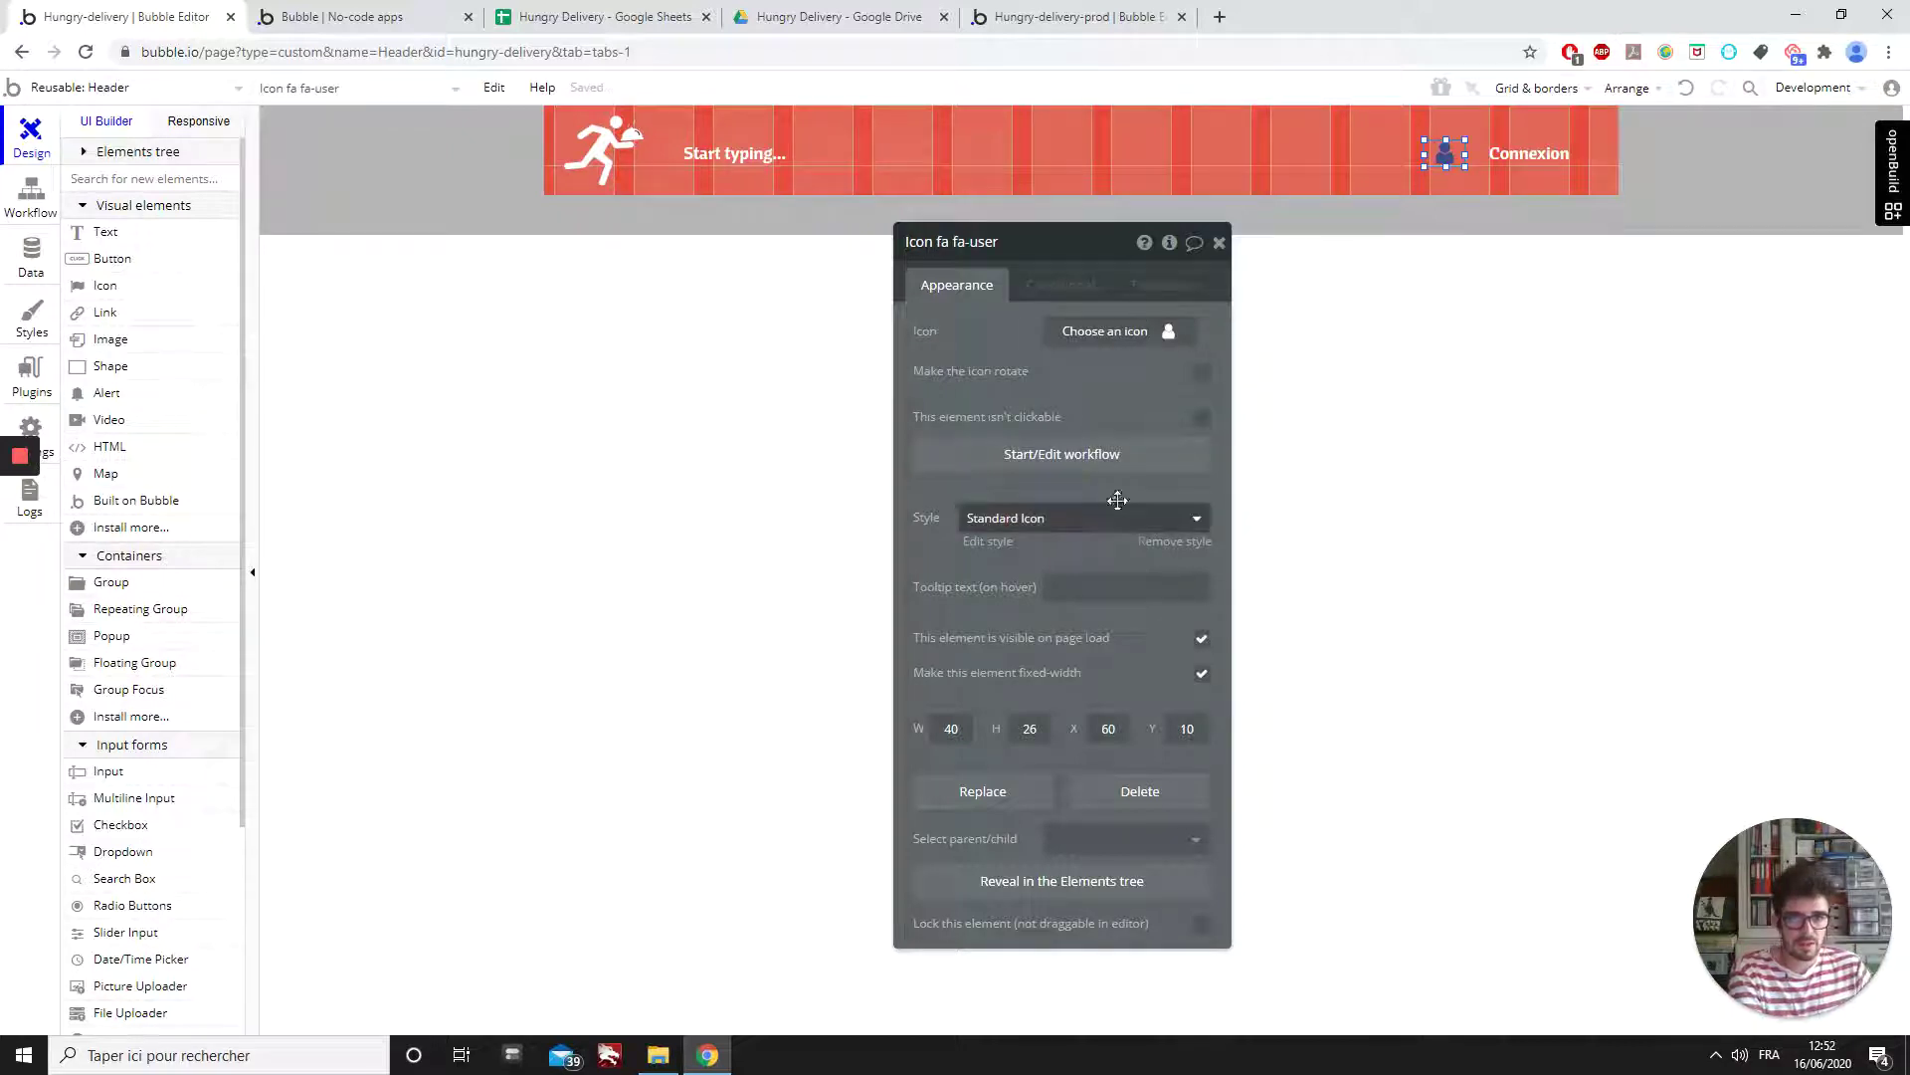
{"action": "left_click", "coordinate": [1006, 522]}
{"action": "left_click", "coordinate": [1015, 561]}
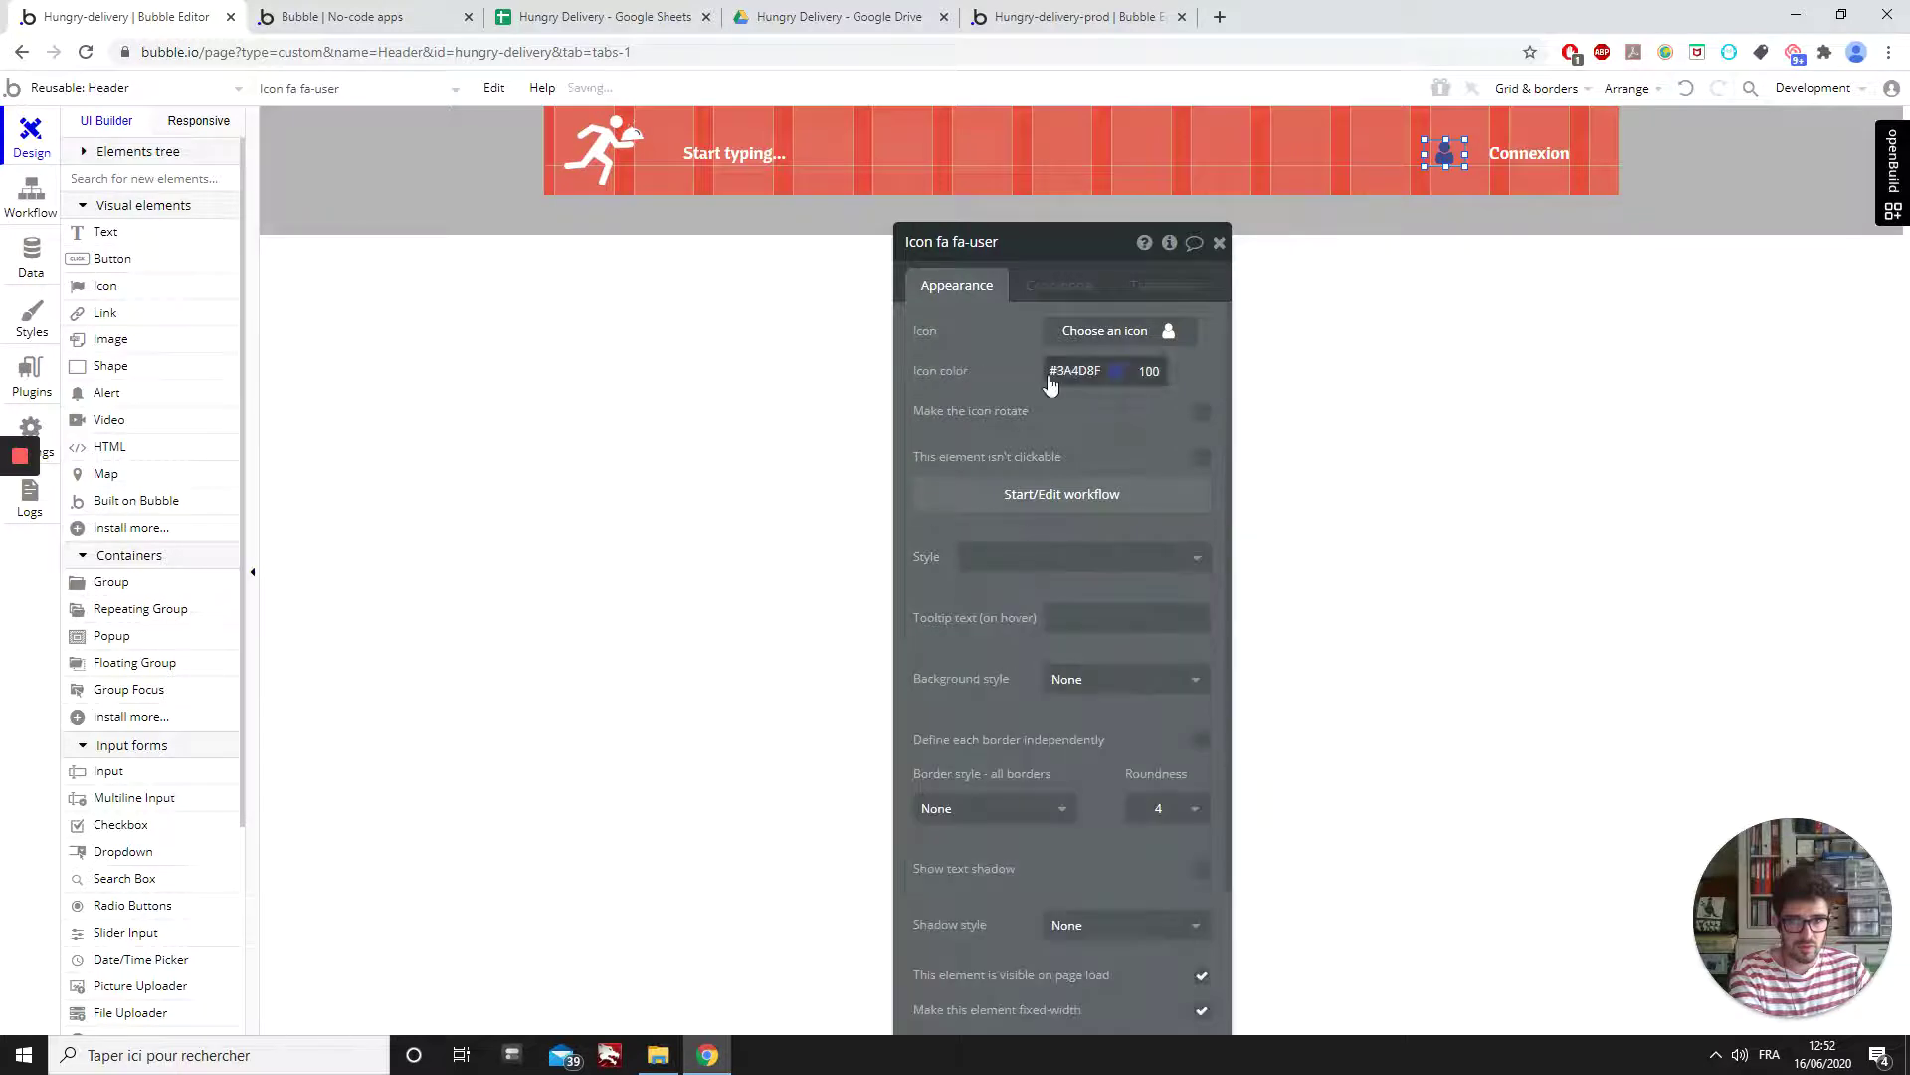
{"action": "left_click", "coordinate": [1143, 557]}
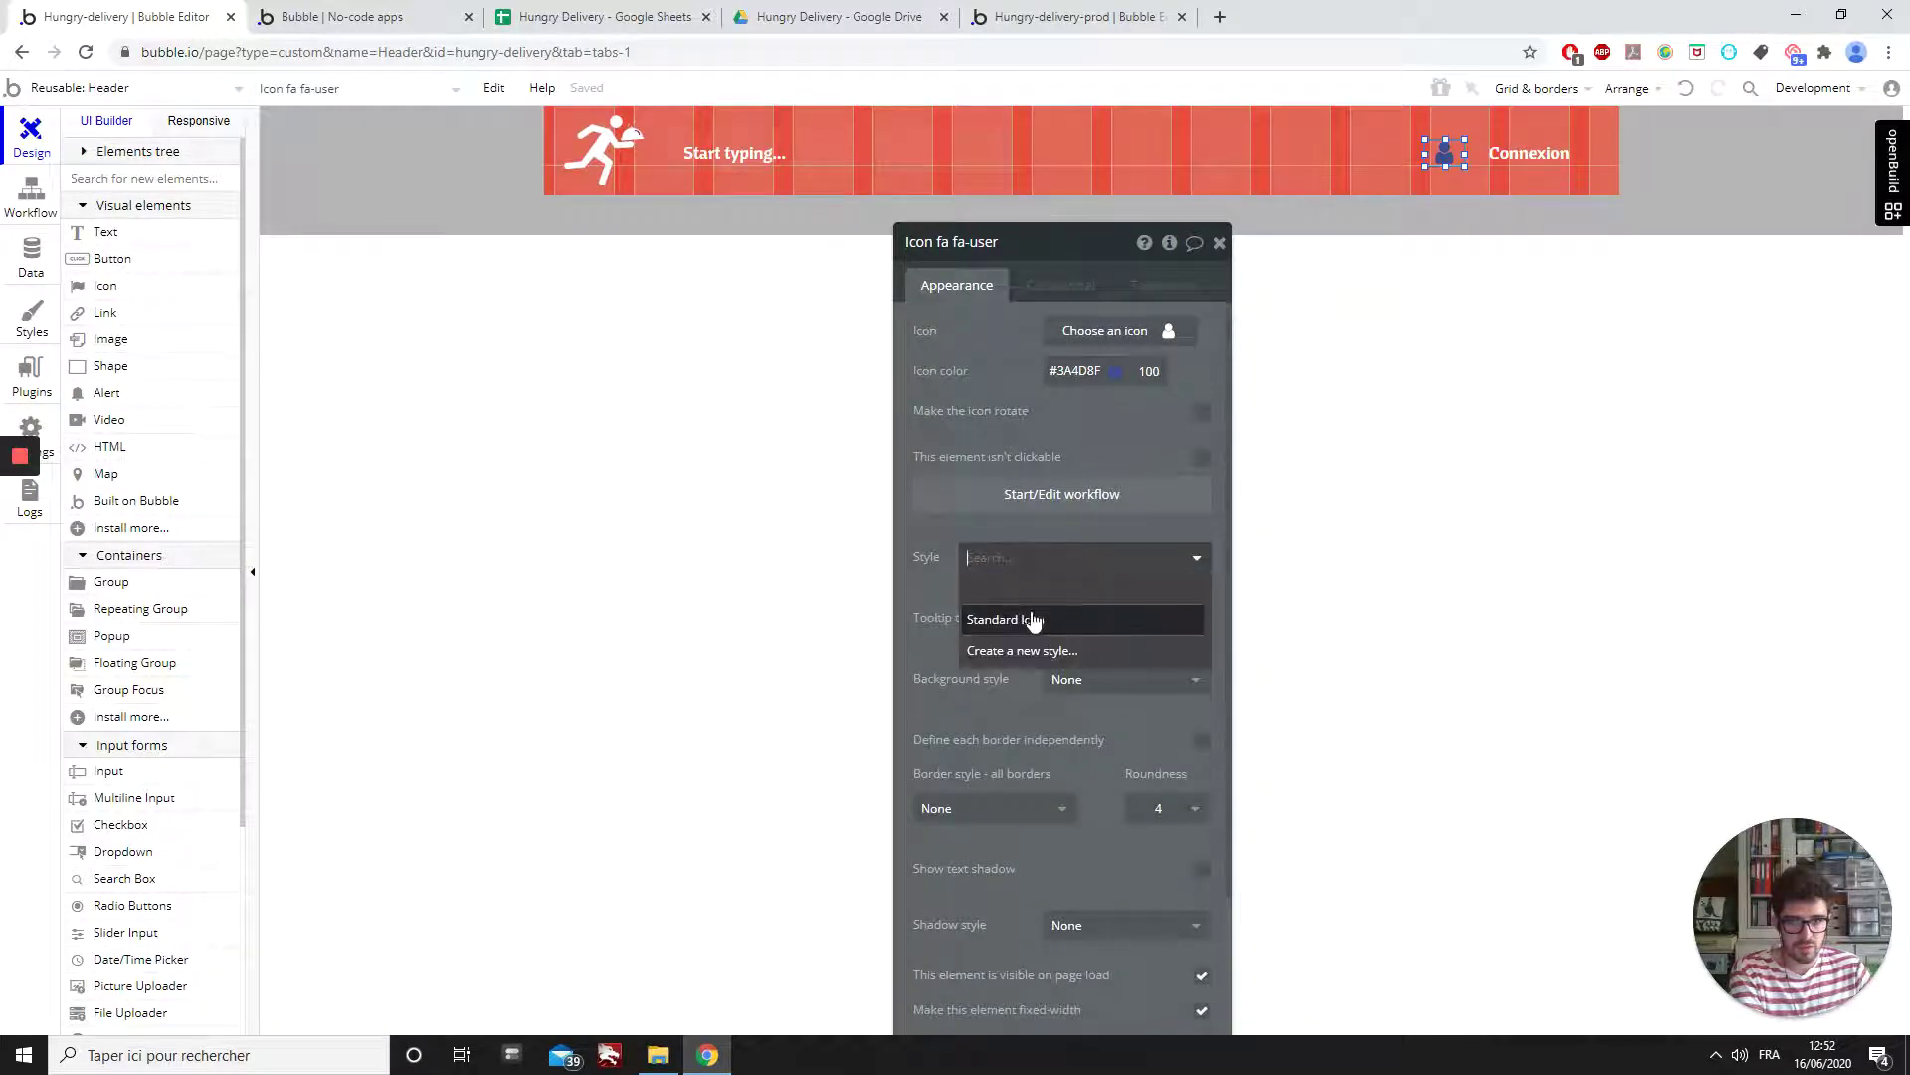
{"action": "left_click", "coordinate": [1030, 616]}
- Set the icon color of the Standard Icon style to #FFFFFF and return to the header design
{"action": "left_click", "coordinate": [1007, 548]}
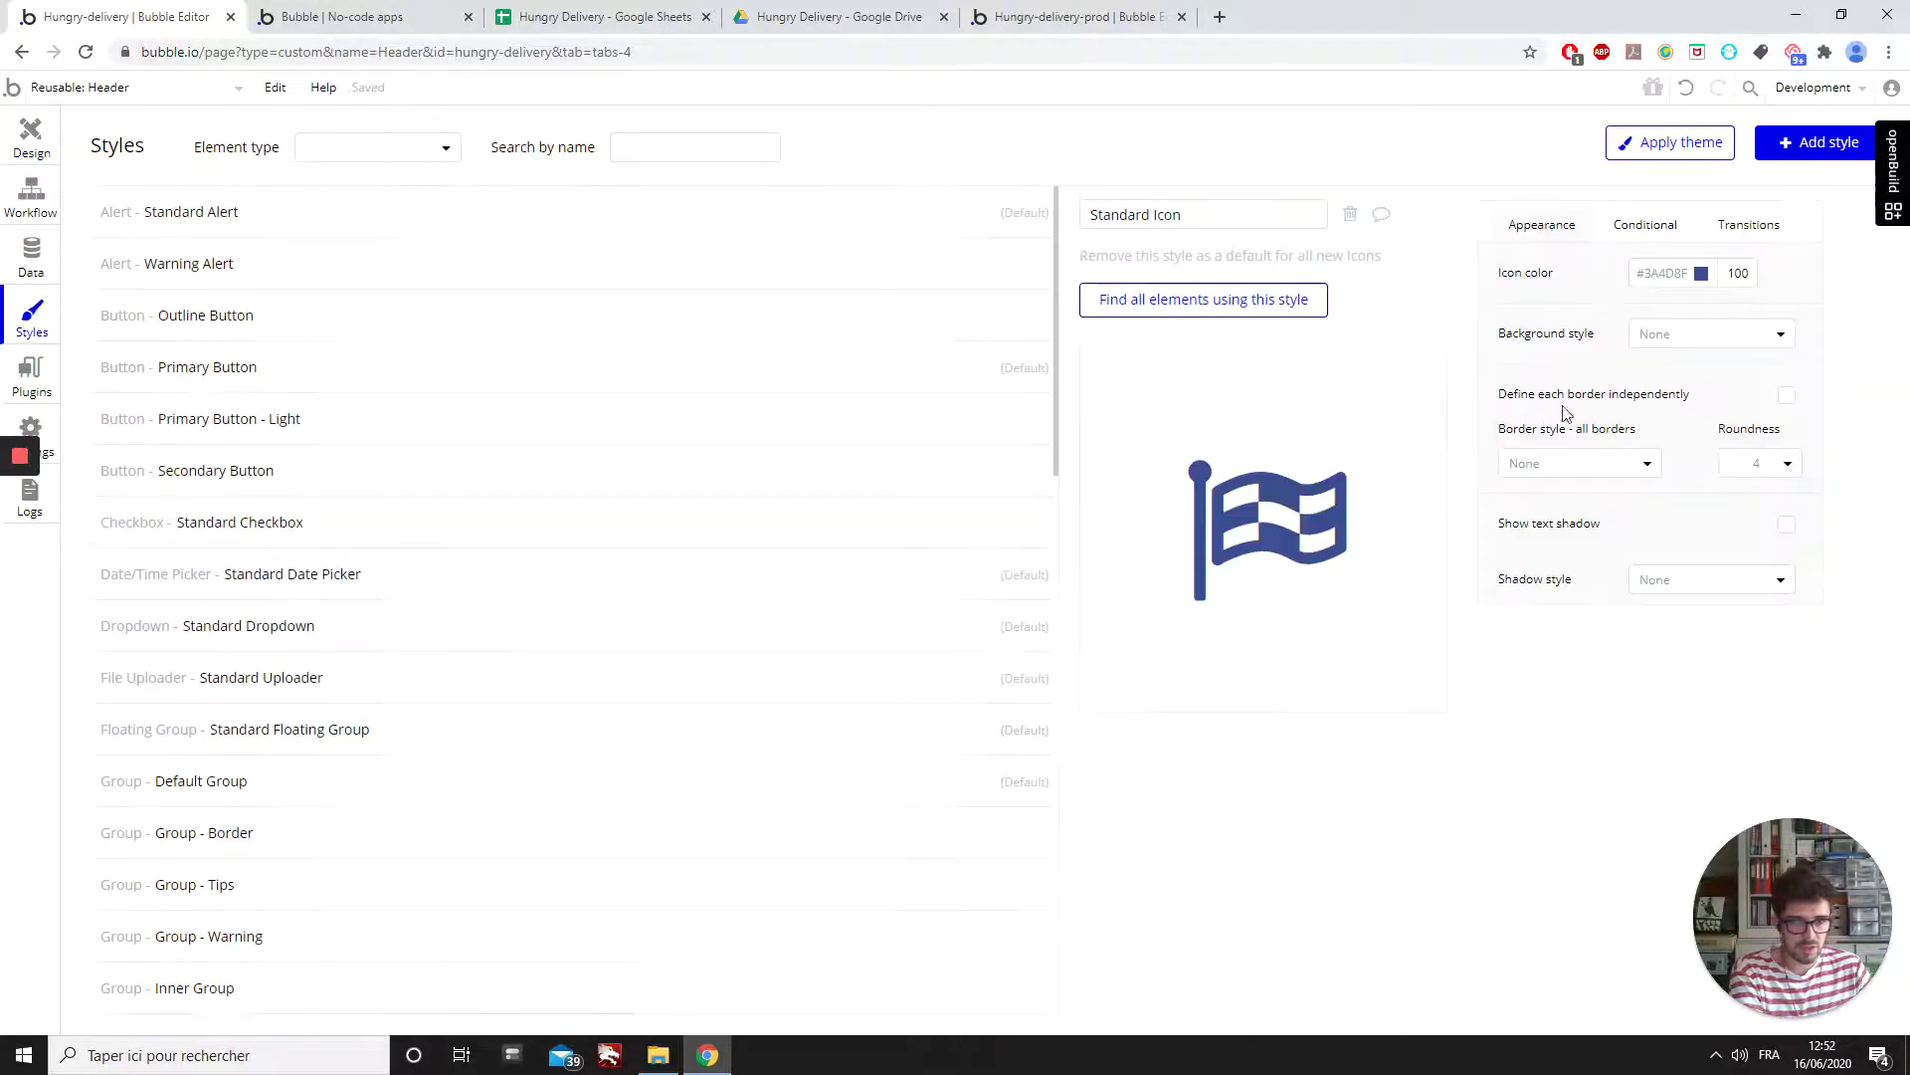
{"action": "left_click", "coordinate": [1704, 274]}
{"action": "type", "text": "FFFFFF"}
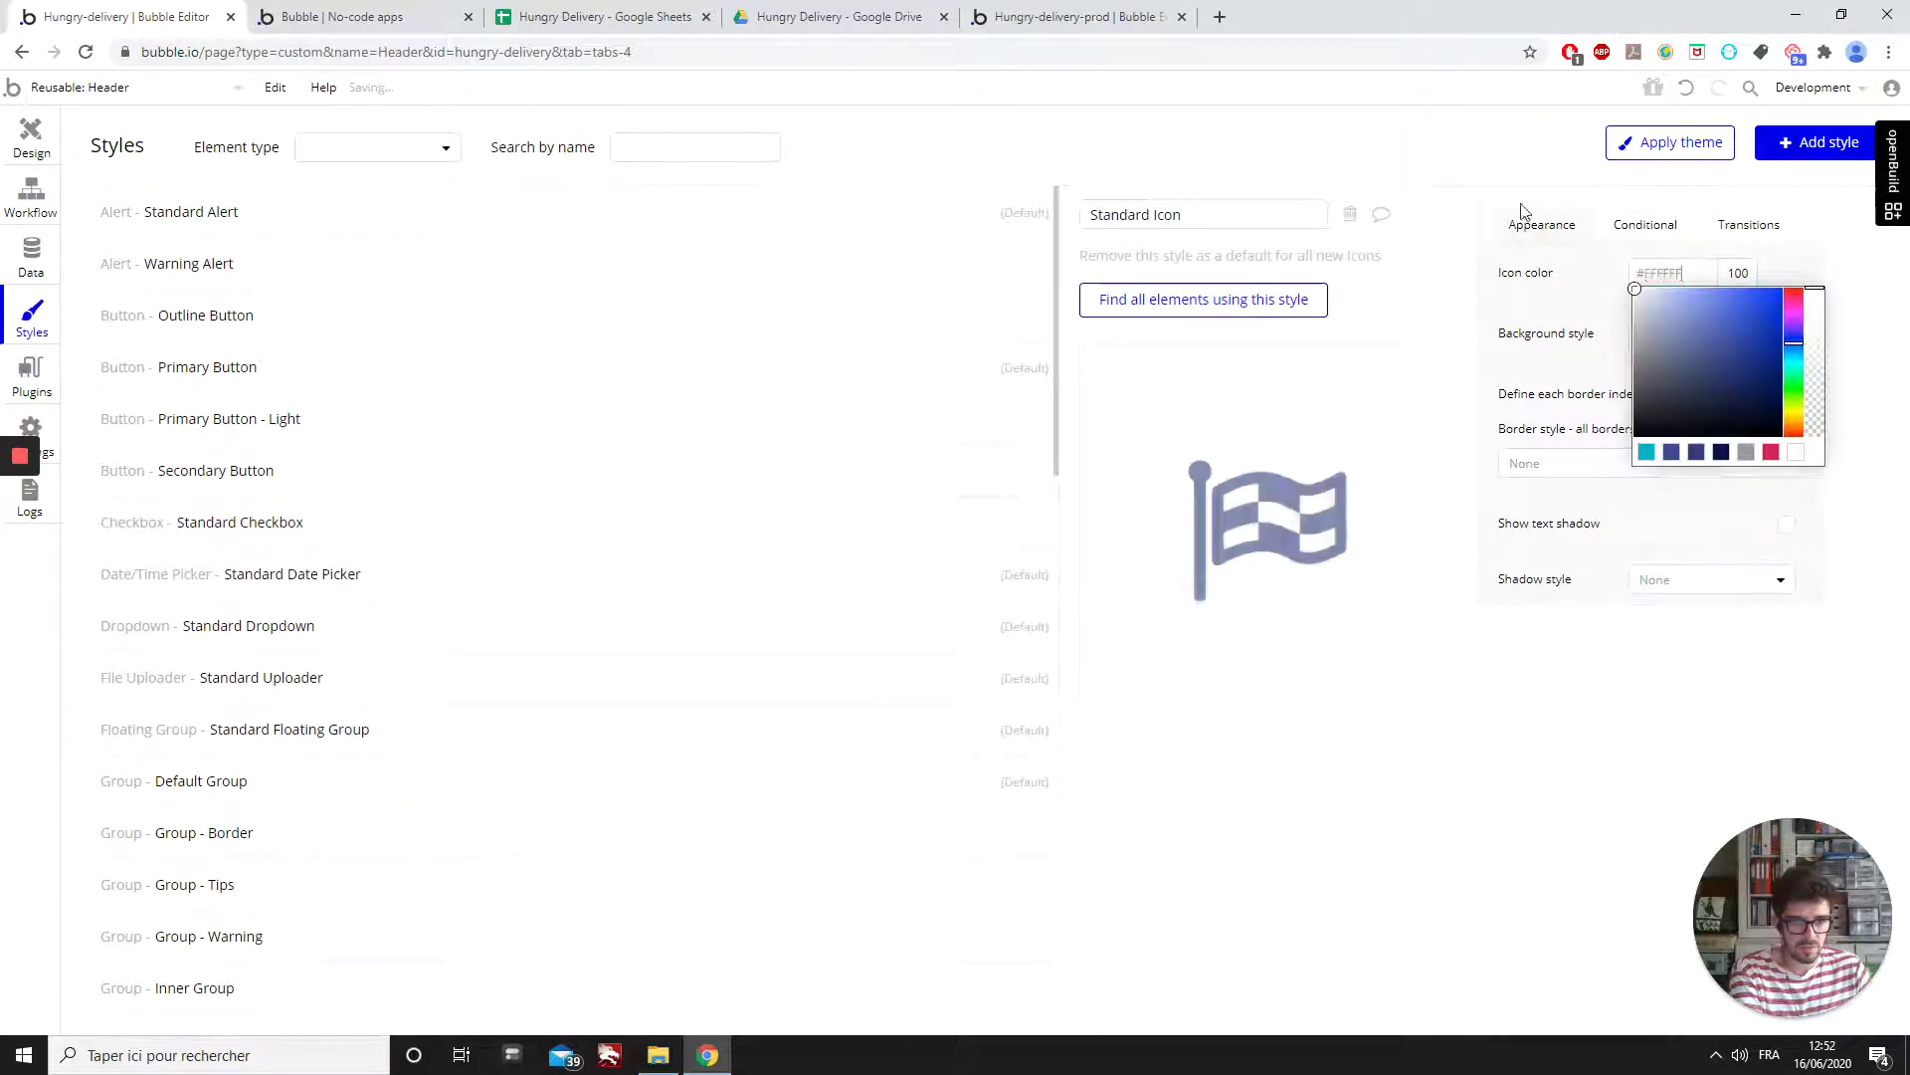
{"action": "left_click", "coordinate": [9, 150]}
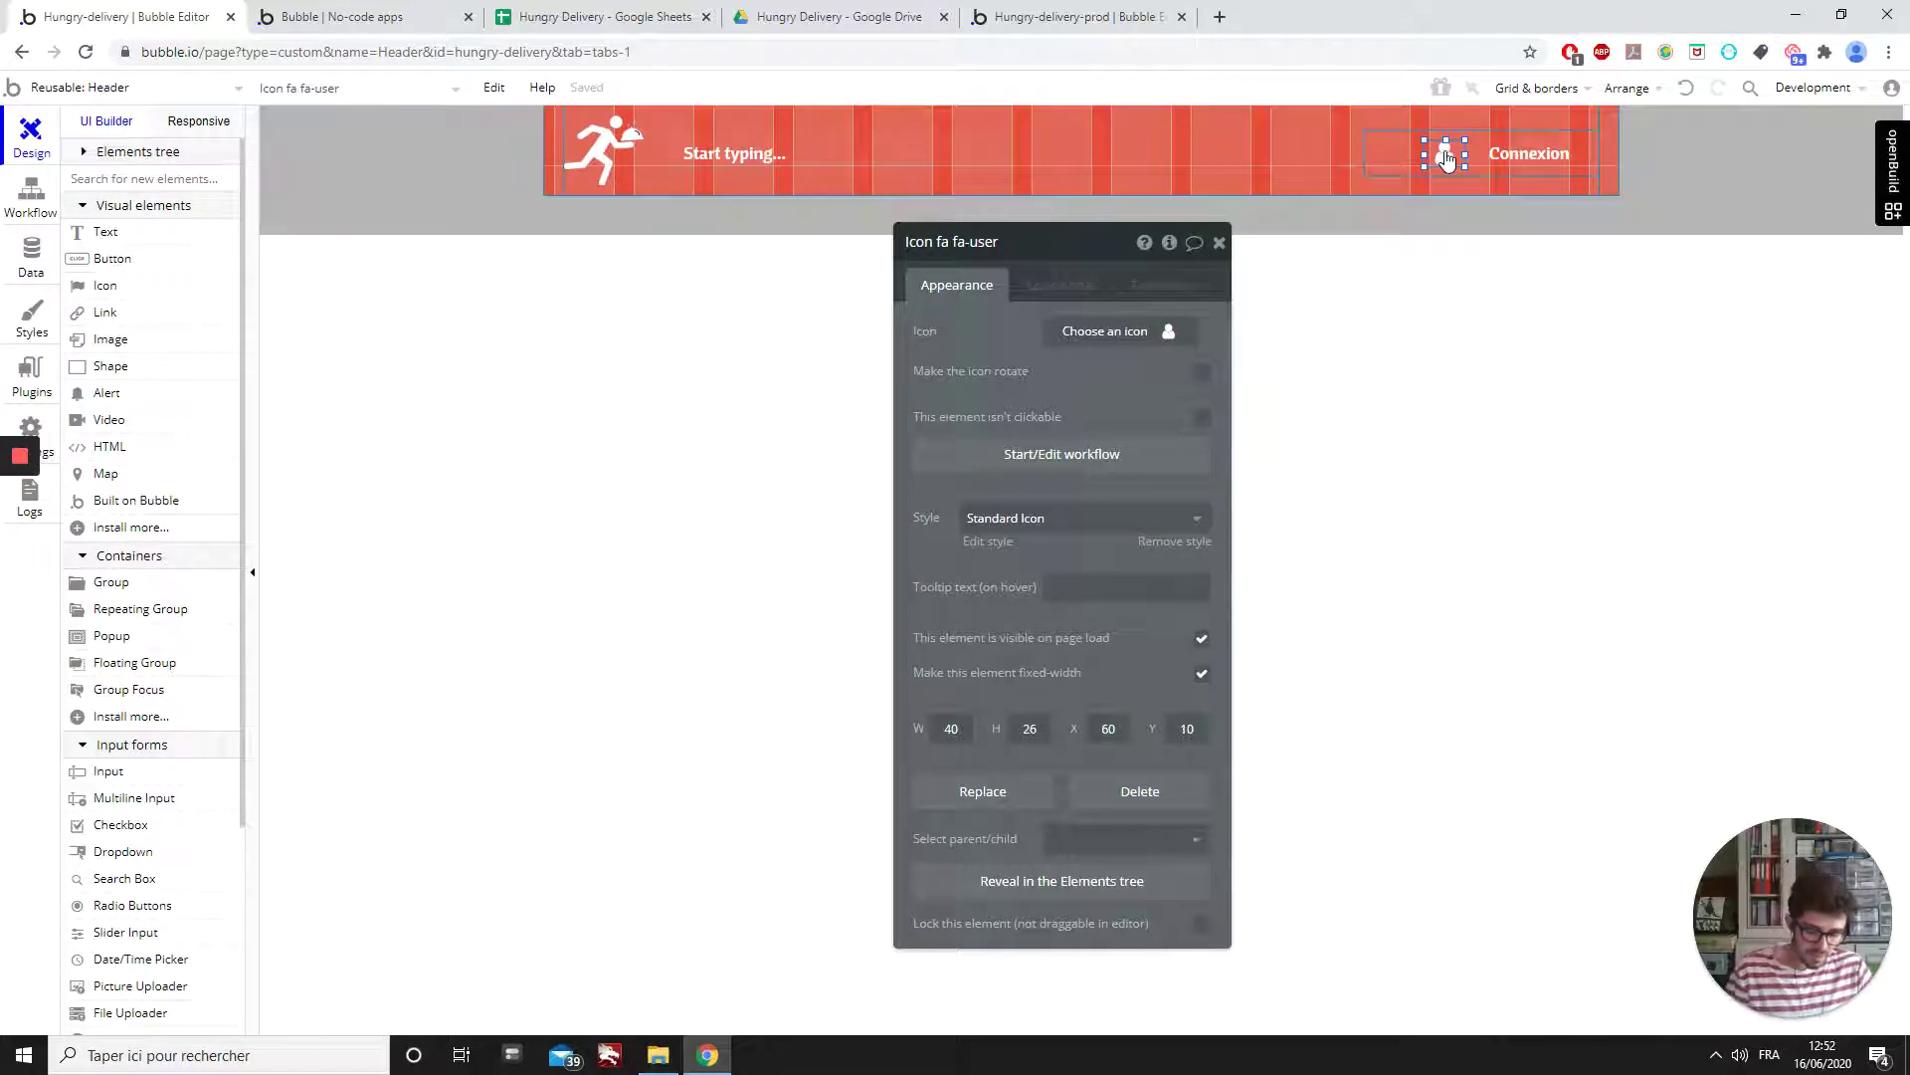
- Set the user icon's height to 40 and close the property reference page
{"action": "left_click", "coordinate": [1040, 732]}
{"action": "type", "text": "40"}
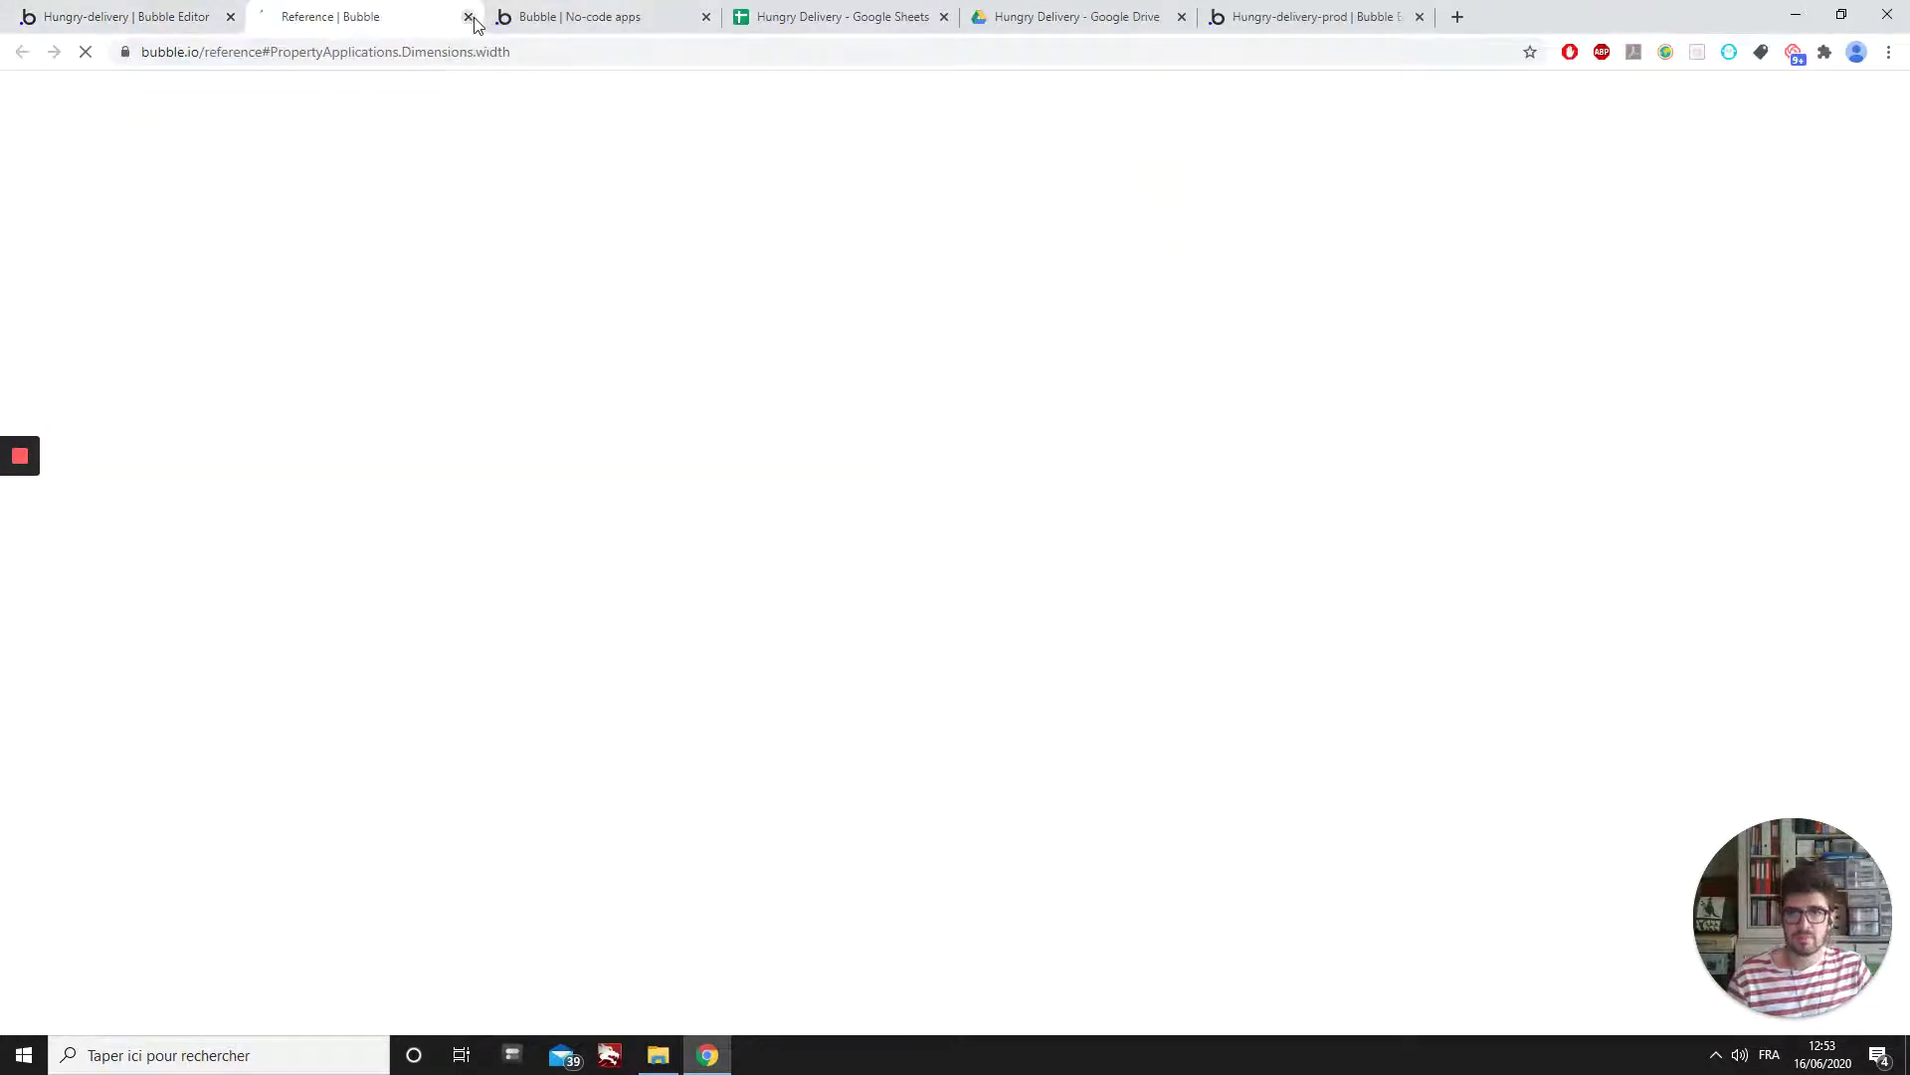
{"action": "left_click", "coordinate": [468, 17]}
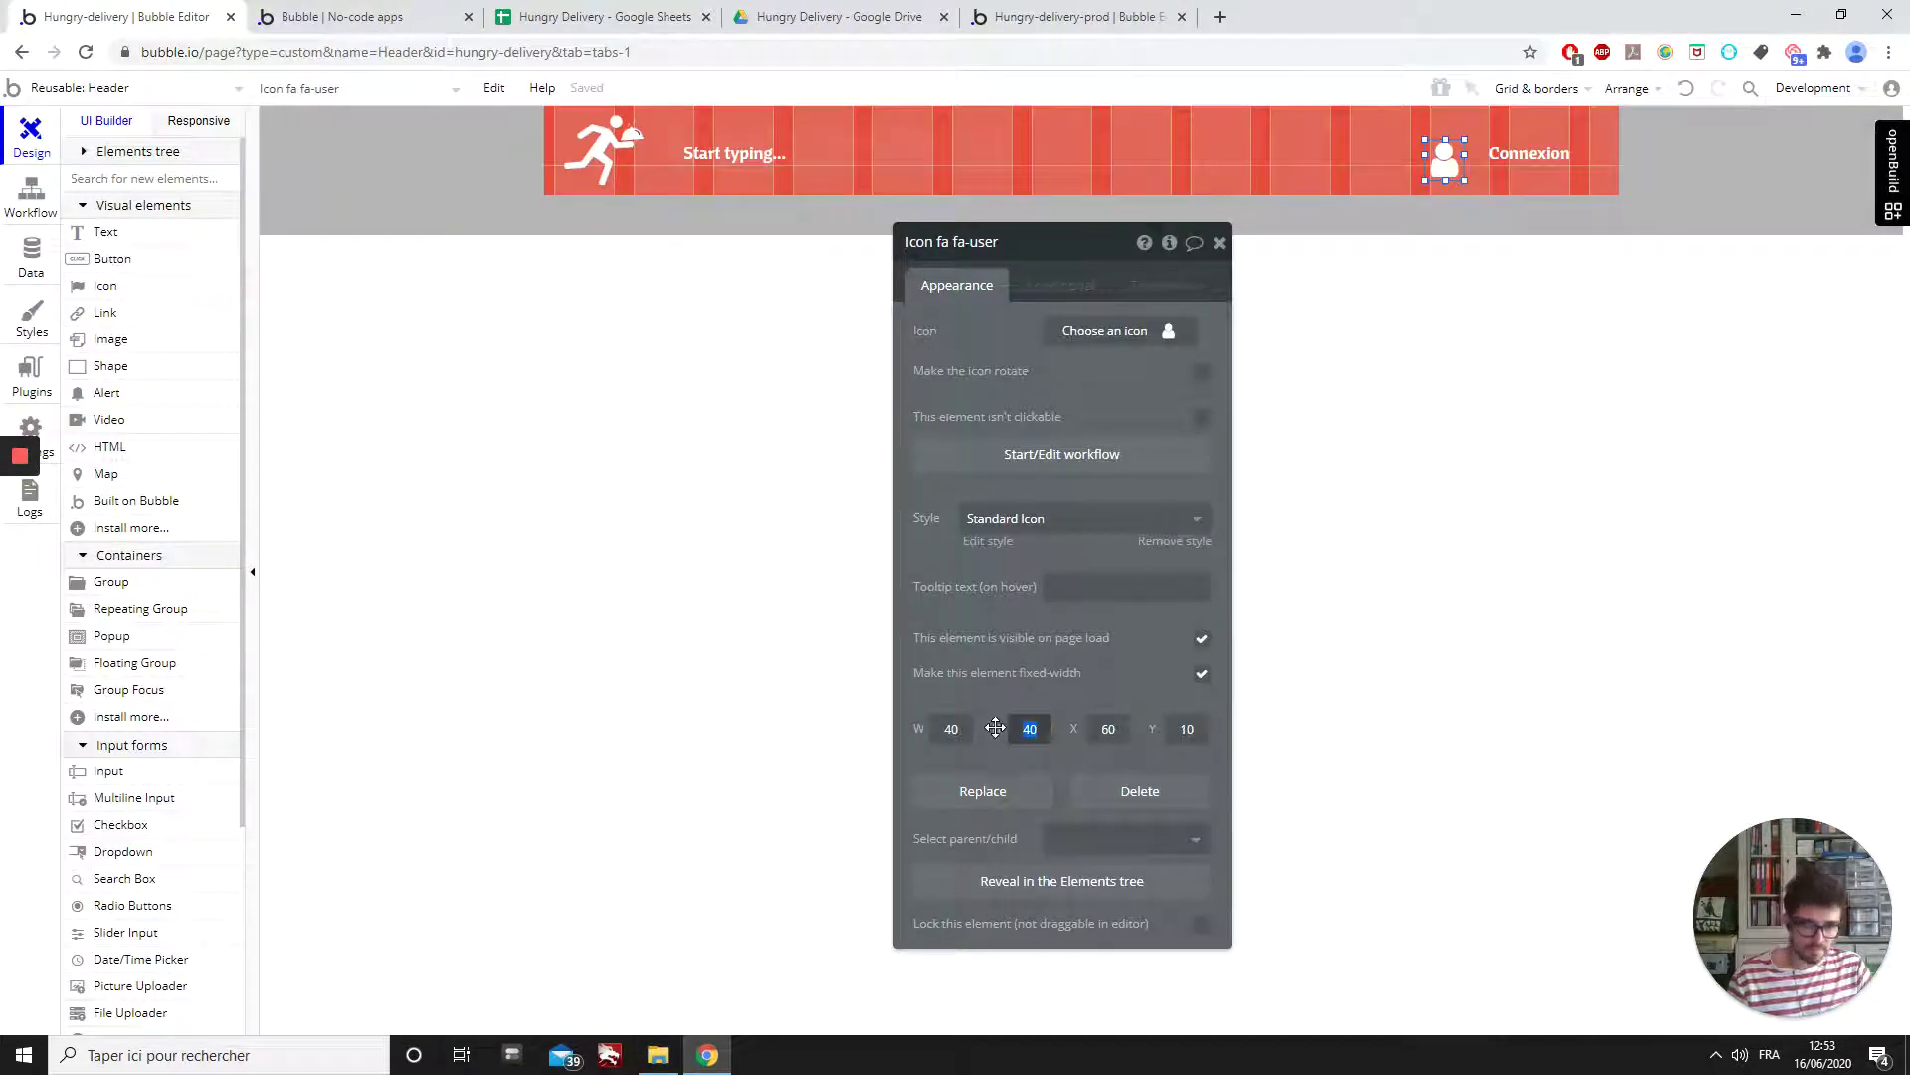
- Set the user icon's height and width to 30 and shift it slightly toward the Connexion text
{"action": "type", "text": "30"}
{"action": "double_click", "coordinate": [951, 729]}
{"action": "type", "text": "30"}
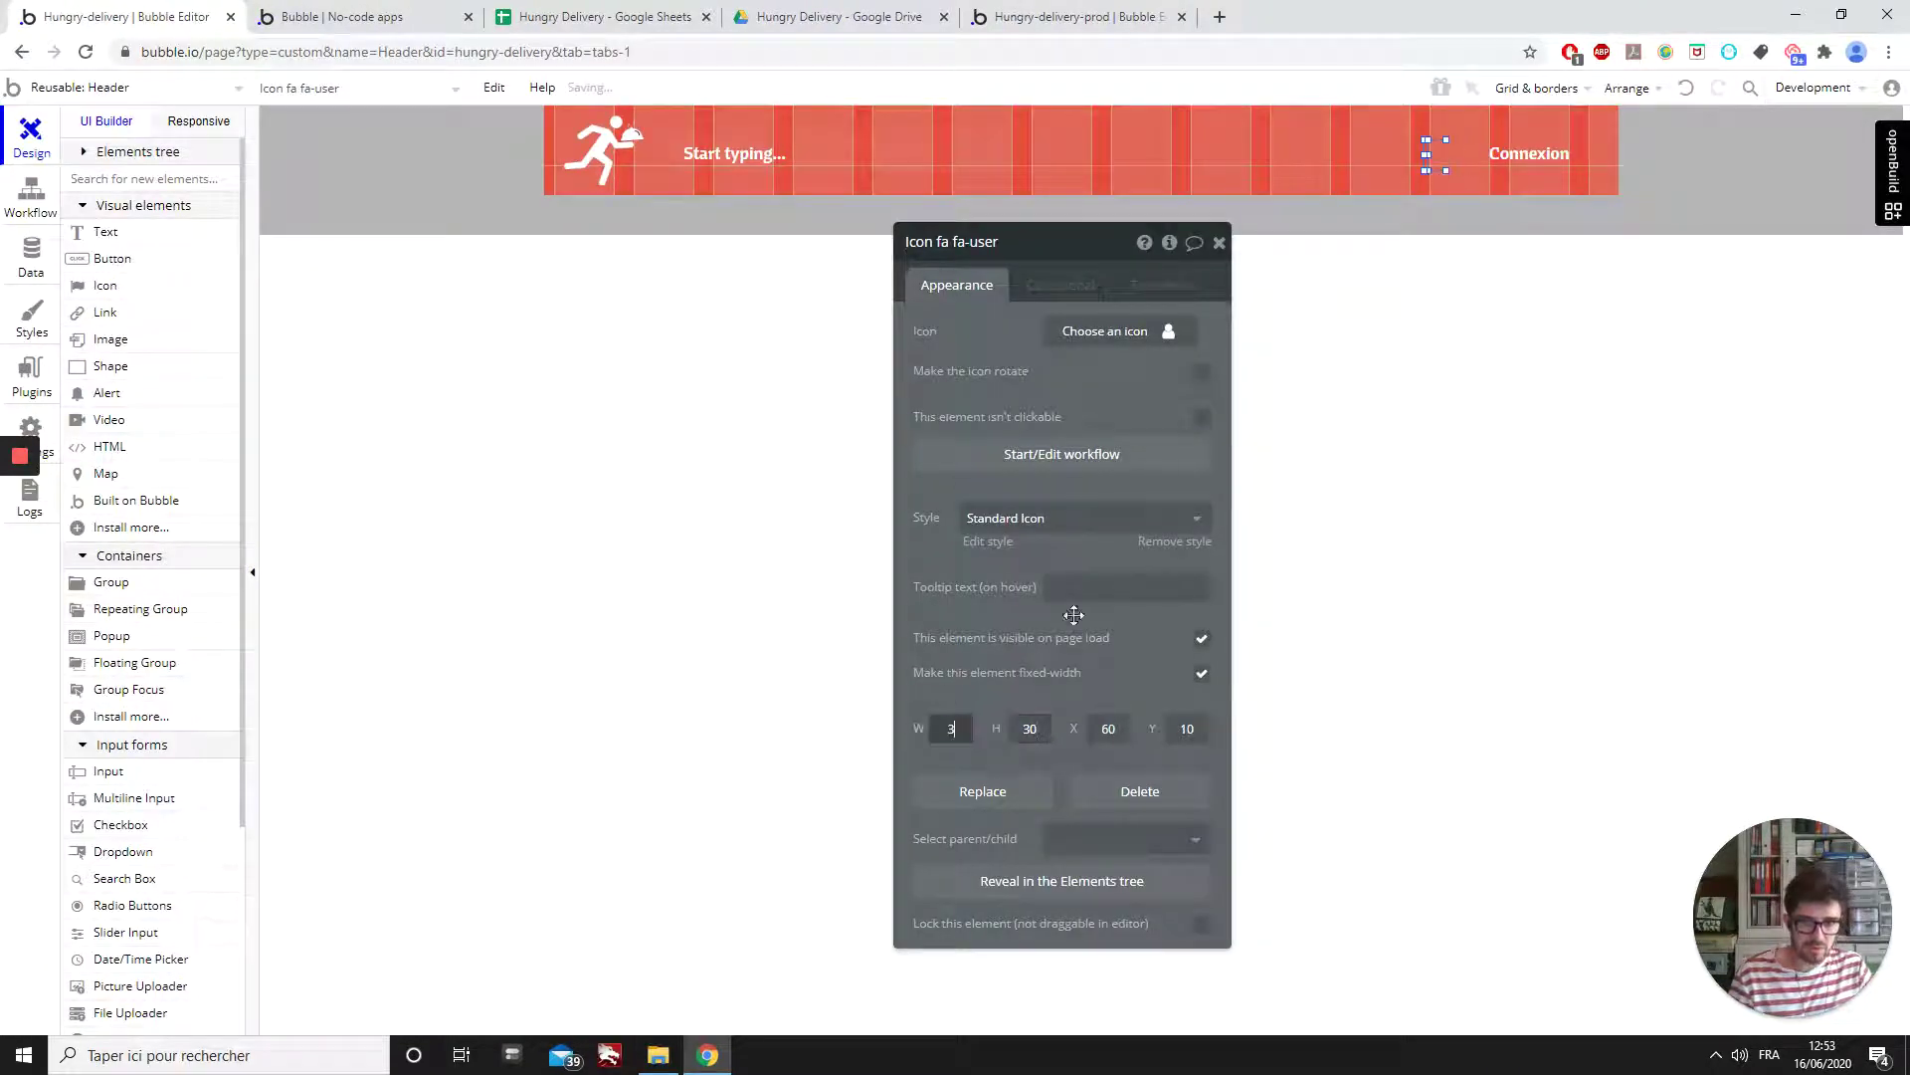
{"action": "left_click", "coordinate": [1438, 157]}
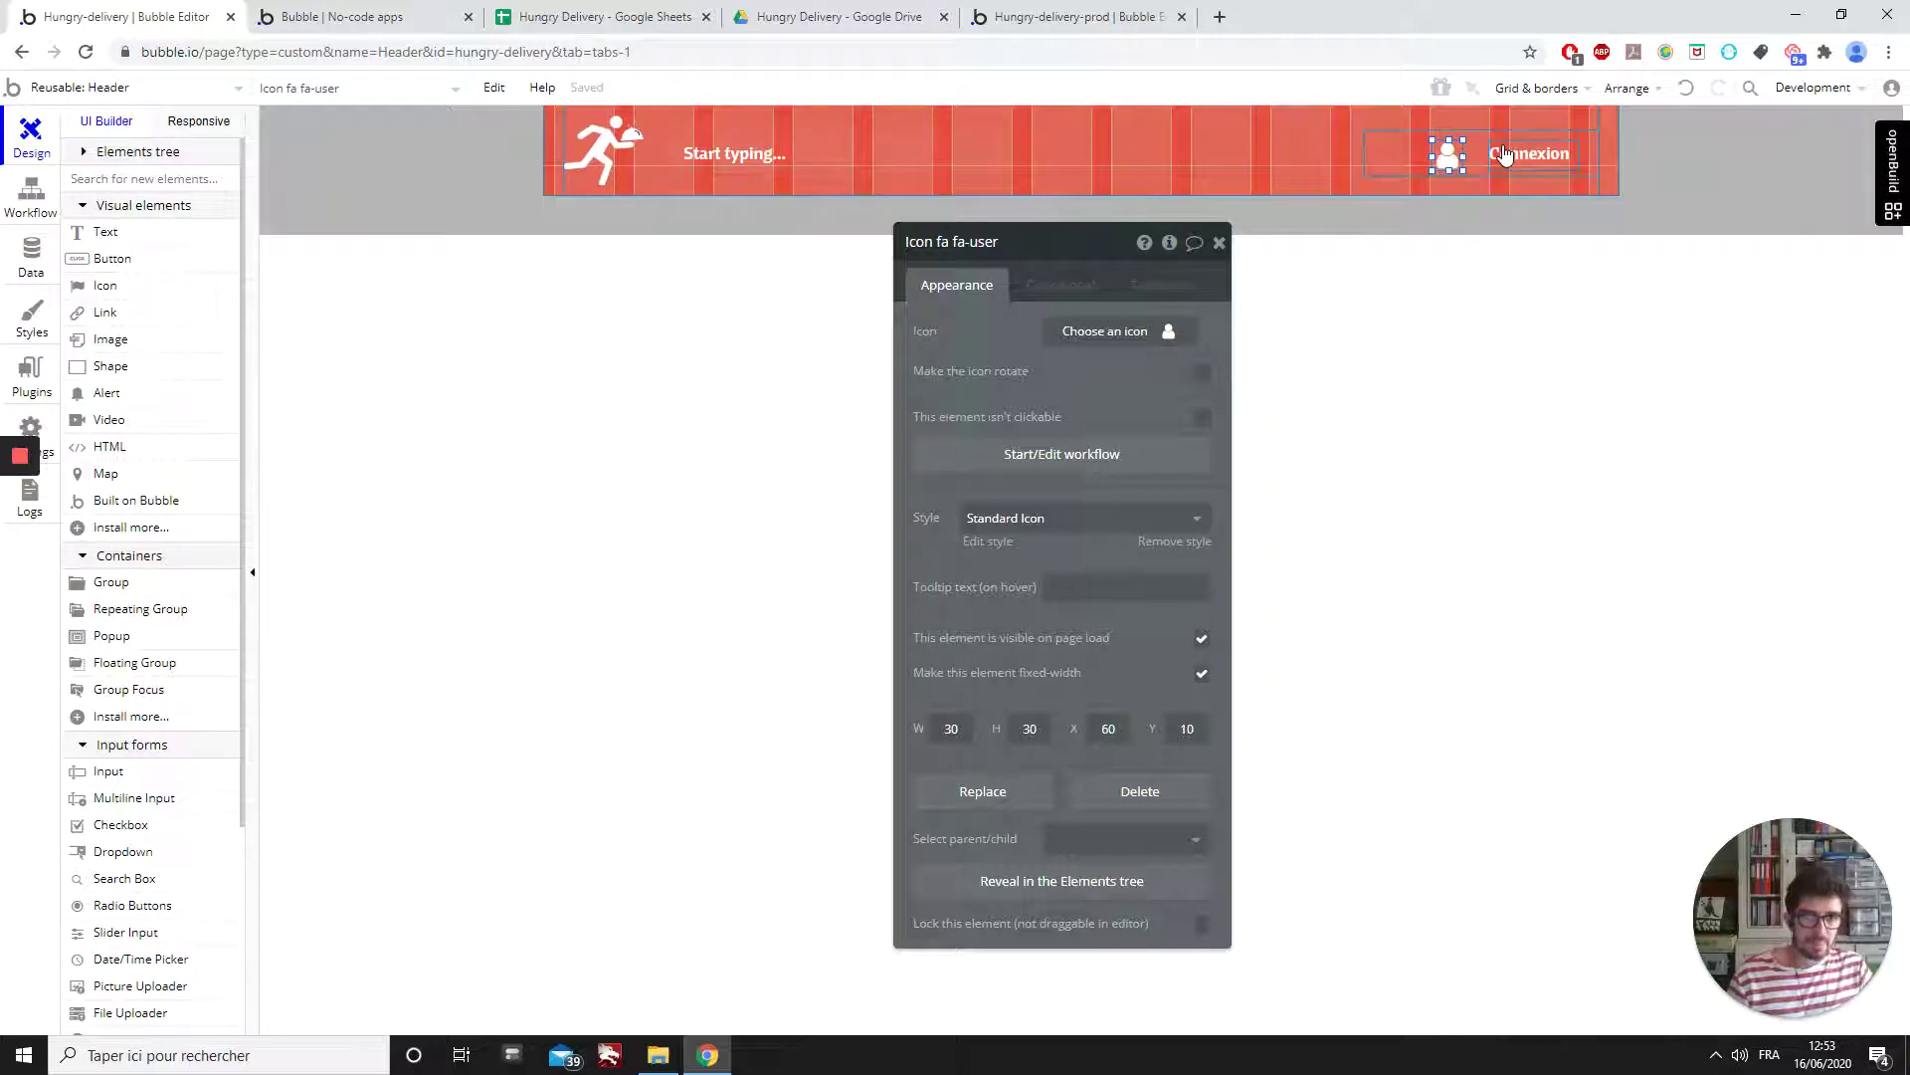
- Move the user icon closer to the Connexion text, to X position 85 within its group
{"action": "mouse_move", "coordinate": [1497, 171]}
{"action": "left_mouse_down"}
{"action": "mouse_move", "coordinate": [1463, 159]}
{"action": "mouse_move", "coordinate": [1515, 161]}
{"action": "mouse_move", "coordinate": [1463, 157]}
{"action": "mouse_move", "coordinate": [1492, 150]}
{"action": "left_mouse_up"}
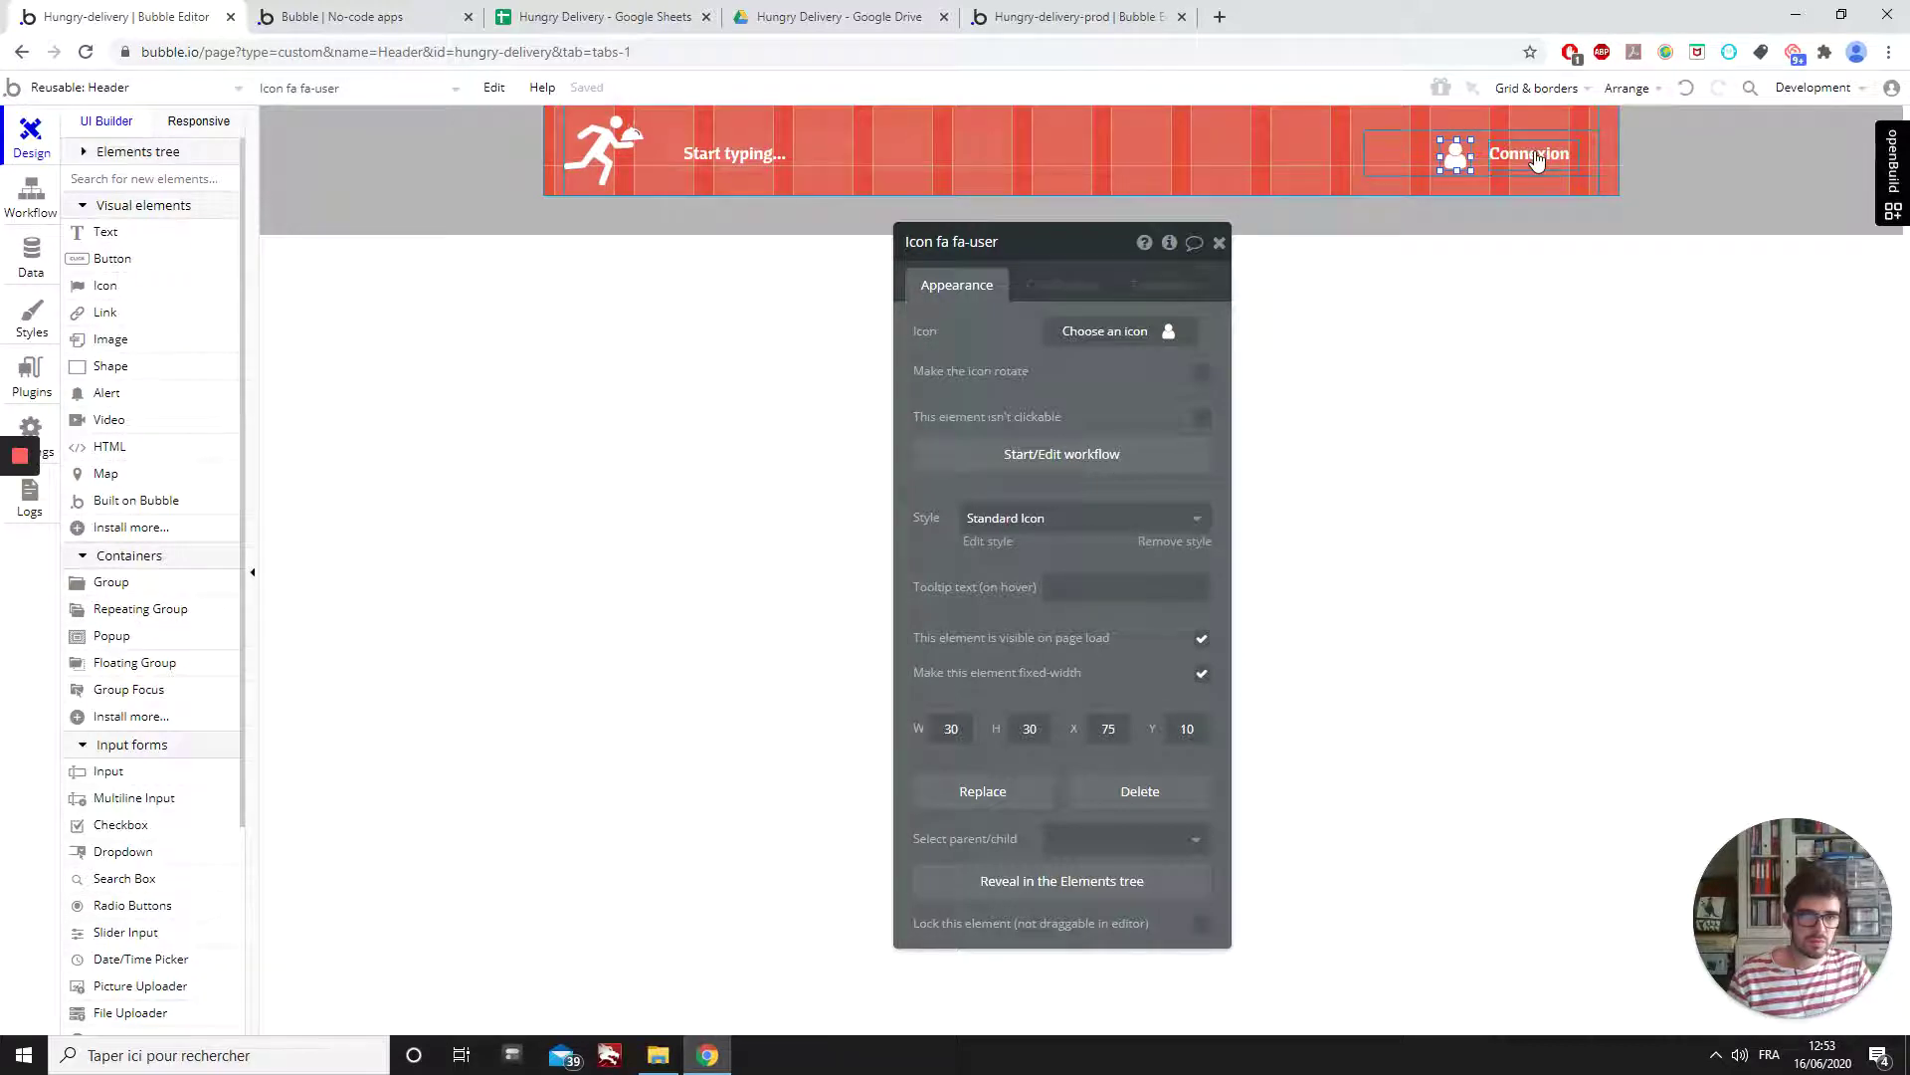
{"action": "key", "text": "Right"}
{"action": "key", "text": "Right"}
{"action": "key", "text": "Right"}
{"action": "key", "text": "Right"}
{"action": "key", "text": "Right"}
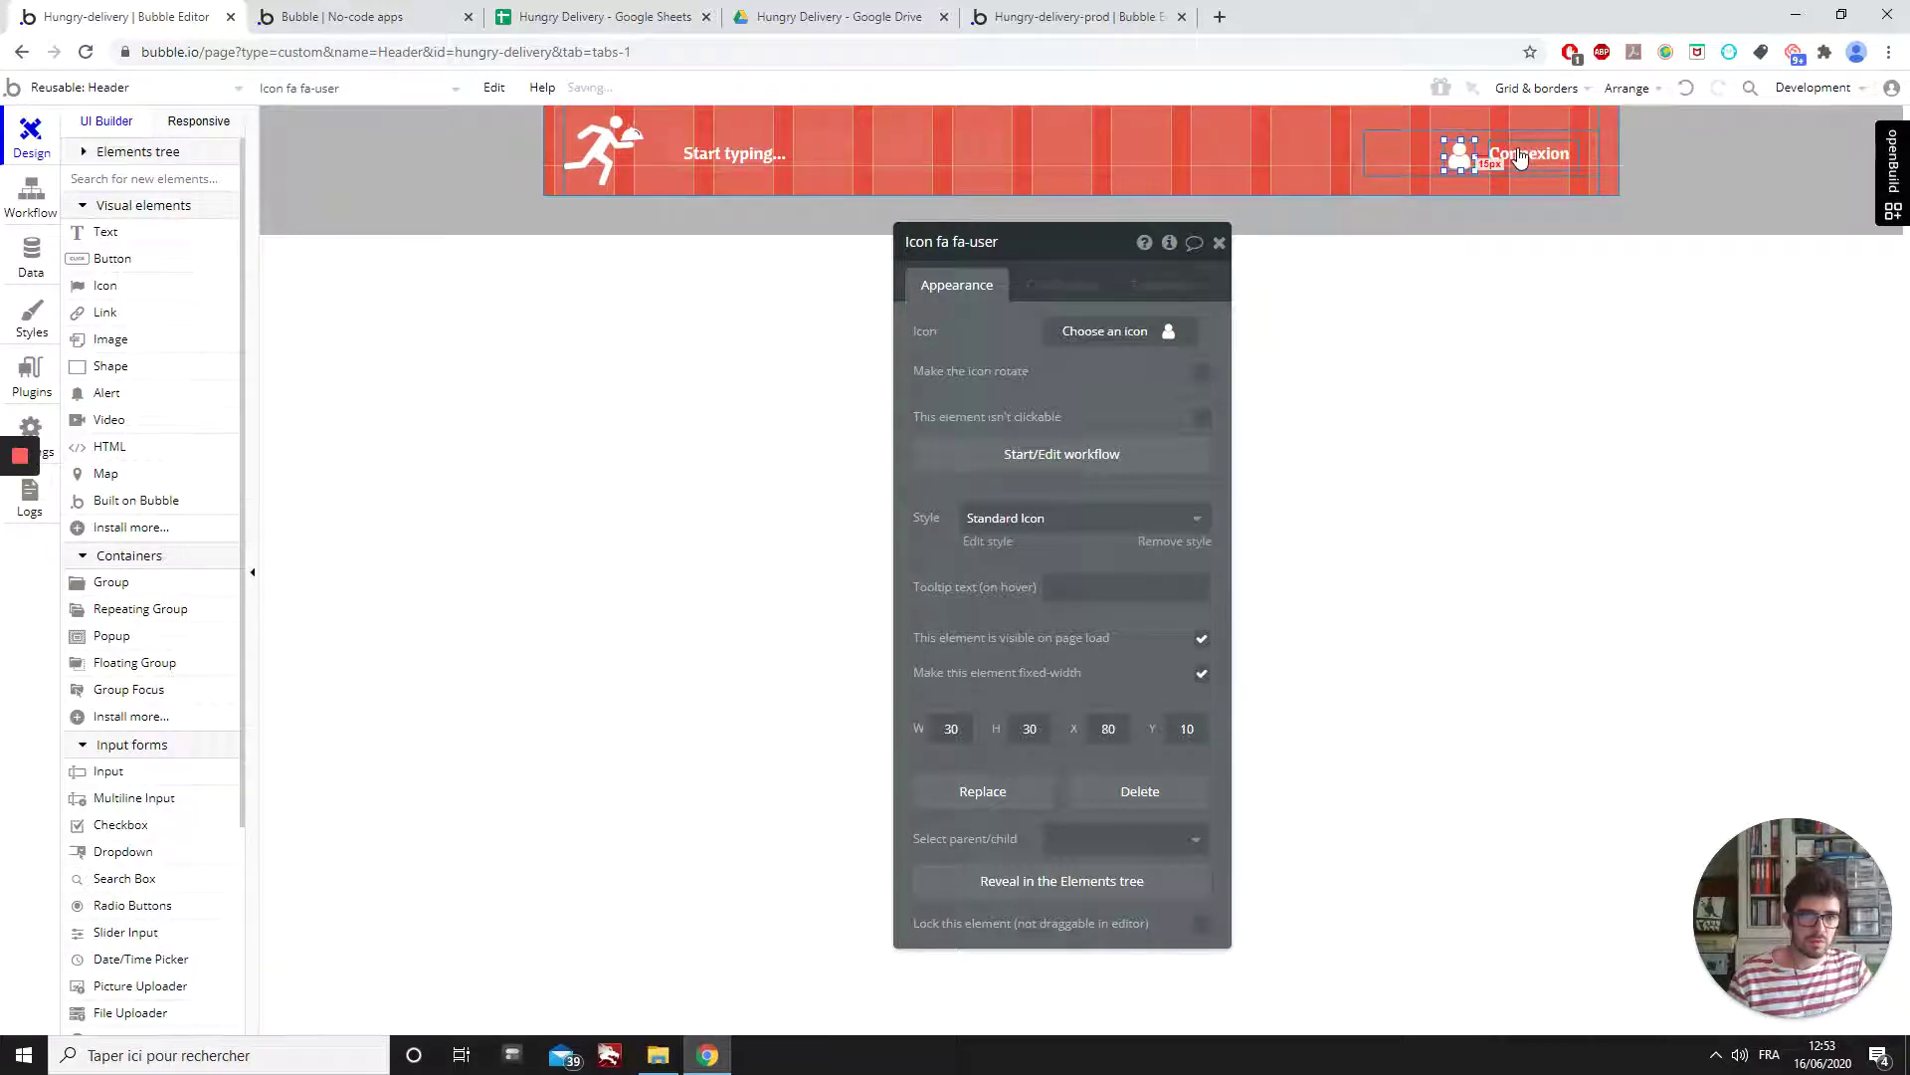
{"action": "key", "text": "Right"}
{"action": "key", "text": "Right"}
{"action": "key", "text": "Right"}
{"action": "key", "text": "Right"}
{"action": "key", "text": "Right"}
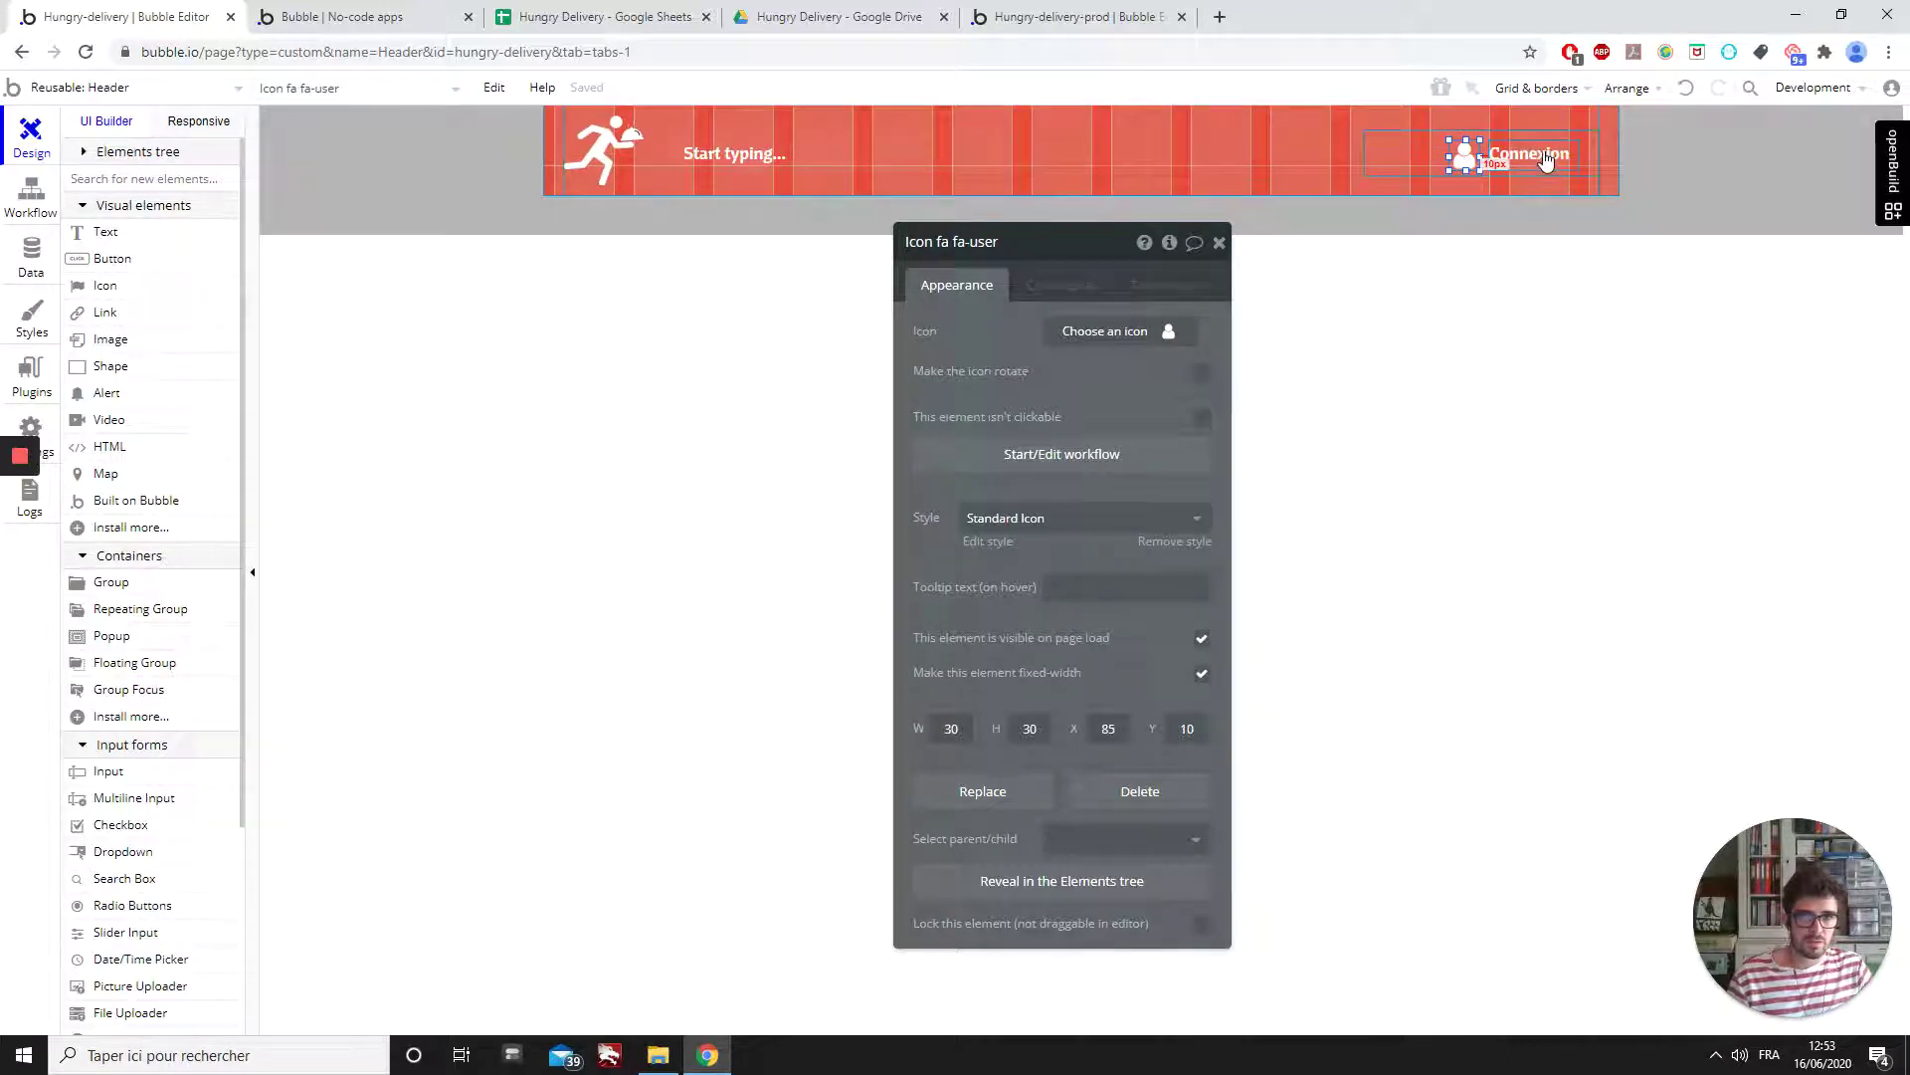
- Narrow the connexion group from its left edge to a width of 150, fitting it around the user icon and text
{"action": "left_click", "coordinate": [1423, 159]}
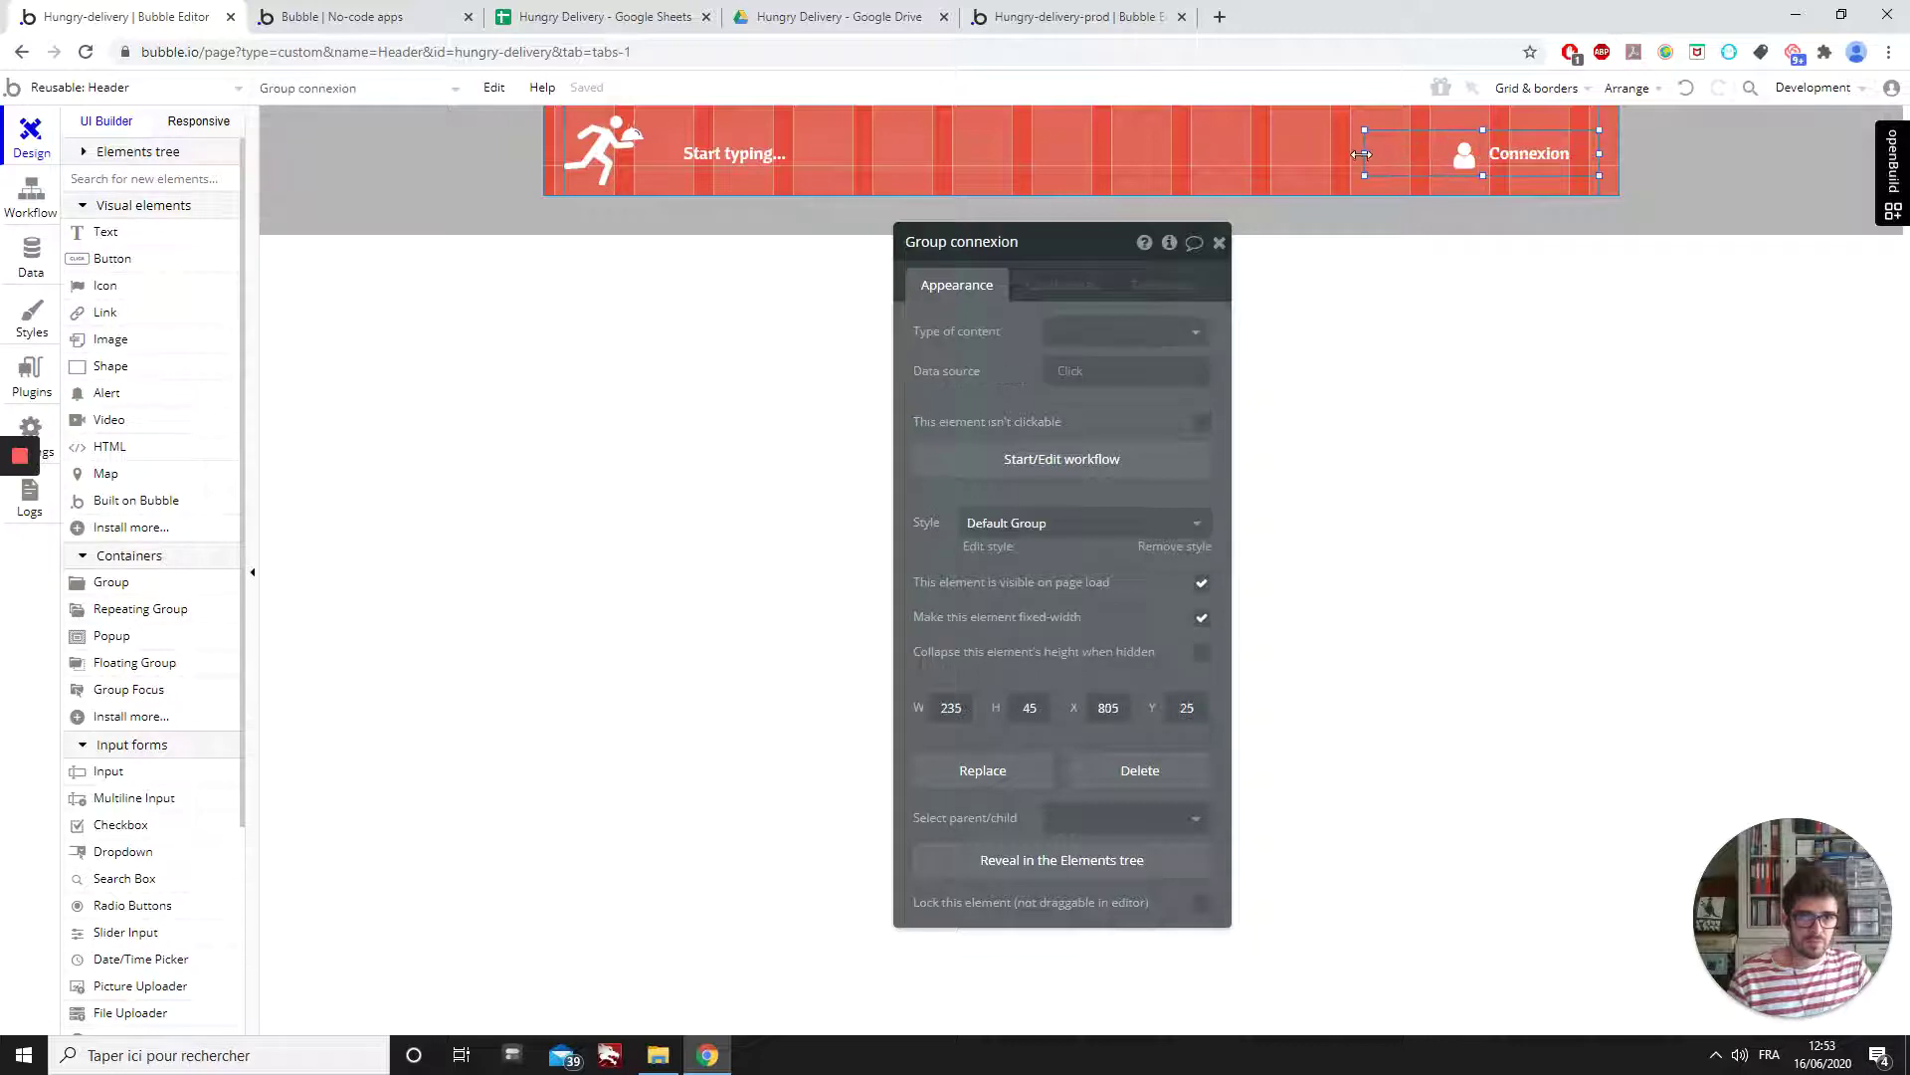
{"action": "left_click_drag", "start_coordinate": [1362, 153], "coordinate": [1449, 154]}
{"action": "double_click", "coordinate": [1463, 154]}
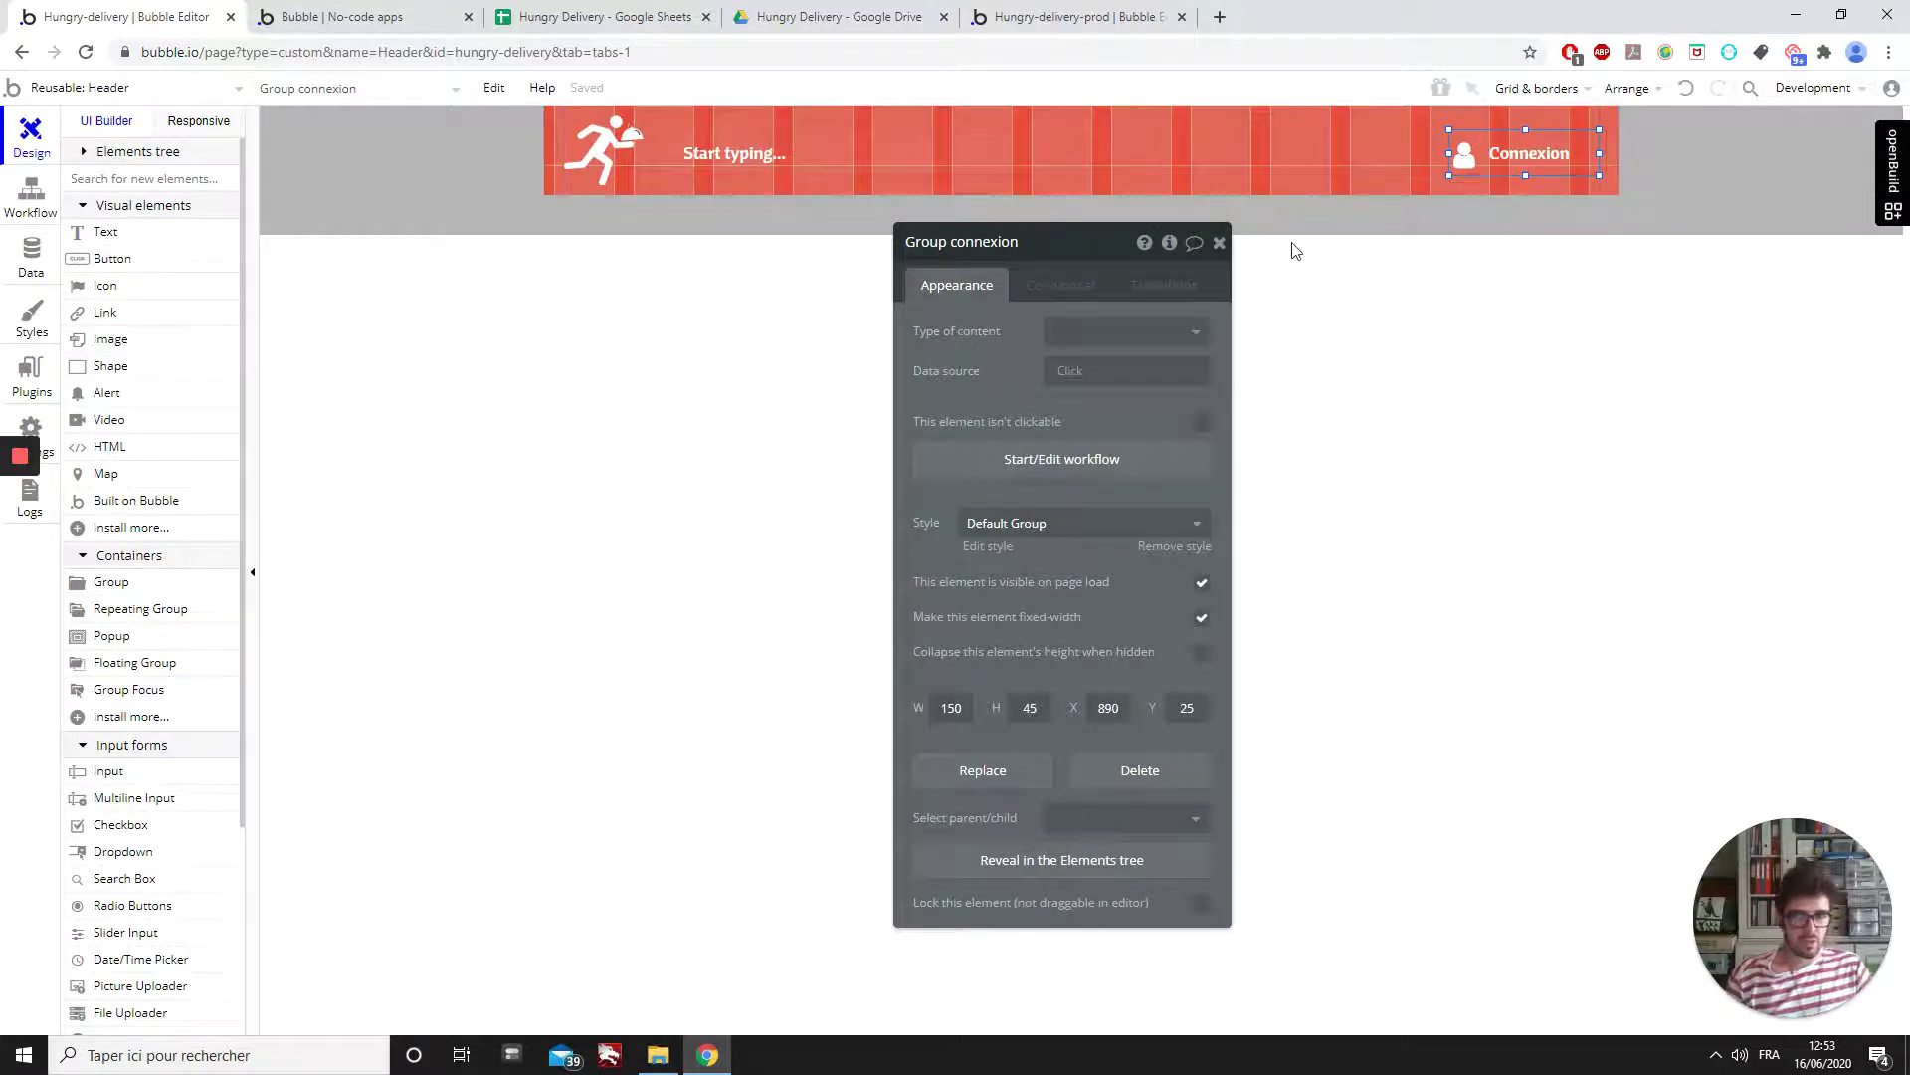
{"action": "left_click", "coordinate": [1223, 244]}
{"action": "left_click", "coordinate": [730, 157]}
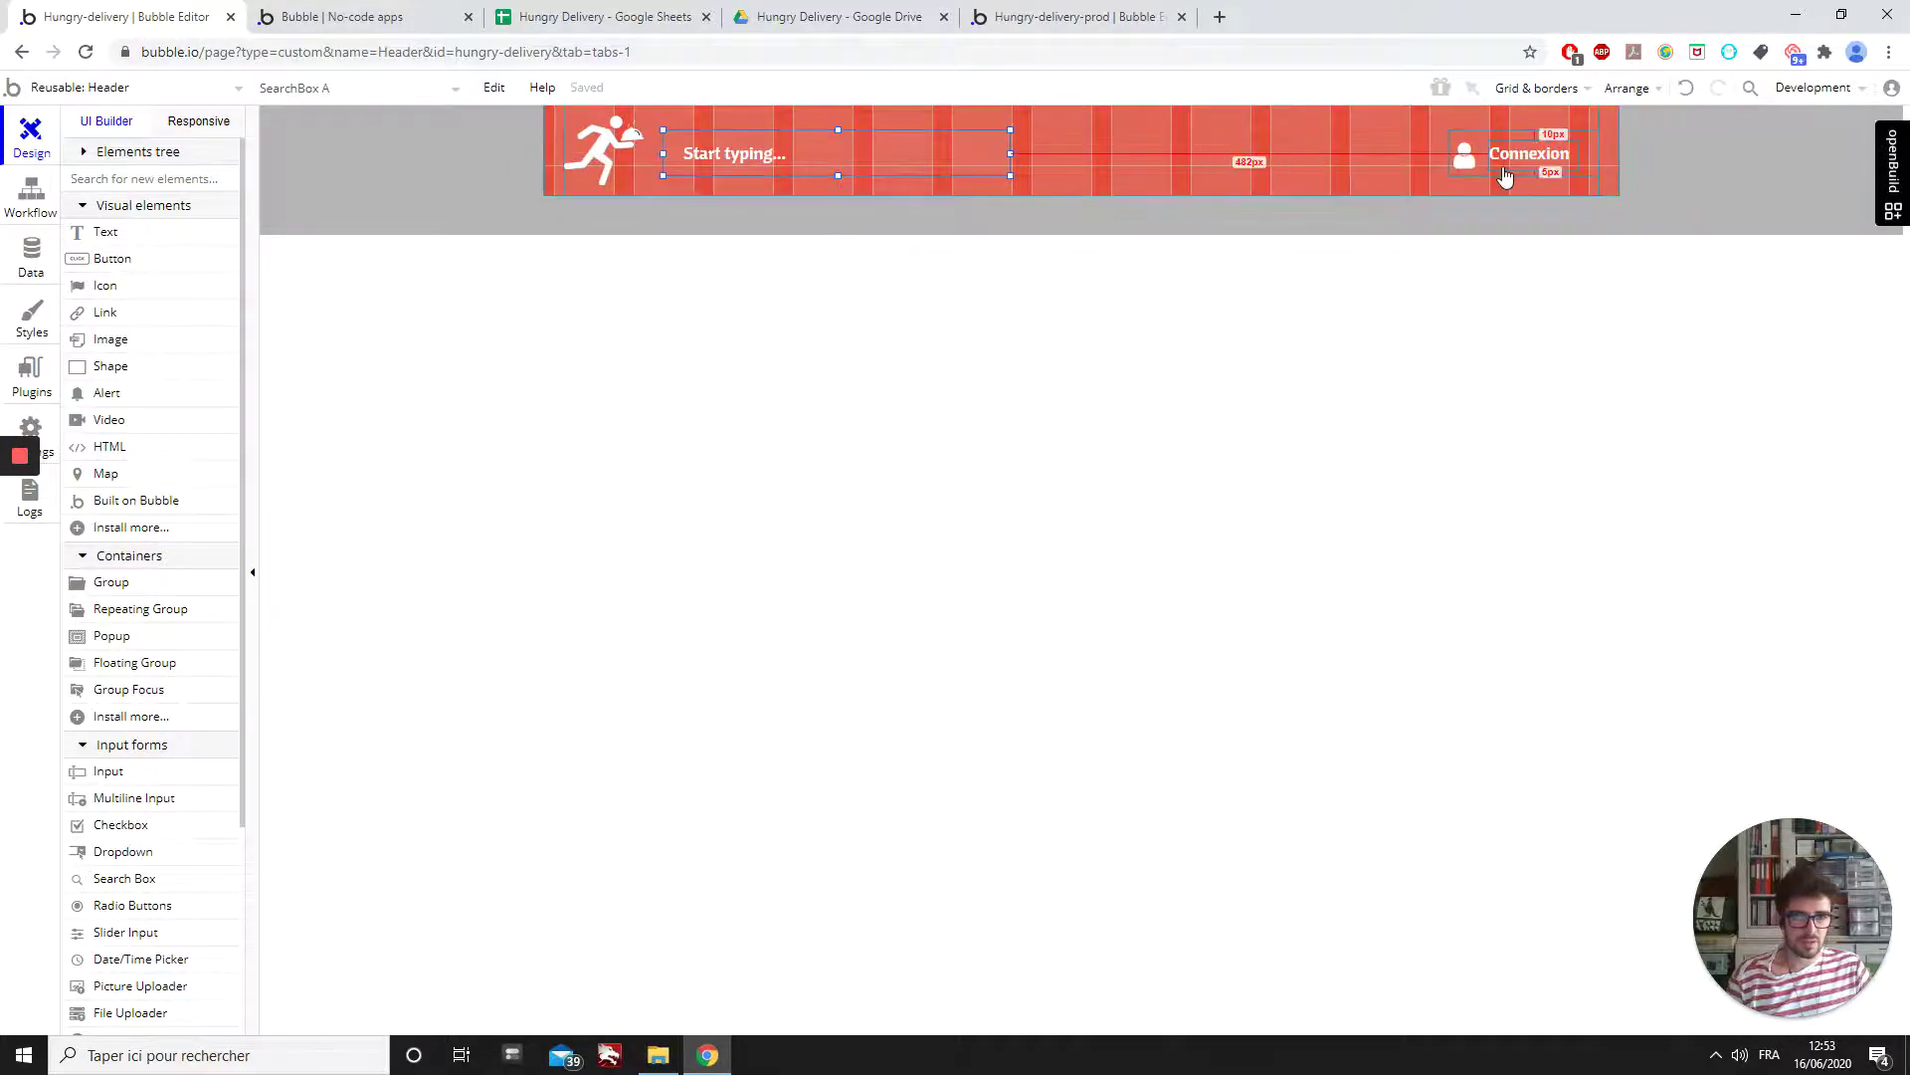
{"action": "double_click", "coordinate": [895, 154]}
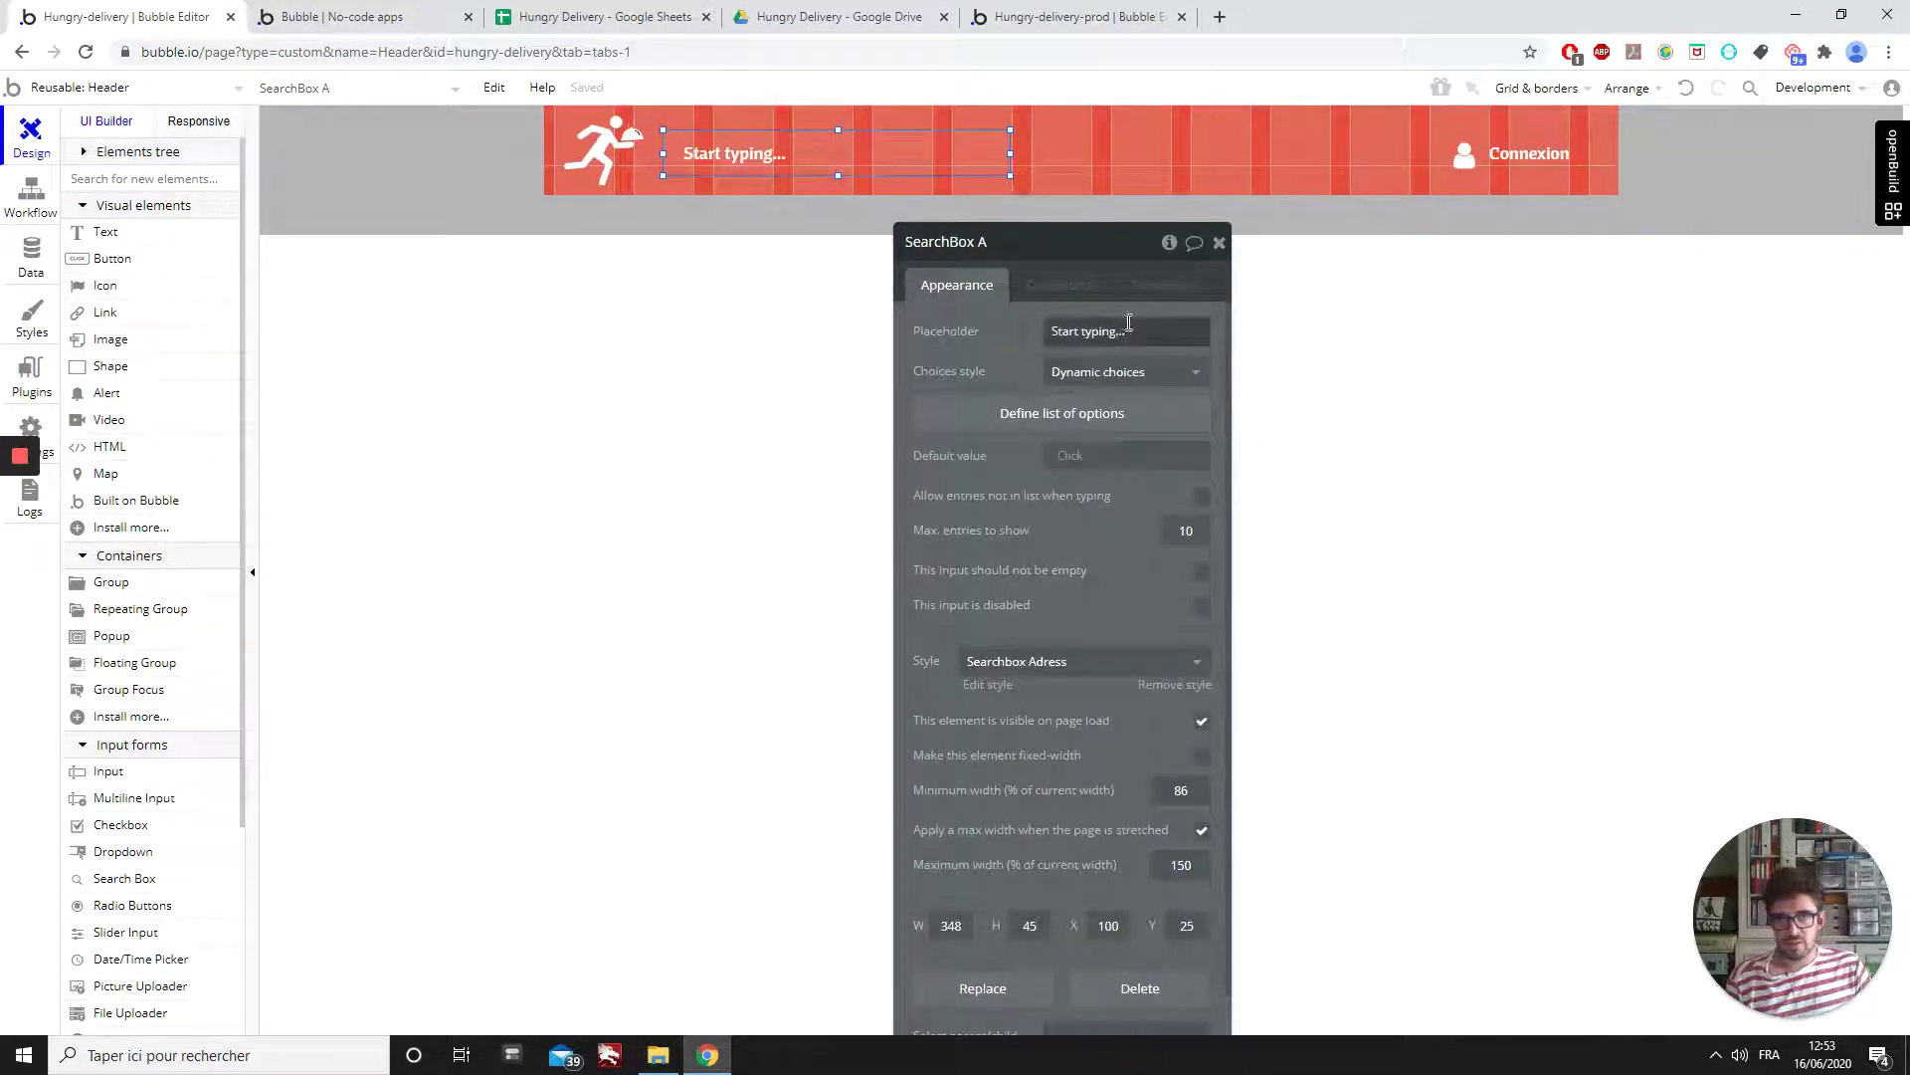
{"action": "left_click", "coordinate": [1219, 244]}
- Add the reusable Signup / Login Popup element to the header
{"action": "scroll", "coordinate": [149, 524], "scroll_direction": "down", "scroll_amount": 3}
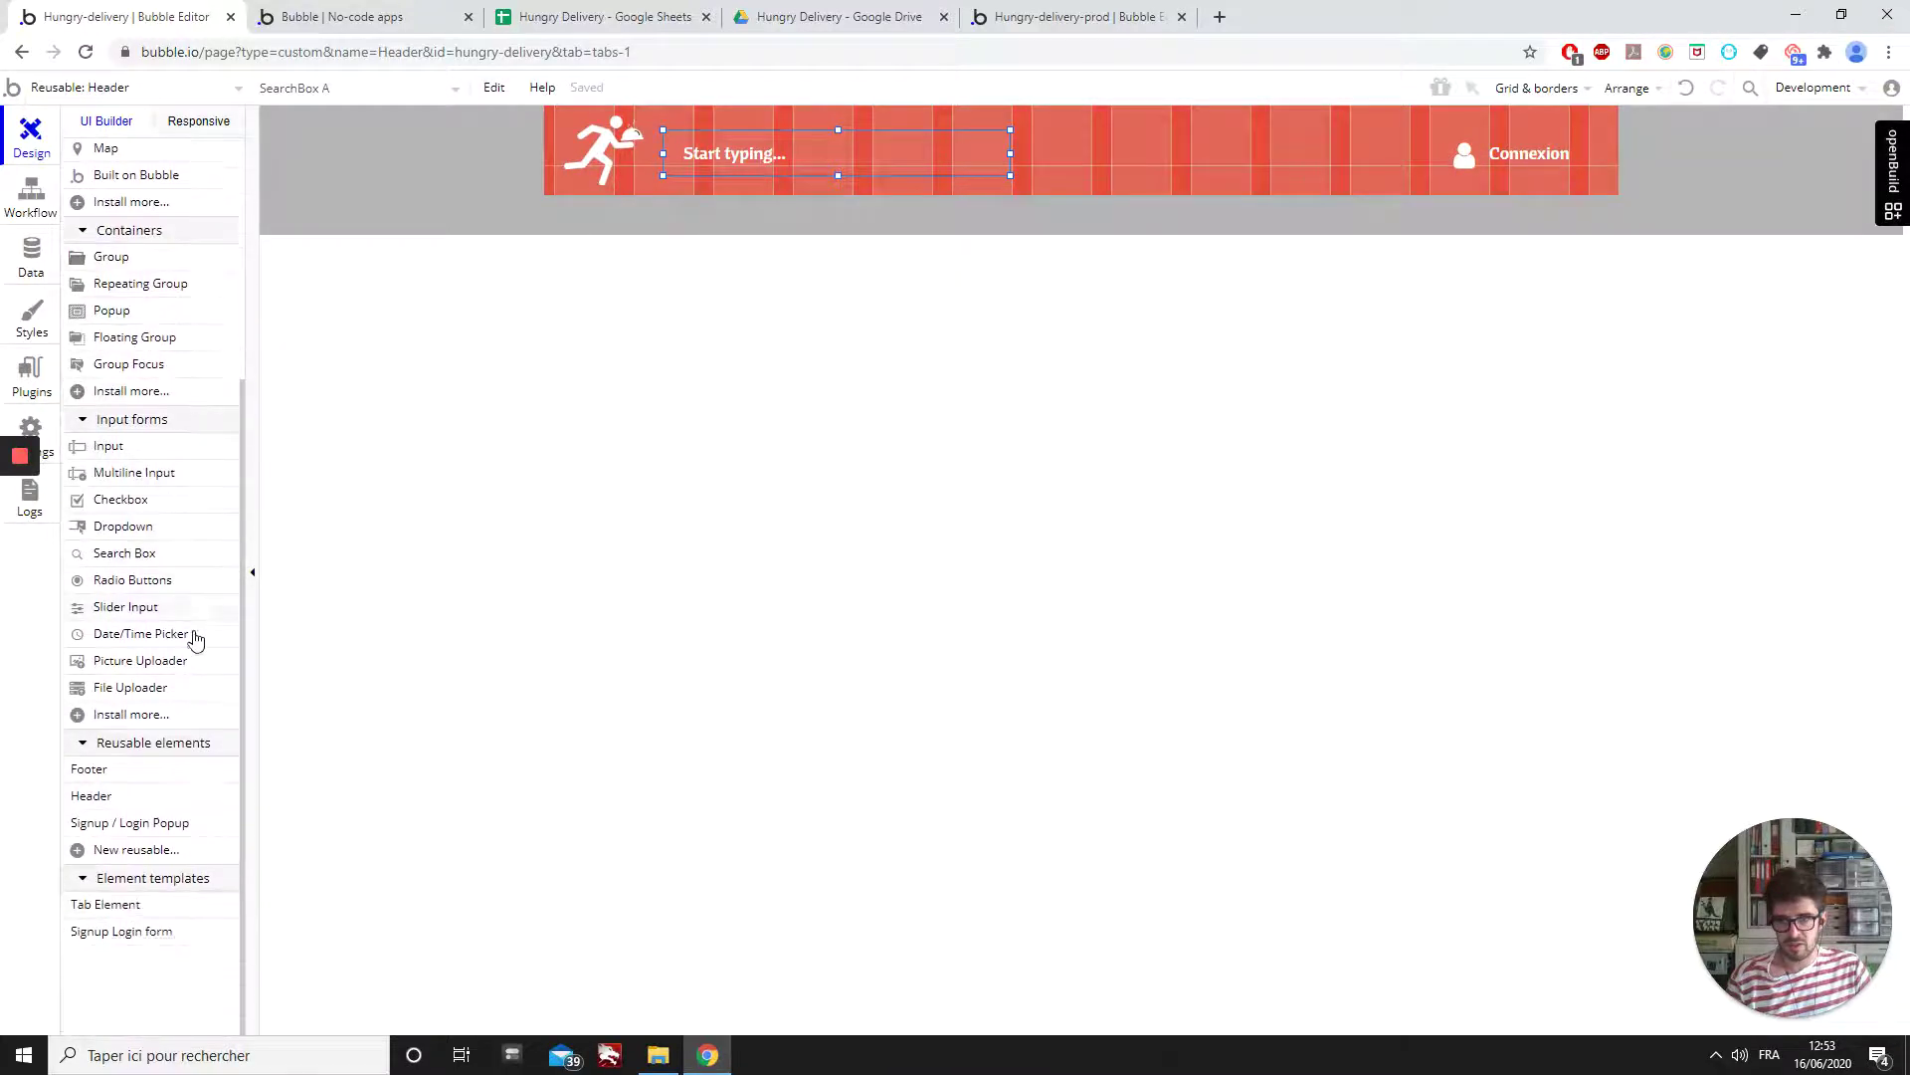
{"action": "mouse_move", "coordinate": [128, 832]}
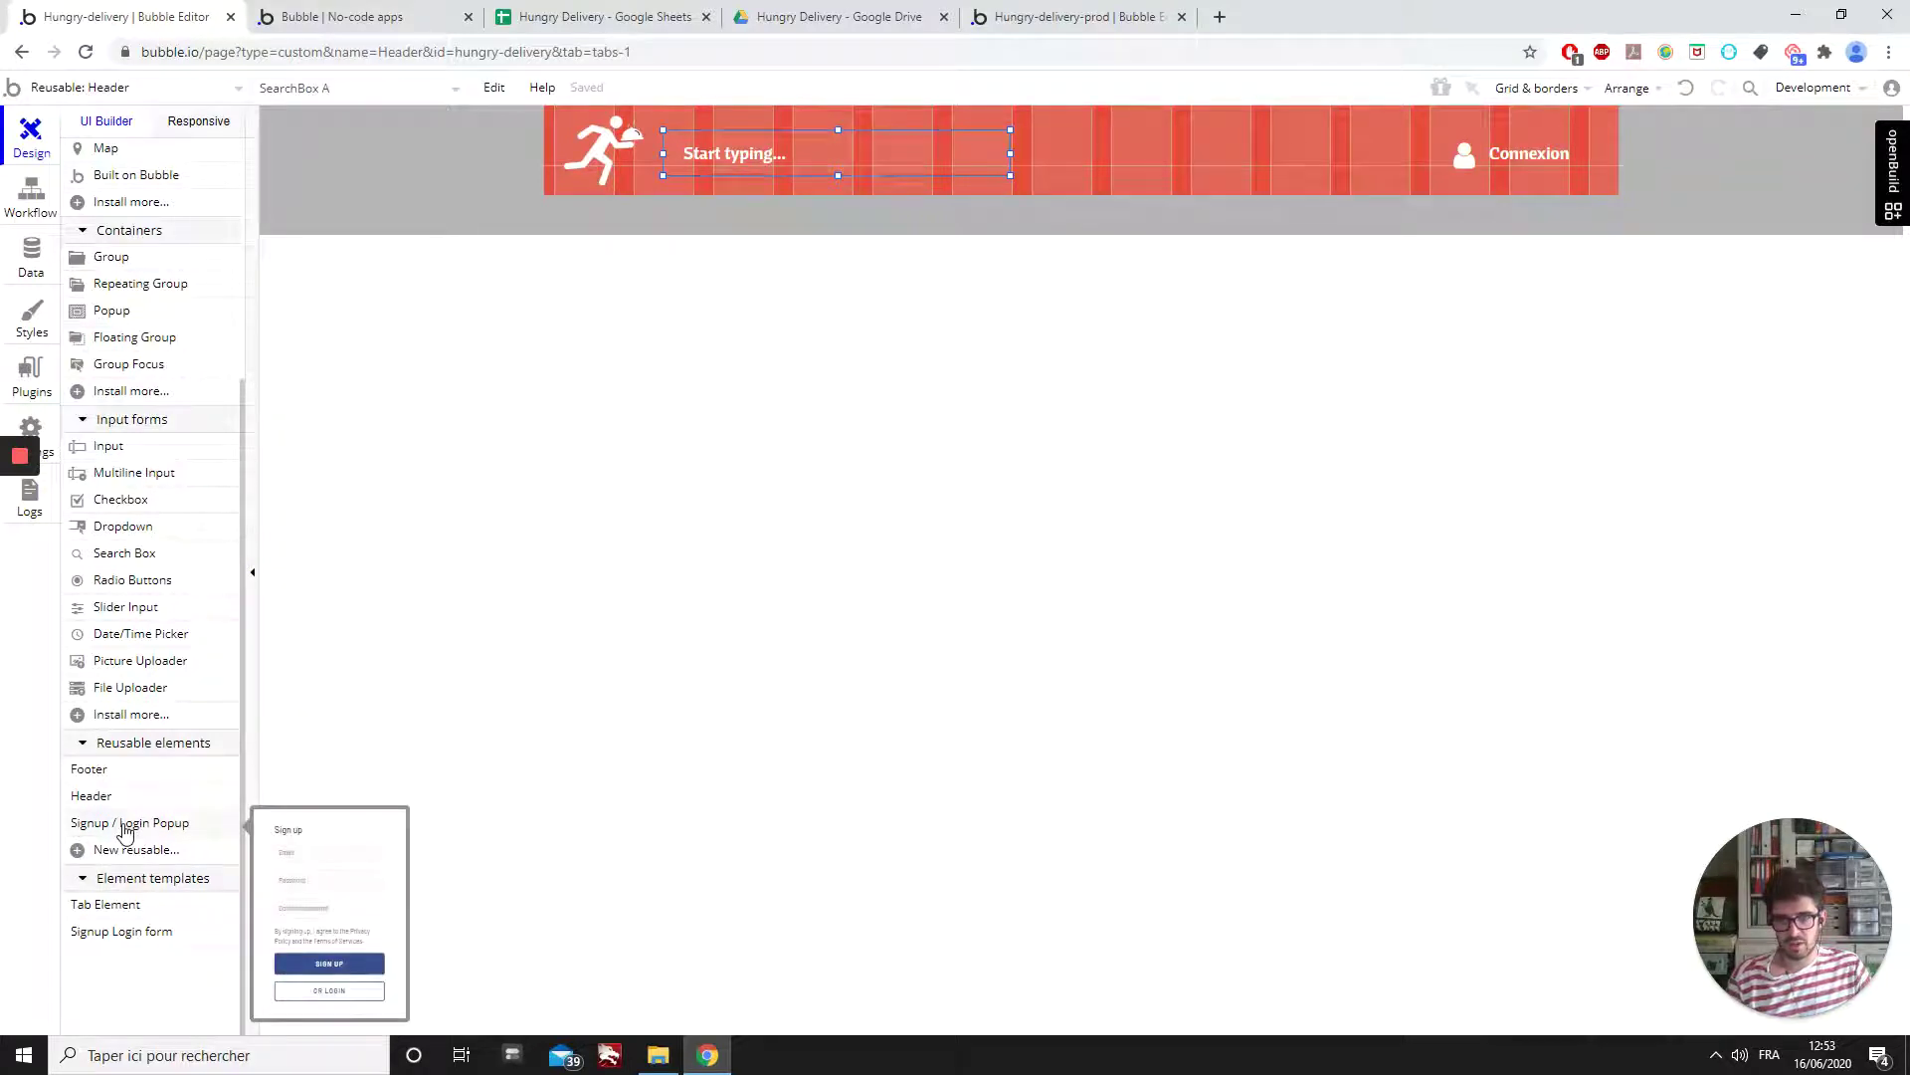
{"action": "left_click", "coordinate": [126, 832]}
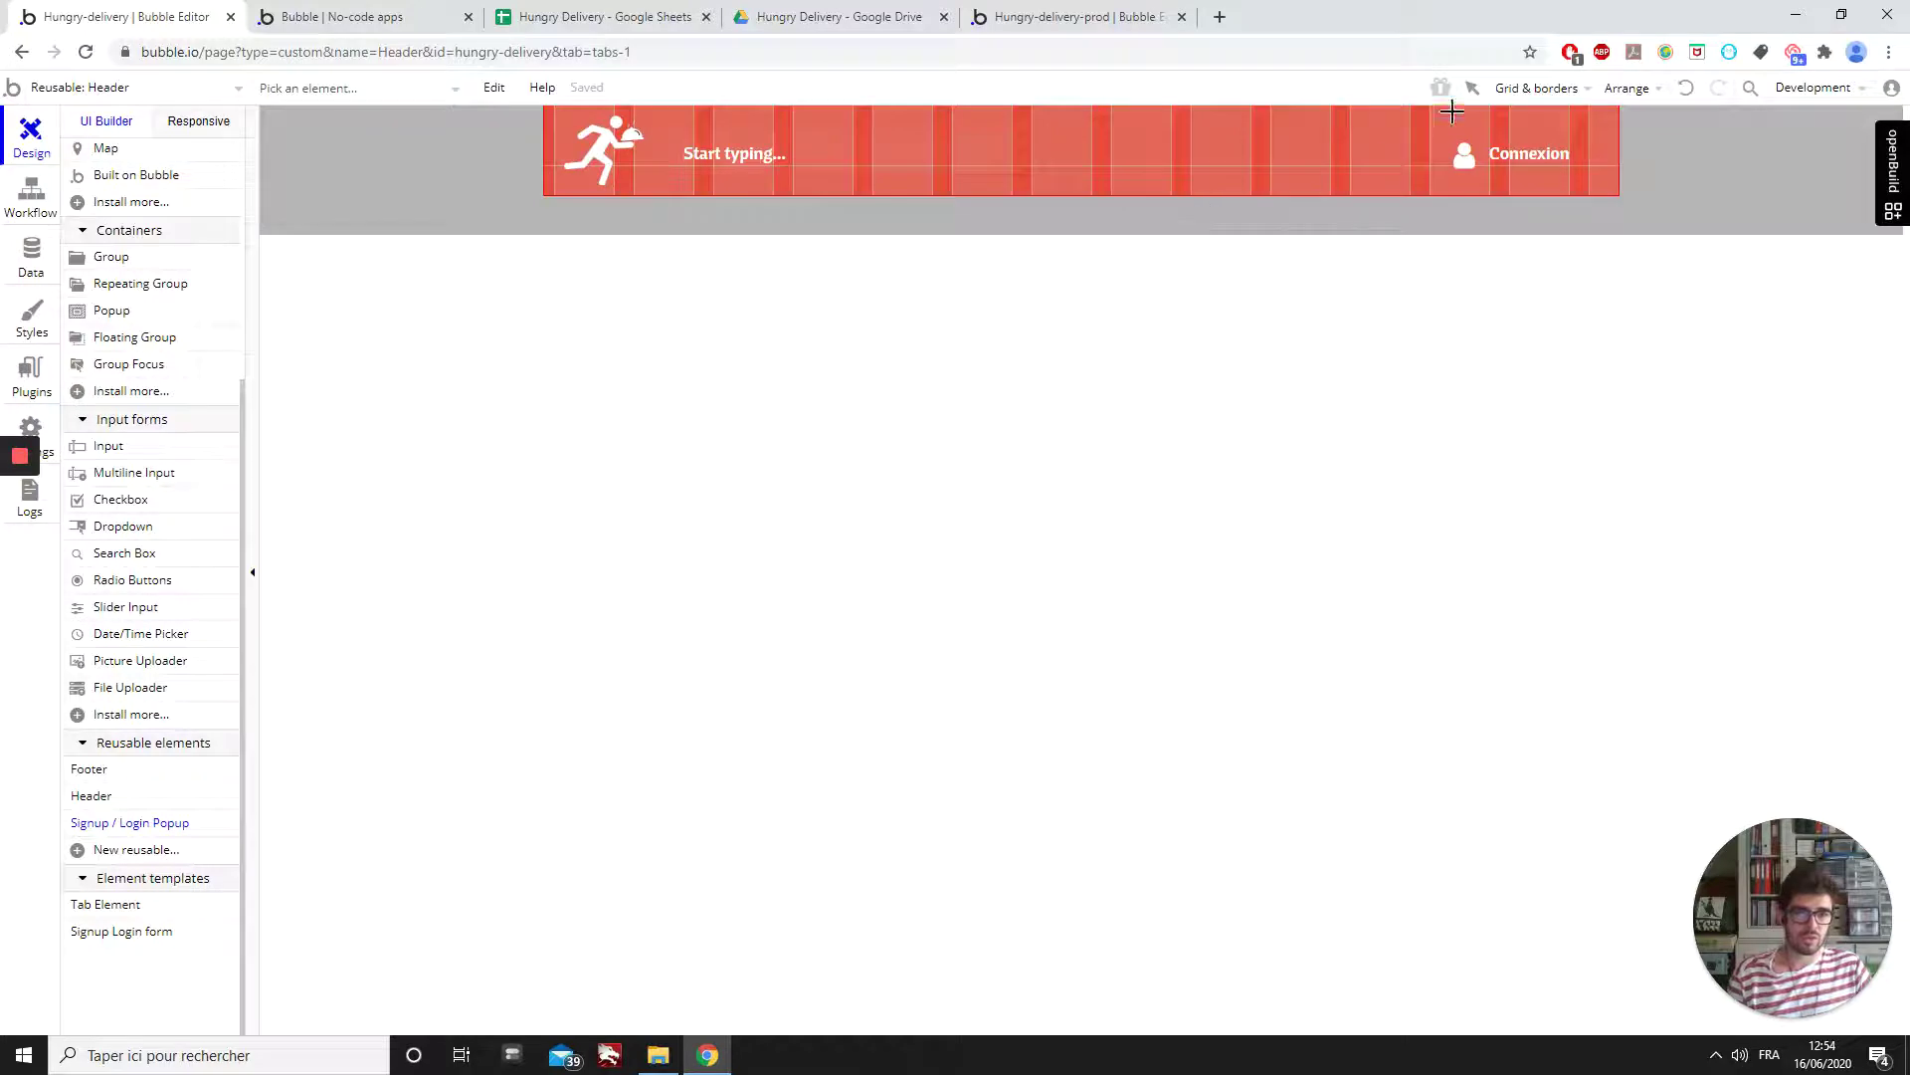
{"action": "left_click", "coordinate": [1364, 153]}
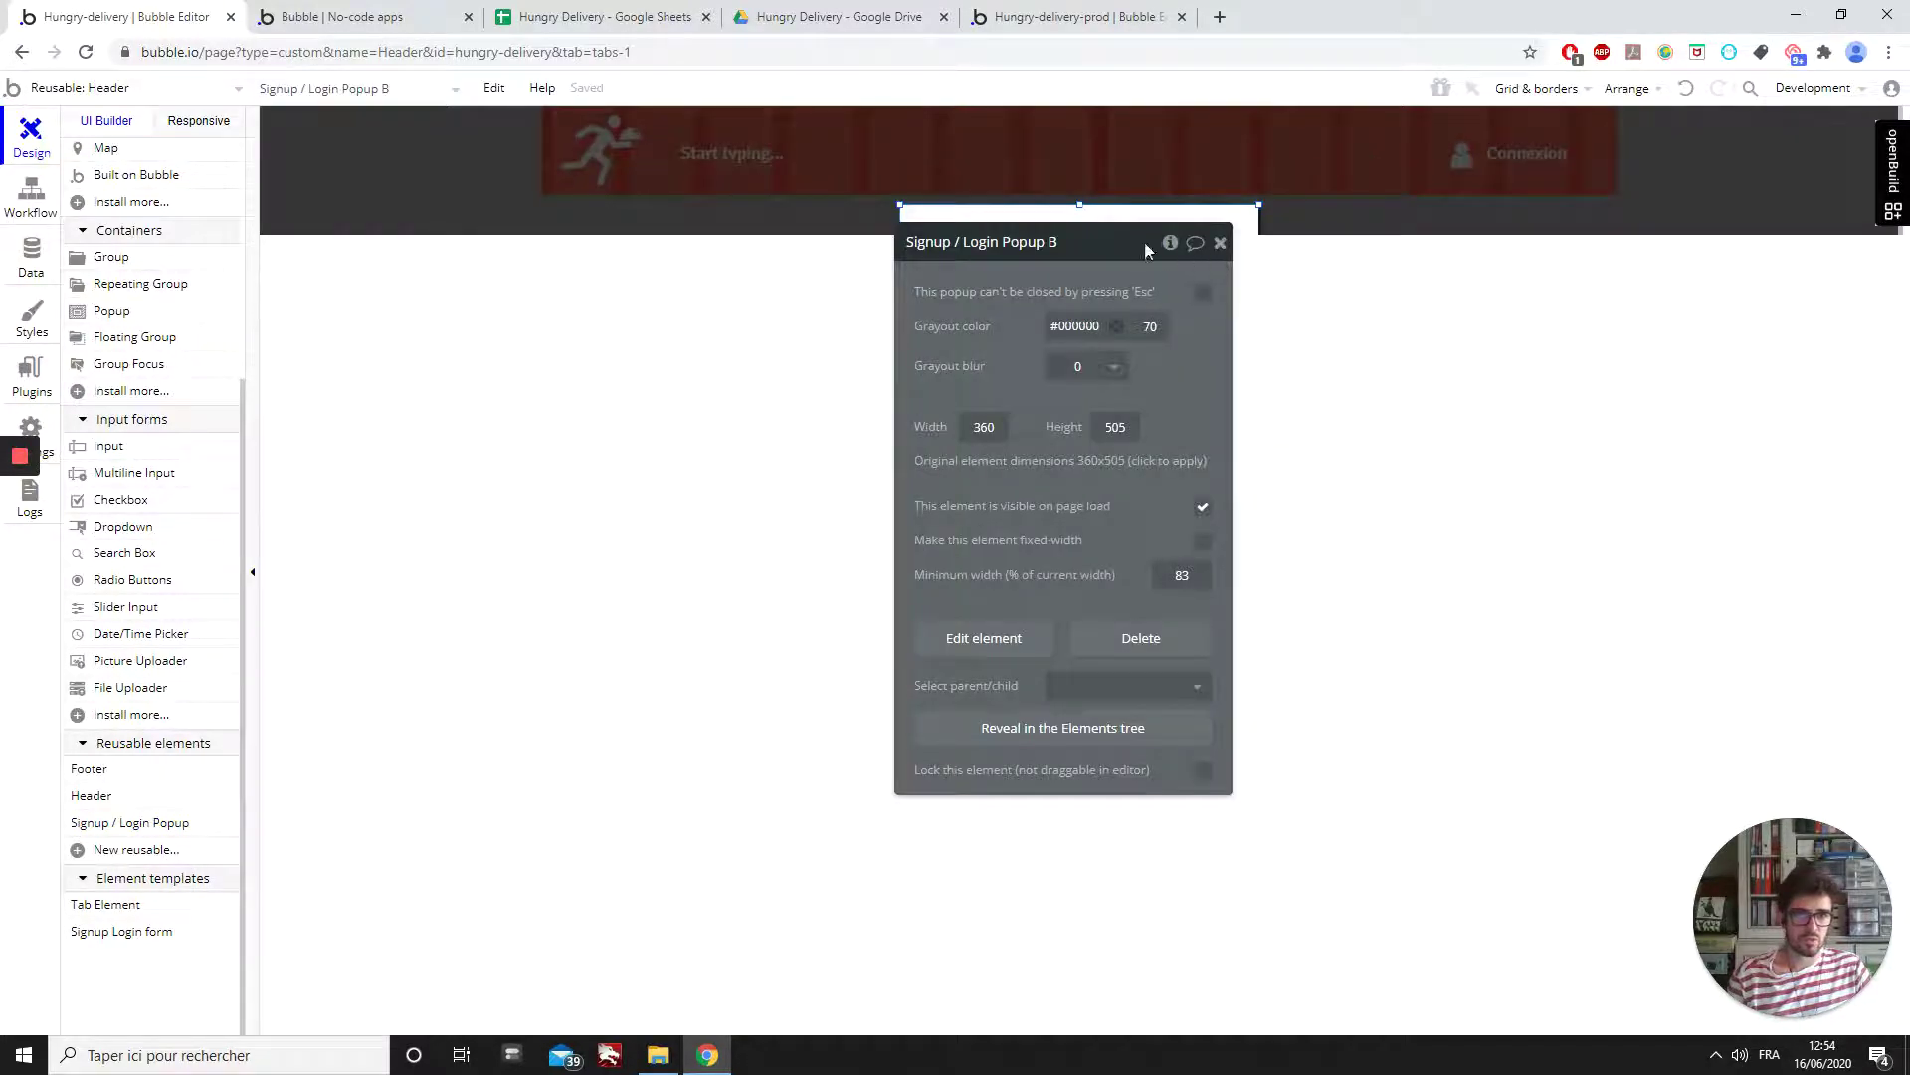